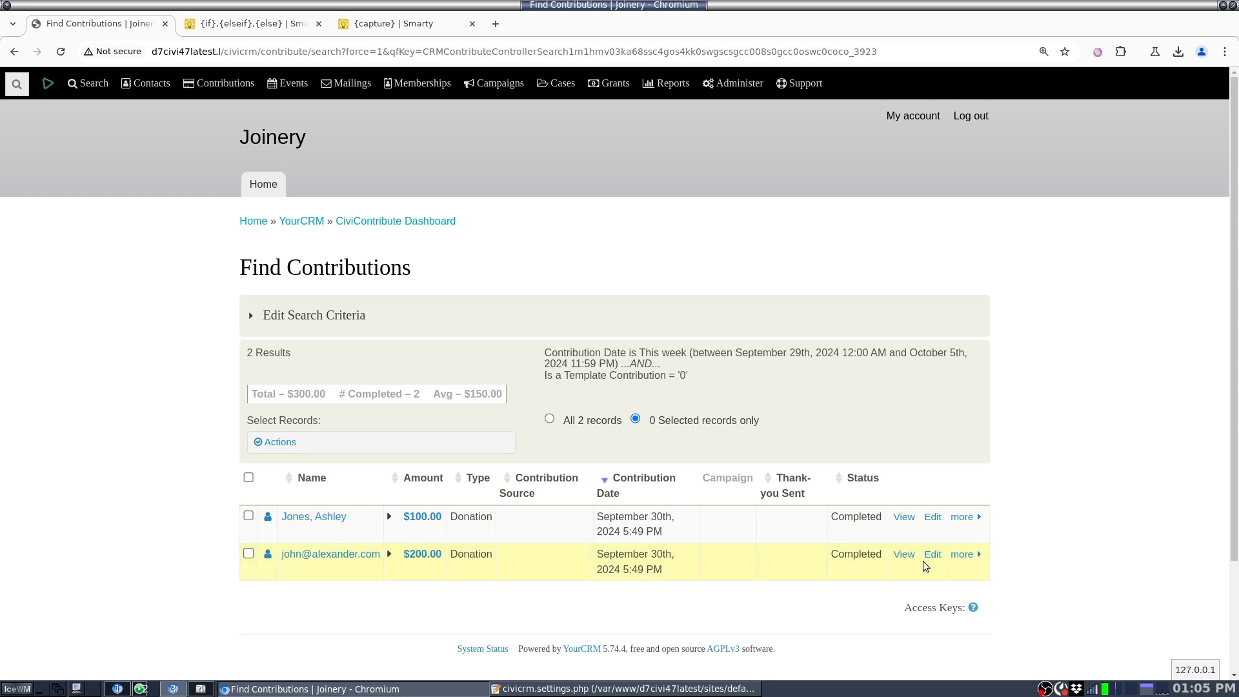
# Check the "How long have you been a donor?" answer in the $100.00 contribution's edit form, closing it without saving
pyautogui.click(932, 516)
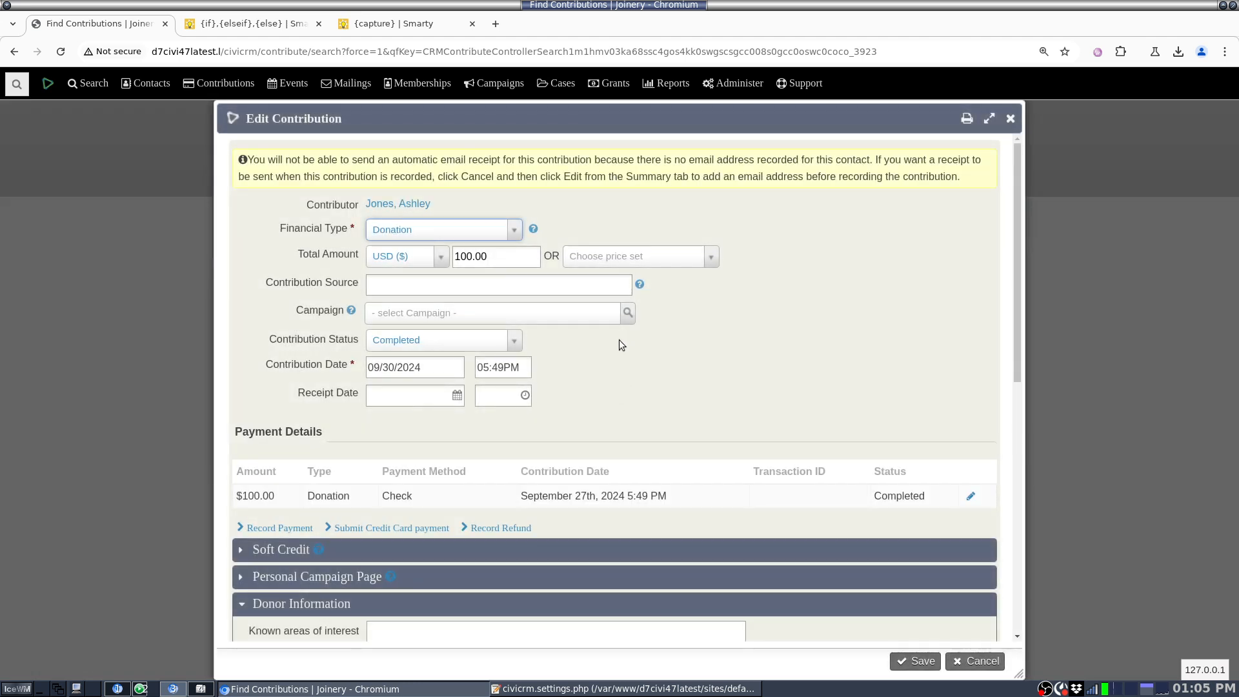
pyautogui.scroll(-3, 899, 385)
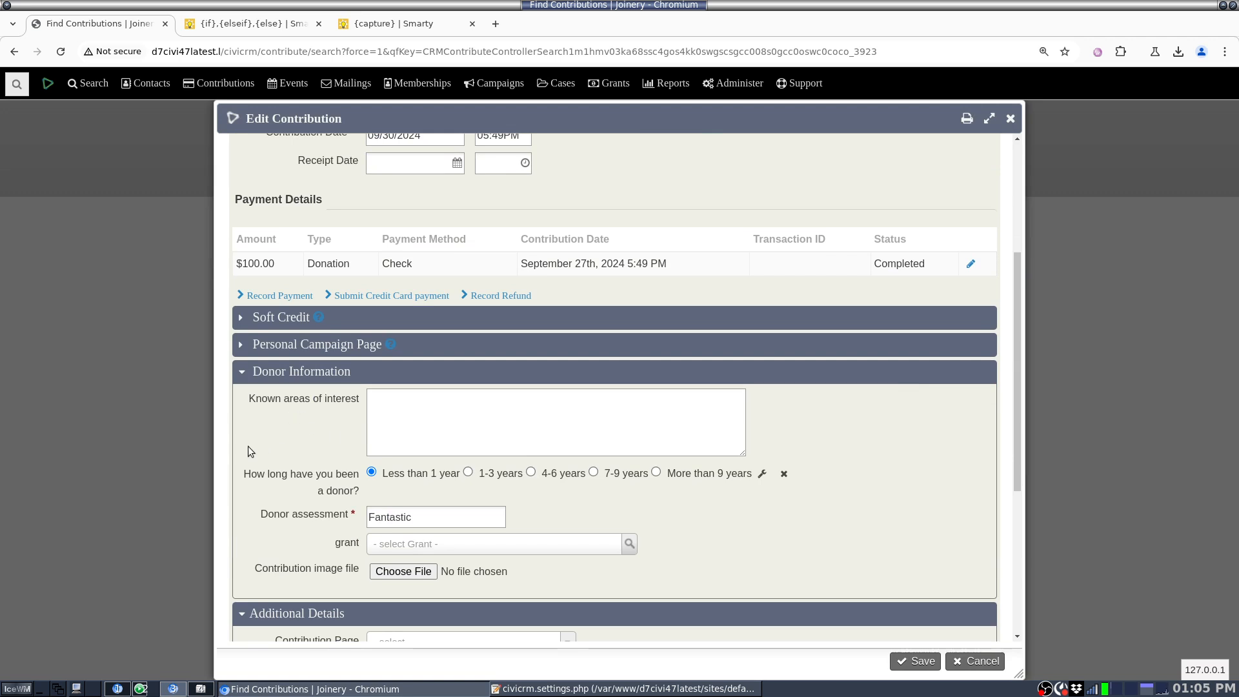
pyautogui.moveTo(243, 474); pyautogui.dragTo(358, 496)
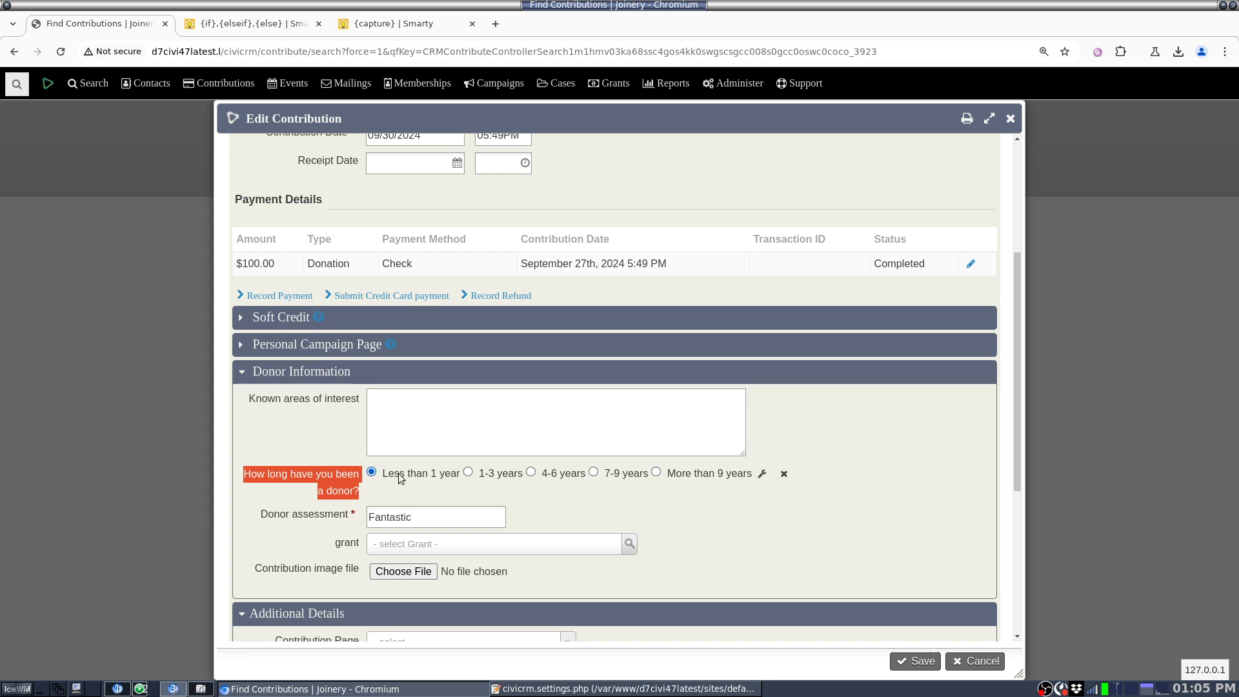
pyautogui.click(974, 662)
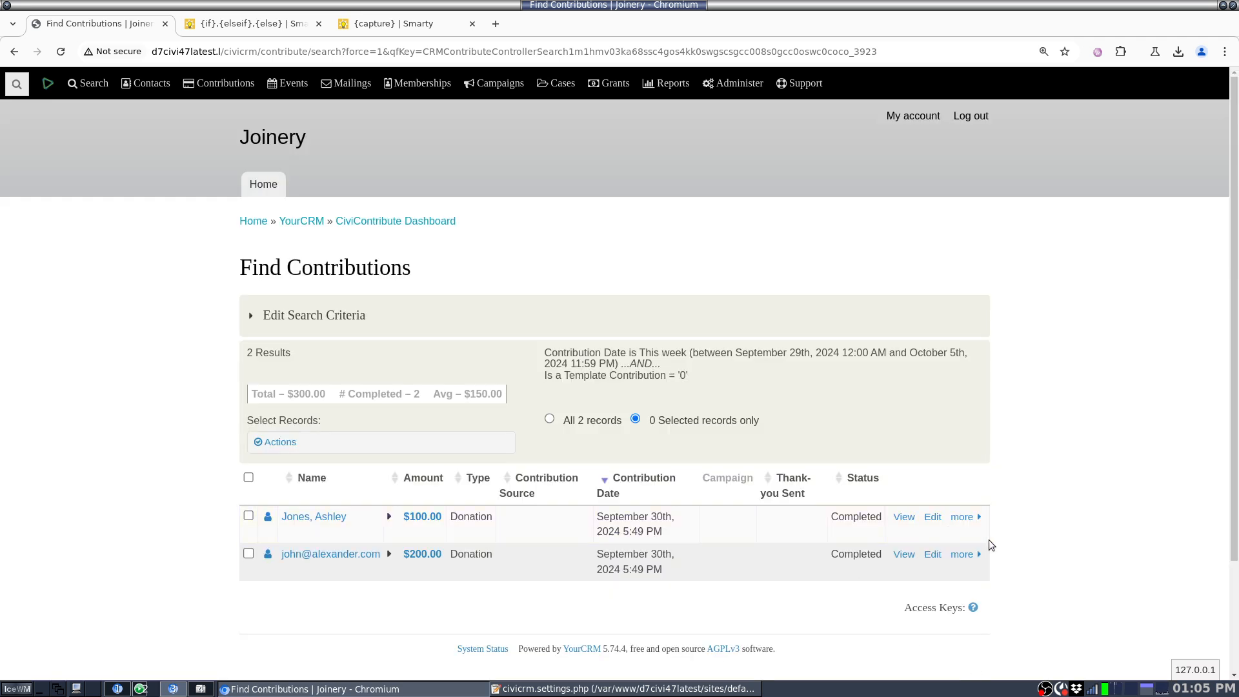
# Check the same donor-duration question in the $200.00 contribution's edit form and close it without saving
pyautogui.click(937, 554)
pyautogui.scroll(-15, 505, 451)
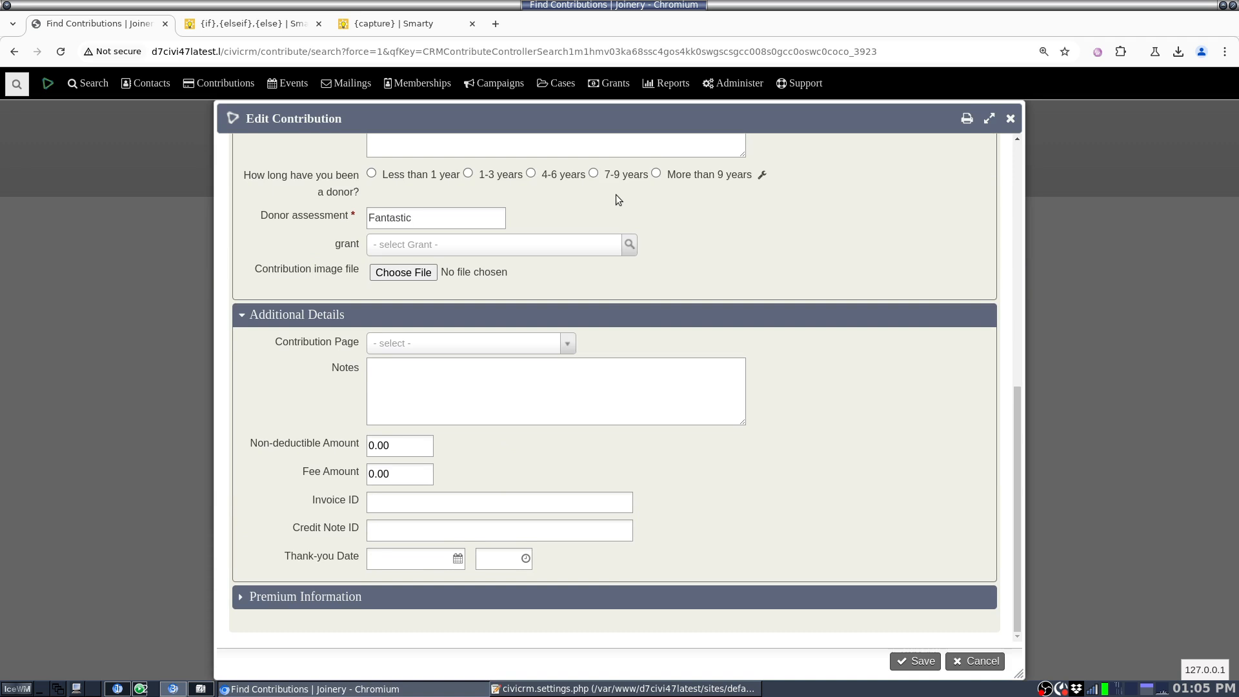
pyautogui.click(1010, 119)
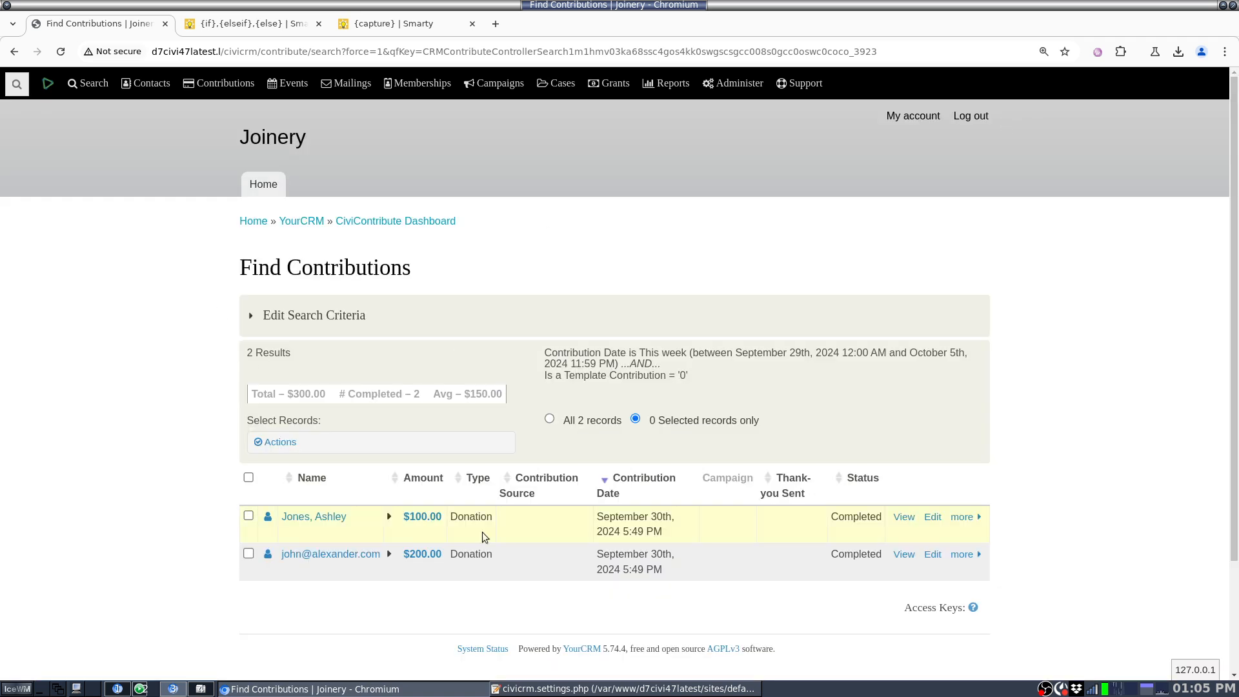
# Start printed or emailed thank-you letters for all listed contributions, using the template Thank-you letter 1
pyautogui.click(248, 477)
pyautogui.click(305, 446)
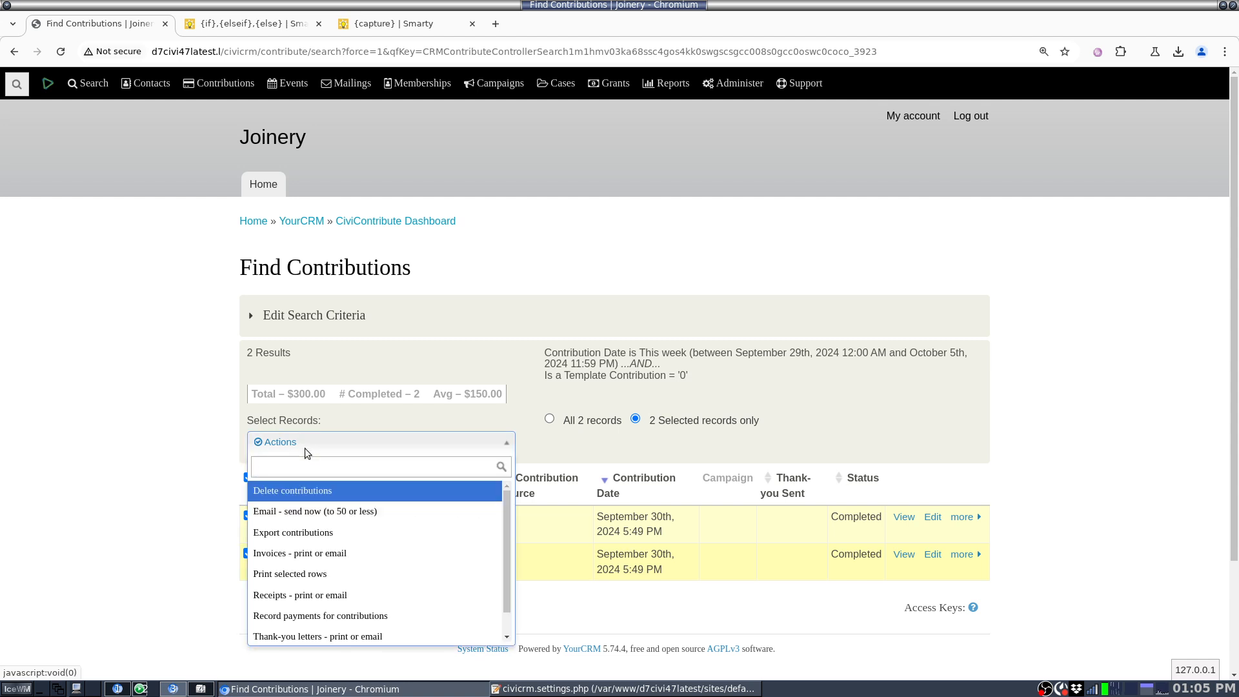
pyautogui.write('than')
pyautogui.press('Return')
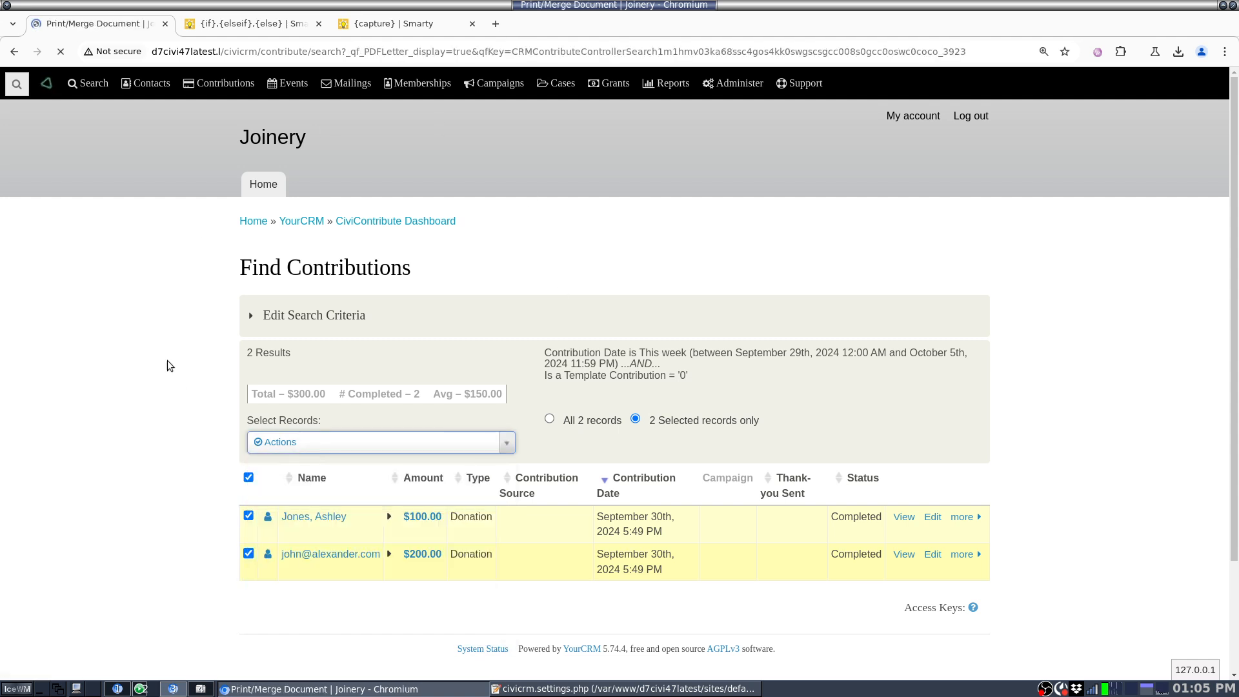
pyautogui.click(379, 539)
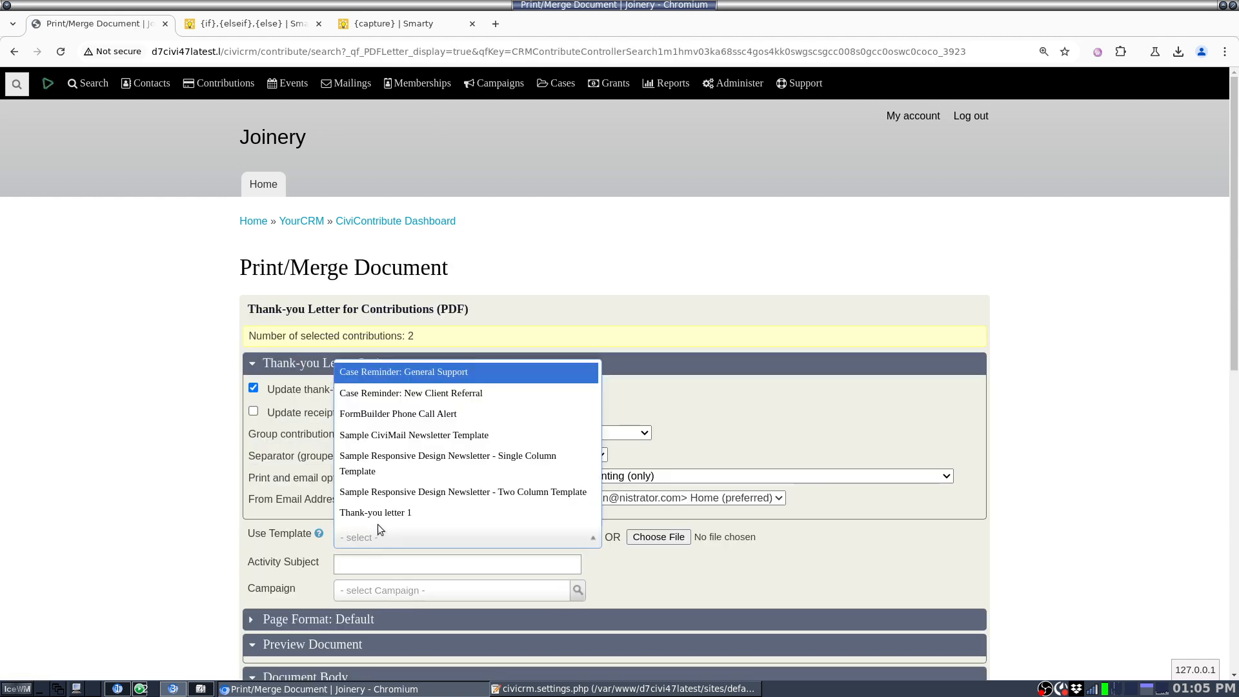
pyautogui.click(359, 512)
# Delete the Assessment line with its {contribution.custom_13} token from the document body
pyautogui.scroll(-5, 95, 471)
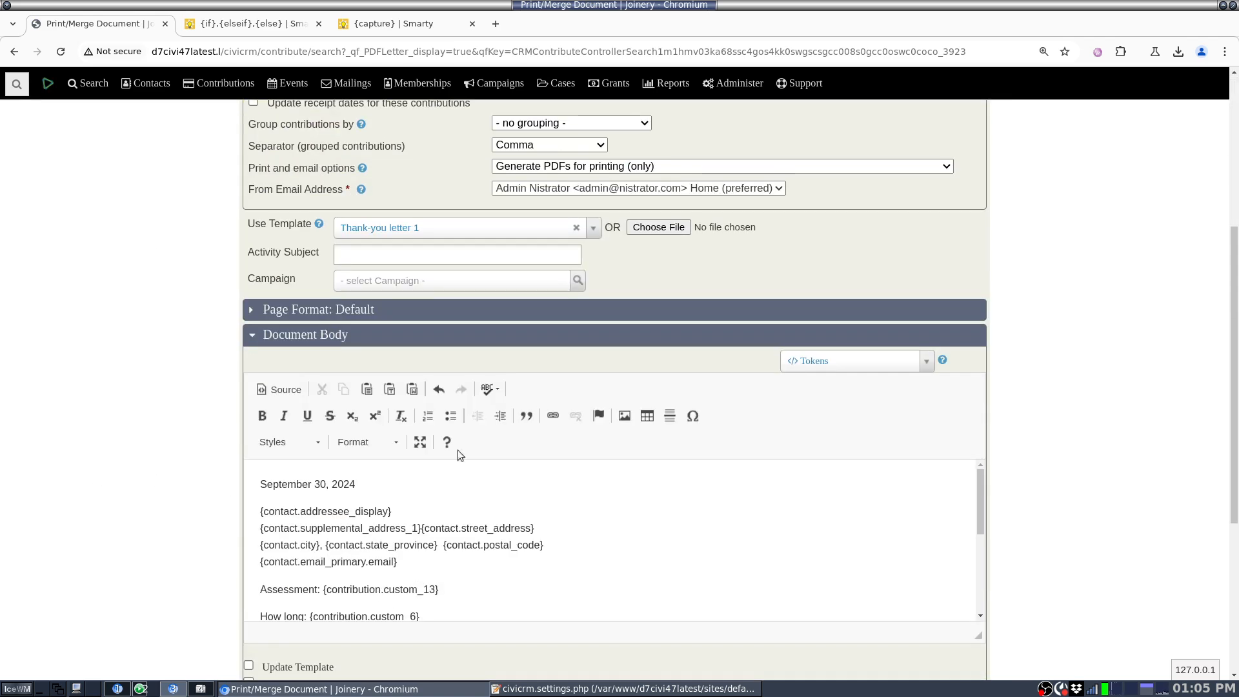
pyautogui.click(525, 594)
pyautogui.hotkey('shift', 'Up')
pyautogui.press('BackSpace')
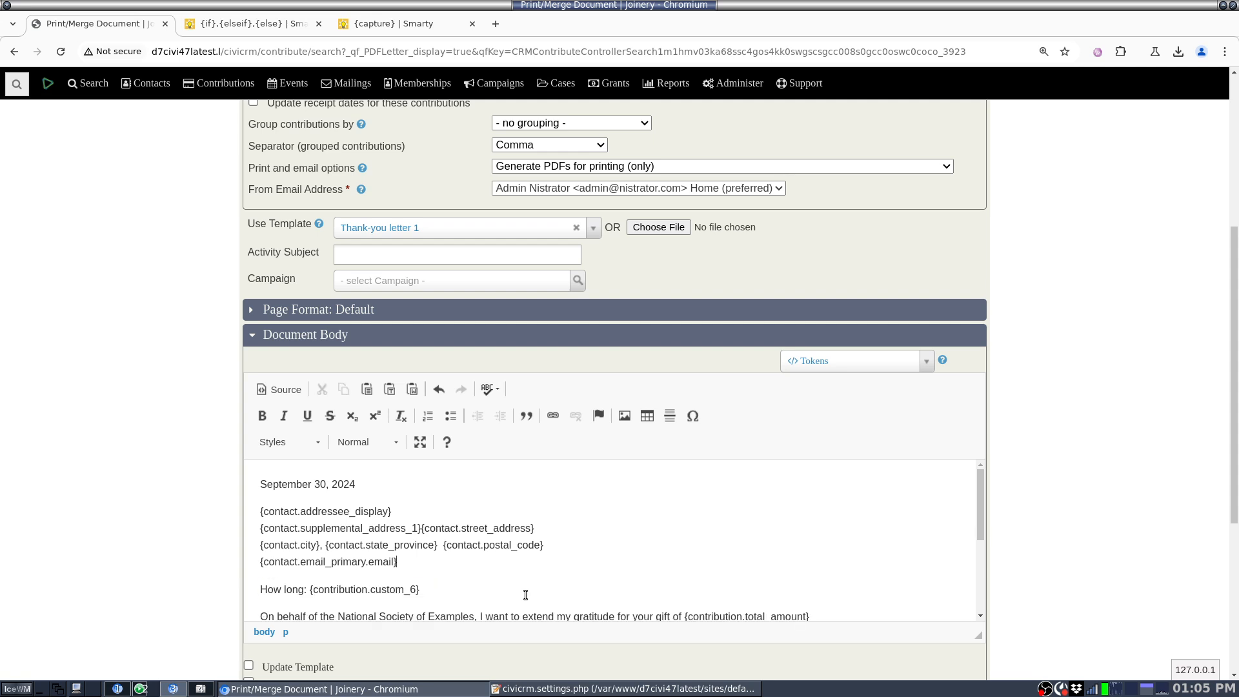
# Replace the token after "How long:" by reinserting the donor-duration contribution token {contribution.custom_6}
pyautogui.click(526, 595)
pyautogui.hotkey('shift', 'Left')
pyautogui.hotkey('shift', 'Left')
pyautogui.hotkey('shift', 'Left')
pyautogui.hotkey('shift', 'Left')
pyautogui.hotkey('shift', 'Left')
pyautogui.hotkey('shift', 'Left')
pyautogui.hotkey('shift', 'Left')
pyautogui.hotkey('shift', 'Left')
pyautogui.hotkey('shift', 'Left')
pyautogui.hotkey('shift', 'Left')
pyautogui.hotkey('shift', 'Left')
pyautogui.hotkey('shift', 'Left')
pyautogui.hotkey('shift', 'Left')
pyautogui.hotkey('shift', 'Left')
pyautogui.hotkey('shift', 'Left')
pyautogui.hotkey('shift', 'Left')
pyautogui.hotkey('shift', 'Left')
pyautogui.hotkey('shift', 'Left')
pyautogui.hotkey('shift', 'Left')
pyautogui.hotkey('shift', 'Left')
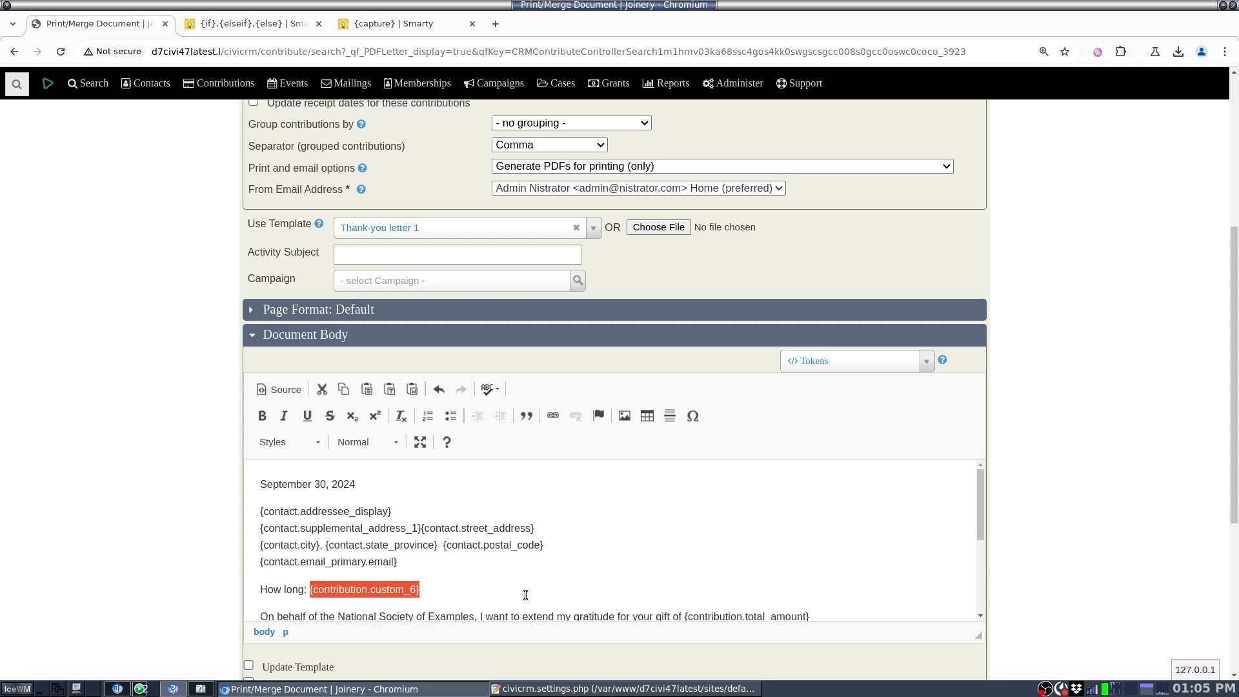
pyautogui.press('BackSpace')
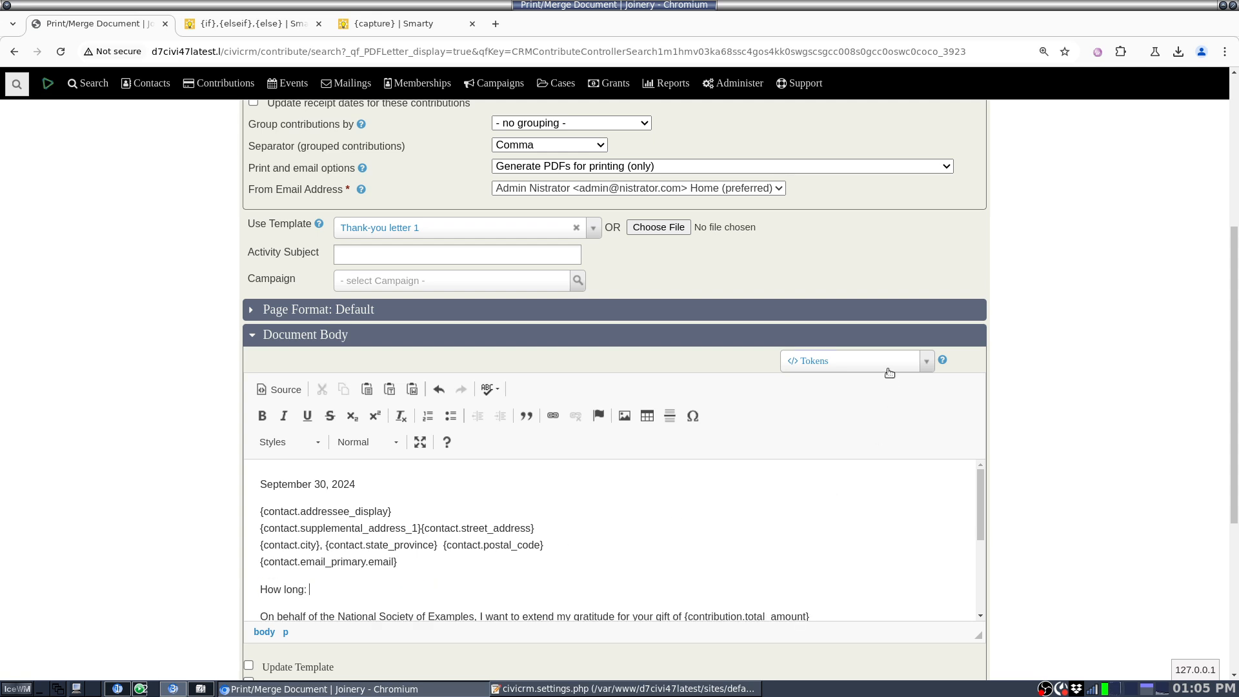
pyautogui.click(857, 361)
pyautogui.write('how l')
pyautogui.press('Return')
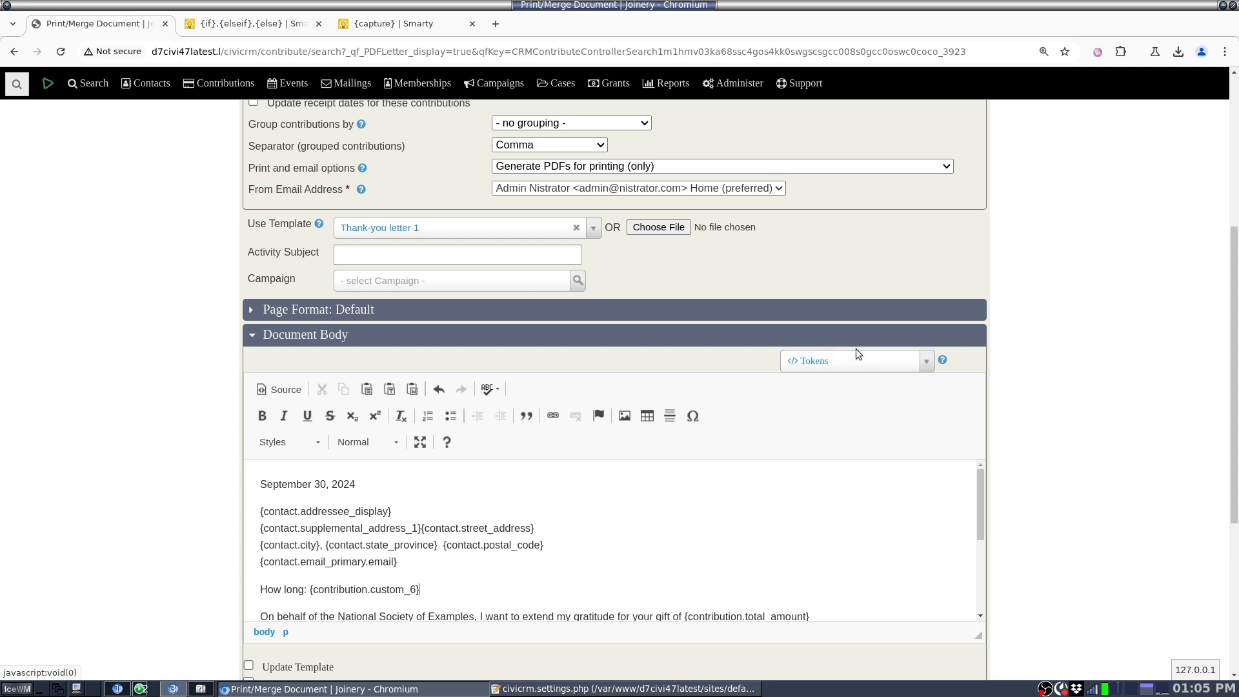
# Replace the "How long:" label before the token with "We see you've been a donor for", without the colon
pyautogui.press('Home')
pyautogui.hotkey('ctrl', 'shift', 'Right')
pyautogui.hotkey('ctrl', 'shift', 'Right')
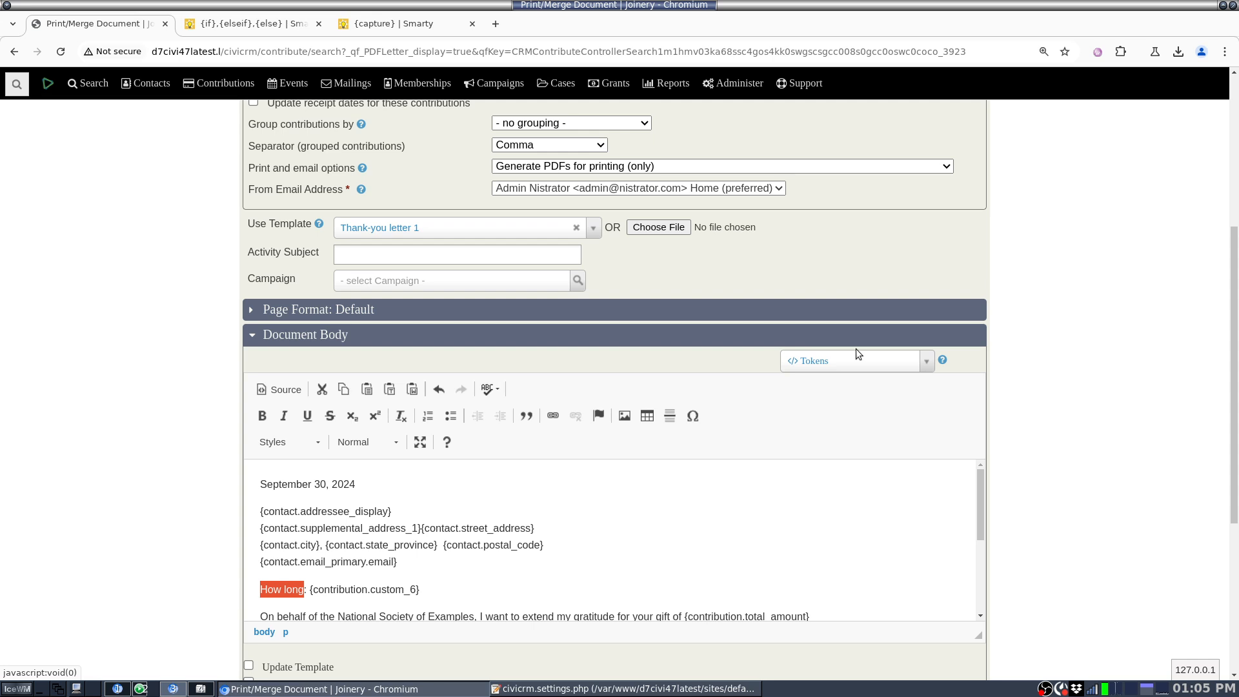
pyautogui.write("We see you've been a")
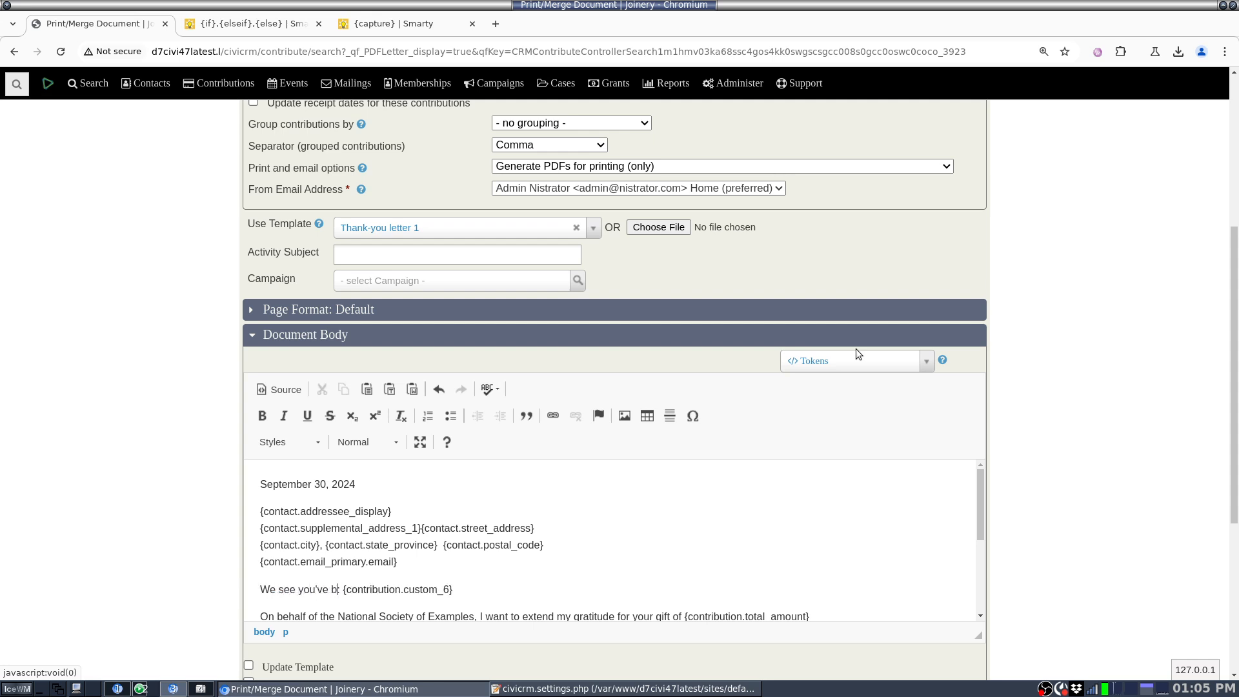
pyautogui.write(' donor ')
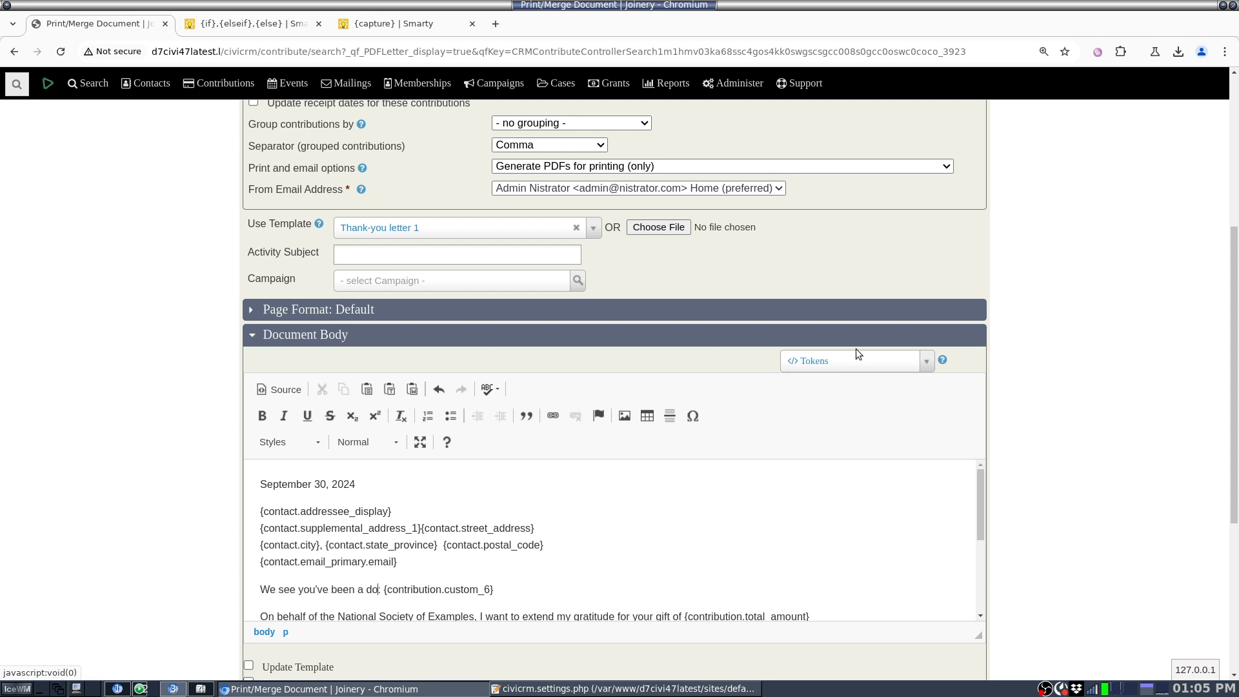
pyautogui.write('for')
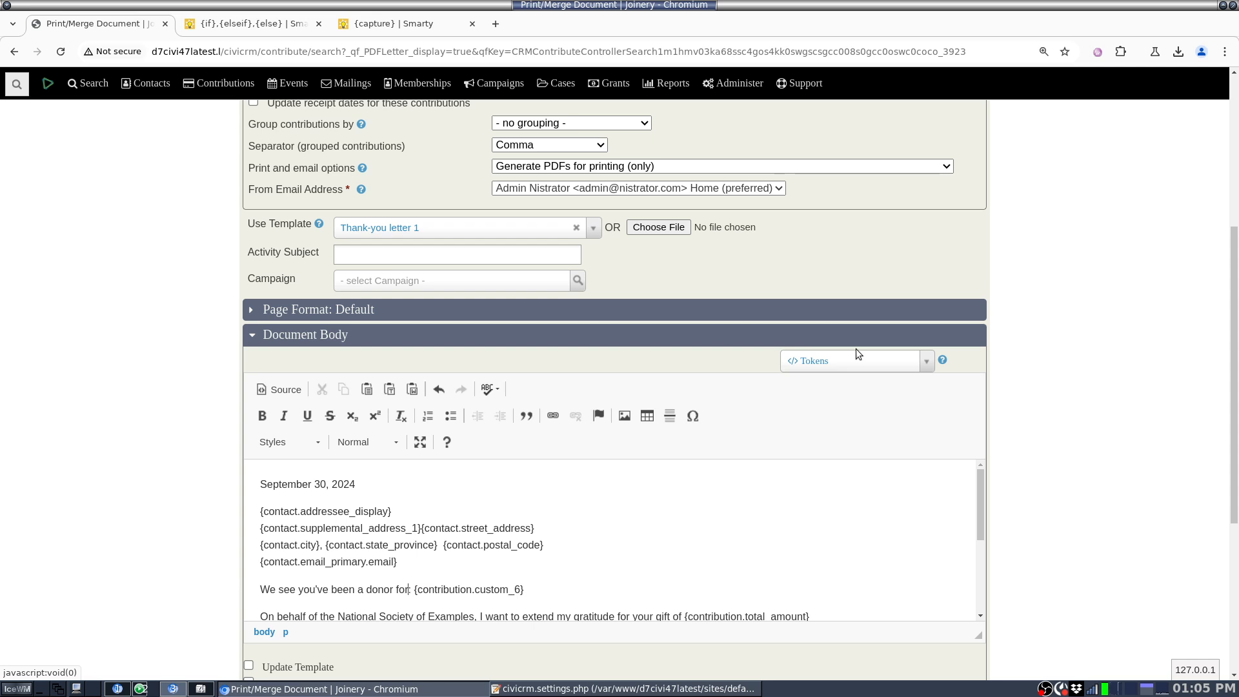
pyautogui.press('Delete')
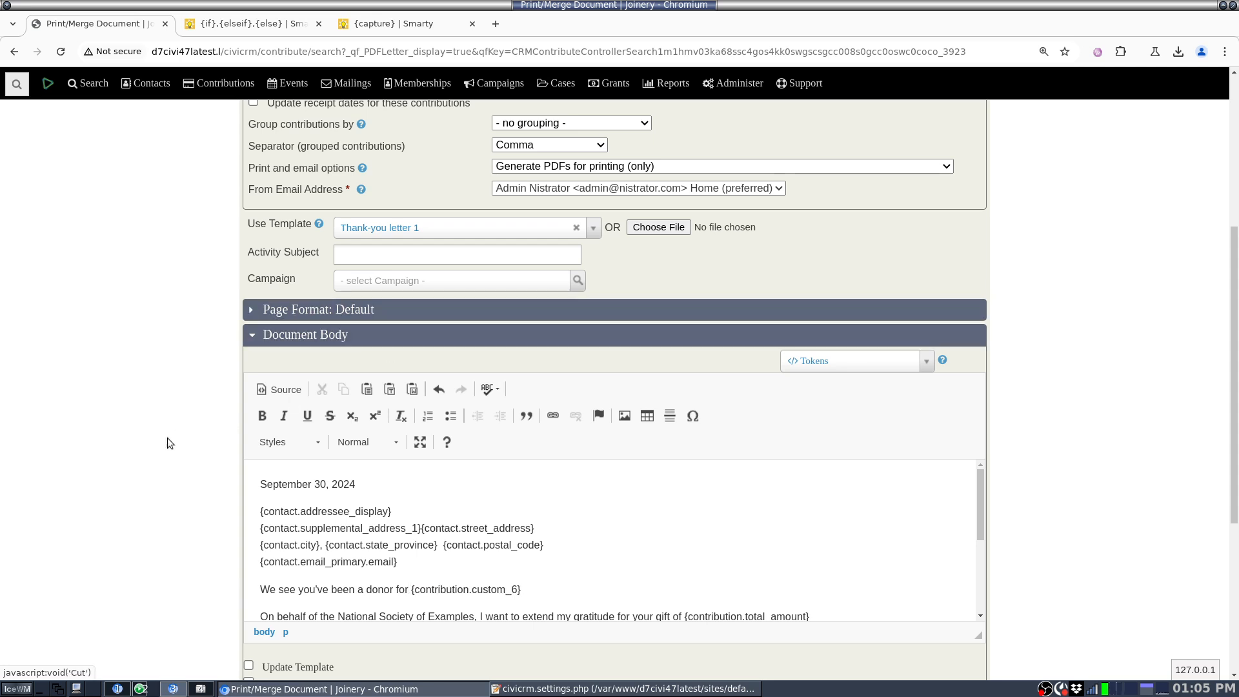
# Generate a preview of the thank-you letters, keep the blocked PDF download and open it
pyautogui.scroll(-3, 157, 442)
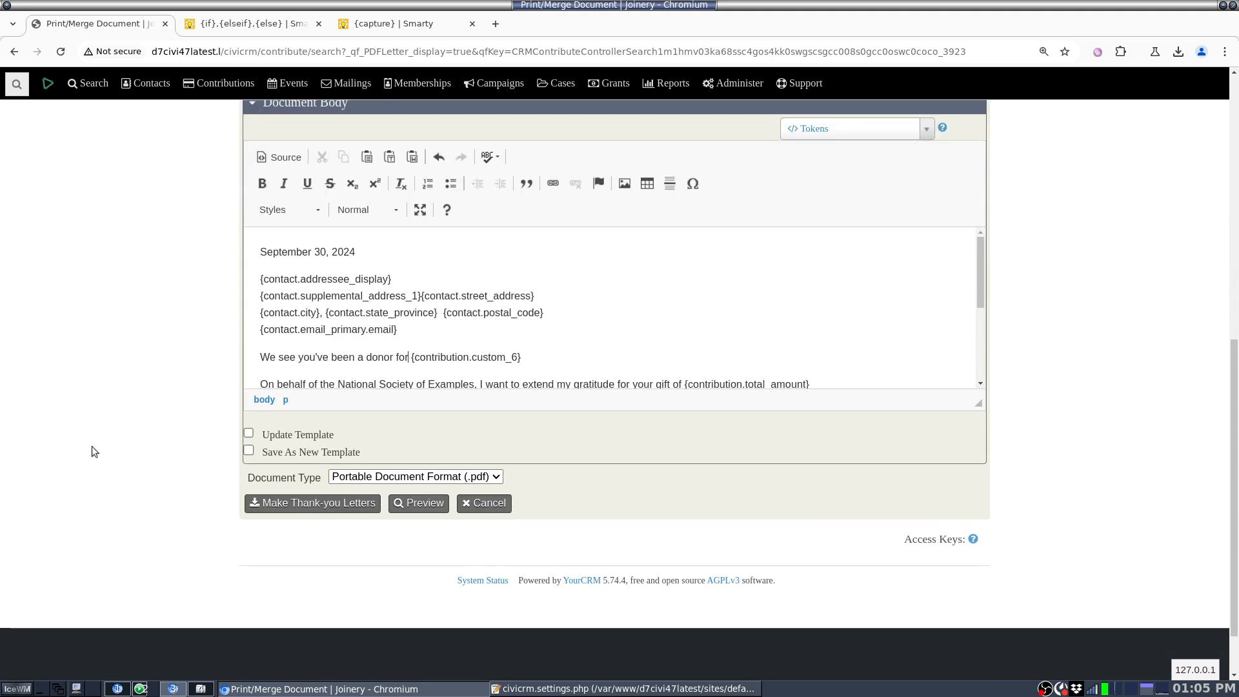
pyautogui.click(400, 506)
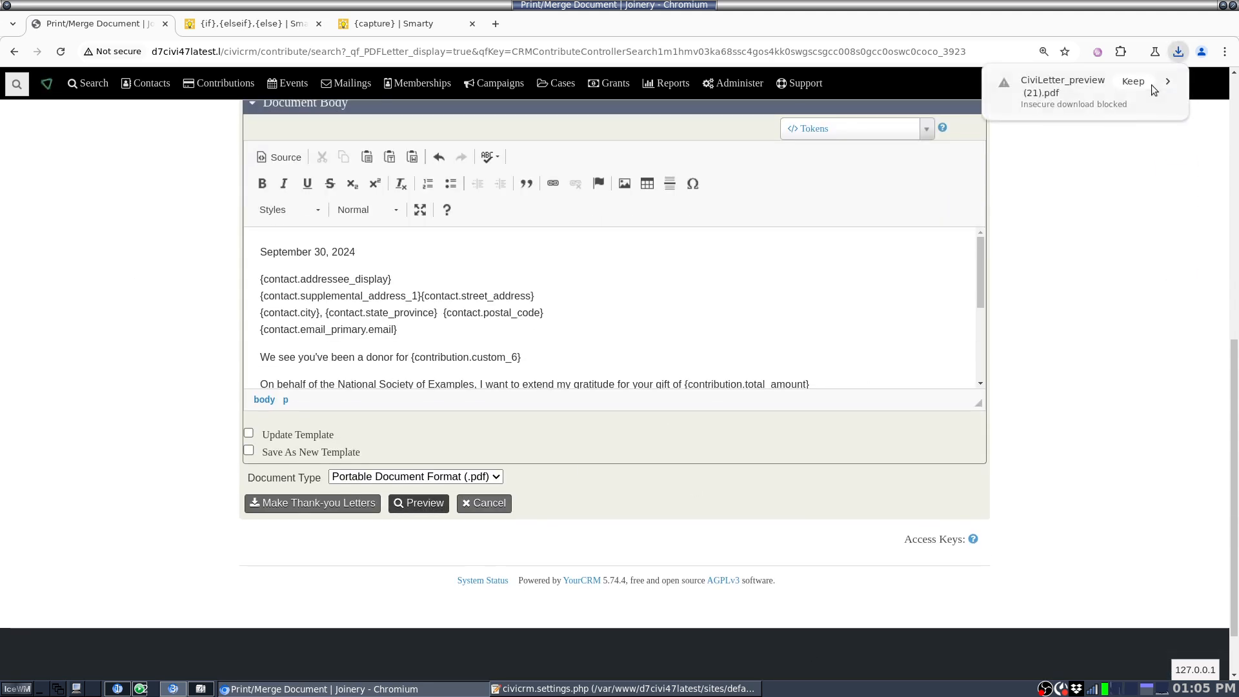
pyautogui.click(1134, 82)
pyautogui.click(1070, 79)
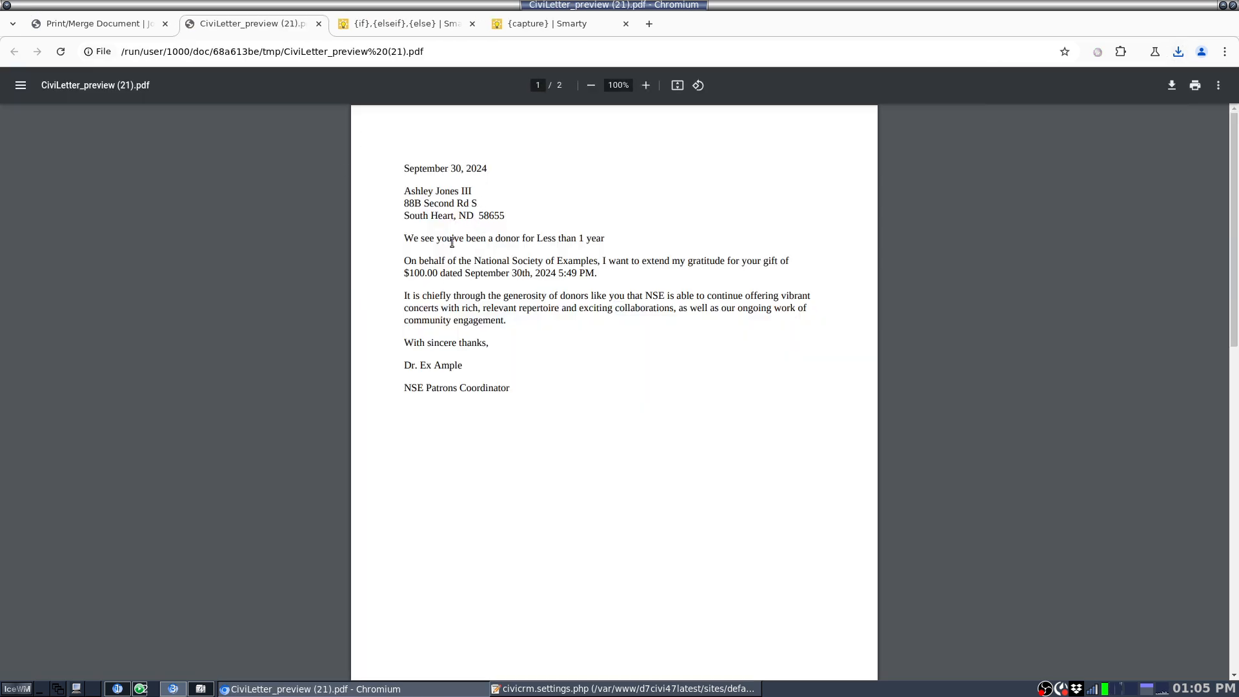
# Compare the "We see you've been a donor for" line in both letters of the preview PDF
pyautogui.moveTo(503, 236); pyautogui.dragTo(624, 233)
pyautogui.click(623, 233)
pyautogui.scroll(-5, 623, 233)
pyautogui.scroll(-3, 623, 233)
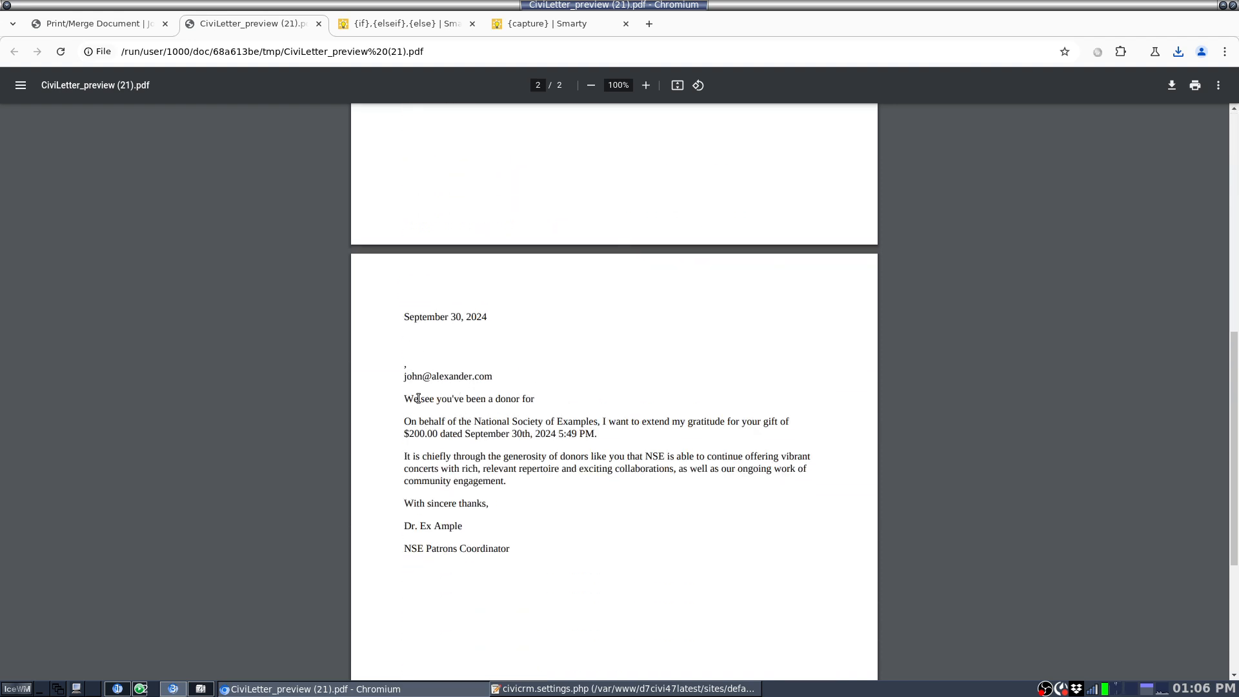
pyautogui.moveTo(402, 399); pyautogui.dragTo(561, 400)
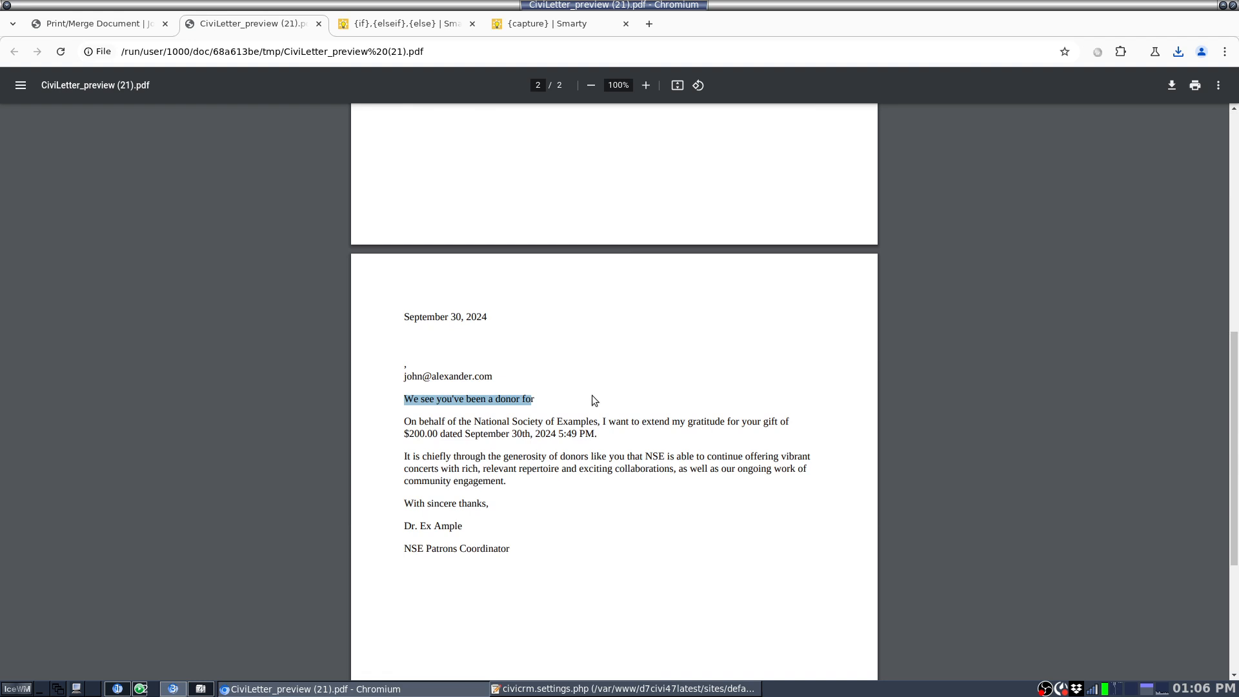
pyautogui.click(548, 401)
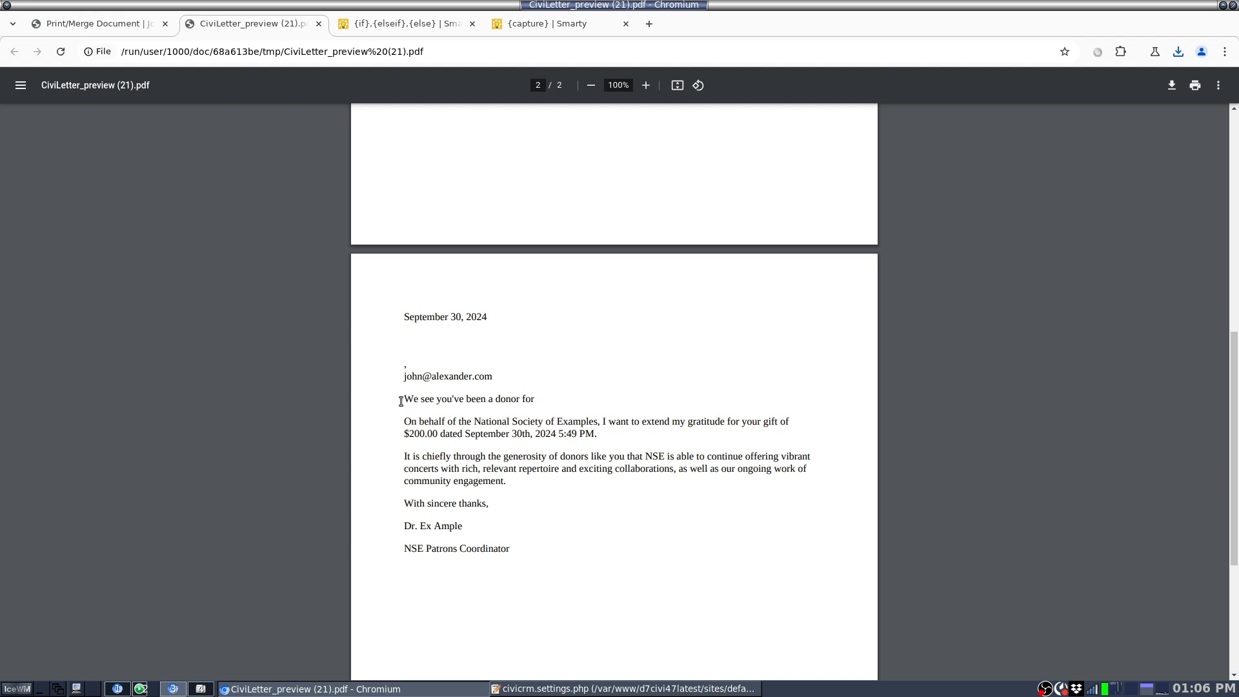
pyautogui.moveTo(400, 401); pyautogui.dragTo(550, 403)
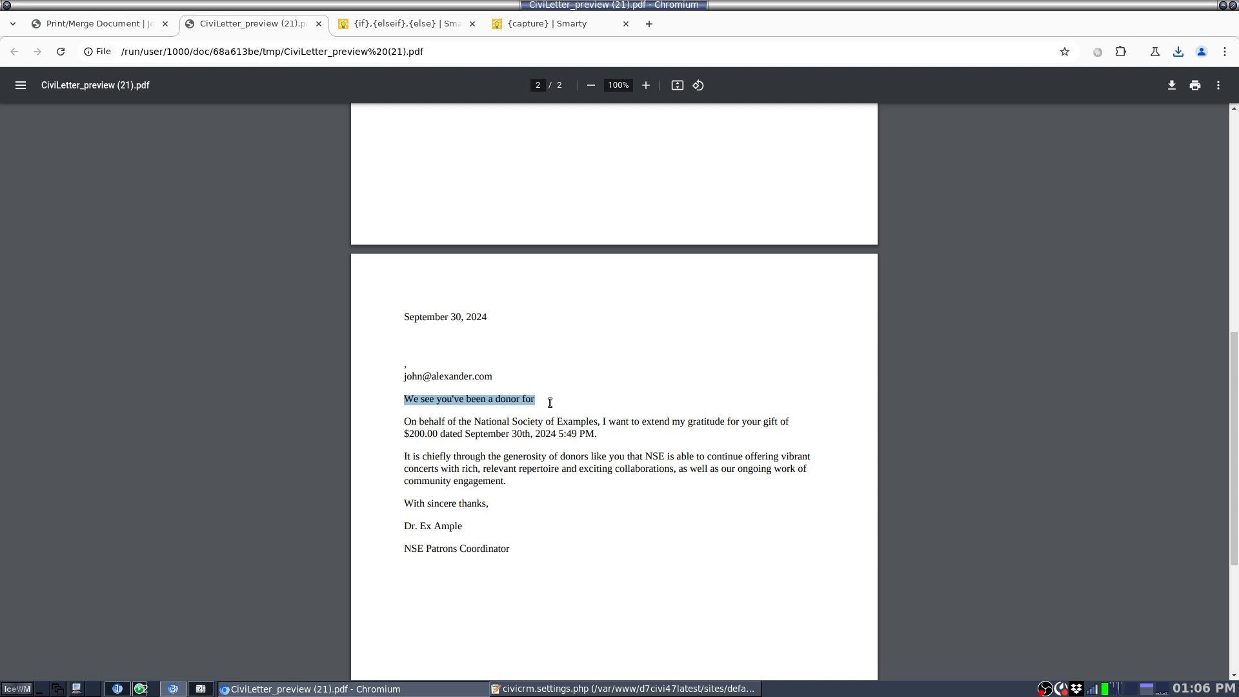
# Back in the Print/Merge Document page, copy the {contribution.custom_6} token onto a new line above the donor sentence
pyautogui.click(72, 16)
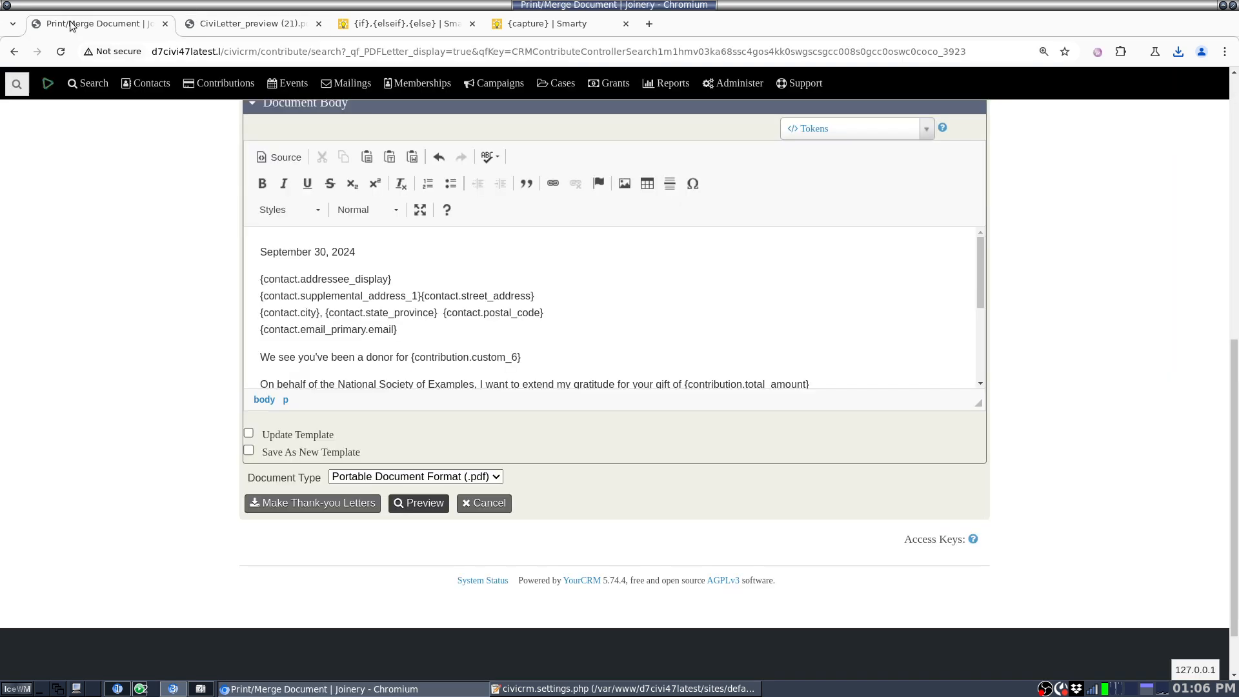
pyautogui.press('Down')
pyautogui.press('Down')
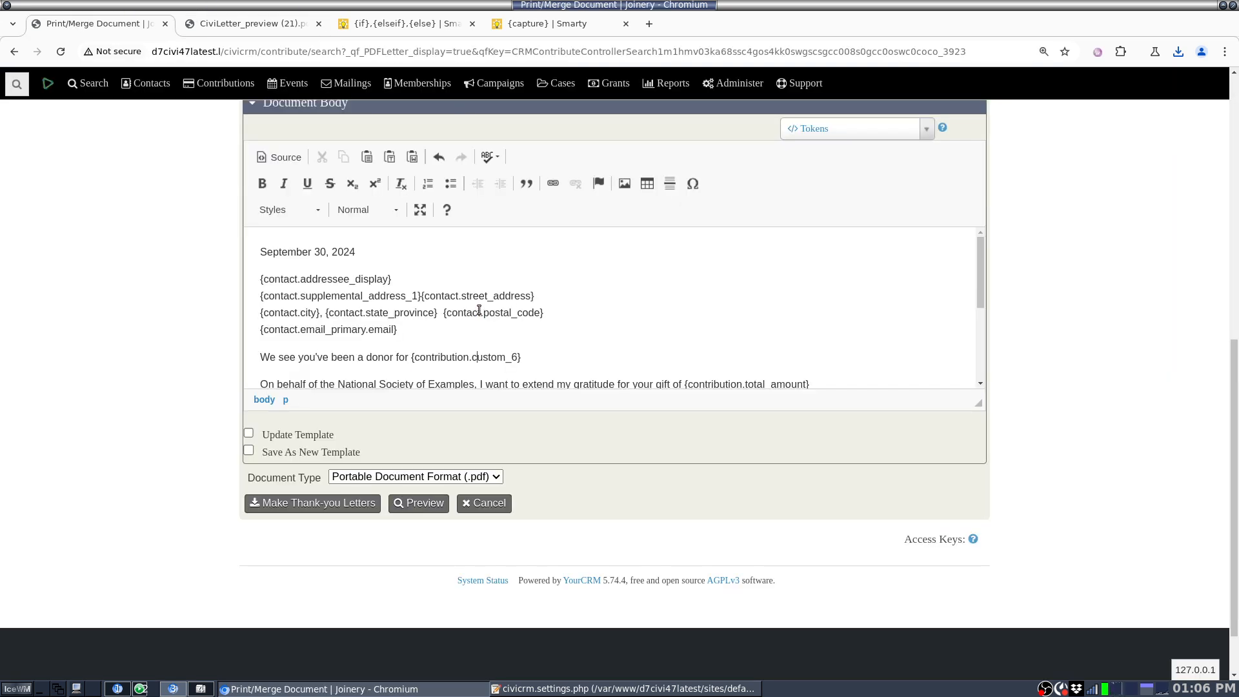
pyautogui.press('Return')
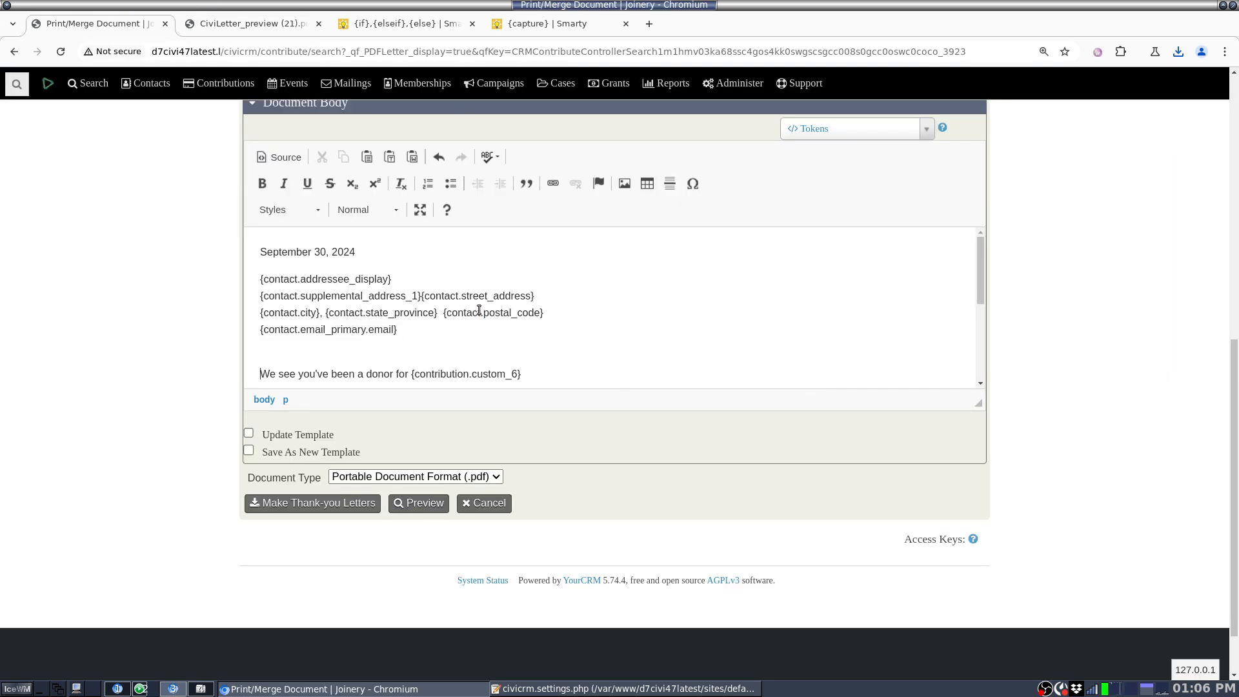
pyautogui.press('Down')
pyautogui.press('End')
pyautogui.hotkey('ctrl', 'shift', 'Left')
pyautogui.hotkey('ctrl', 'shift', 'Left')
pyautogui.hotkey('ctrl', 'shift', 'Left')
pyautogui.hotkey('ctrl', 'c')
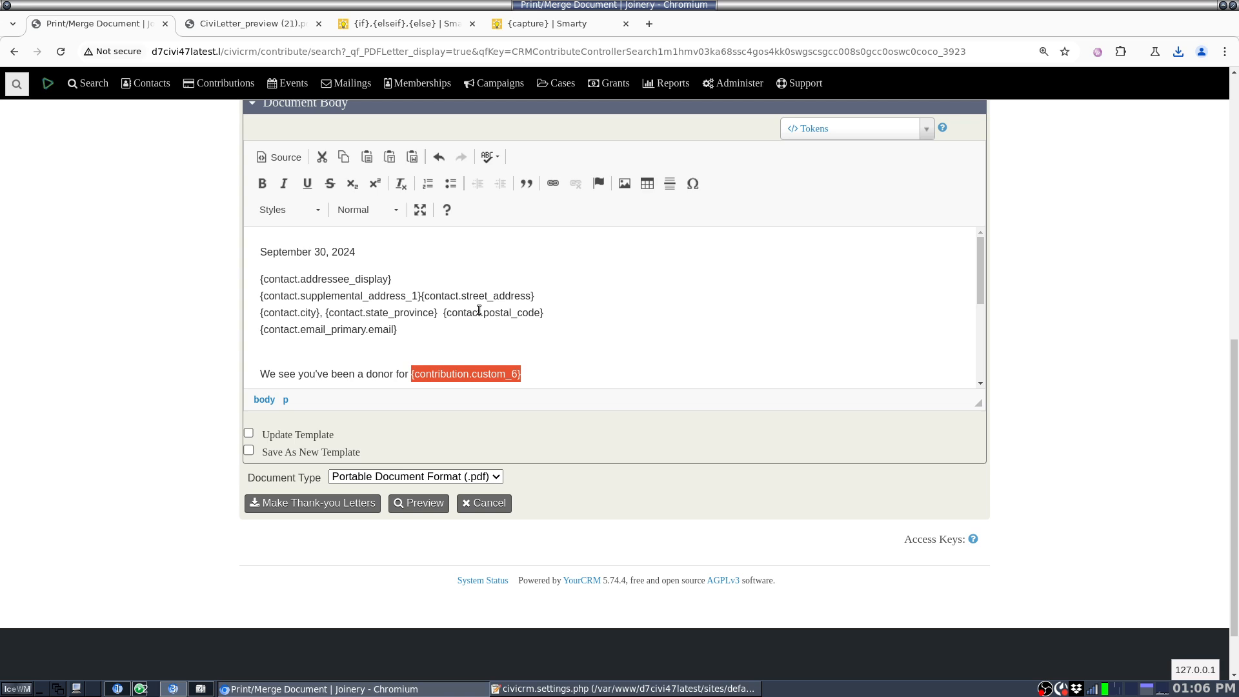
pyautogui.press('Up')
pyautogui.hotkey('ctrl', 'v')
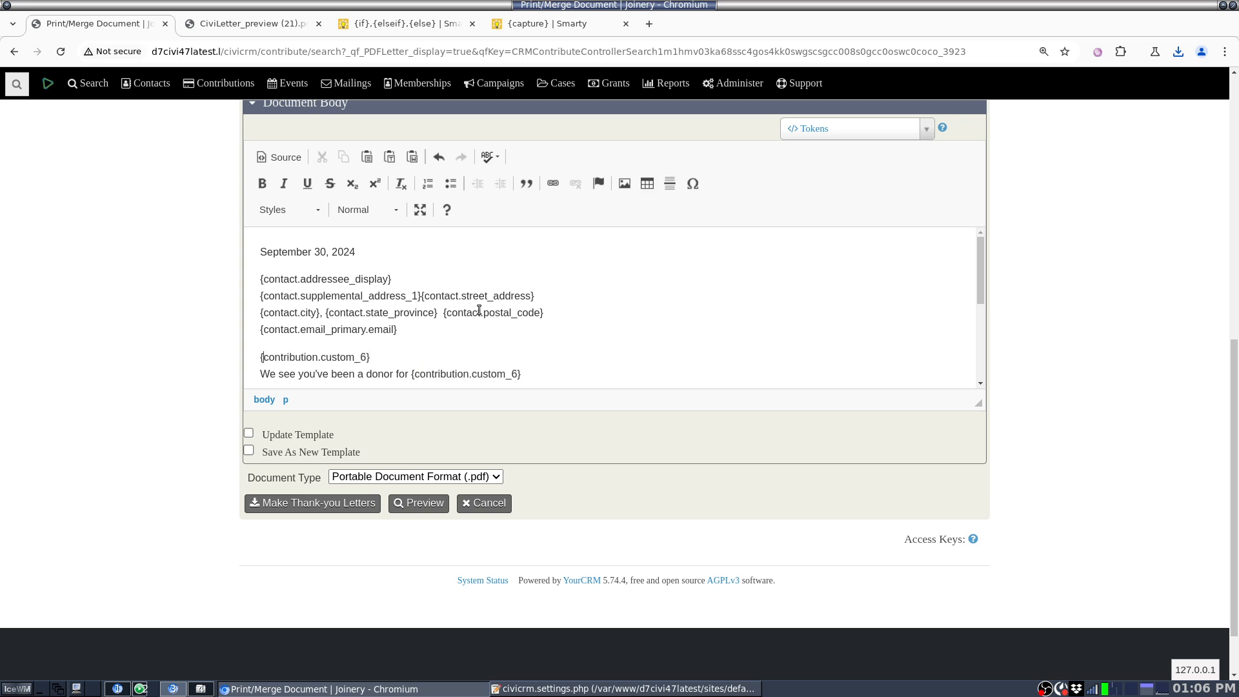
# Turn the copied token into the Smarty condition {if contribution.custom_6 is empty}
pyautogui.write('if ')
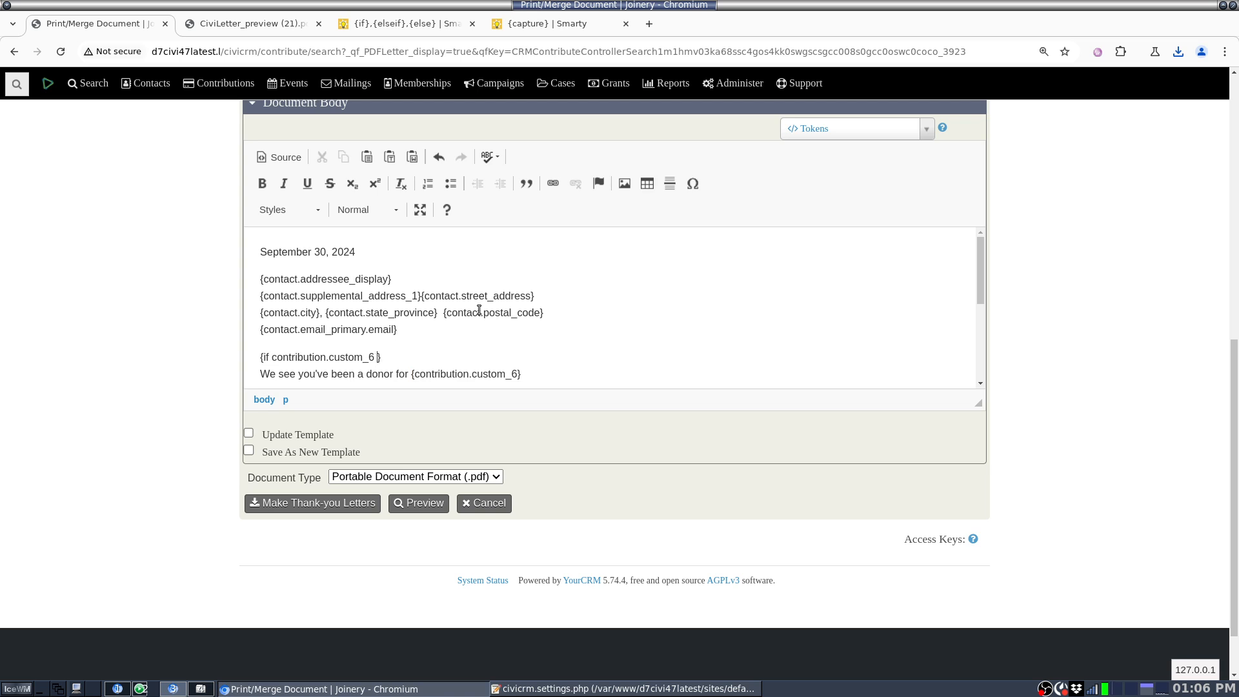
pyautogui.write(' is empty')
pyautogui.press('End')
# Below the condition, add the line "We're glad to have you." followed by an {else} line before the donor sentence
pyautogui.press('Return')
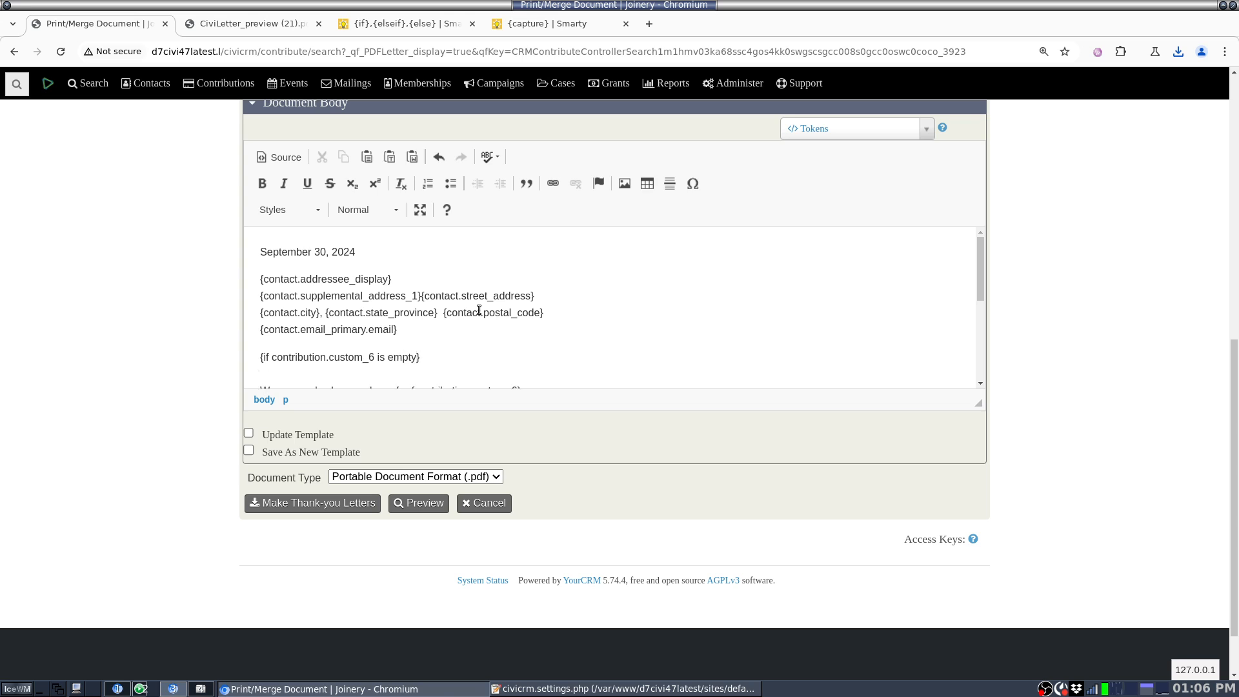
pyautogui.write("We're glad to have you.")
pyautogui.press('Return')
pyautogui.write('{else?')
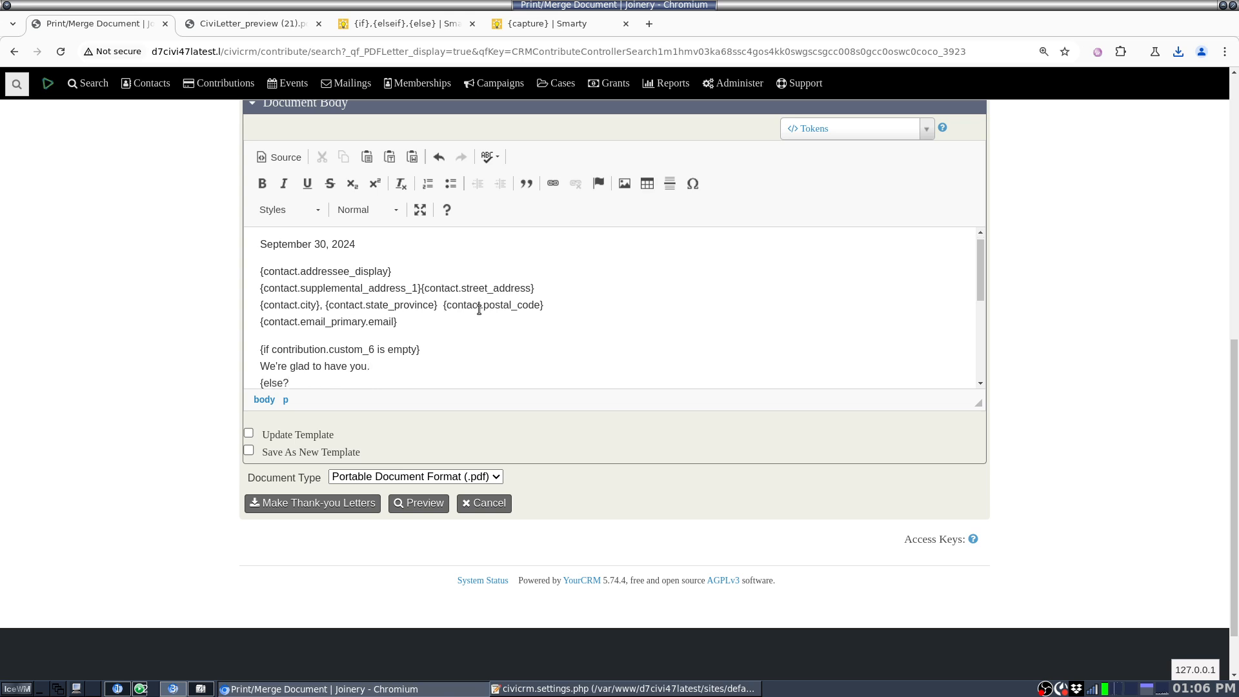
pyautogui.press('BackSpace')
pyautogui.write('}')
pyautogui.hotkey('ctrl', 'End')
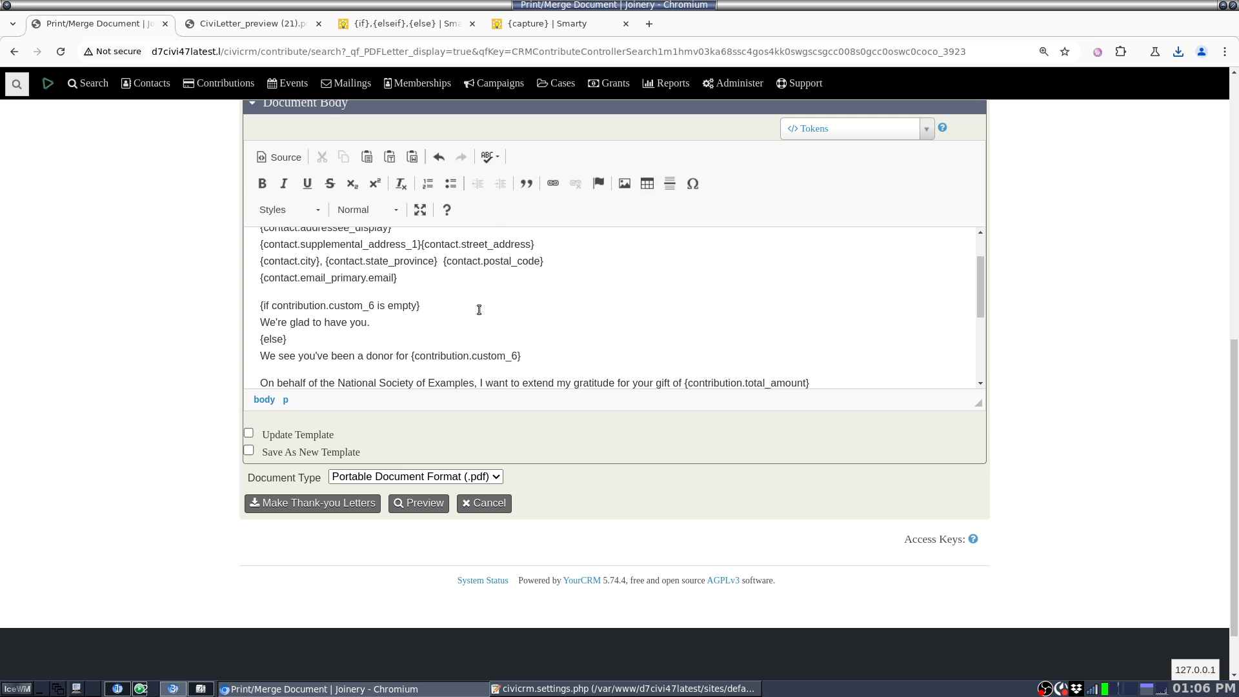
# Add a closing {/if} line below the donor sentence and enlarge the document body editor to fit the rest of the letter
pyautogui.press('Return')
pyautogui.write('{')
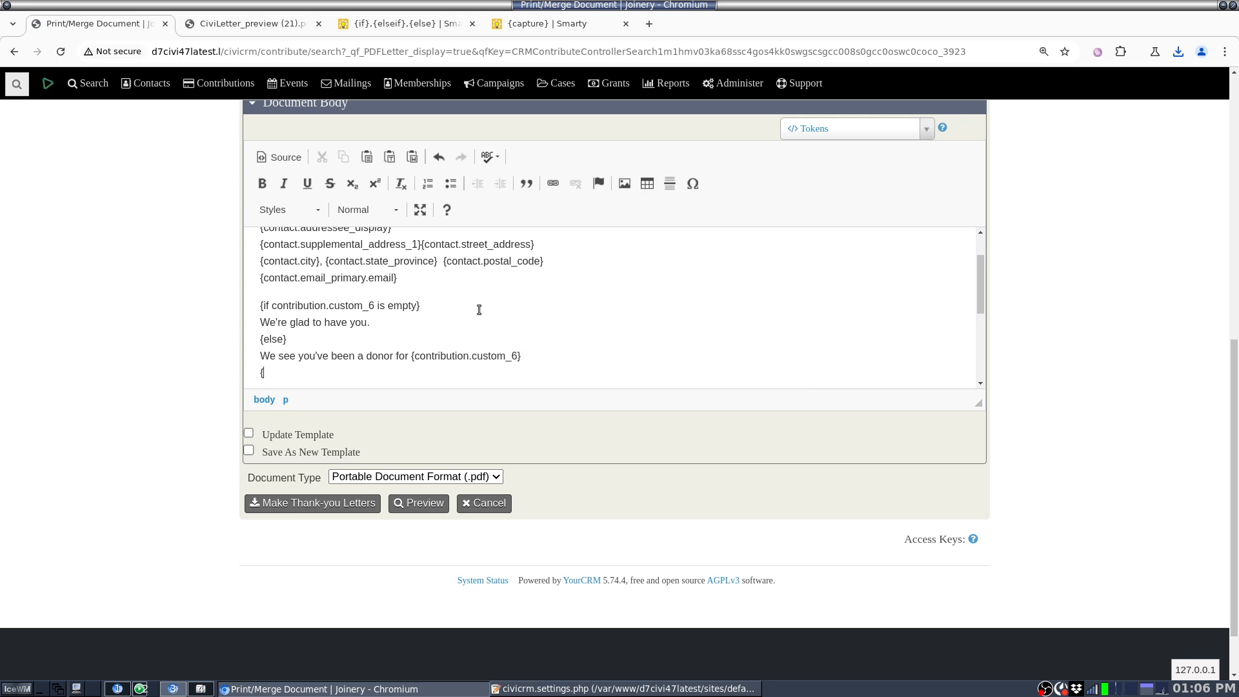
pyautogui.write('/if}')
pyautogui.moveTo(977, 401); pyautogui.dragTo(992, 577)
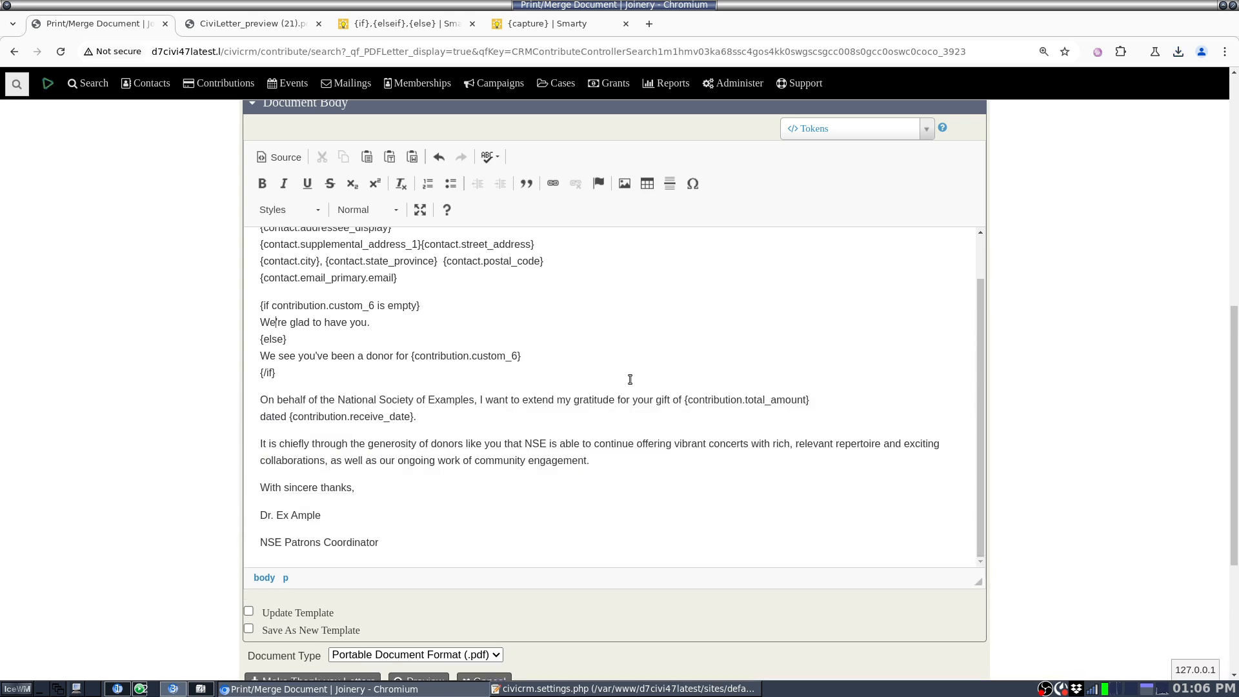
# Examine the opening {if contribution.custom_6 is empty} line of the condition
pyautogui.press('Home')
pyautogui.hotkey('shift', 'End')
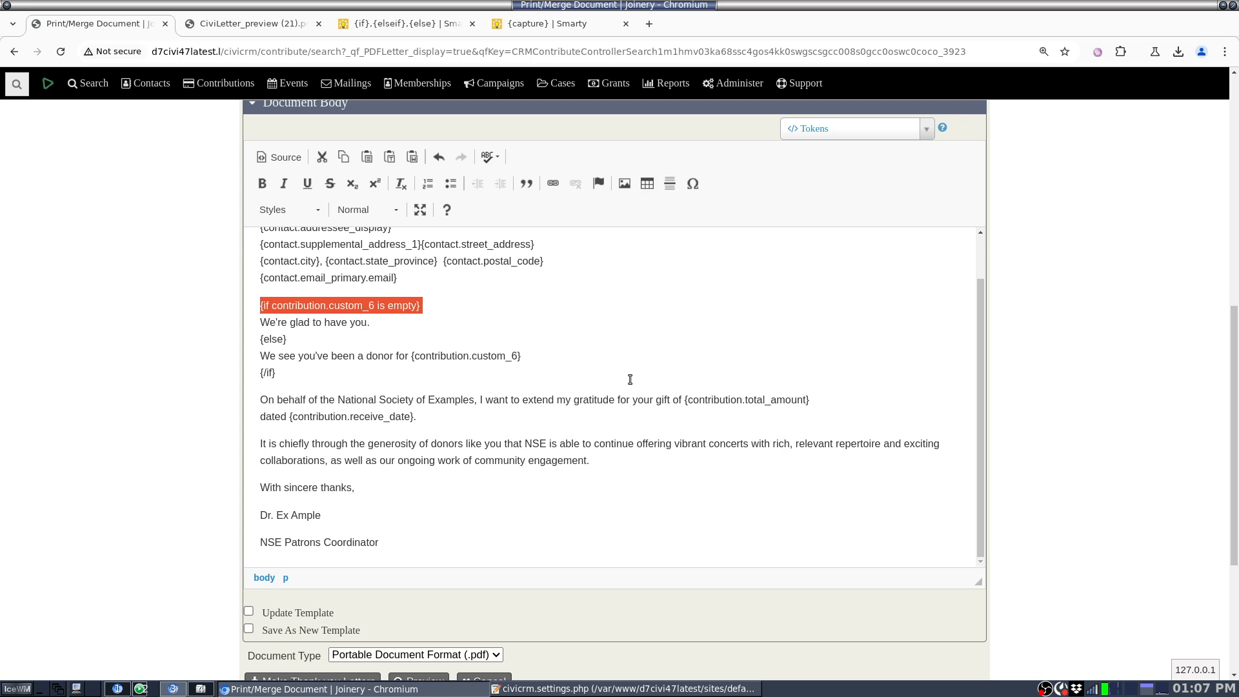
pyautogui.press('Left')
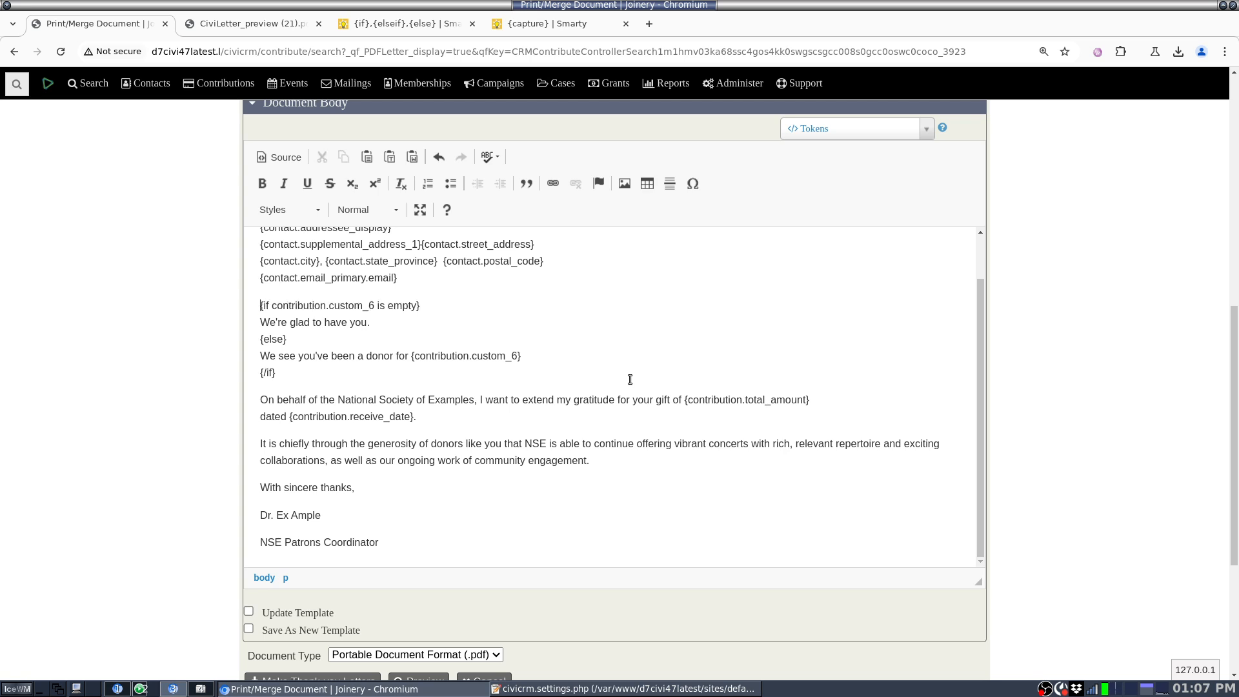
pyautogui.hotkey('ctrl', '+')
pyautogui.hotkey('ctrl', '+')
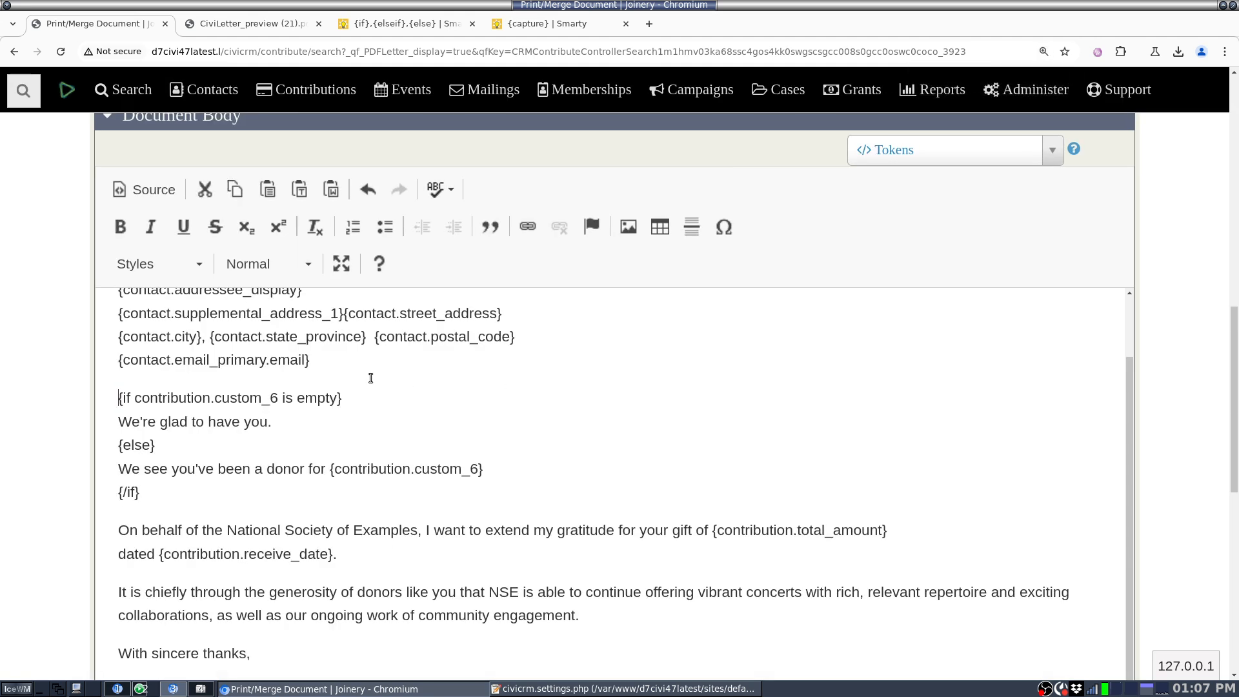
pyautogui.write('[(')
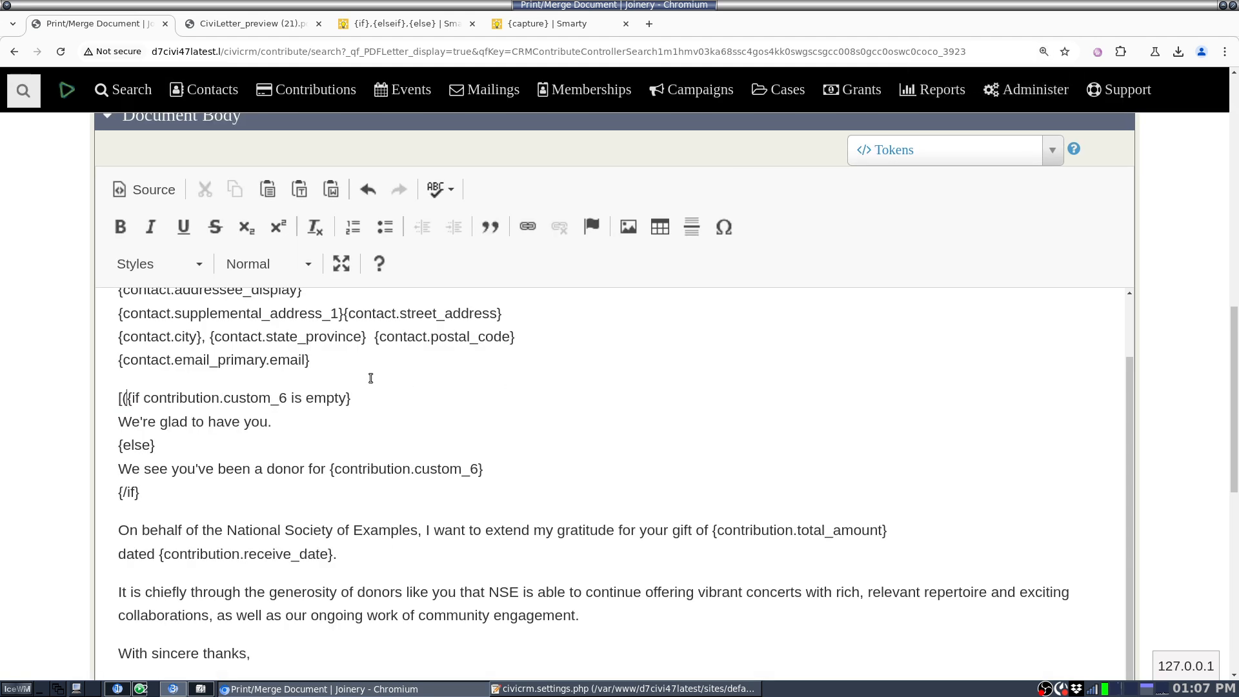
pyautogui.press('BackSpace')
pyautogui.press('BackSpace')
# Examine the parts of the if tag: the opening brace, the contribution.custom_6 field and the "is empty" test
pyautogui.hotkey('shift', 'Right')
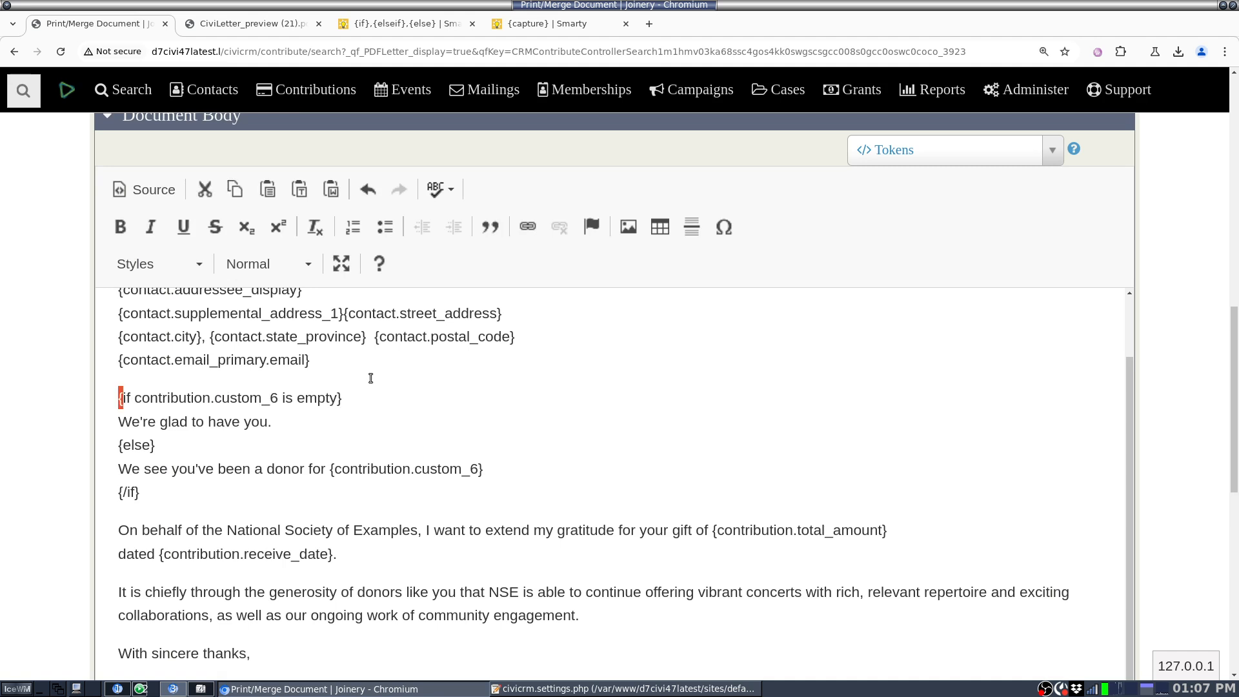
pyautogui.press('Up')
pyautogui.hotkey('shift', 'Right')
pyautogui.press('Down')
pyautogui.hotkey('ctrl', 'shift', 'Right')
pyautogui.hotkey('ctrl', 'shift', 'Right')
pyautogui.hotkey('shift', 'Right')
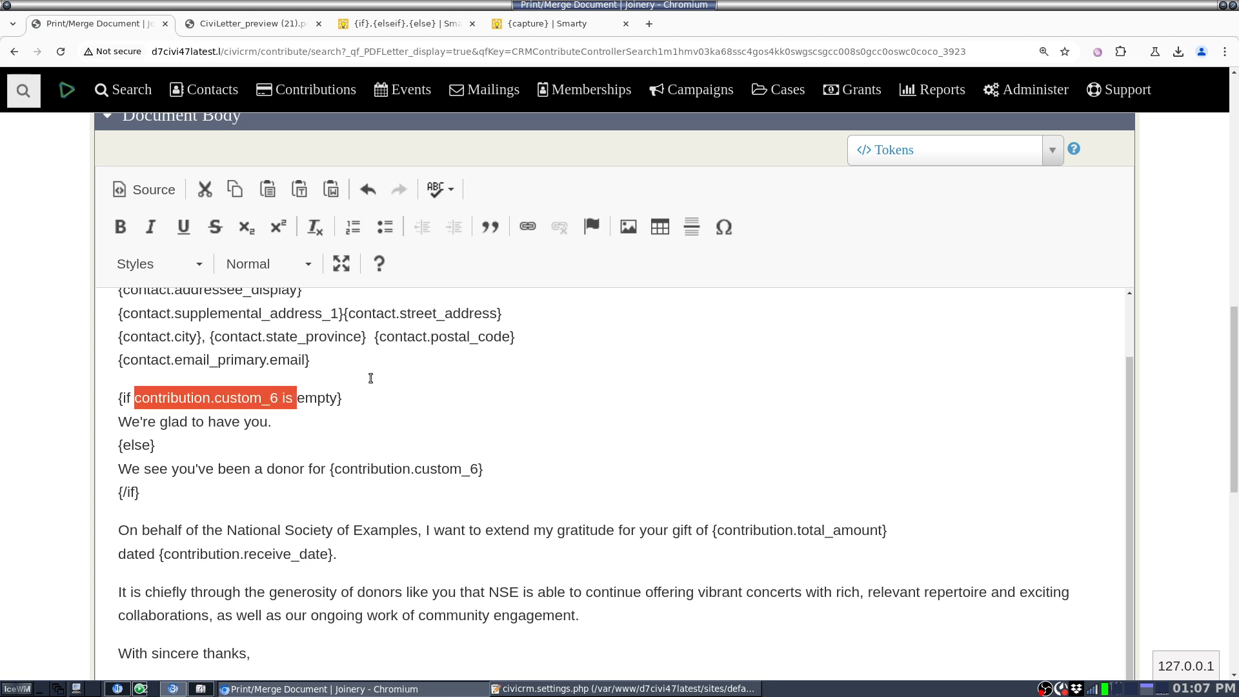
pyautogui.press('Left')
pyautogui.press('Left')
pyautogui.hotkey('ctrl', 'shift', 'Left')
pyautogui.hotkey('ctrl', 'shift', 'Left')
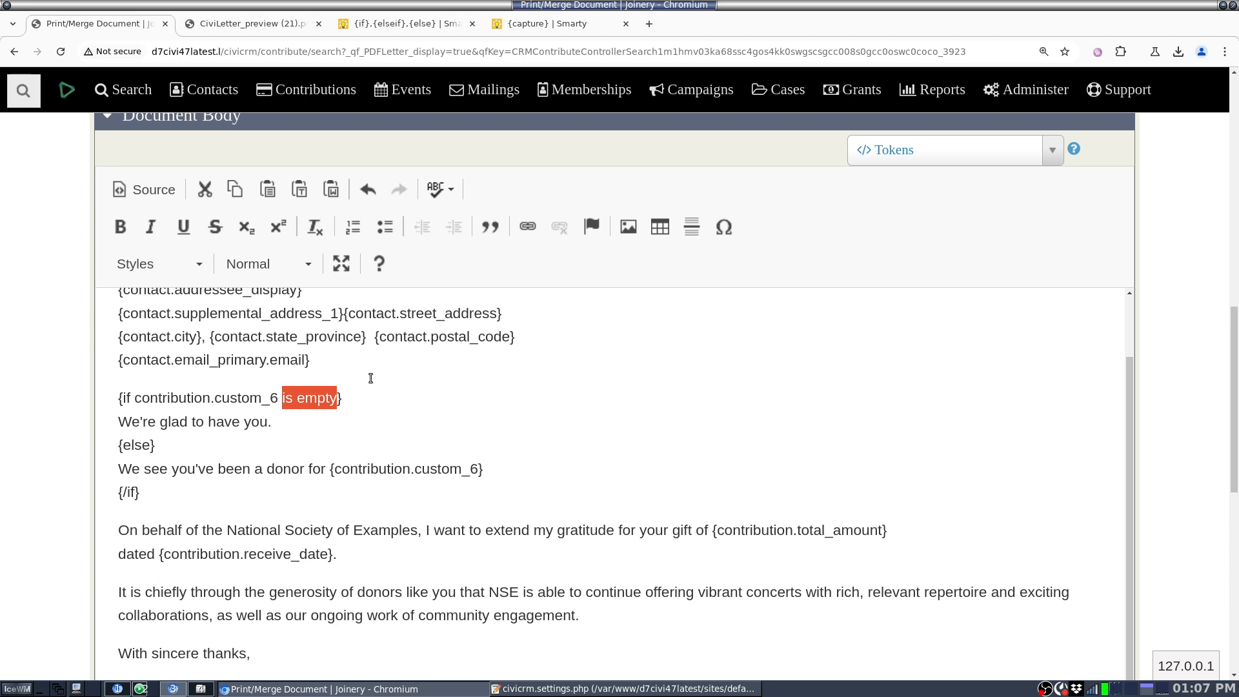
pyautogui.press('End')
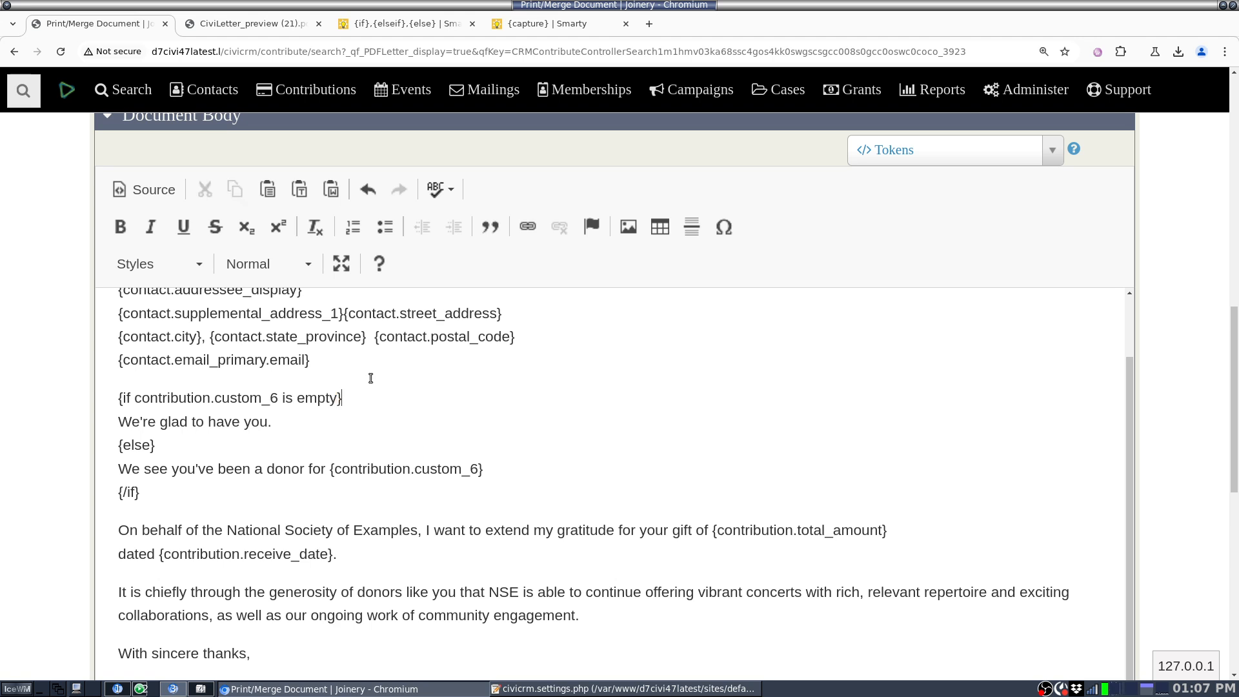
# Review the rest of the conditional block line by line, from "We're glad to have you." through {else} and the donor sentence to {/if}
pyautogui.hotkey('shift', 'End')
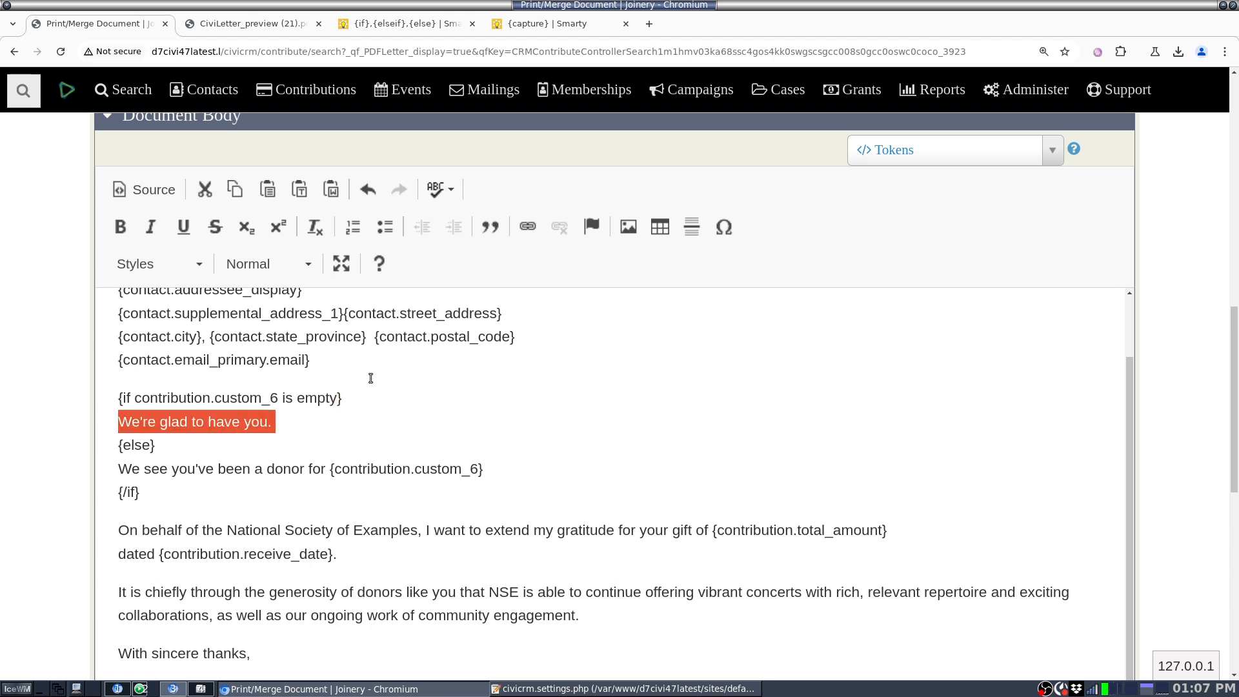
pyautogui.press('Down')
pyautogui.hotkey('shift', 'Home')
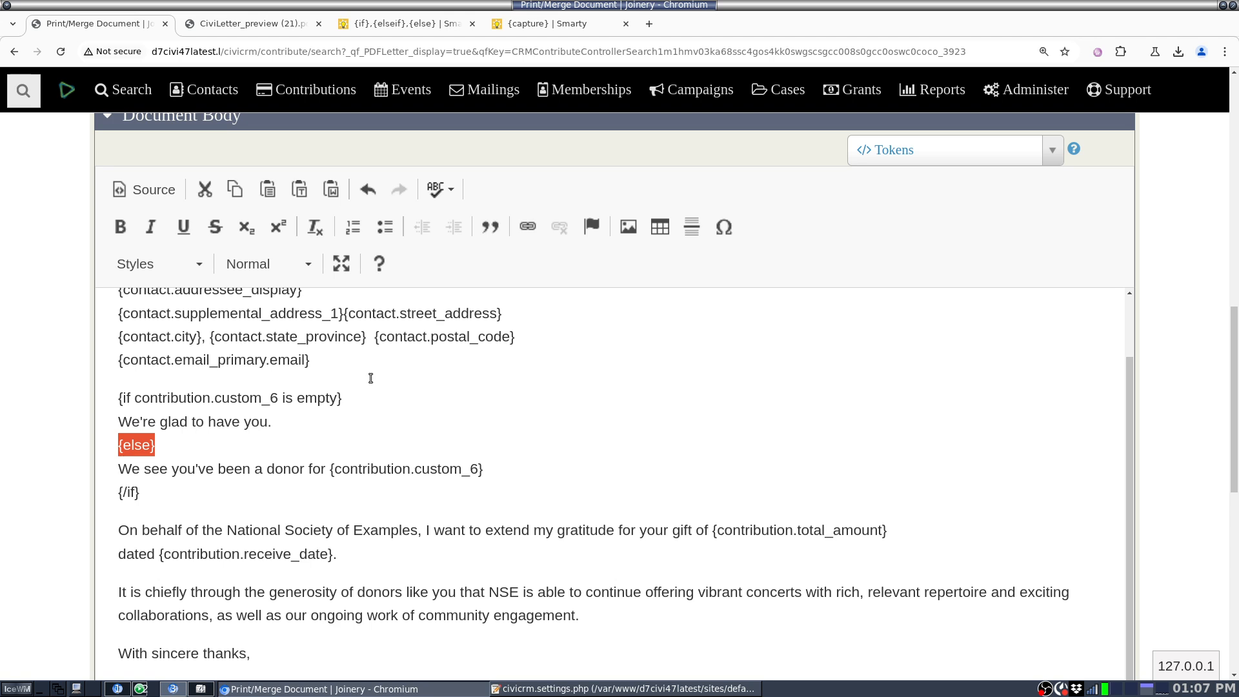
pyautogui.press('Right')
pyautogui.hotkey('shift', 'Right')
pyautogui.hotkey('shift', 'Right')
pyautogui.hotkey('shift', 'Right')
pyautogui.hotkey('shift', 'Right')
pyautogui.hotkey('shift', 'Right')
pyautogui.hotkey('shift', 'End')
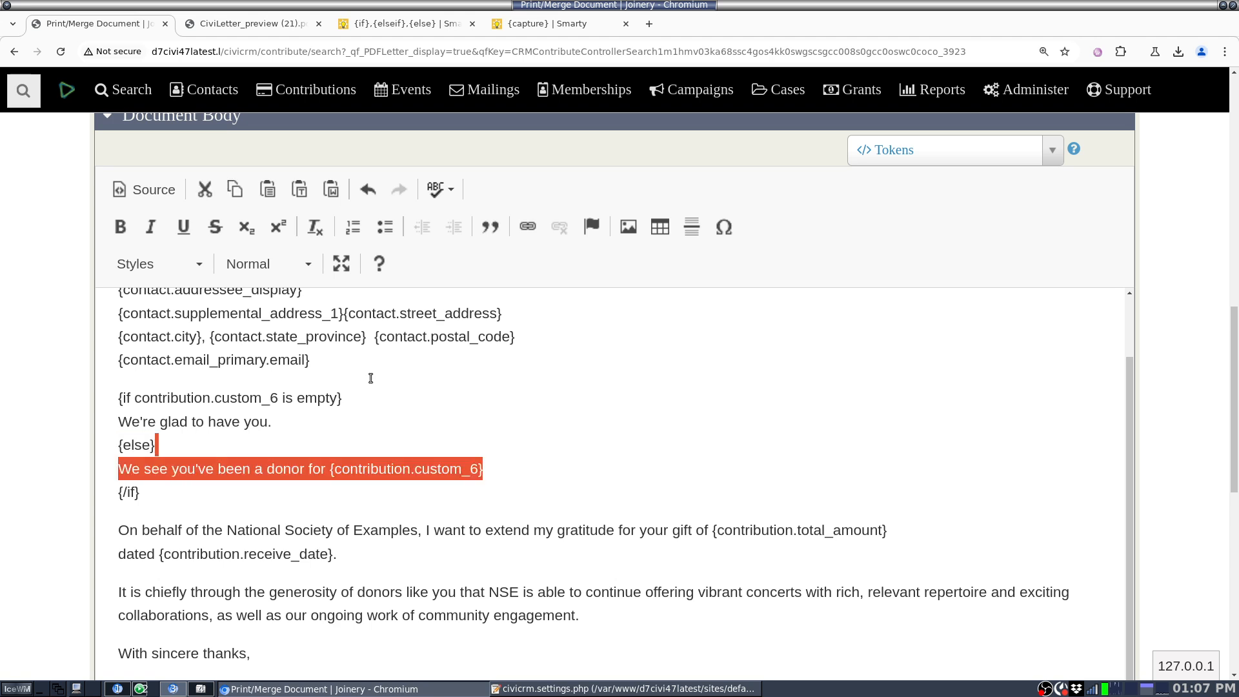
pyautogui.press('Right')
pyautogui.press('Right')
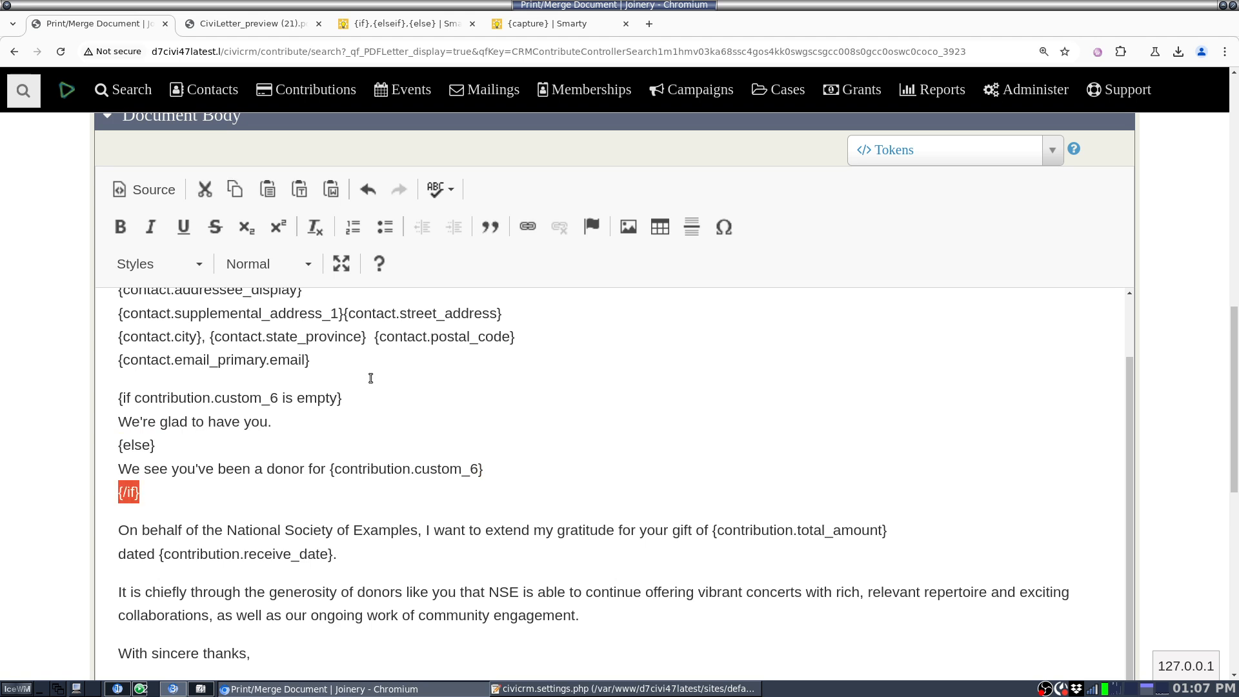
pyautogui.press('Right')
pyautogui.hotkey('shift', 'Right')
pyautogui.hotkey('shift', 'Right')
pyautogui.hotkey('shift', 'Right')
pyautogui.hotkey('shift', 'Right')
pyautogui.press('End')
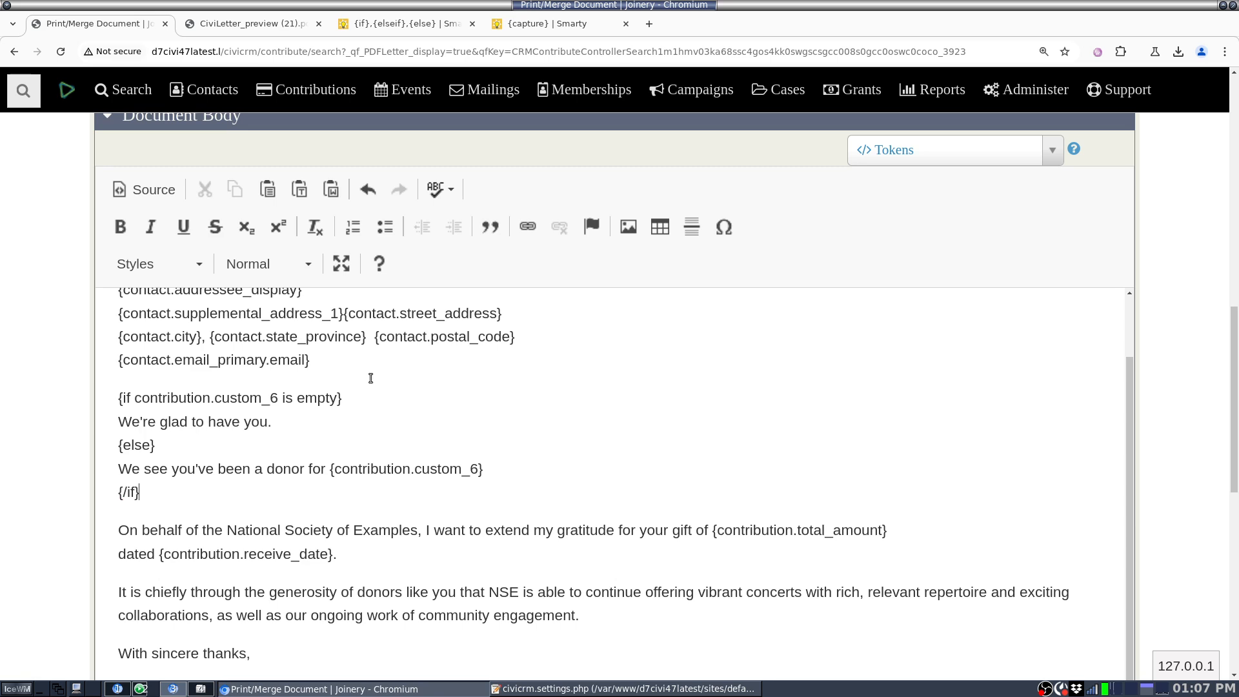
# Write the sample HTML paragraph <p>fdsa</p> below the {/if} line for comparison and remove it again
pyautogui.press('Return')
pyautogui.write('M')
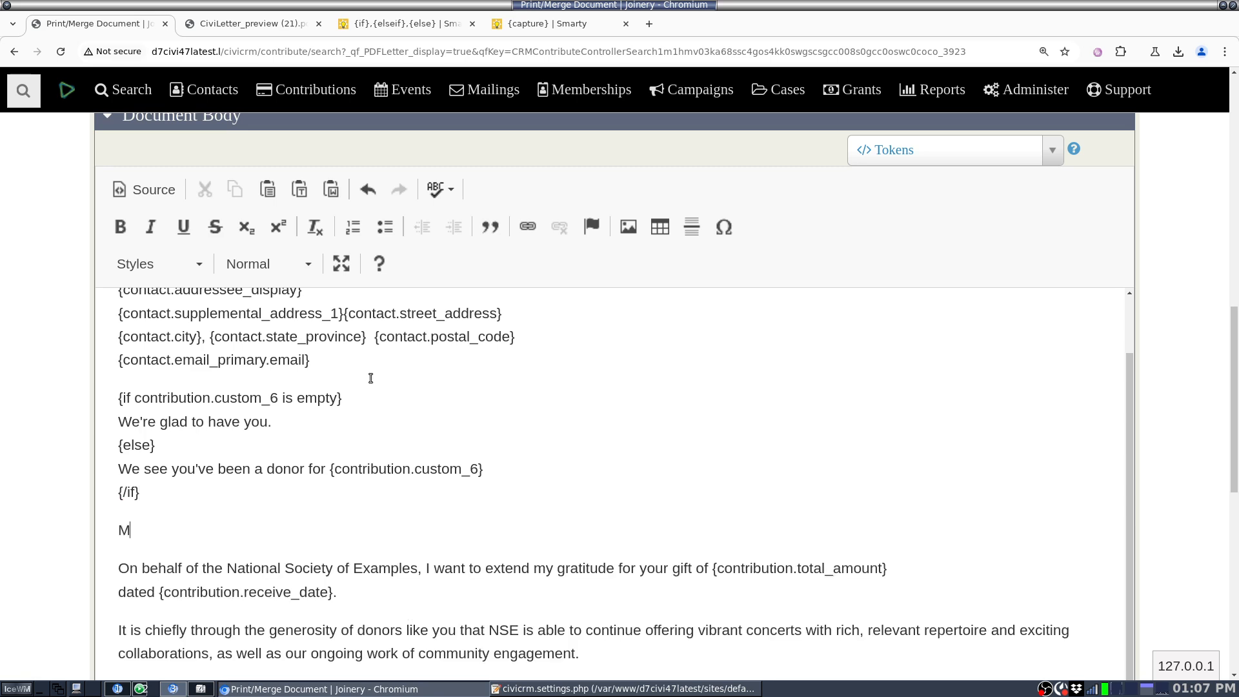
pyautogui.press('BackSpace')
pyautogui.write('<p>fdsa</p>')
pyautogui.hotkey('shift', 'Left')
pyautogui.hotkey('shift', 'Left')
pyautogui.hotkey('shift', 'Left')
pyautogui.hotkey('shift', 'Left')
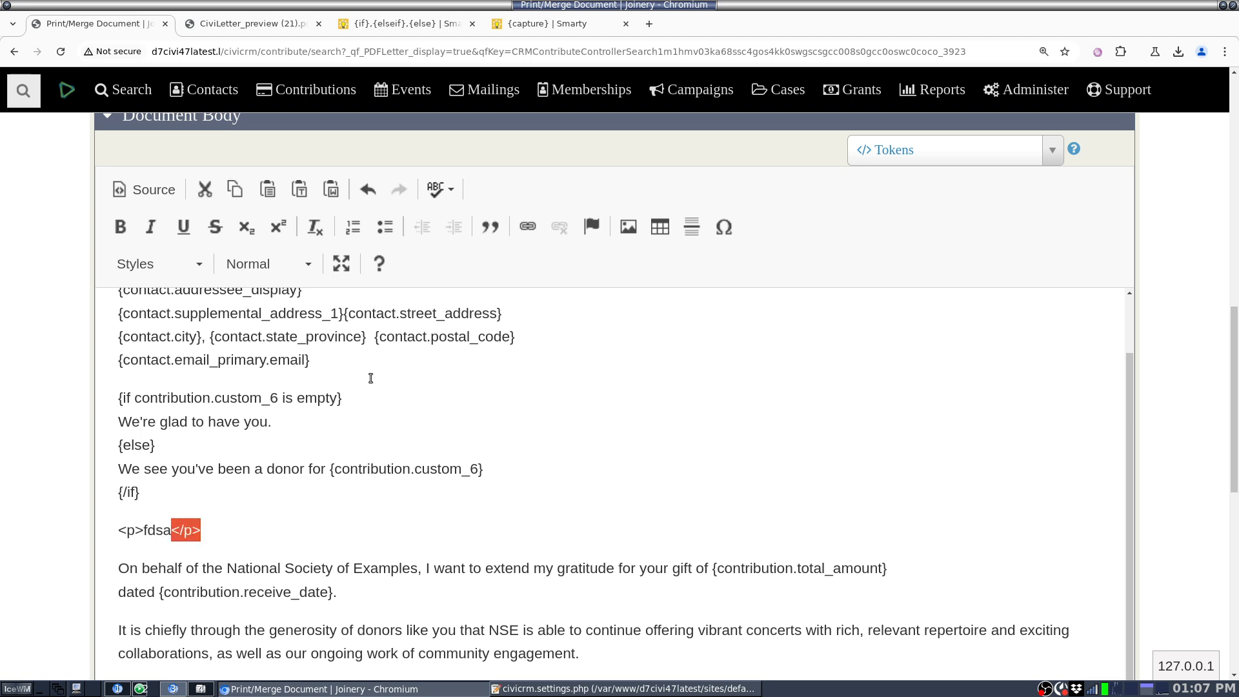
pyautogui.press('End')
pyautogui.hotkey('shift', 'Home')
pyautogui.press('BackSpace')
pyautogui.press('BackSpace')
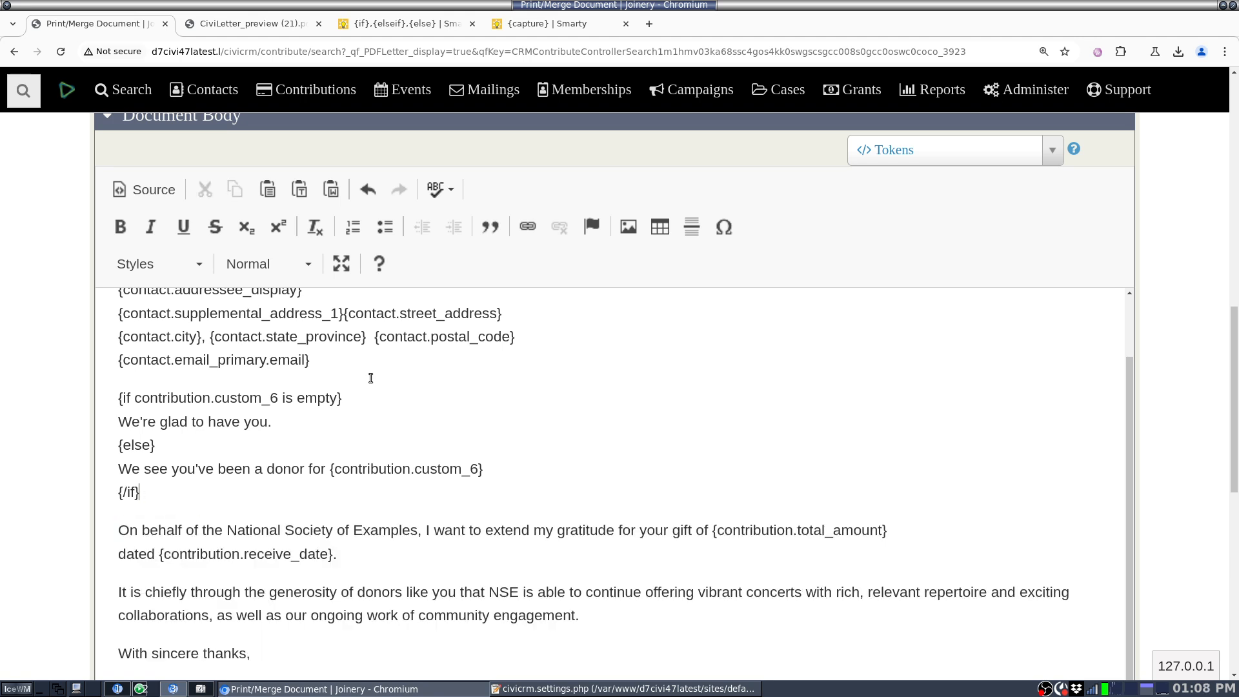
pyautogui.hotkey('shift', 'Right')
pyautogui.hotkey('shift', 'Right')
pyautogui.hotkey('shift', 'Right')
pyautogui.press('Right')
pyautogui.moveTo(371, 379); pyautogui.dragTo(413, 525)
pyautogui.click(443, 568)
pyautogui.moveTo(443, 568); pyautogui.dragTo(475, 349)
pyautogui.click(473, 350)
# Open the Message Templates administration page in a new browser tab, close the letter preview tab and show the templates page
pyautogui.moveTo(1022, 89)
pyautogui.moveTo(1031, 187)
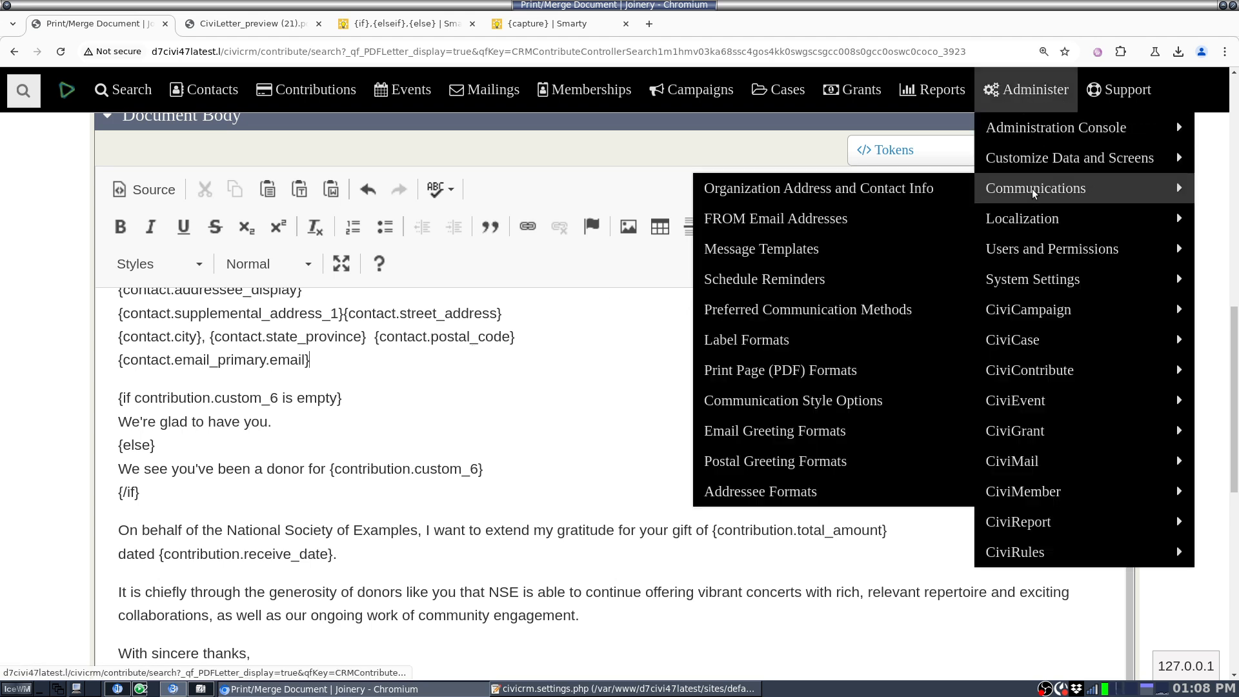
pyautogui.rightClick(808, 248)
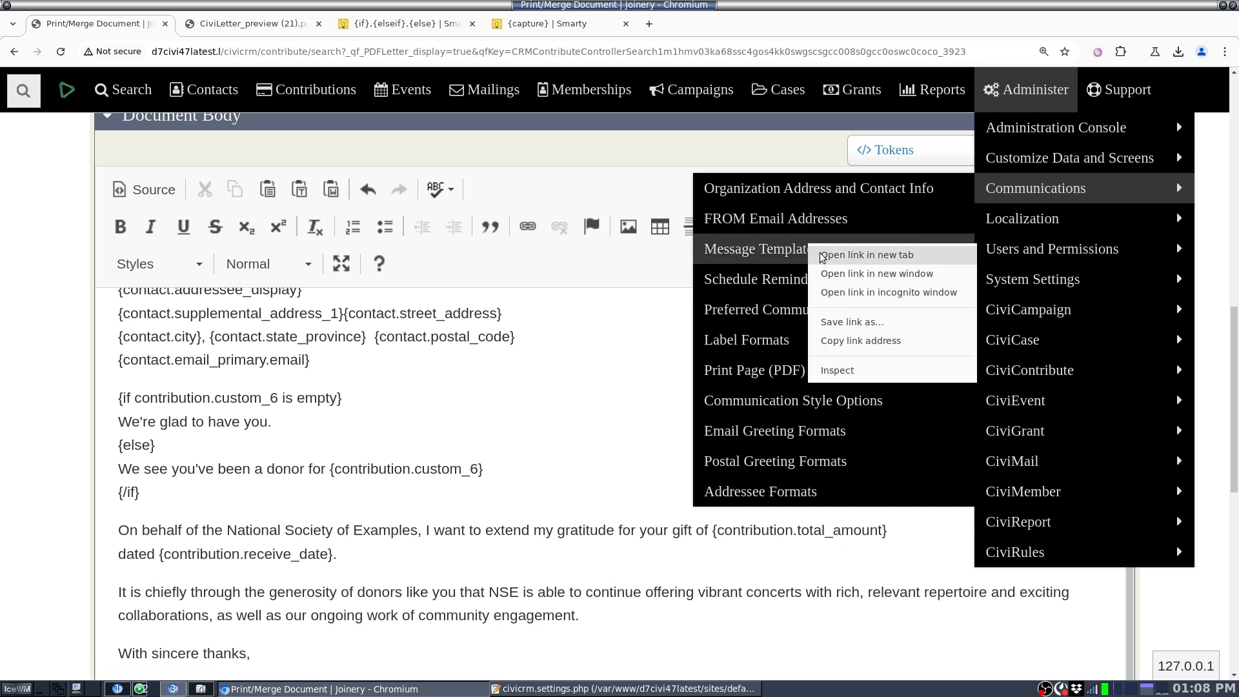
pyautogui.click(839, 255)
pyautogui.click(318, 24)
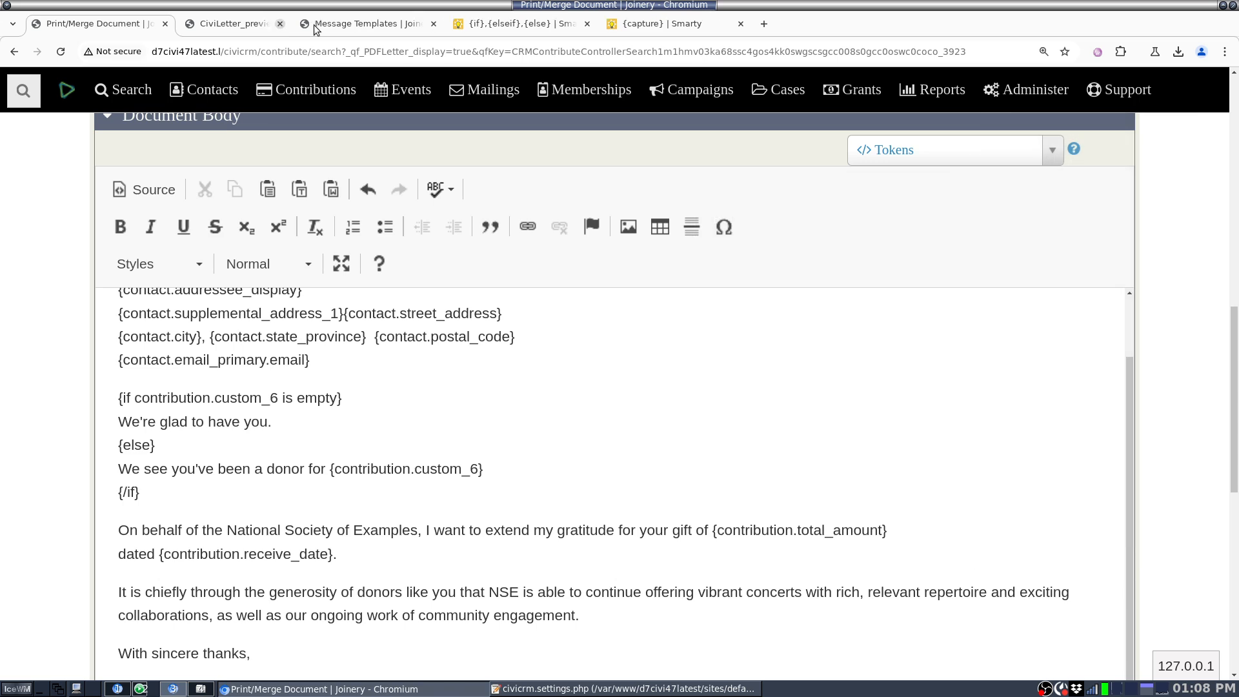
pyautogui.click(274, 29)
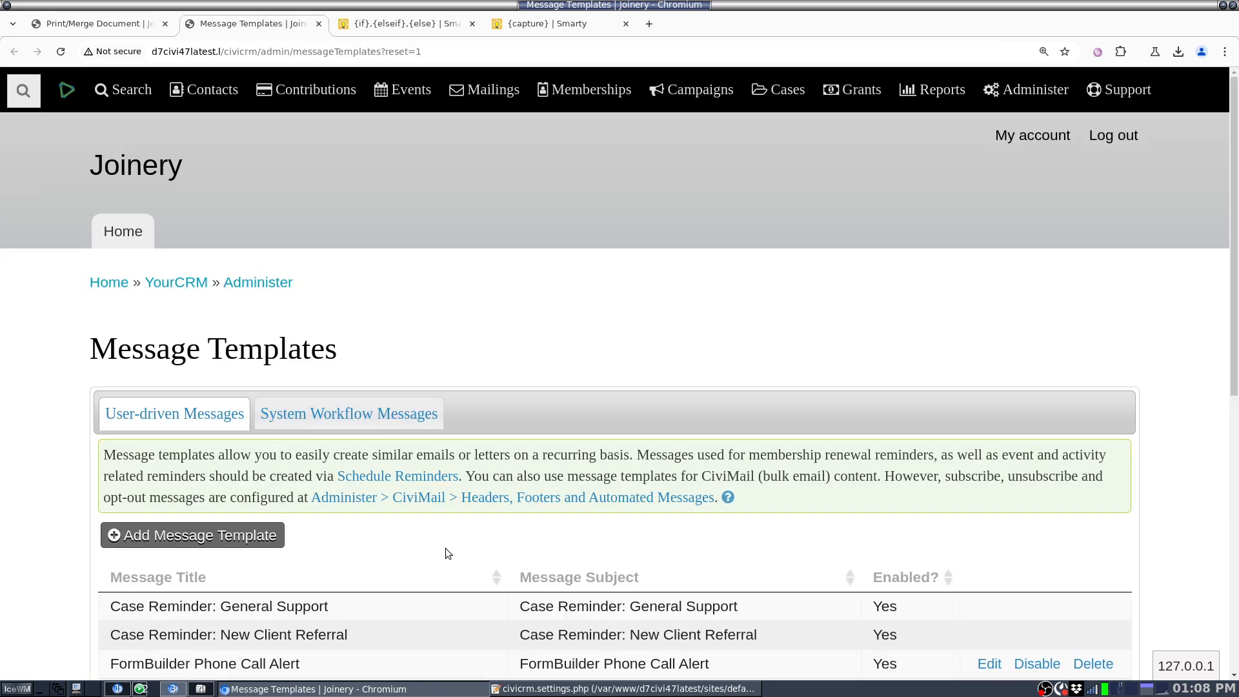
# Look through the user-driven message templates, including the Thank-you letter 1 template
pyautogui.scroll(-3, 445, 548)
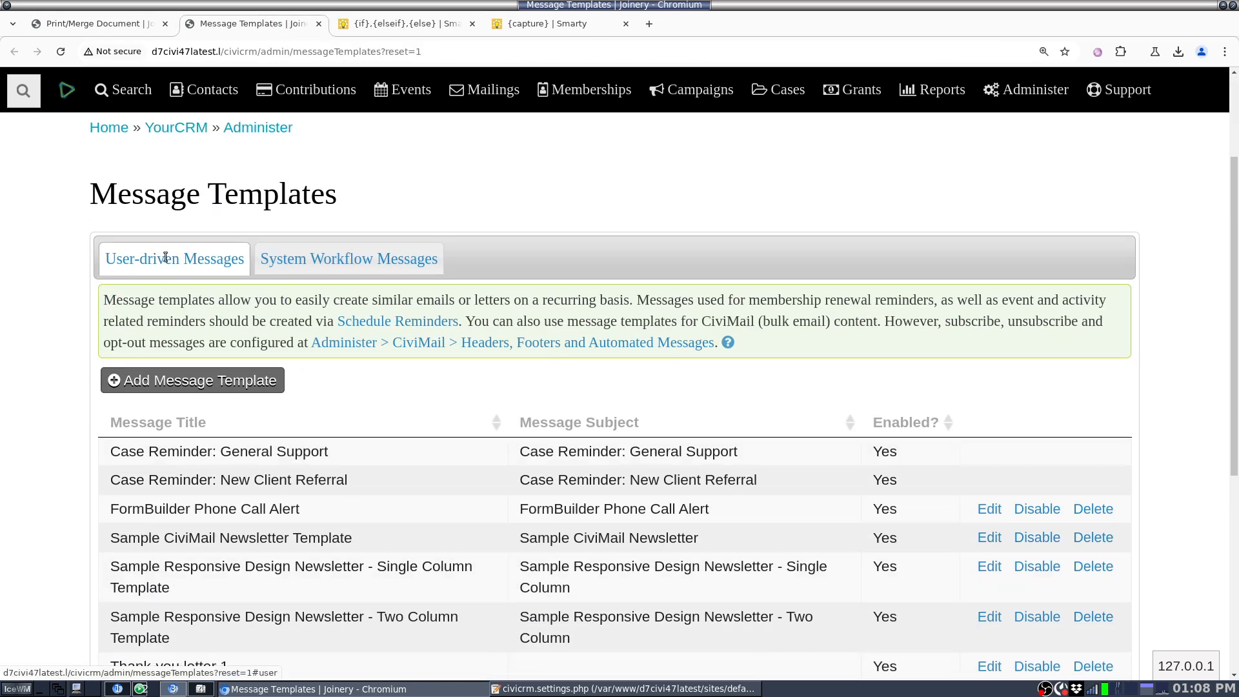
pyautogui.scroll(-3, 354, 565)
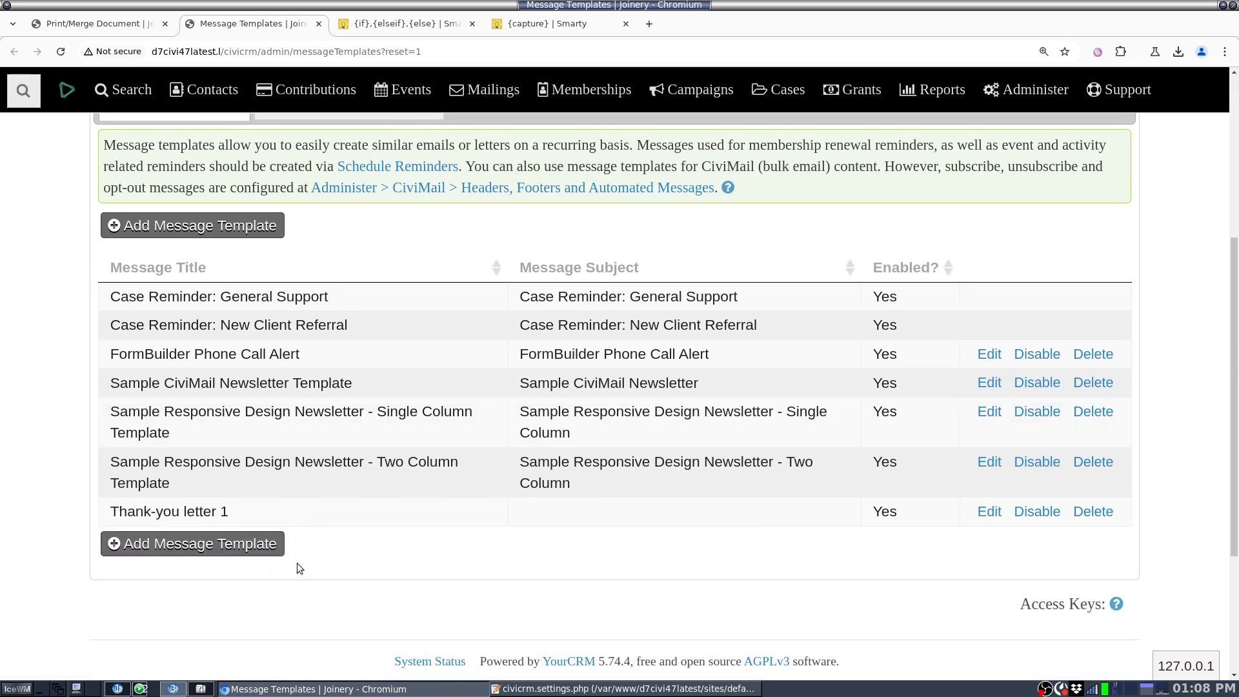
pyautogui.moveTo(274, 514); pyautogui.dragTo(106, 513)
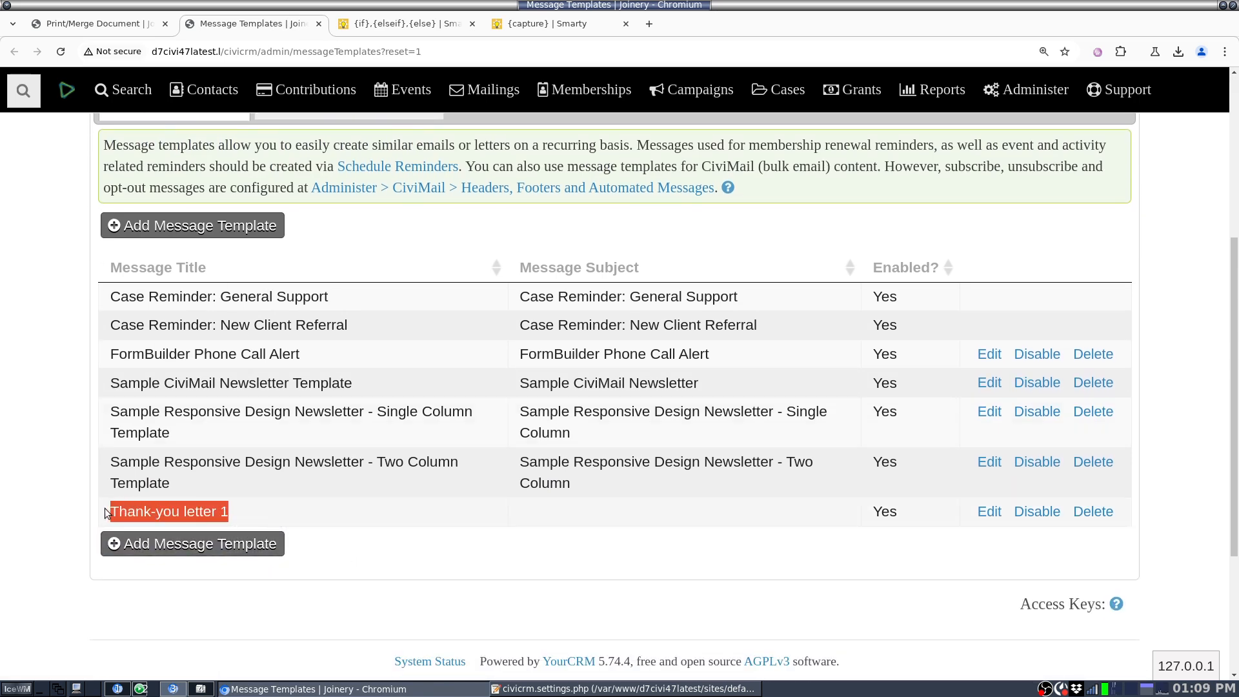
pyautogui.click(311, 488)
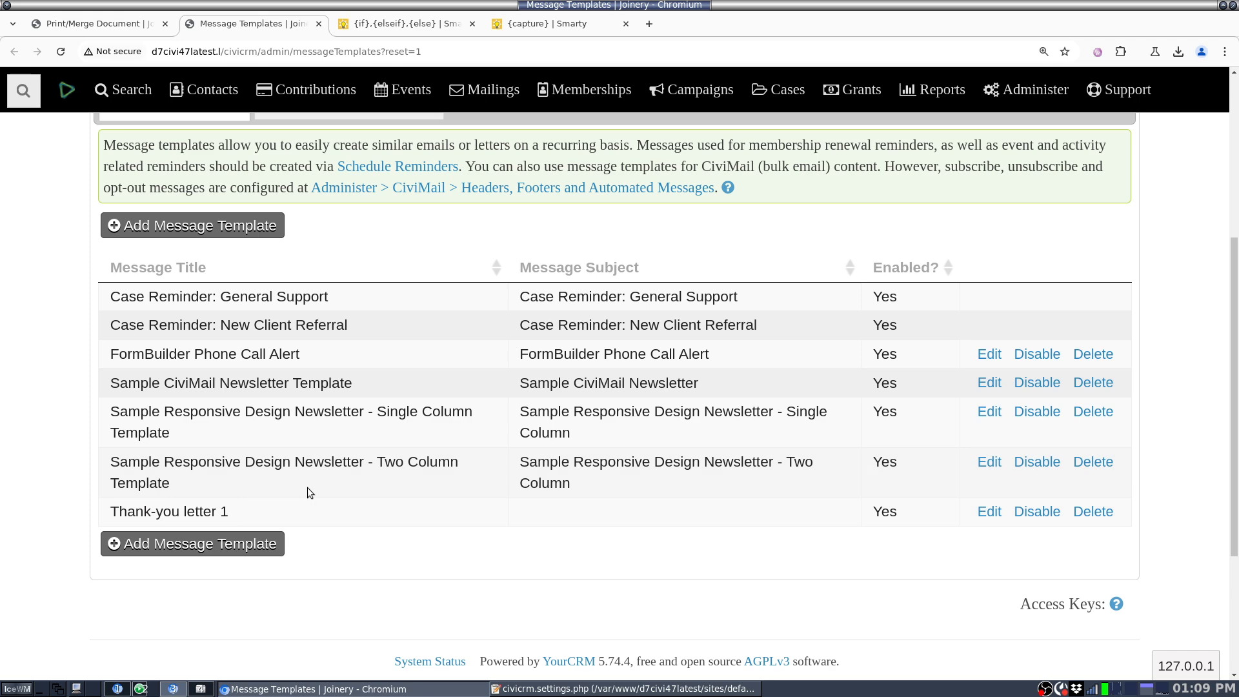
# Open the Contributions - Invoice system workflow template for editing and enlarge its HTML format field
pyautogui.scroll(3, 307, 486)
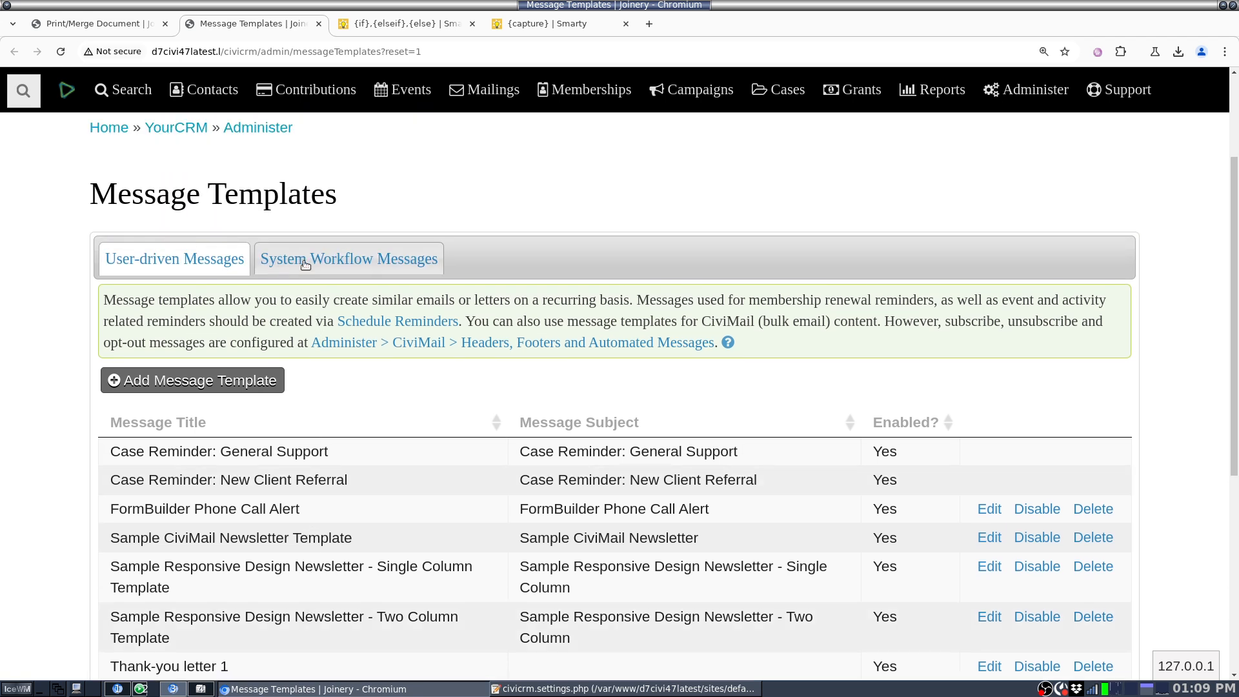
pyautogui.click(305, 265)
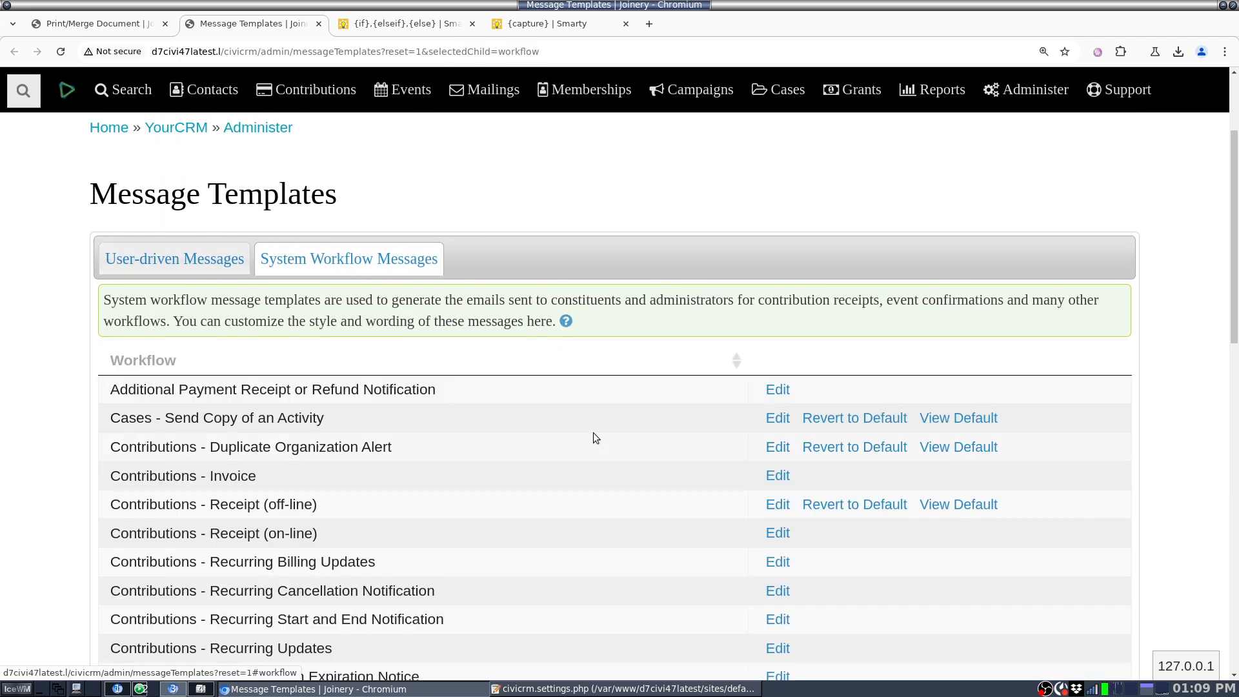
pyautogui.click(779, 474)
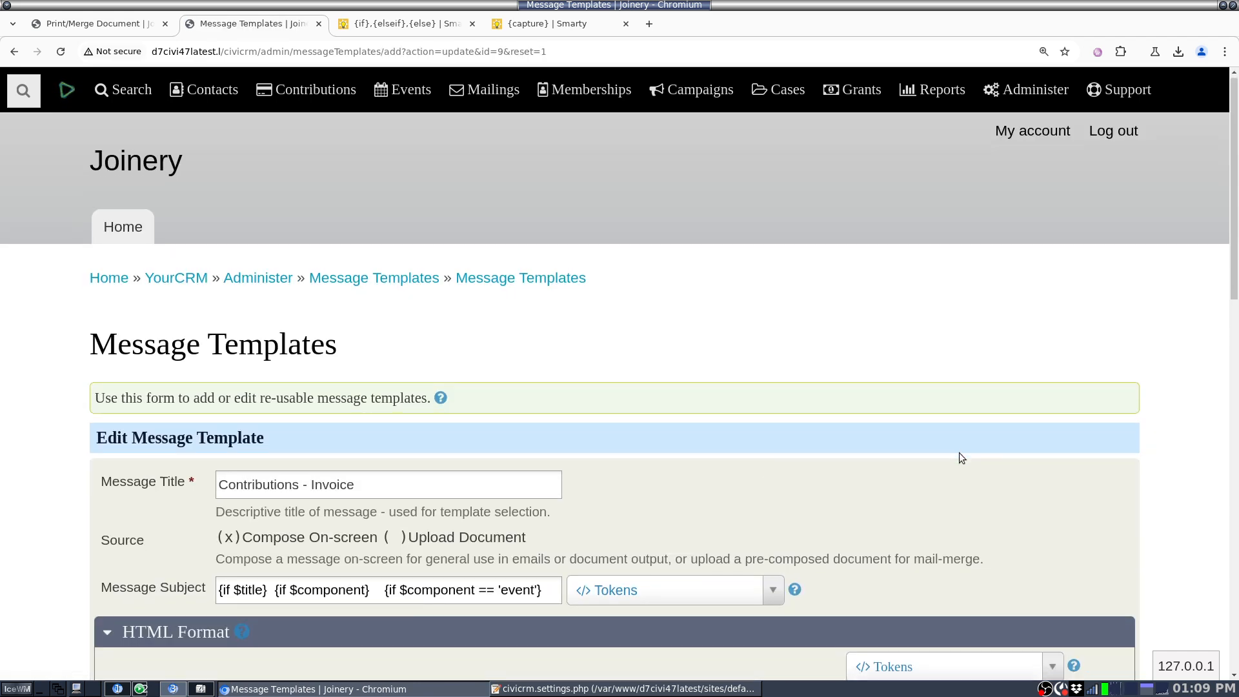
pyautogui.scroll(-8, 960, 452)
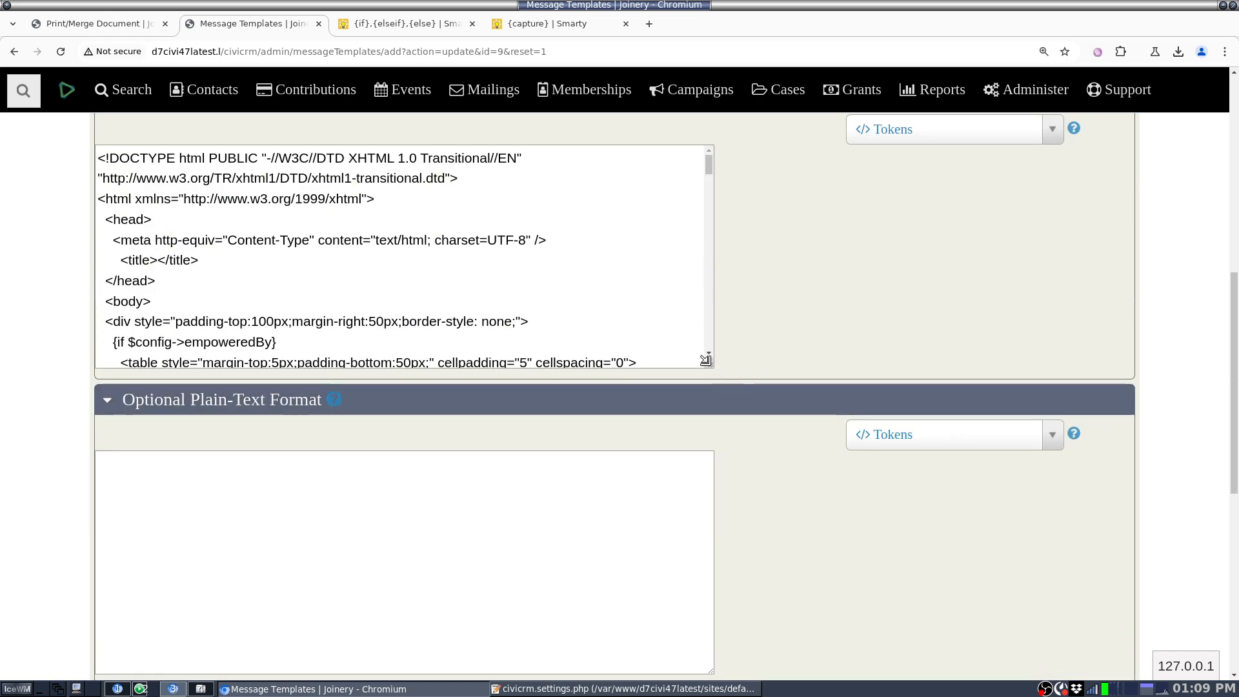
pyautogui.moveTo(706, 360); pyautogui.dragTo(904, 636)
# Highlight the {if $config->empoweredBy} condition and its closing {/if} in the invoice template's HTML to examine how they pair
pyautogui.click(508, 400)
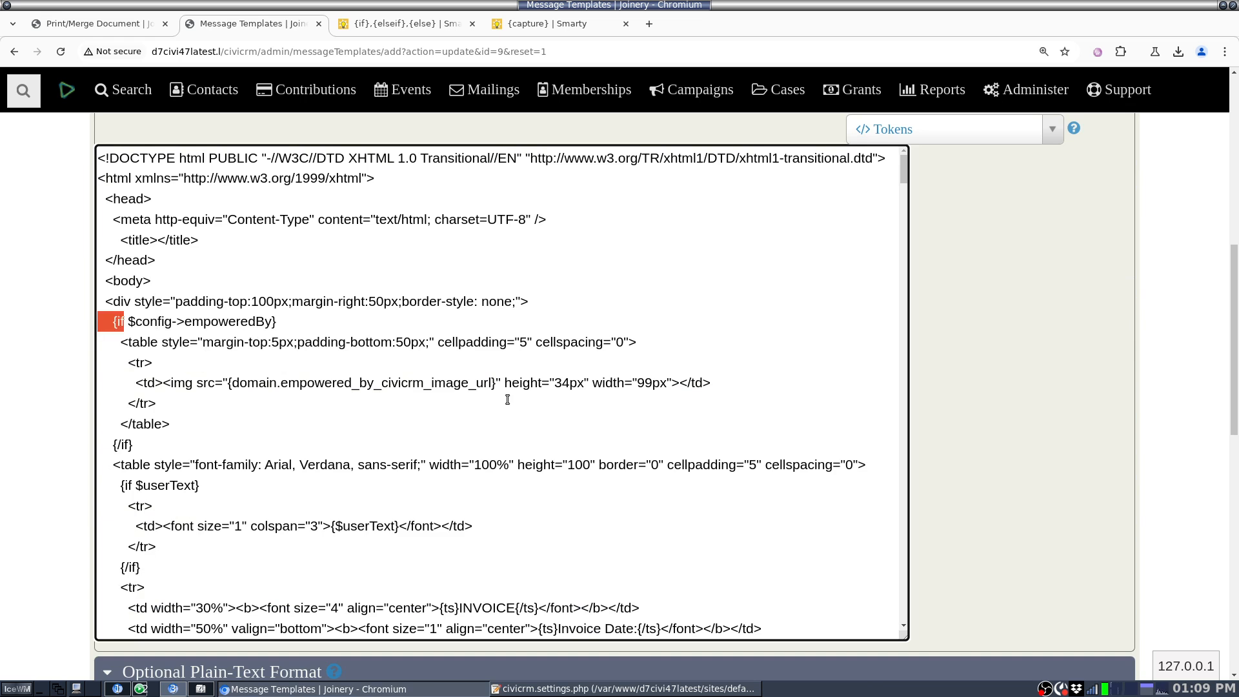
pyautogui.hotkey('shift', 'Right')
pyautogui.hotkey('shift', 'Right')
pyautogui.hotkey('shift', 'Right')
pyautogui.hotkey('shift', 'Right')
pyautogui.hotkey('shift', 'Right')
pyautogui.hotkey('shift', 'Right')
pyautogui.hotkey('shift', 'Right')
pyautogui.hotkey('shift', 'Right')
pyautogui.hotkey('shift', 'Right')
pyautogui.hotkey('shift', 'Right')
pyautogui.hotkey('shift', 'Right')
pyautogui.hotkey('shift', 'Right')
pyautogui.hotkey('shift', 'Right')
pyautogui.hotkey('shift', 'Right')
pyautogui.hotkey('shift', 'Right')
pyautogui.hotkey('shift', 'Right')
pyautogui.hotkey('shift', 'Right')
pyautogui.hotkey('shift', 'Right')
pyautogui.hotkey('shift', 'Right')
pyautogui.hotkey('shift', 'Right')
pyautogui.hotkey('shift', 'Right')
pyautogui.hotkey('shift', 'Right')
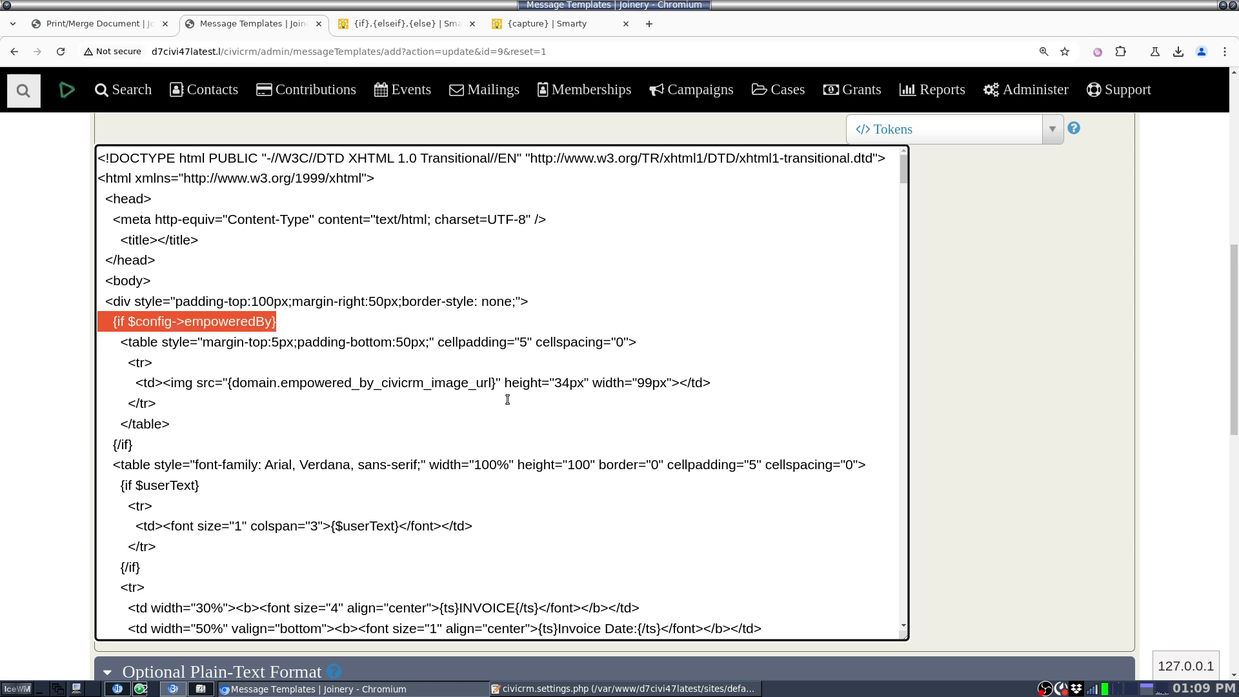
pyautogui.press('Down')
pyautogui.press('Down')
pyautogui.hotkey('shift', 'End')
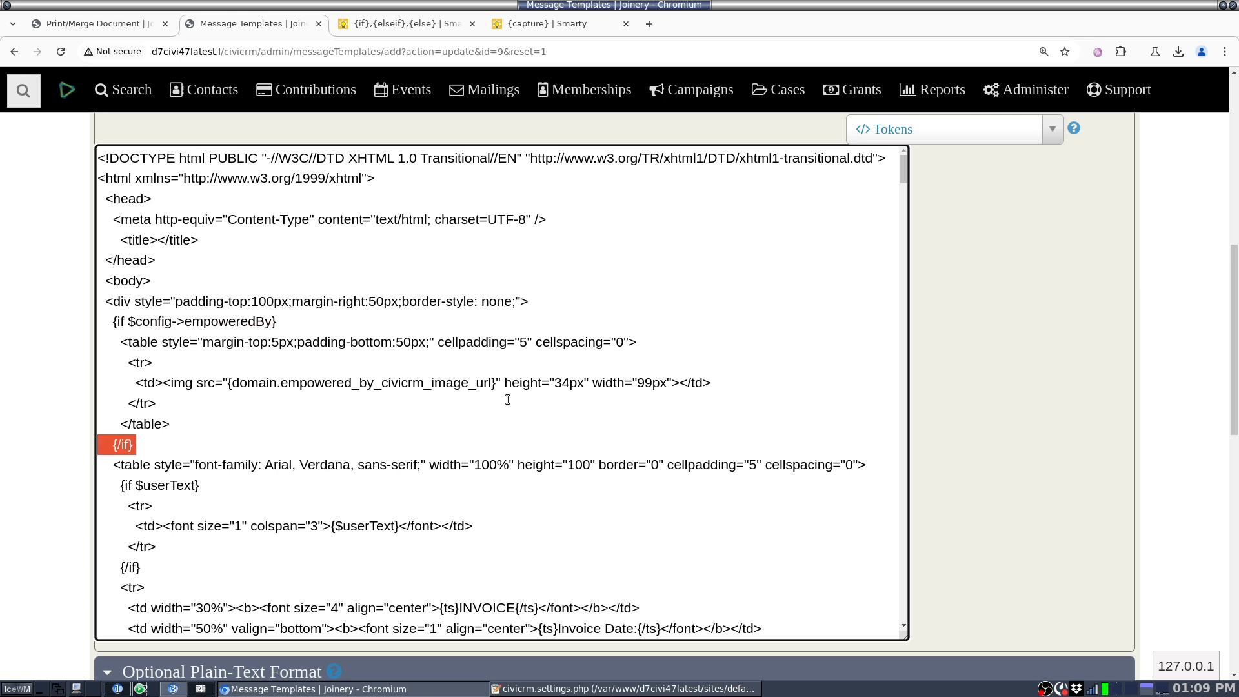
# Highlight the {if $userText} condition, the table row it encloses and its closing {/if} in the invoice HTML
pyautogui.press('Down')
pyautogui.press('Down')
pyautogui.hotkey('shift', 'End')
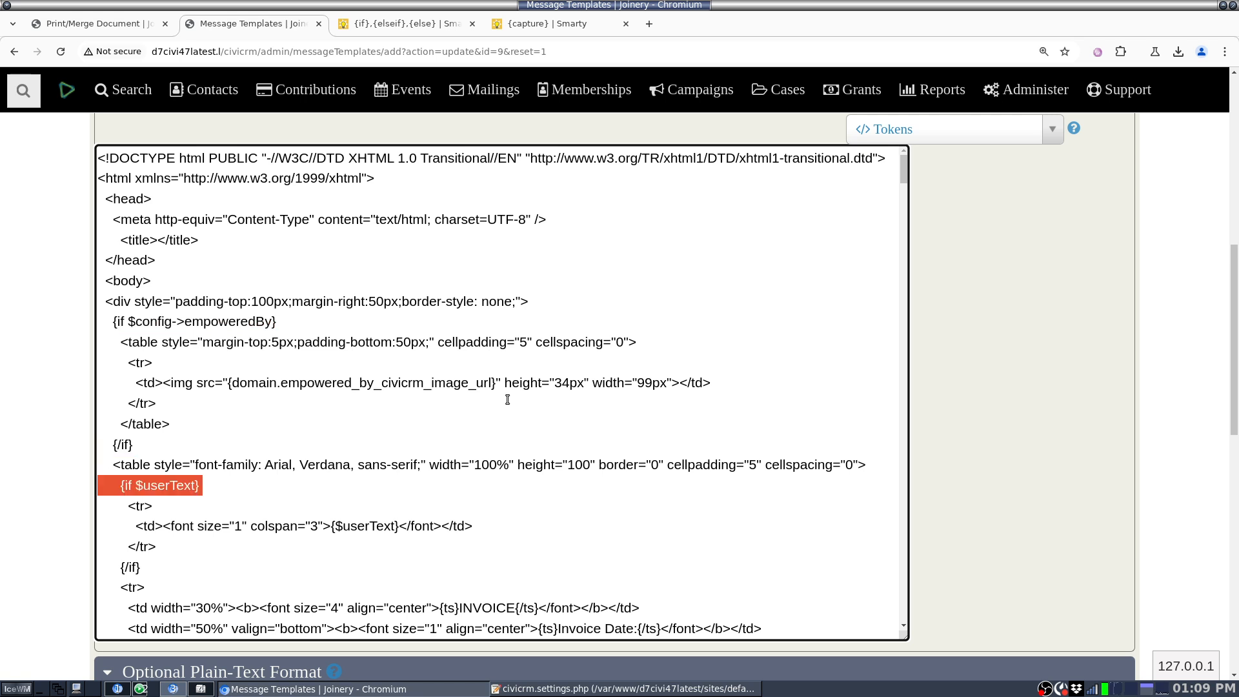
pyautogui.press('Down')
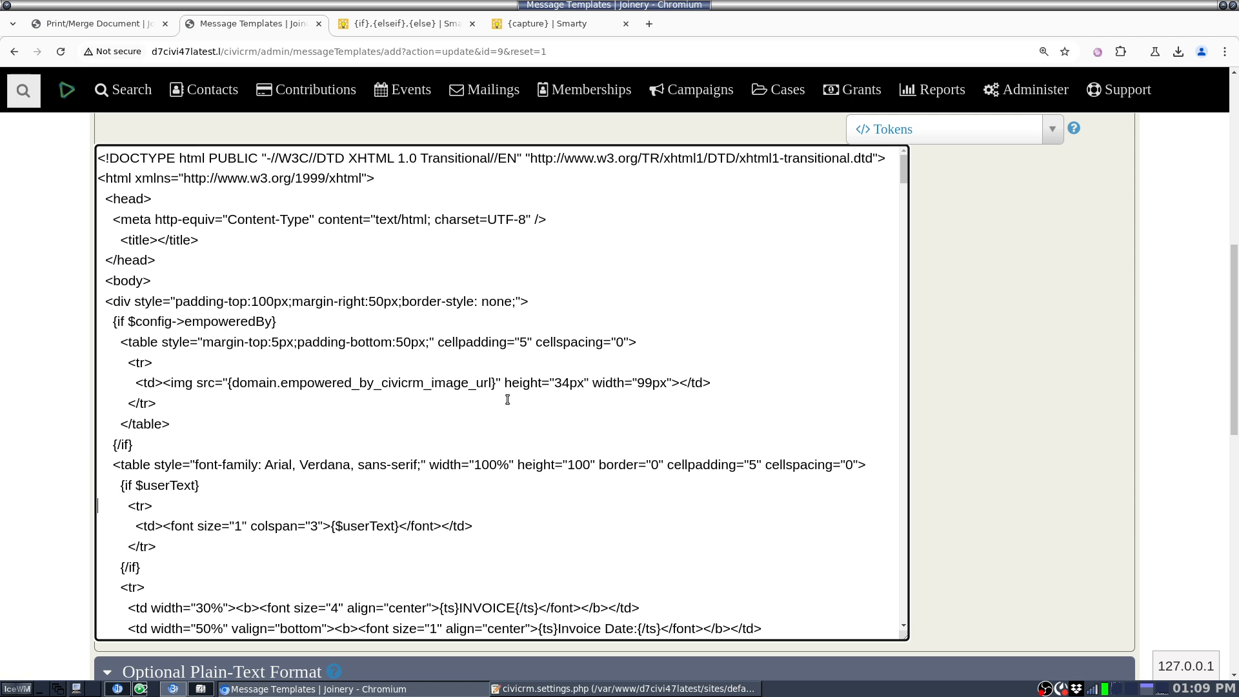
pyautogui.hotkey('shift', 'Down')
pyautogui.hotkey('shift', 'Down')
pyautogui.hotkey('shift', 'Down')
pyautogui.press('Right')
pyautogui.hotkey('shift', 'End')
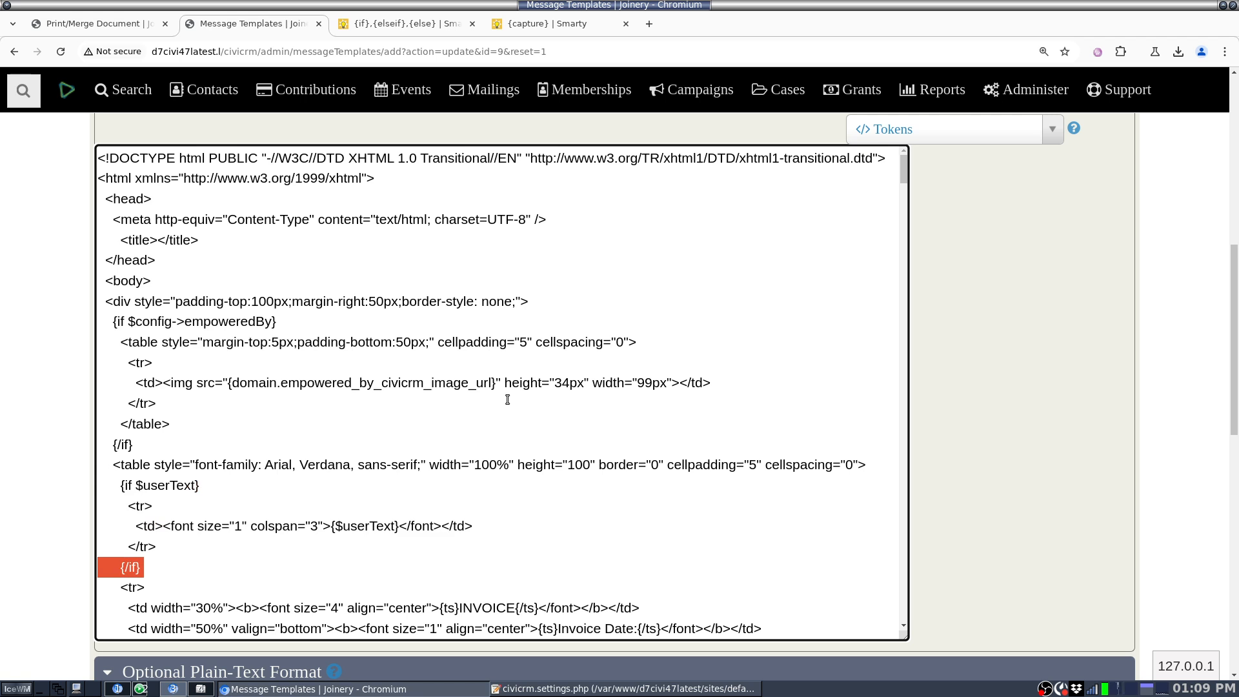
# Leave the invoice template without saving and find Thank-you letter 1 among the user-driven message templates
pyautogui.scroll(7, 508, 400)
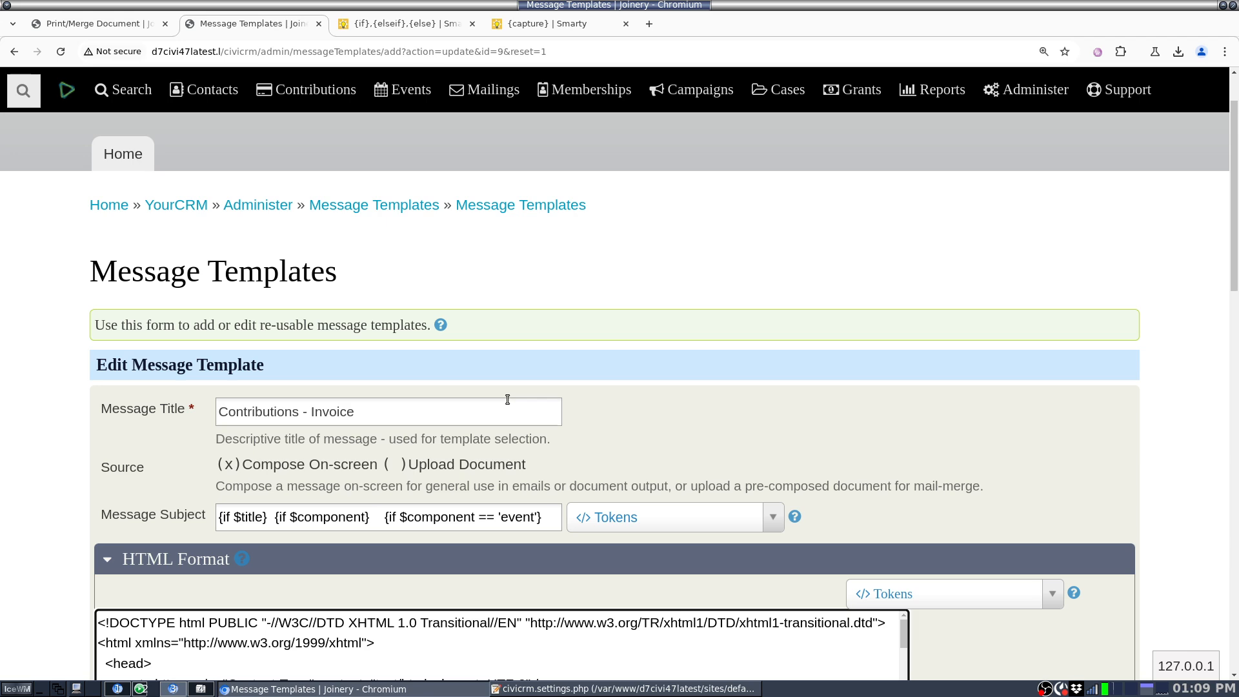
pyautogui.hotkey('alt', 'Left')
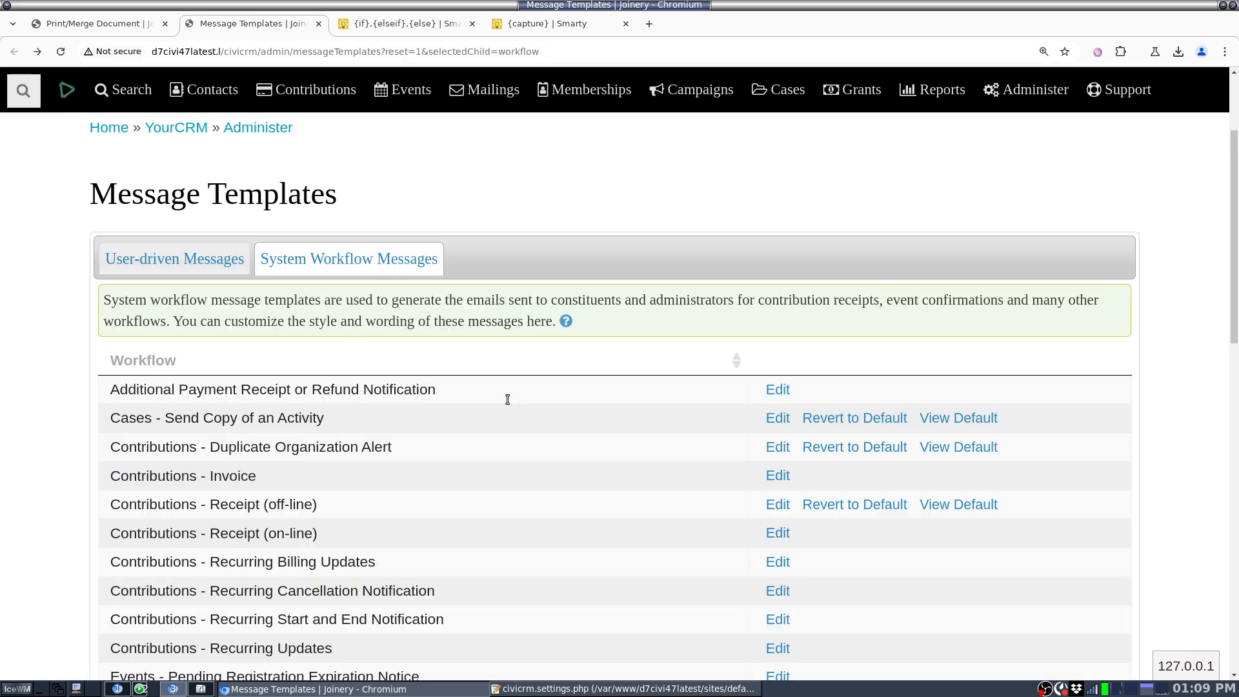
pyautogui.click(173, 259)
pyautogui.scroll(-4, 325, 488)
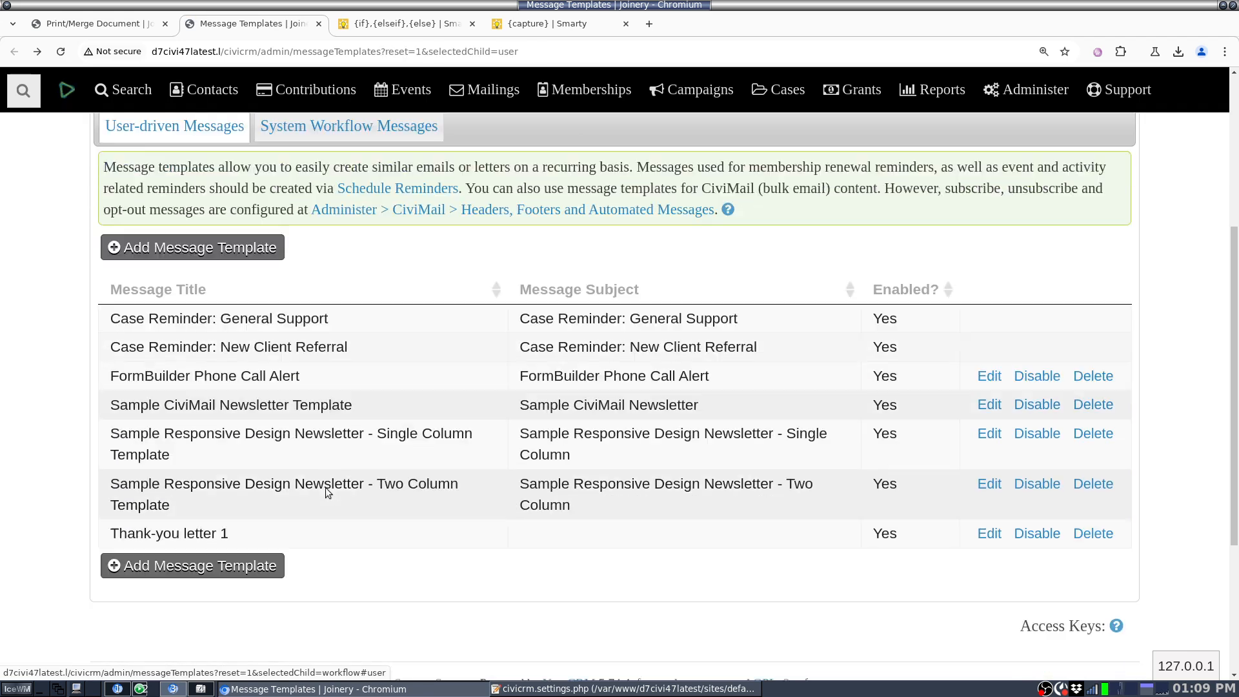
pyautogui.moveTo(245, 431); pyautogui.dragTo(110, 431)
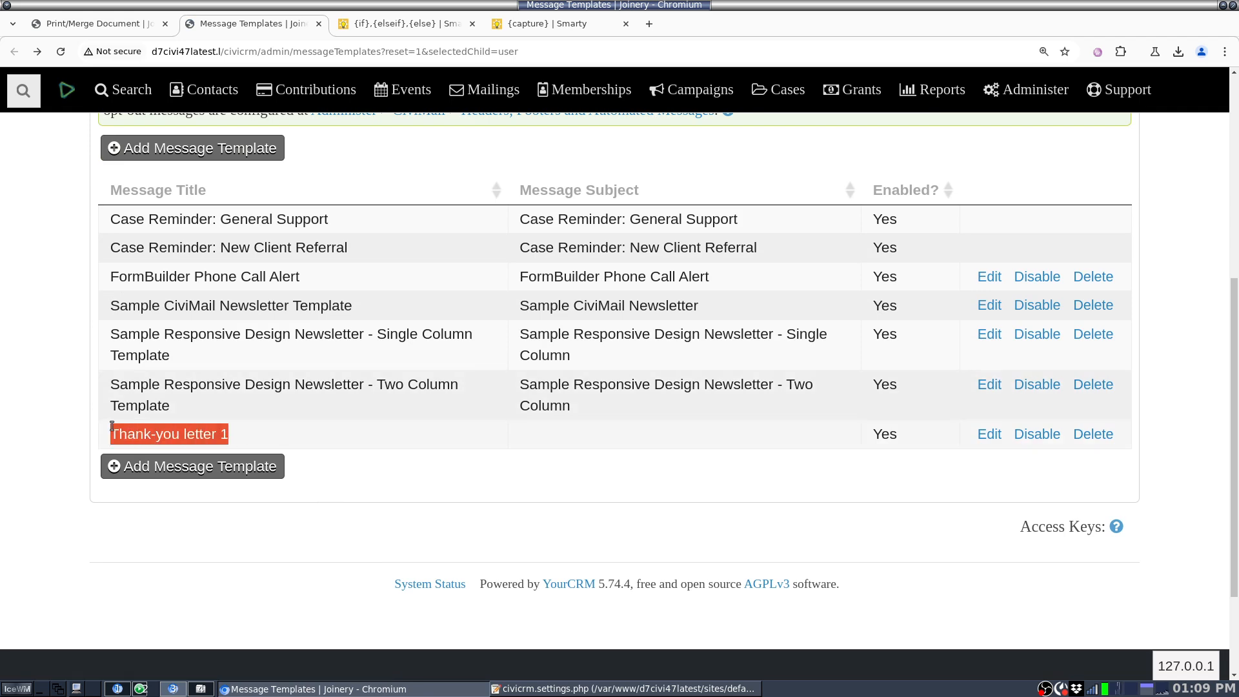
pyautogui.click(112, 427)
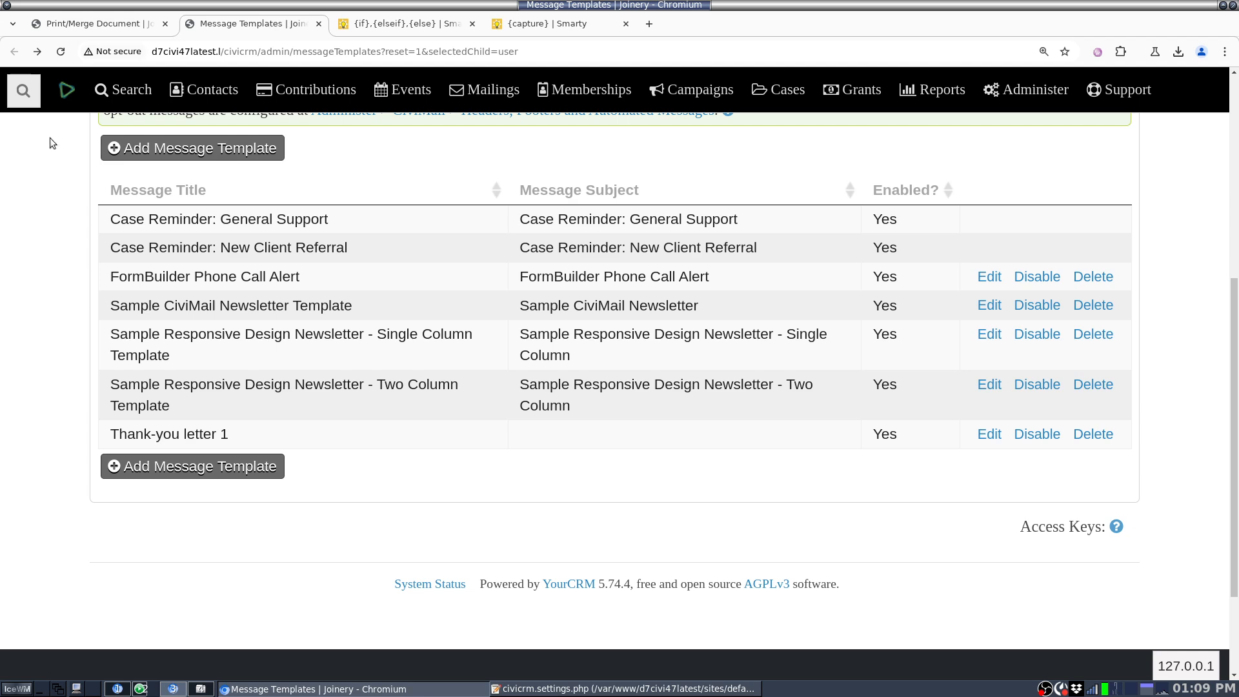
# Return to the Print/Merge Document page and review the selected template and the if/else block in the letter body
pyautogui.click(80, 25)
pyautogui.scroll(2, 119, 400)
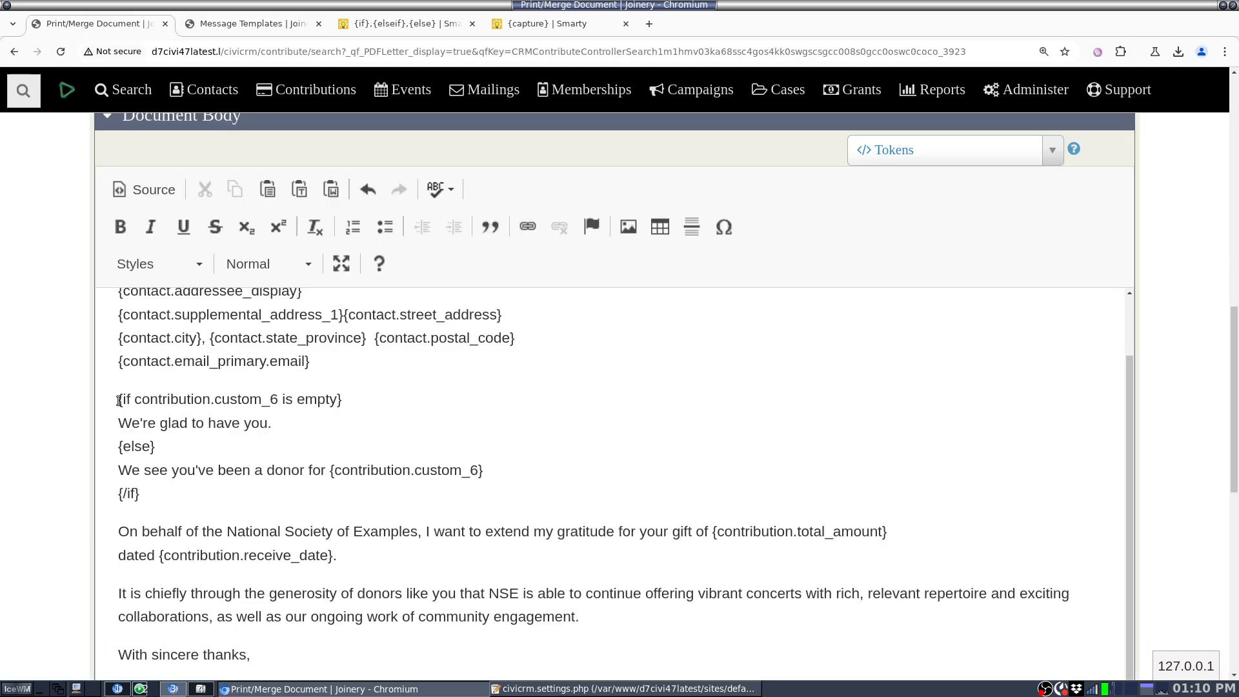
pyautogui.scroll(4, 4, 351)
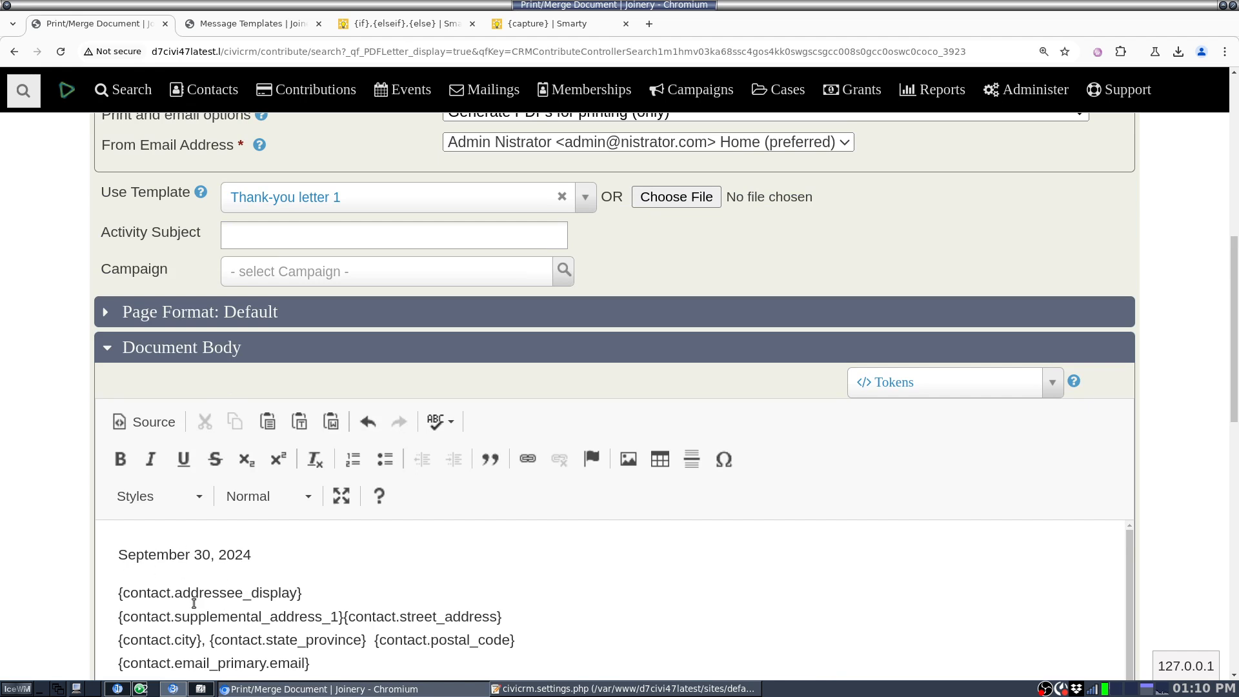
pyautogui.scroll(1, 305, 592)
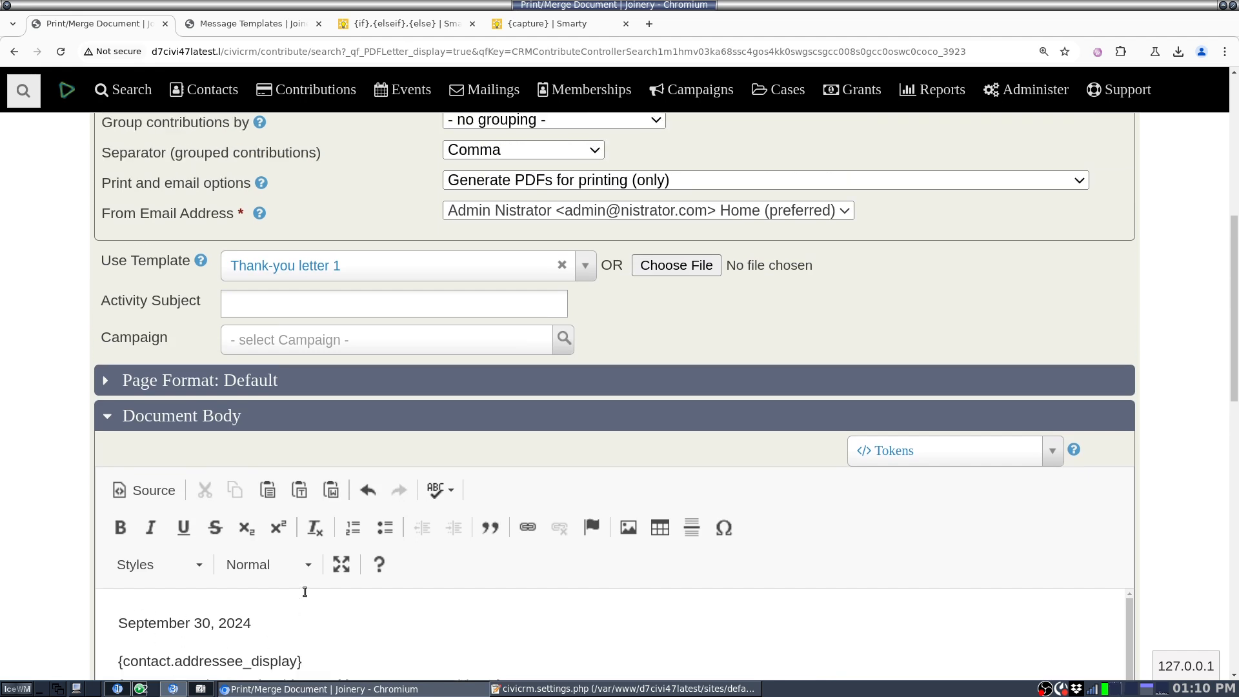
pyautogui.scroll(-2, 305, 592)
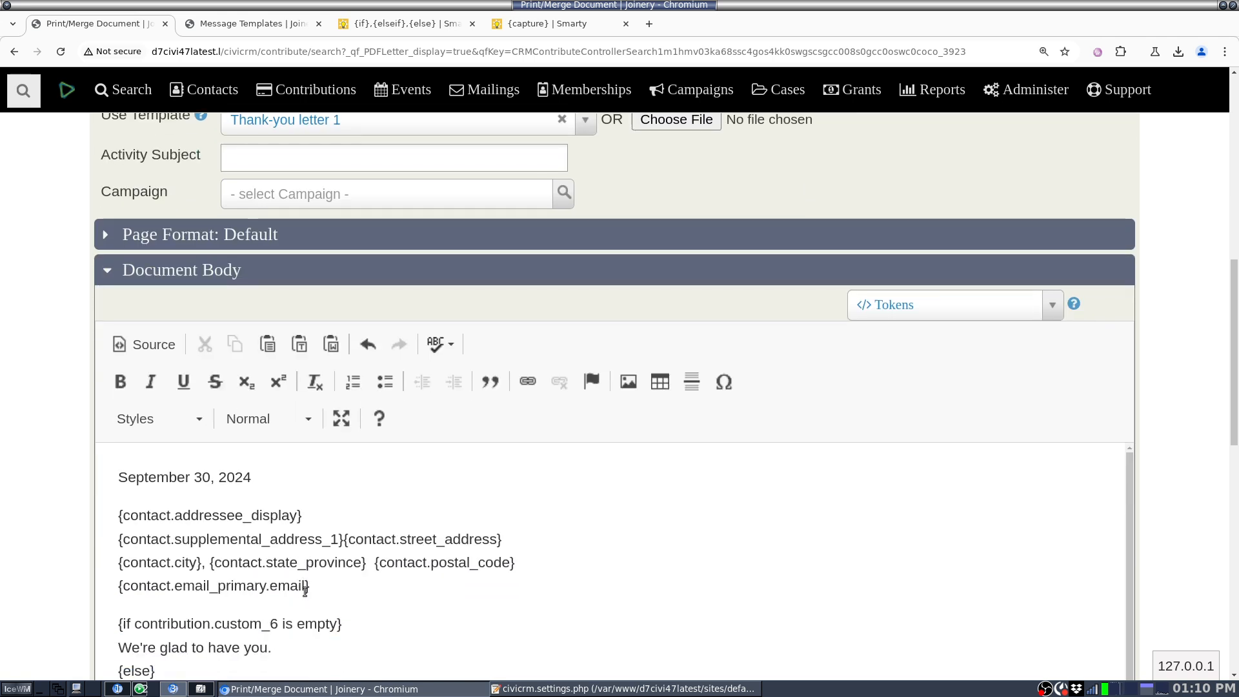
pyautogui.scroll(-1, 305, 592)
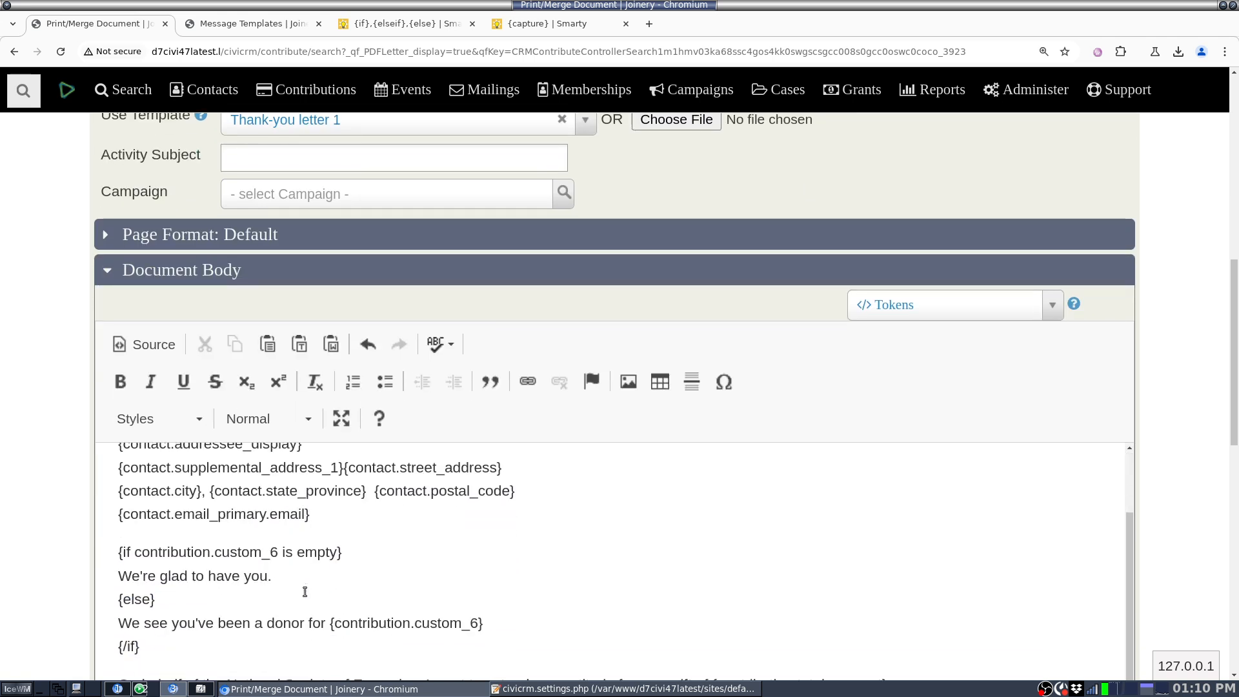
pyautogui.scroll(1, 305, 591)
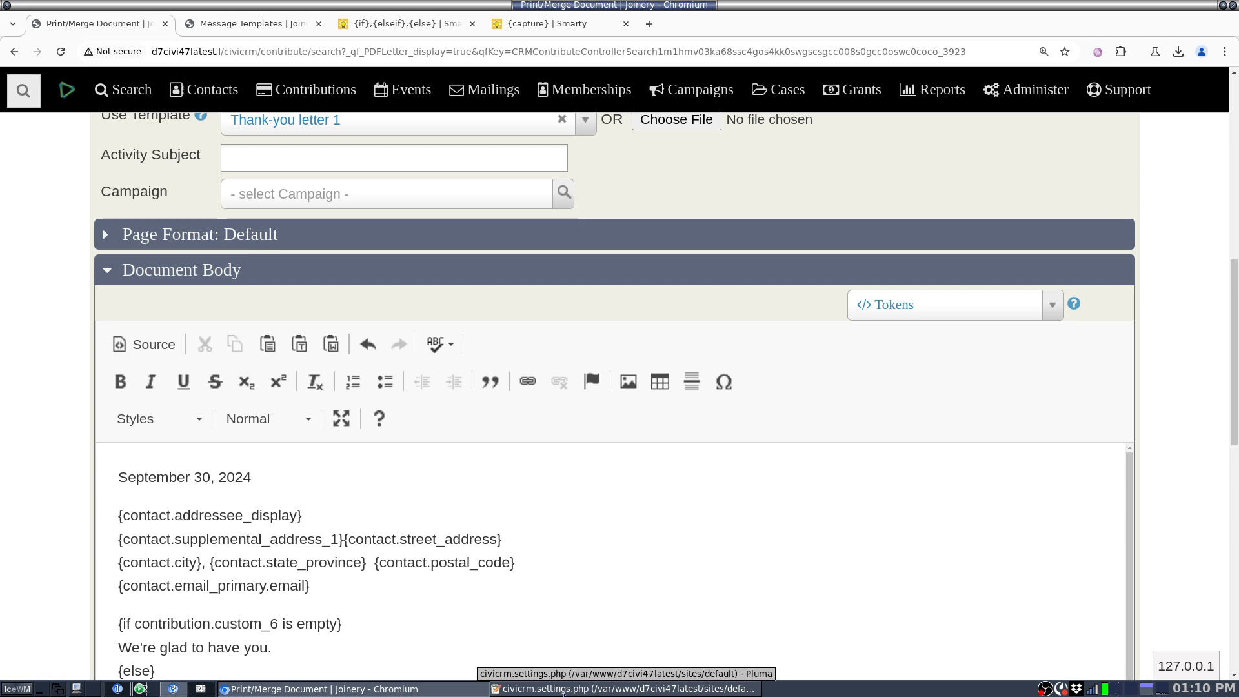
# Switch to civicrm.settings.php in Pluma and locate and highlight the CIVICRM_MAIL_SMARTY constant in its define line
pyautogui.click(564, 691)
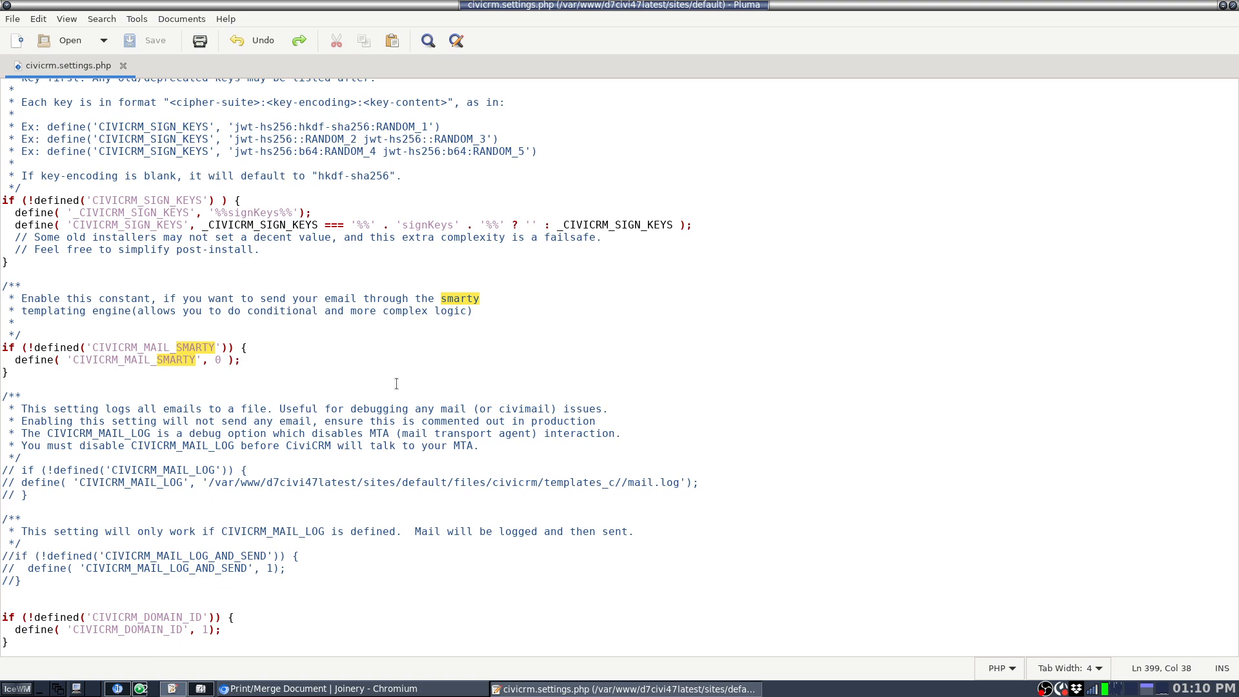
pyautogui.scroll(20, 396, 383)
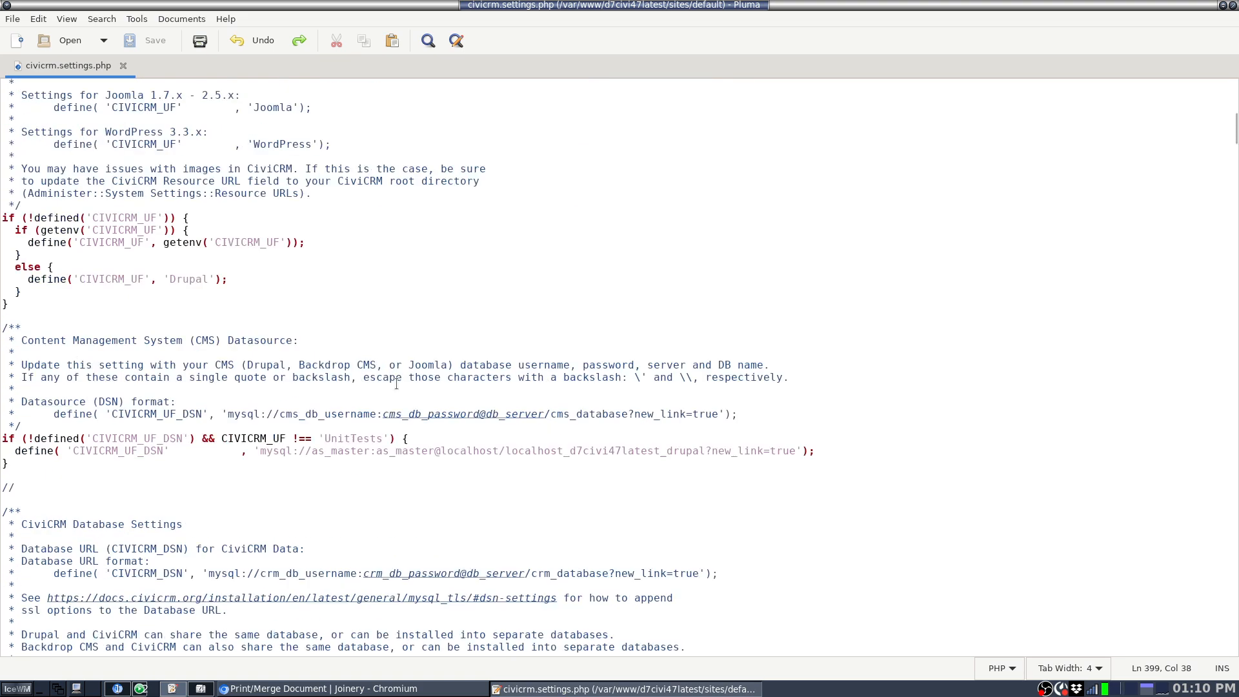
pyautogui.press('Right')
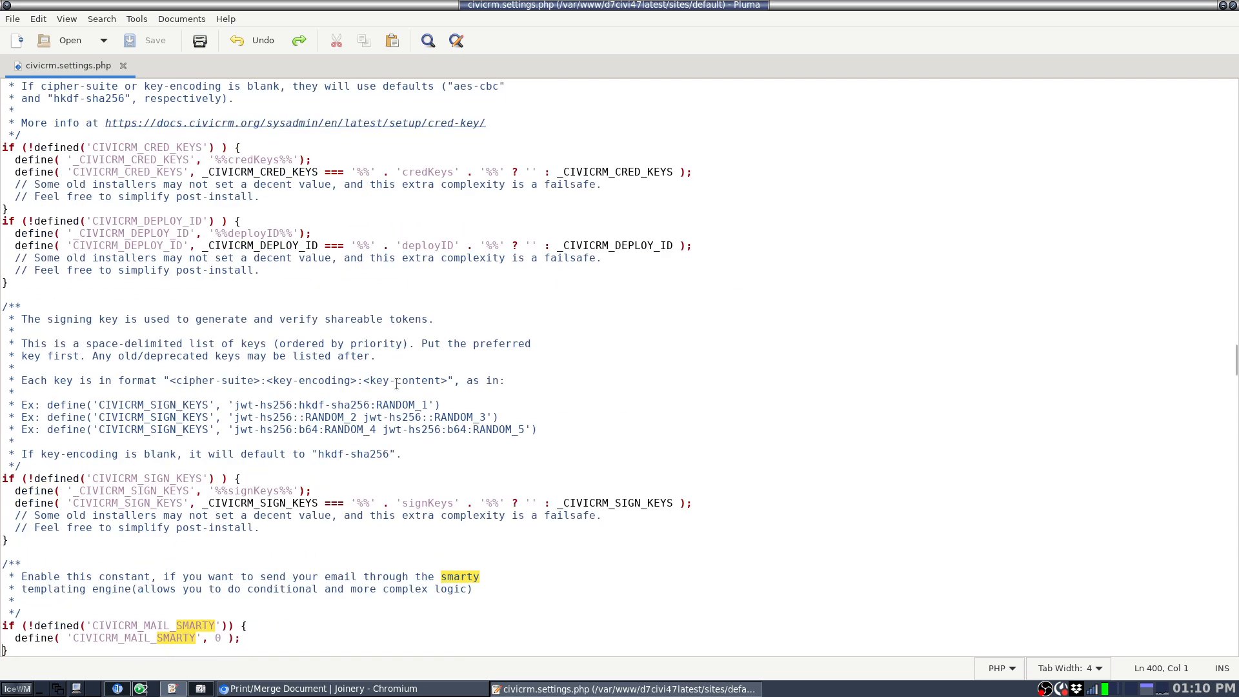
pyautogui.press('Left')
pyautogui.press('Left')
pyautogui.press('Left')
pyautogui.press('Left')
pyautogui.press('Left')
pyautogui.press('Left')
pyautogui.press('Left')
pyautogui.press('Left')
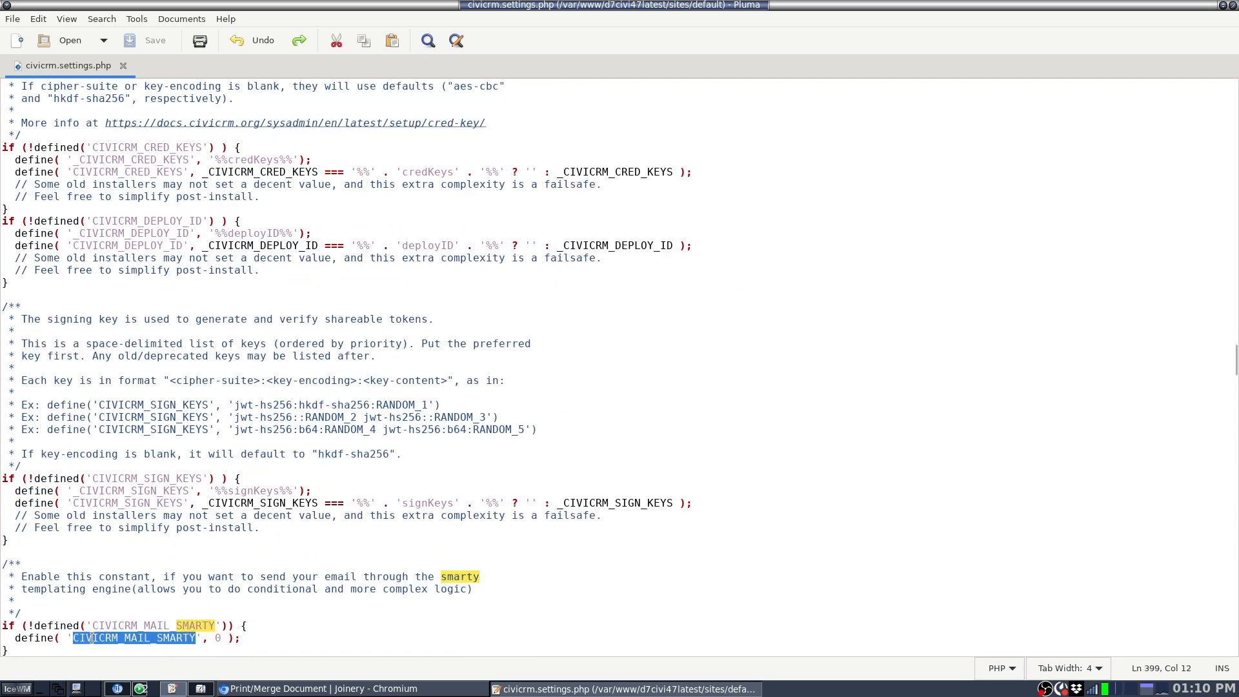
pyautogui.hotkey('ctrl', 'shift', 'Left')
pyautogui.scroll(-3, 347, 570)
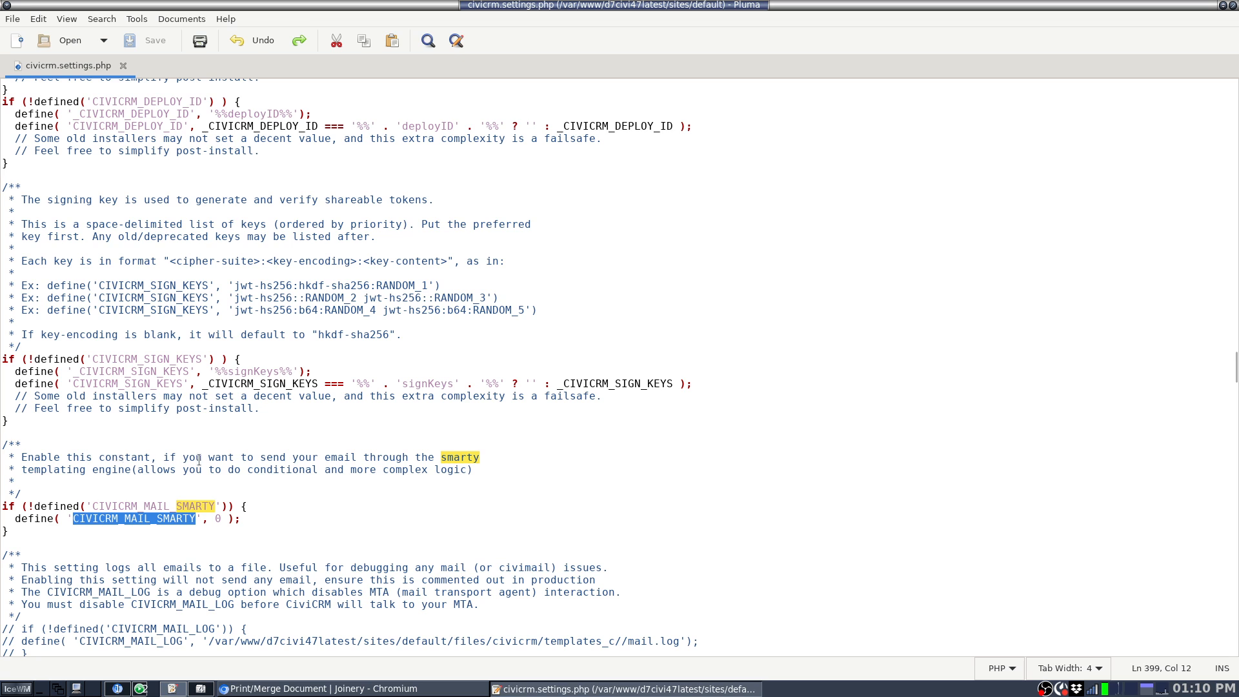
# Read the comment above CIVICRM_MAIL_SMARTY, set the constant to 1 and save civicrm.settings.php
pyautogui.moveTo(260, 457); pyautogui.dragTo(130, 471)
pyautogui.click(130, 471)
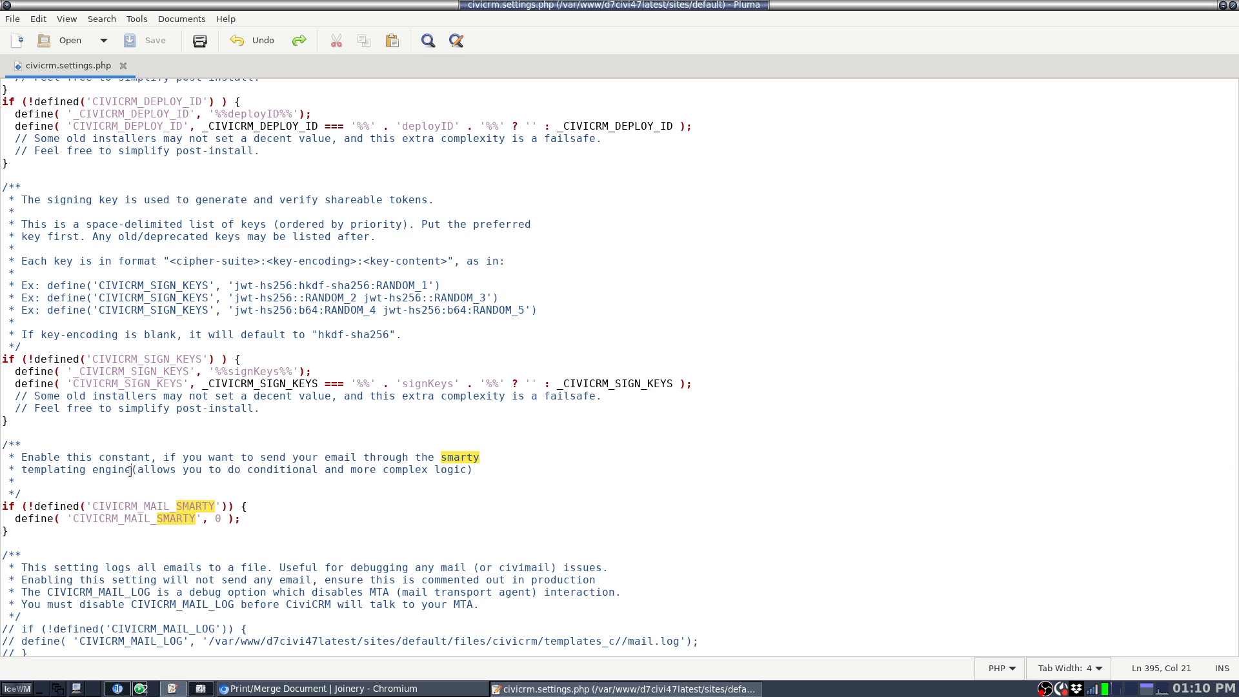
pyautogui.press('End')
pyautogui.click(224, 518)
pyautogui.press('BackSpace')
pyautogui.write('1')
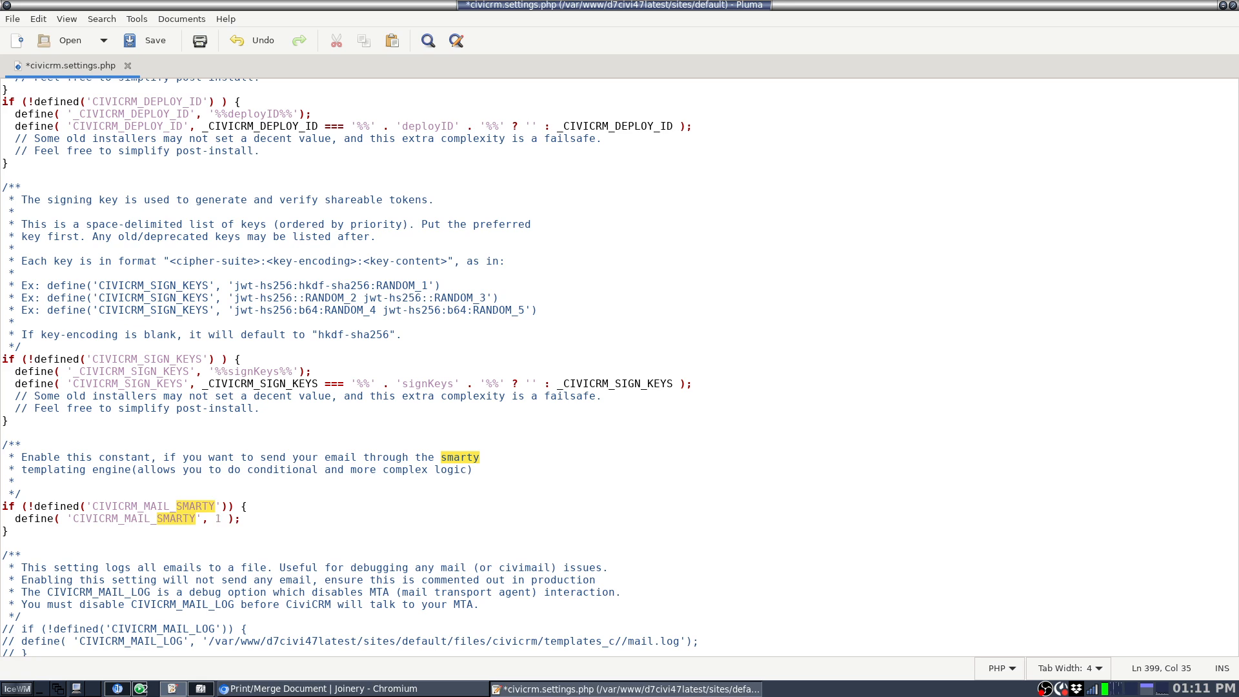
pyautogui.click(149, 41)
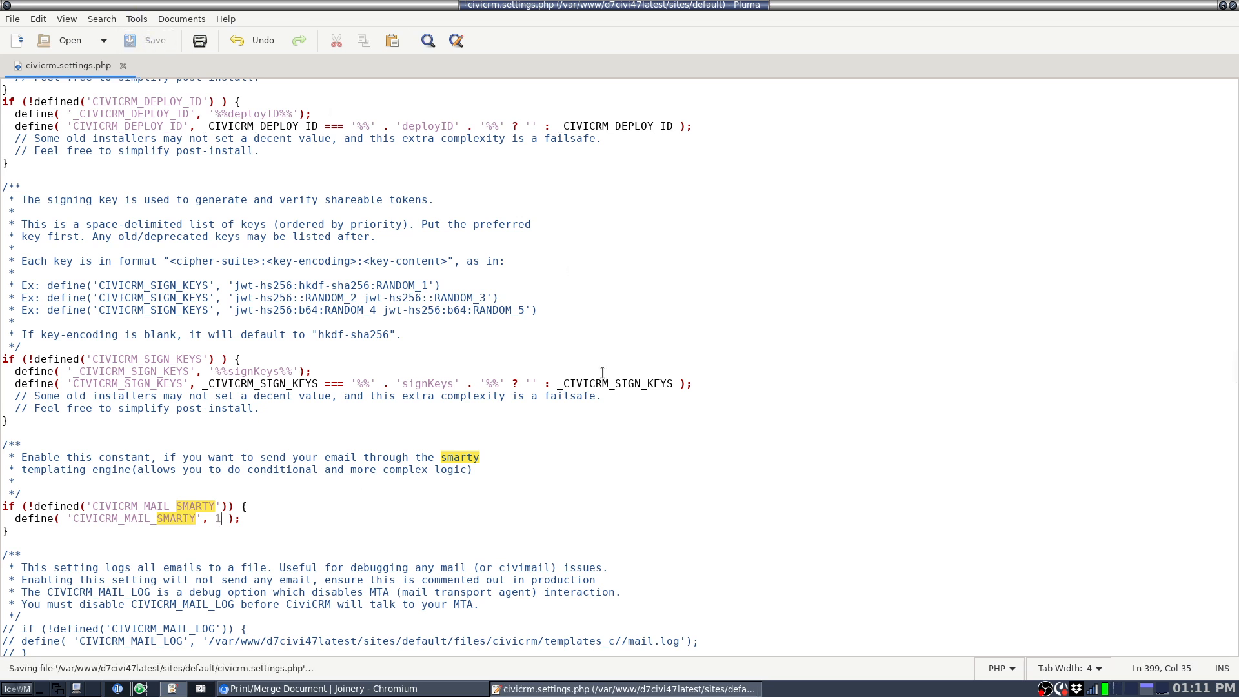
# Switch back to the letter in Chromium and highlight its {if contribution.custom_6 is empty} block through the {else} donor sentence
pyautogui.hotkey('alt', 'Tab')
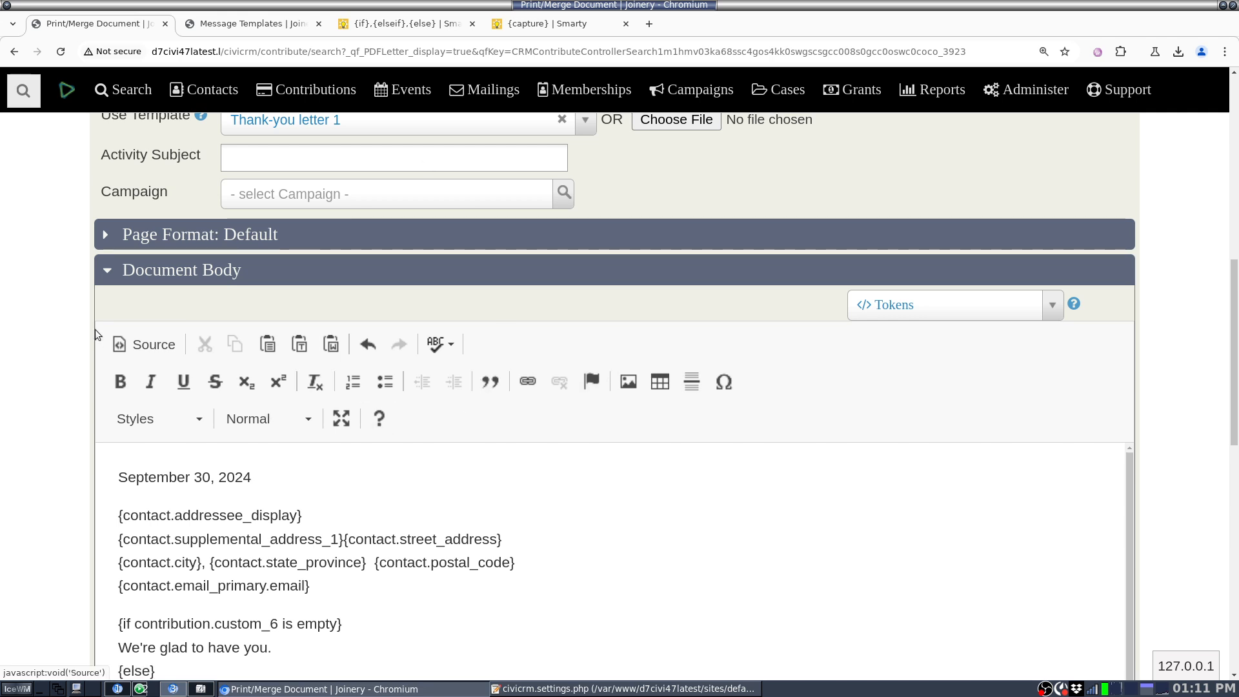
pyautogui.scroll(-2, 62, 324)
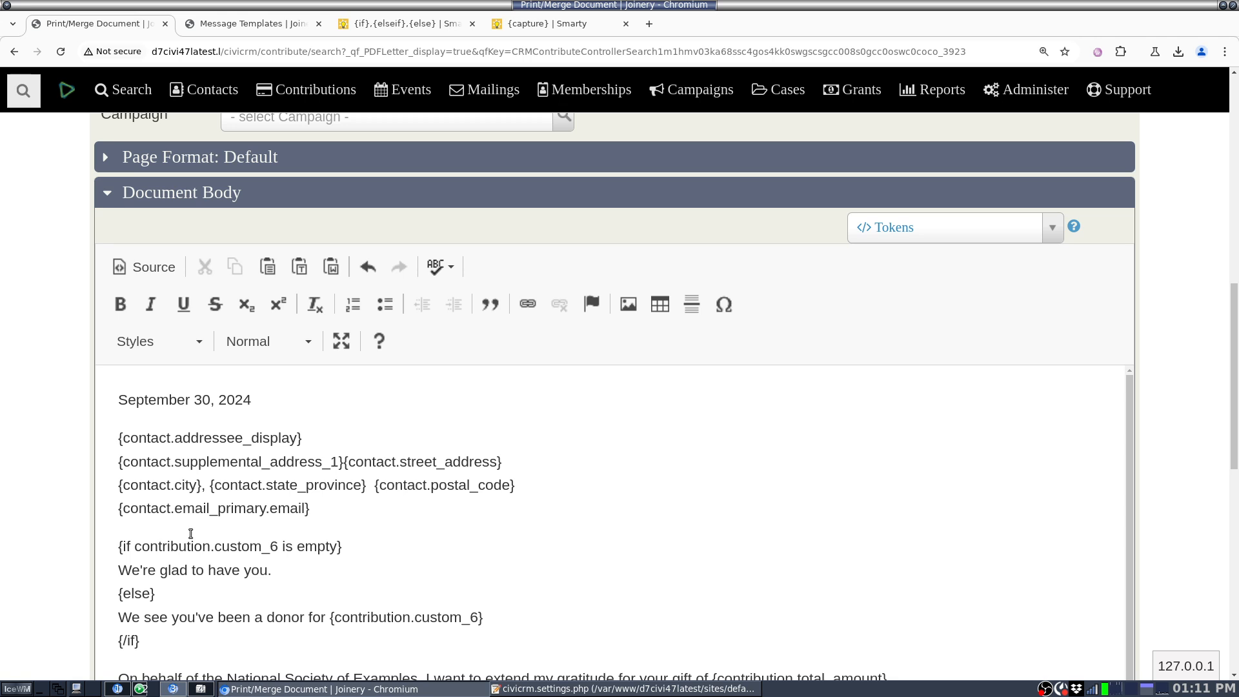
pyautogui.moveTo(192, 541); pyautogui.dragTo(218, 642)
pyautogui.click(218, 641)
pyautogui.press('Up')
pyautogui.press('Up')
pyautogui.press('Up')
pyautogui.hotkey('shift', 'End')
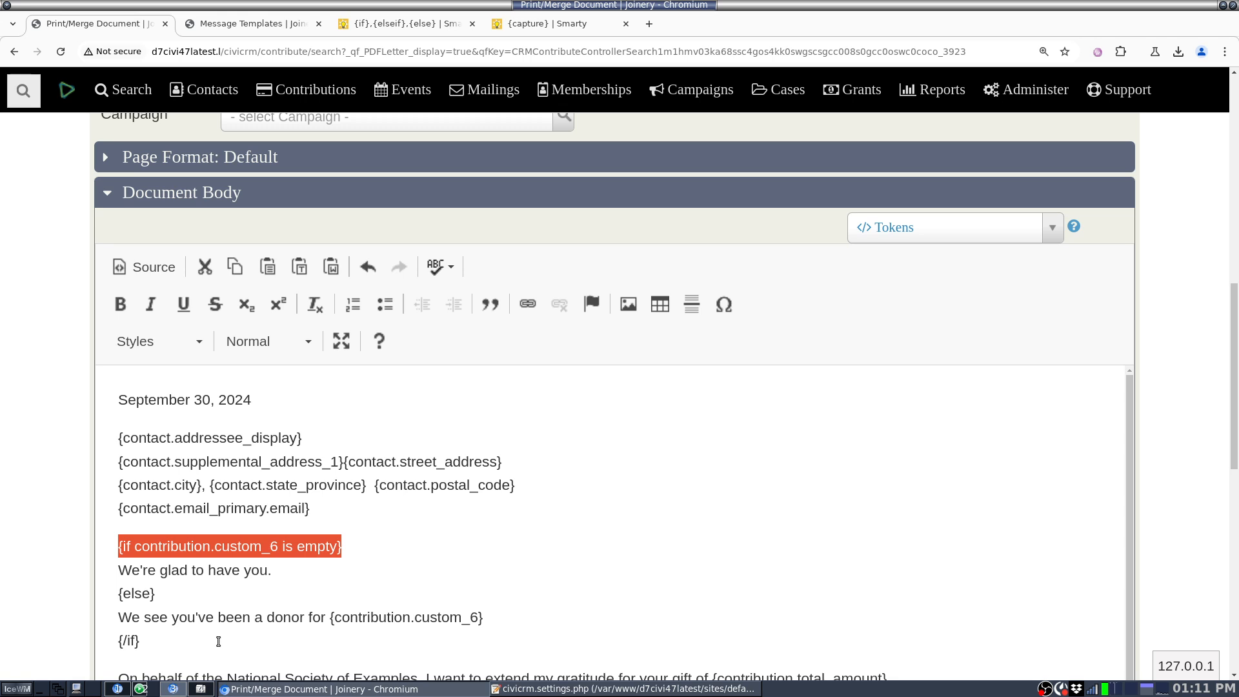
pyautogui.press('Left')
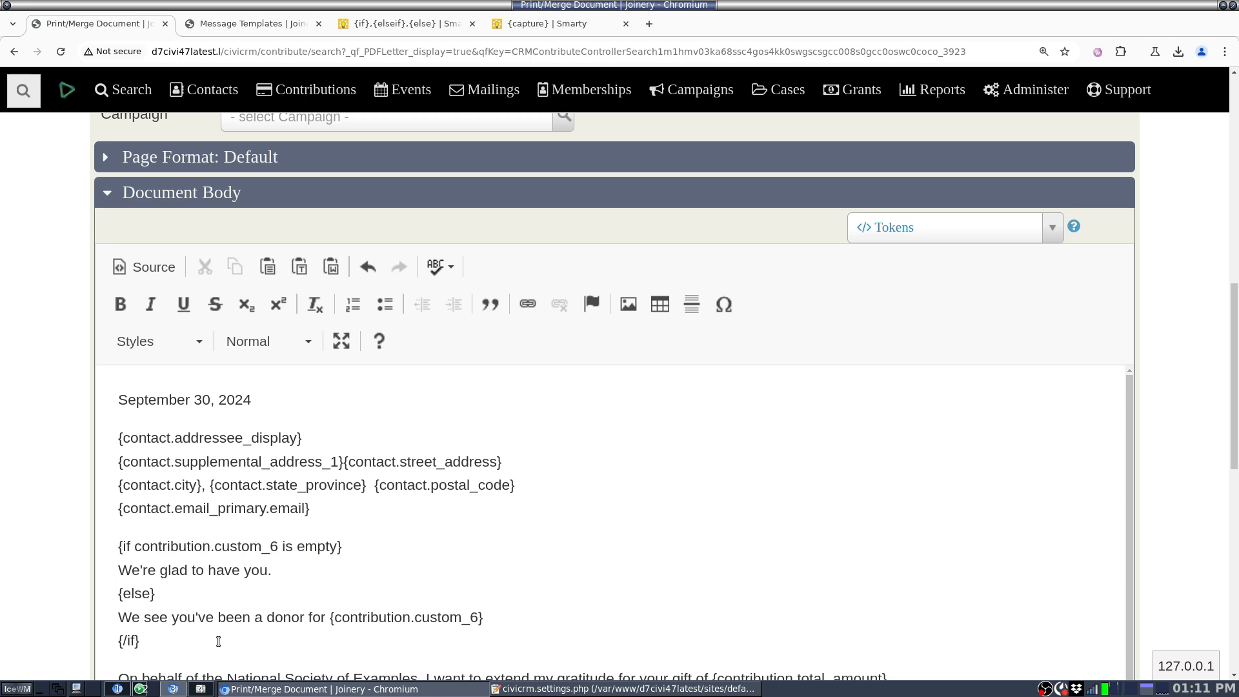
pyautogui.hotkey('shift', 'End')
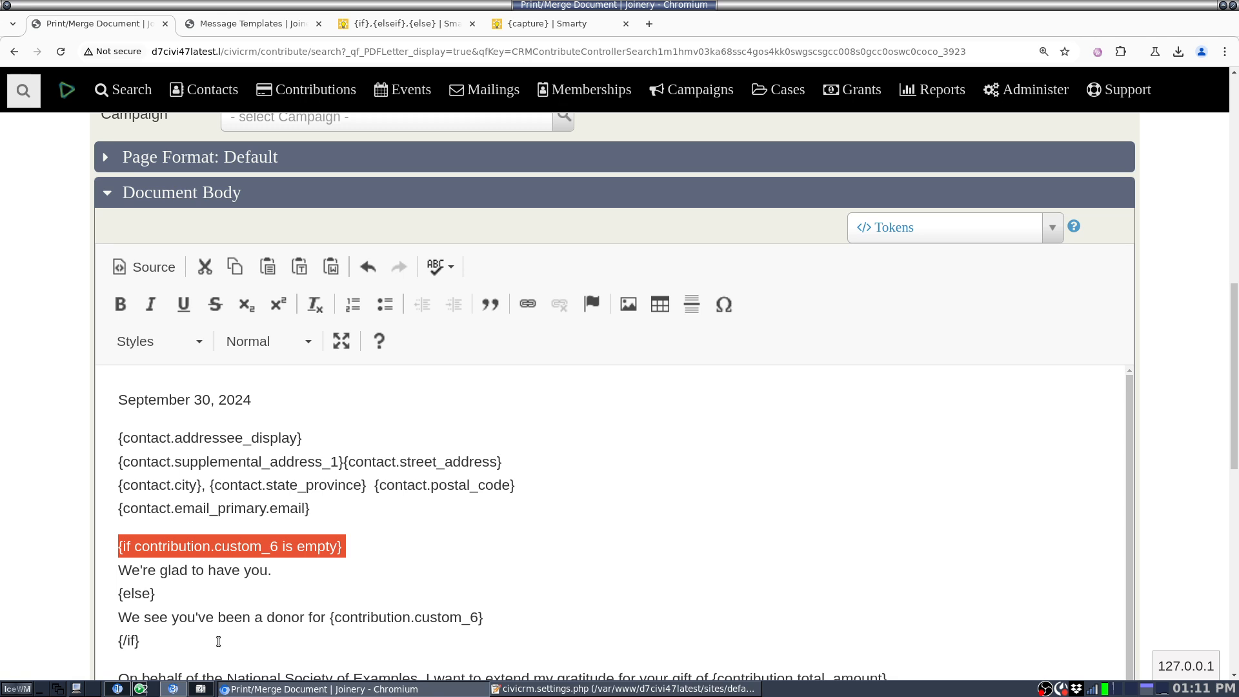
pyautogui.hotkey('shift', 'Down')
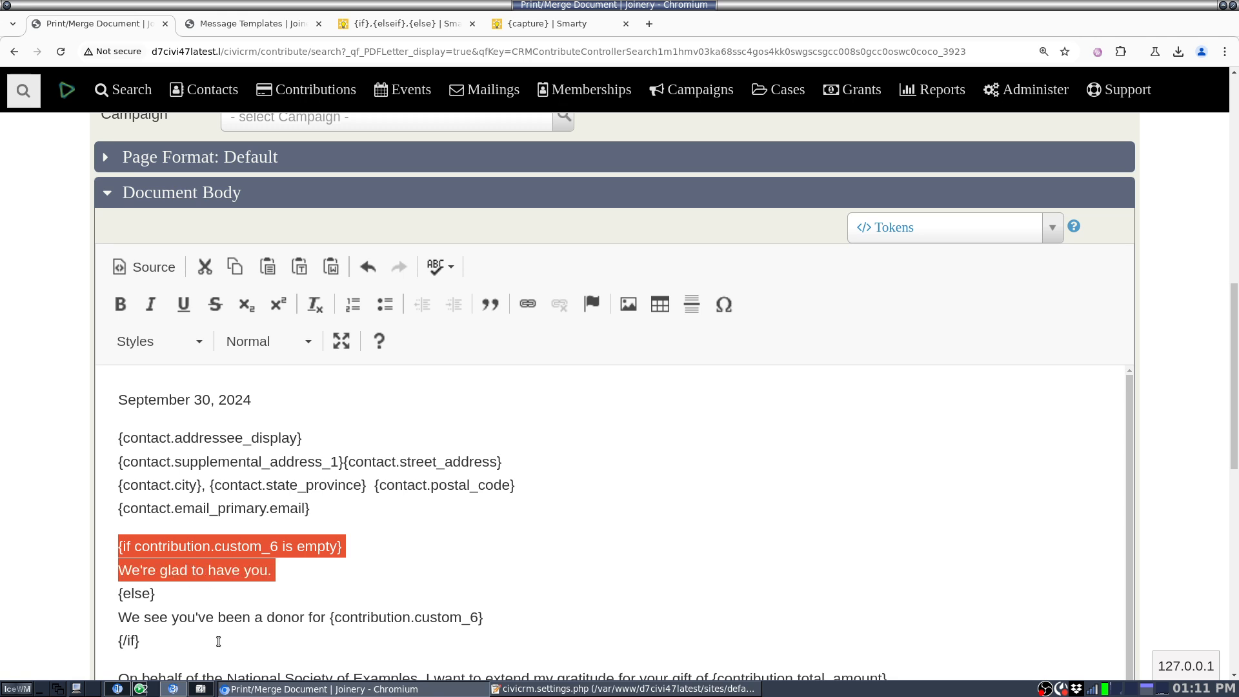
pyautogui.hotkey('shift', 'Down')
pyautogui.hotkey('shift', 'Down')
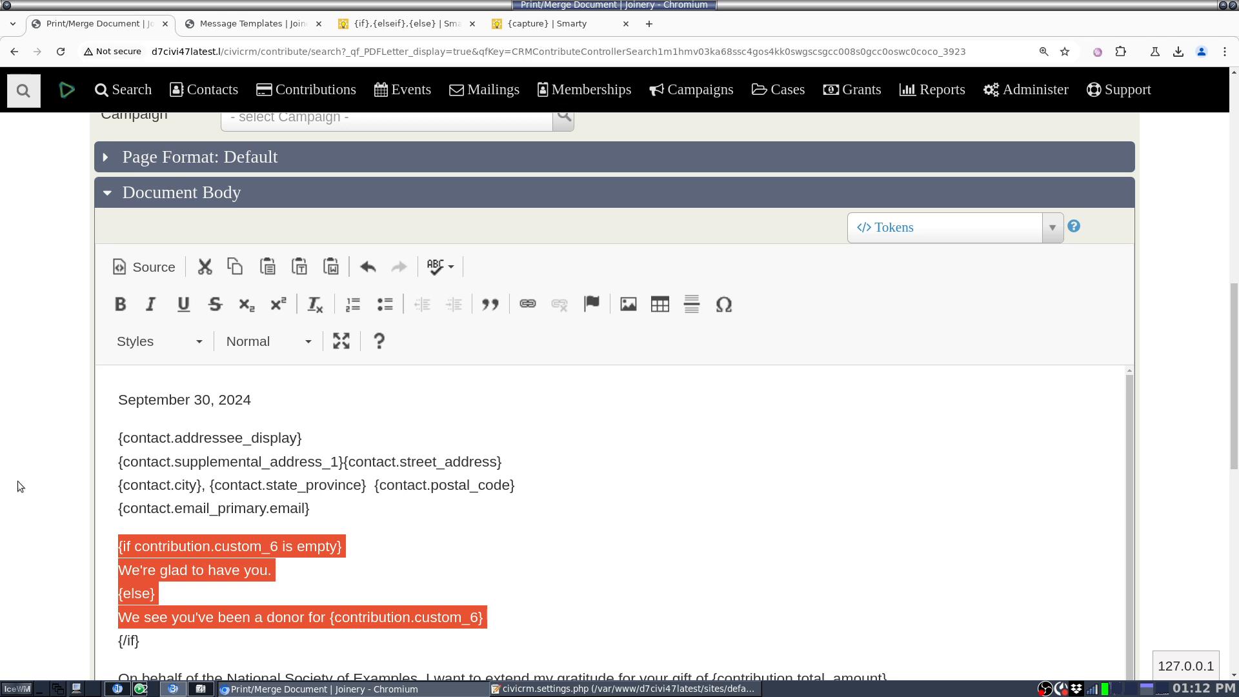
# Close the Message Templates browser tab and show the start of the Smarty {if},{elseif},{else} documentation page
pyautogui.click(318, 24)
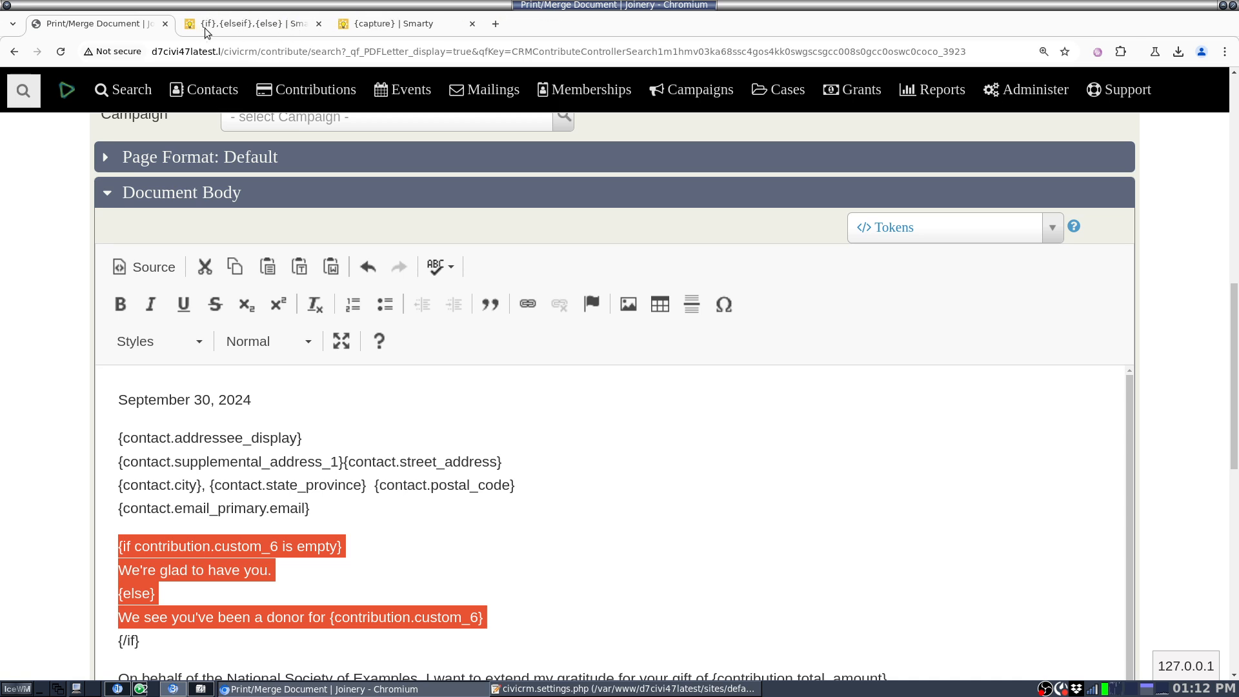
pyautogui.click(205, 26)
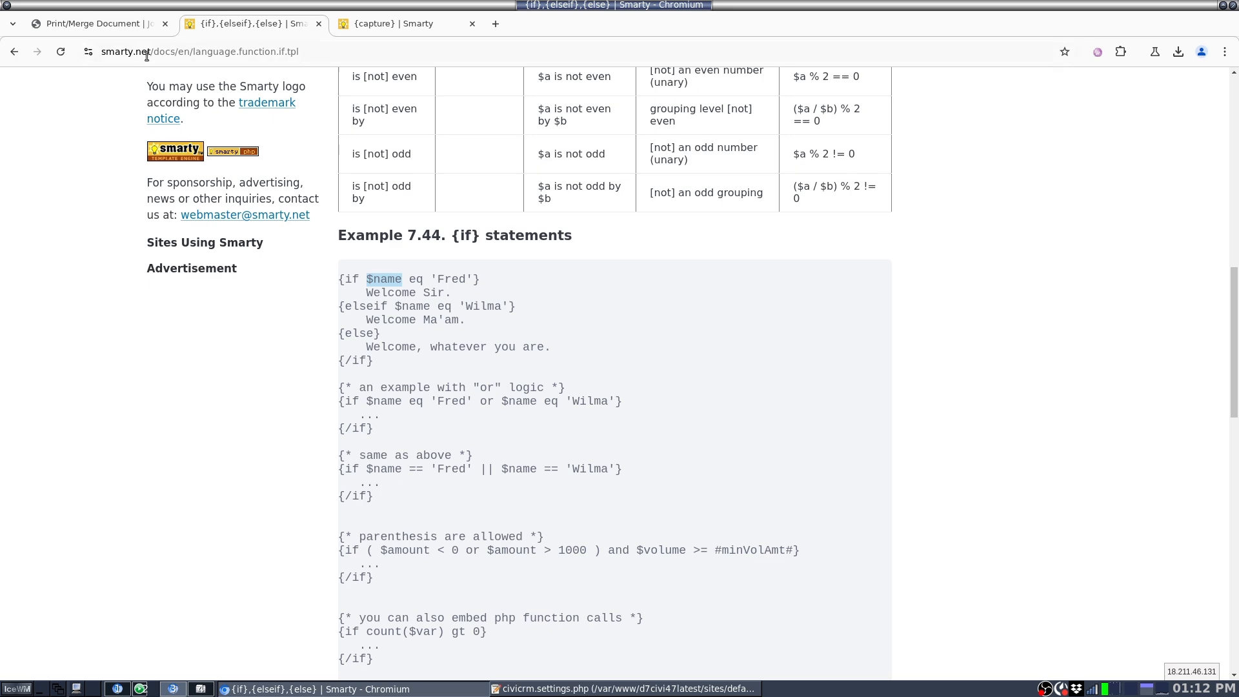
pyautogui.scroll(10, 389, 494)
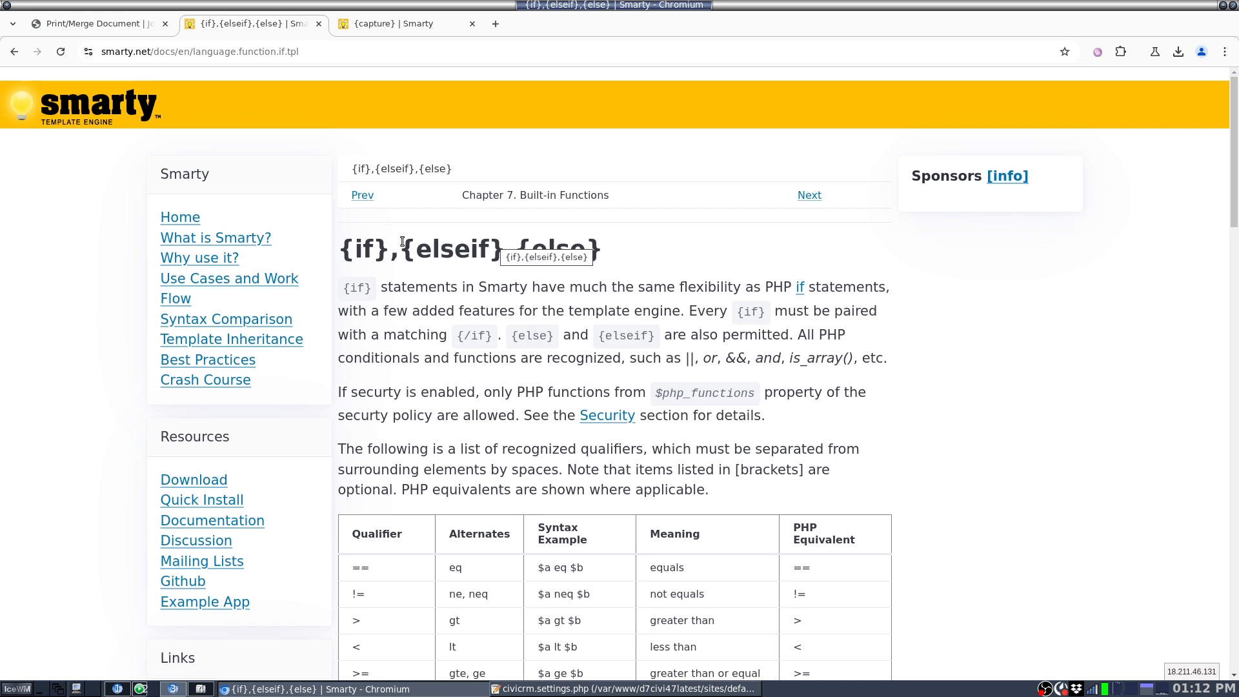
# Go to the smarty.net home page and open the English Smarty 3 manual from its documentation list
pyautogui.moveTo(153, 52); pyautogui.dragTo(543, 34)
pyautogui.press('BackSpace')
pyautogui.press('Return')
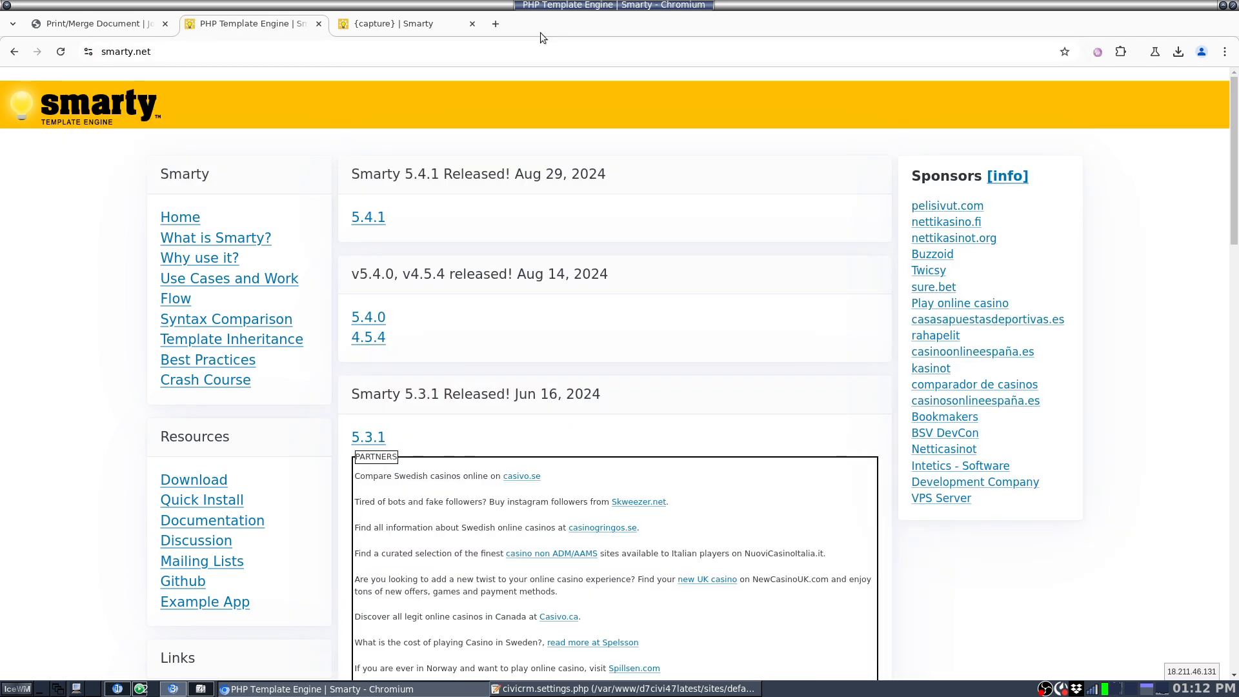
pyautogui.click(199, 529)
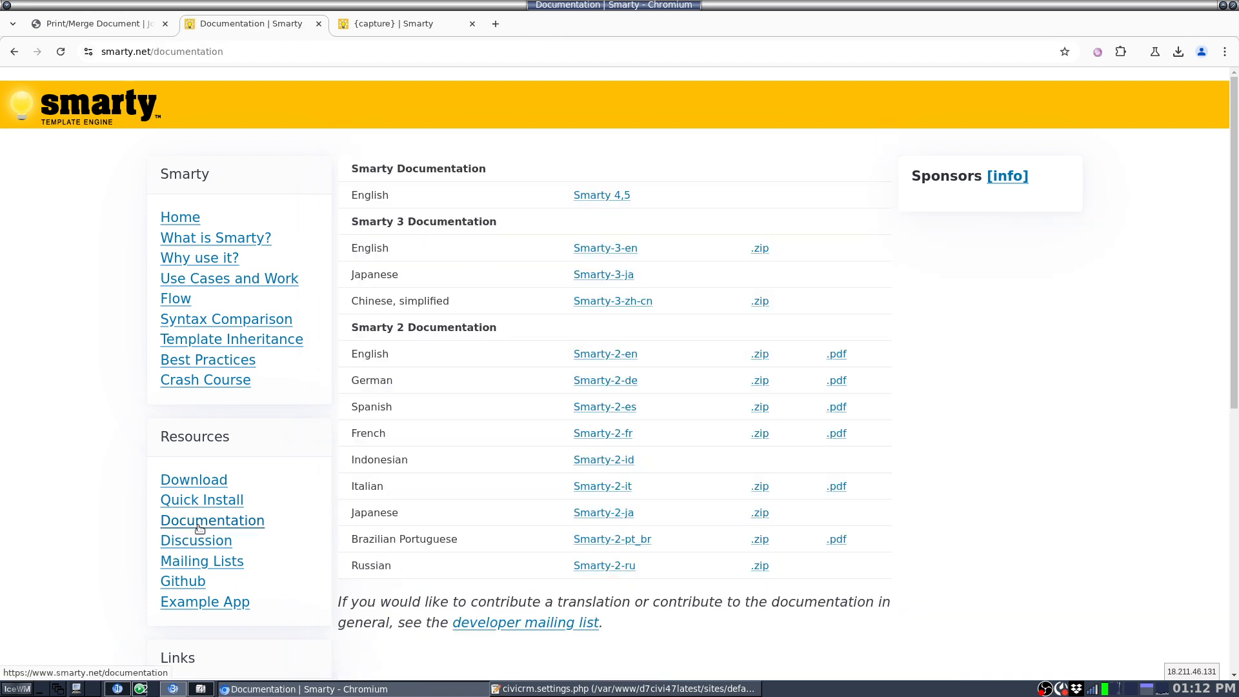
pyautogui.click(600, 249)
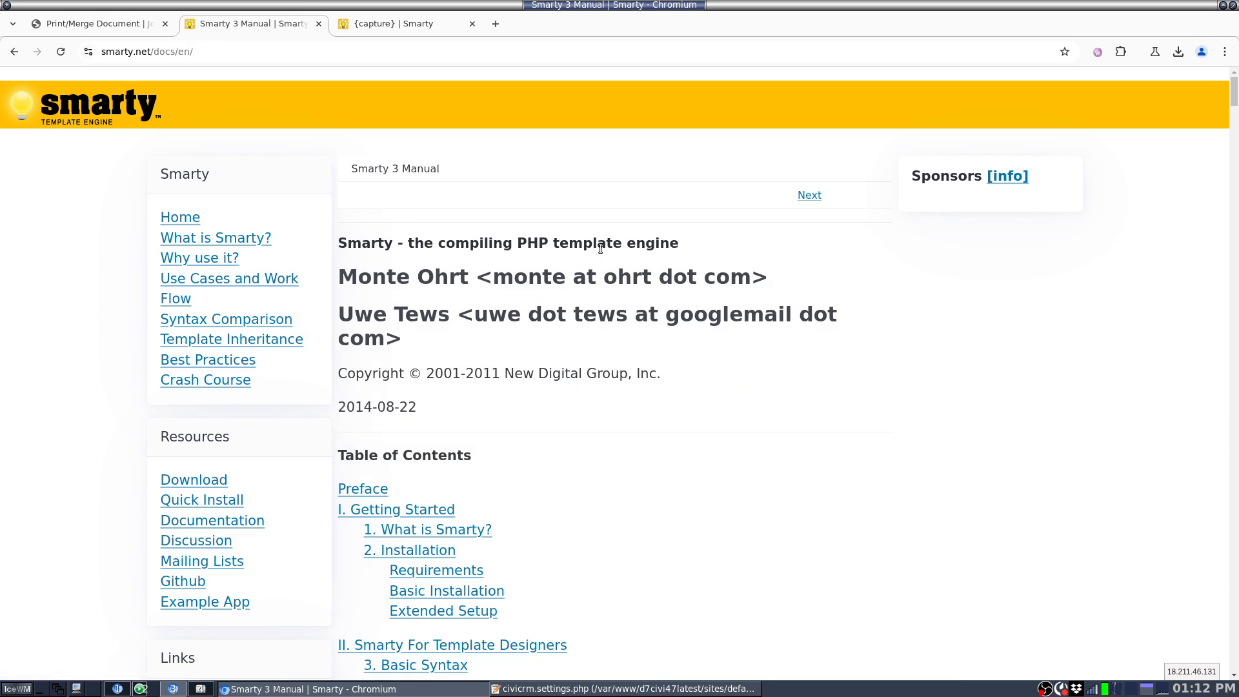
# Find the {if},{elseif},{else} page from the manual's contents by way of Functions and the built-in functions chapter
pyautogui.scroll(-5, 600, 249)
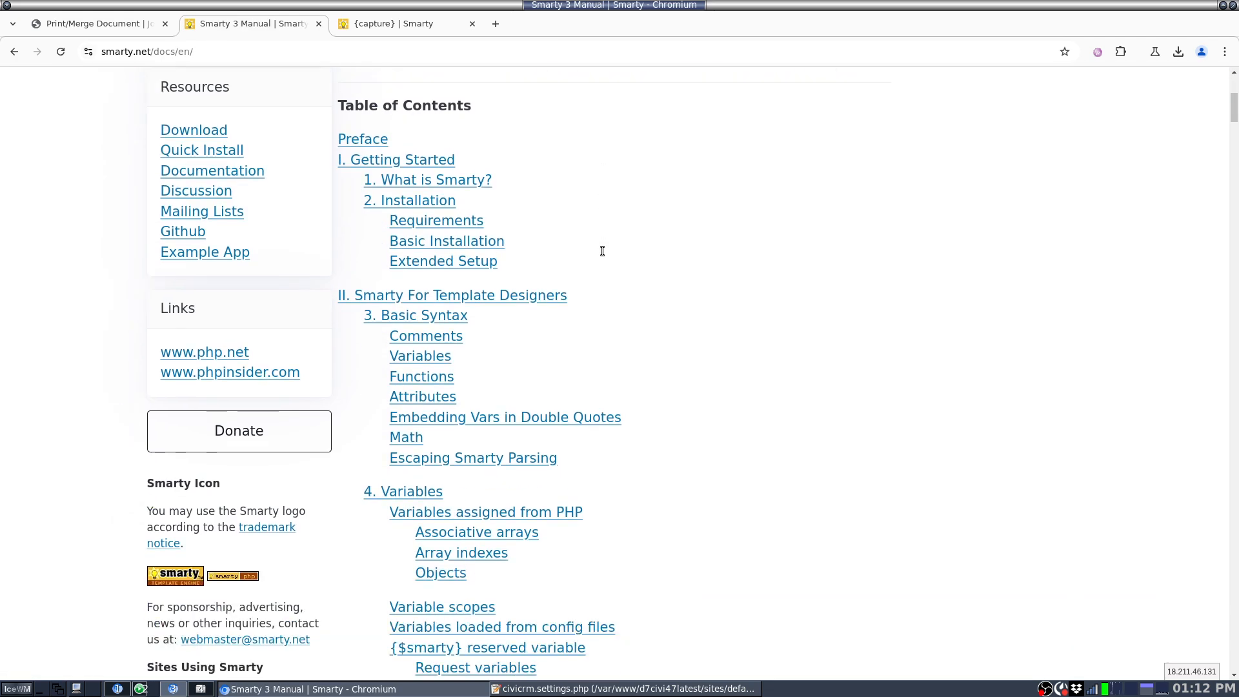
pyautogui.scroll(5, 601, 252)
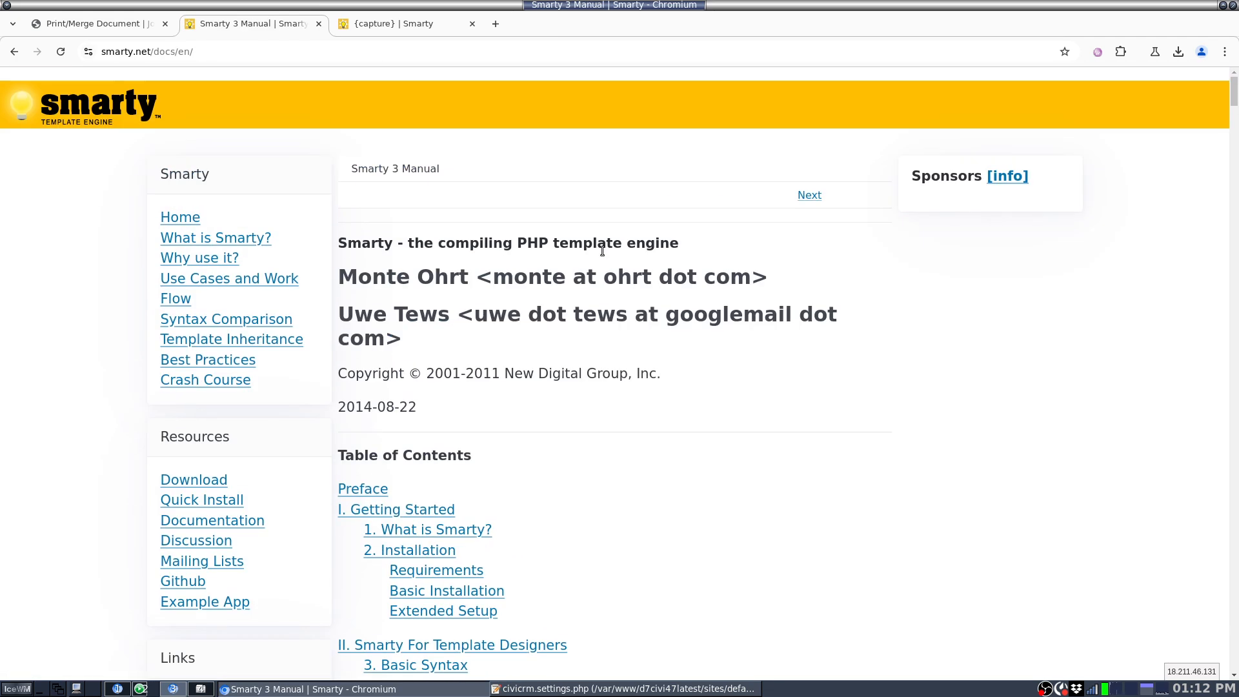
pyautogui.scroll(-7, 602, 250)
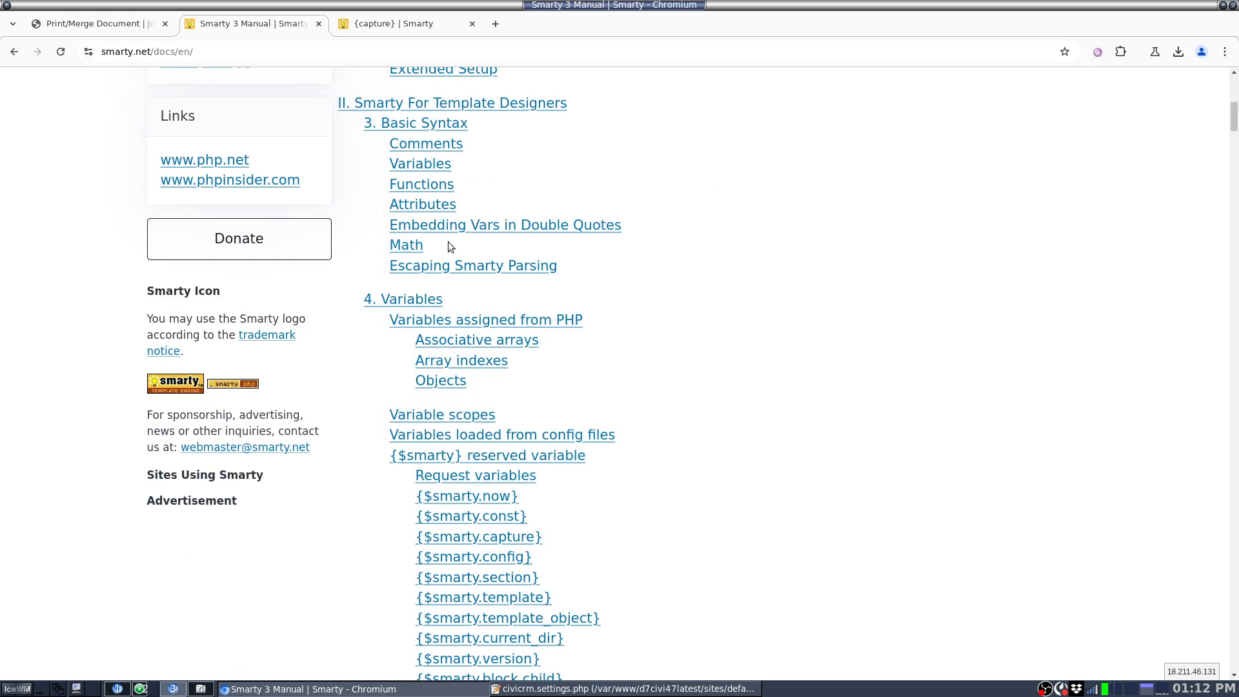
pyautogui.click(415, 184)
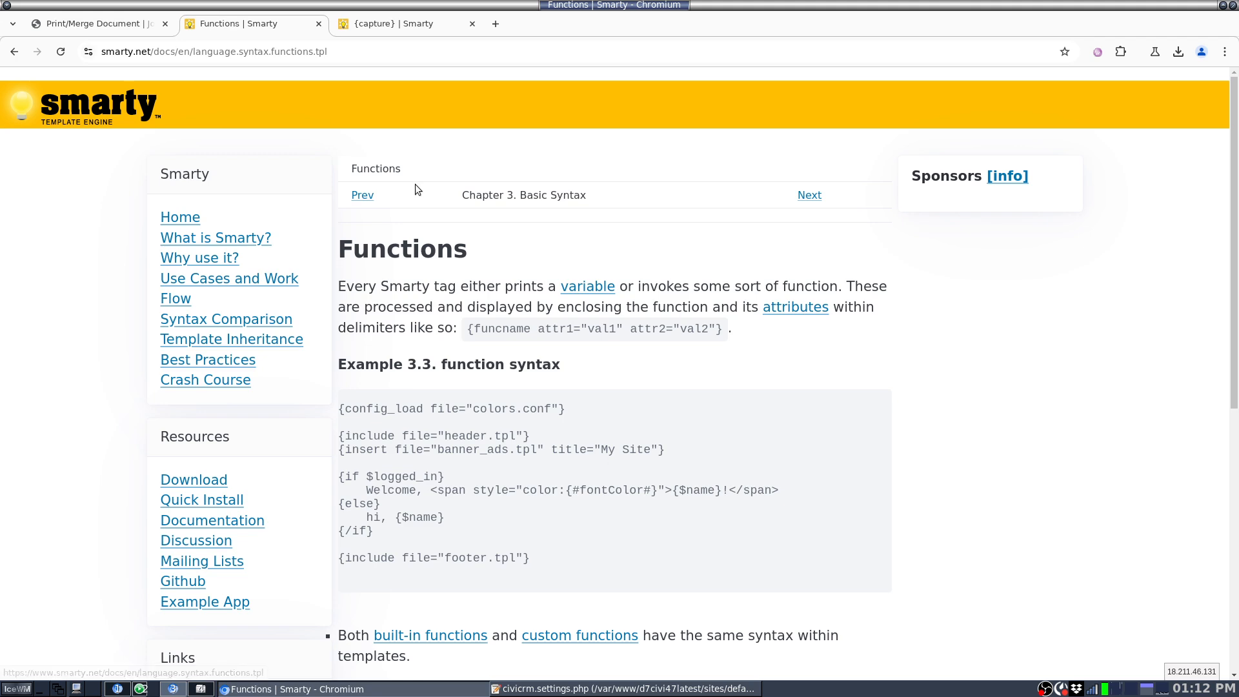
pyautogui.scroll(-4, 451, 291)
pyautogui.click(467, 325)
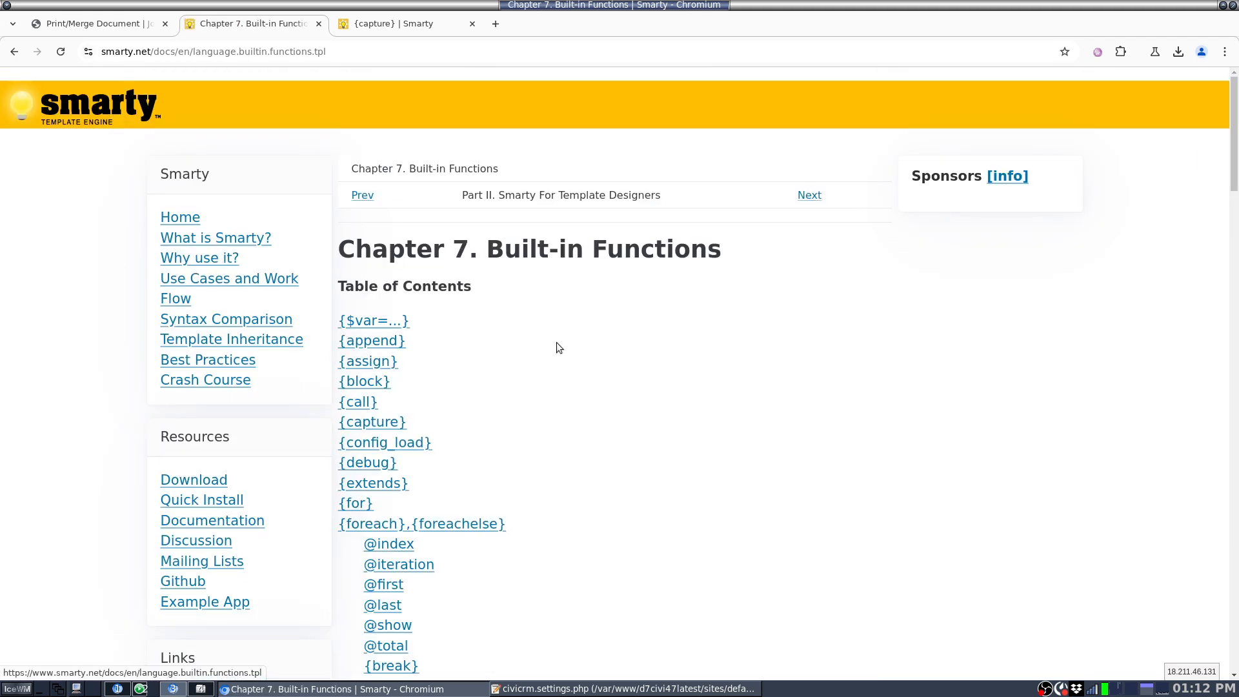
pyautogui.scroll(-8, 556, 342)
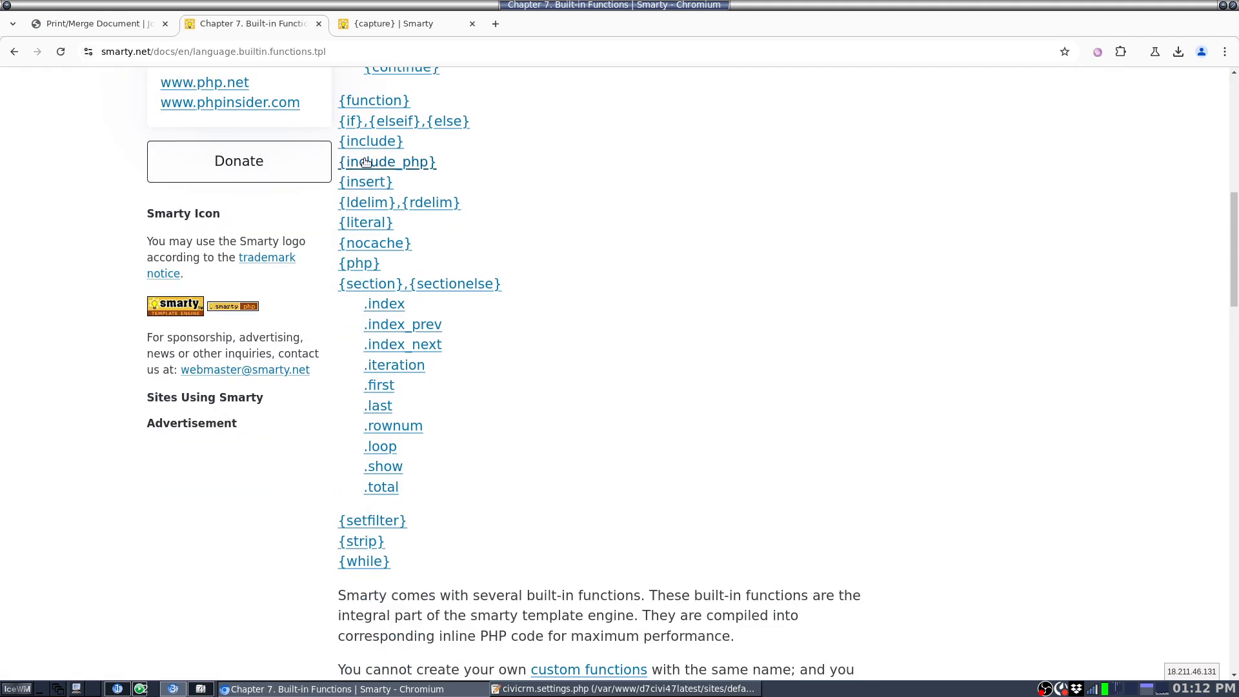
pyautogui.click(395, 121)
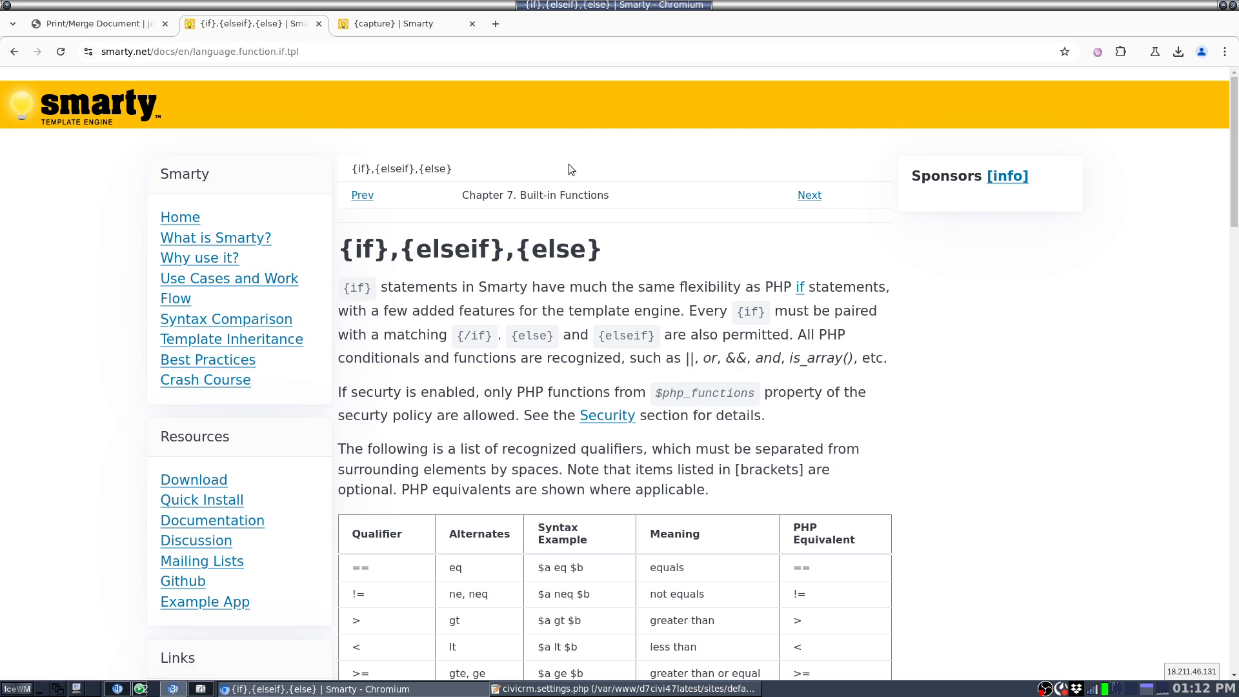
# Locate Example 7.44 on {if} statements and highlight part of its first {if} condition
pyautogui.scroll(-7, 569, 165)
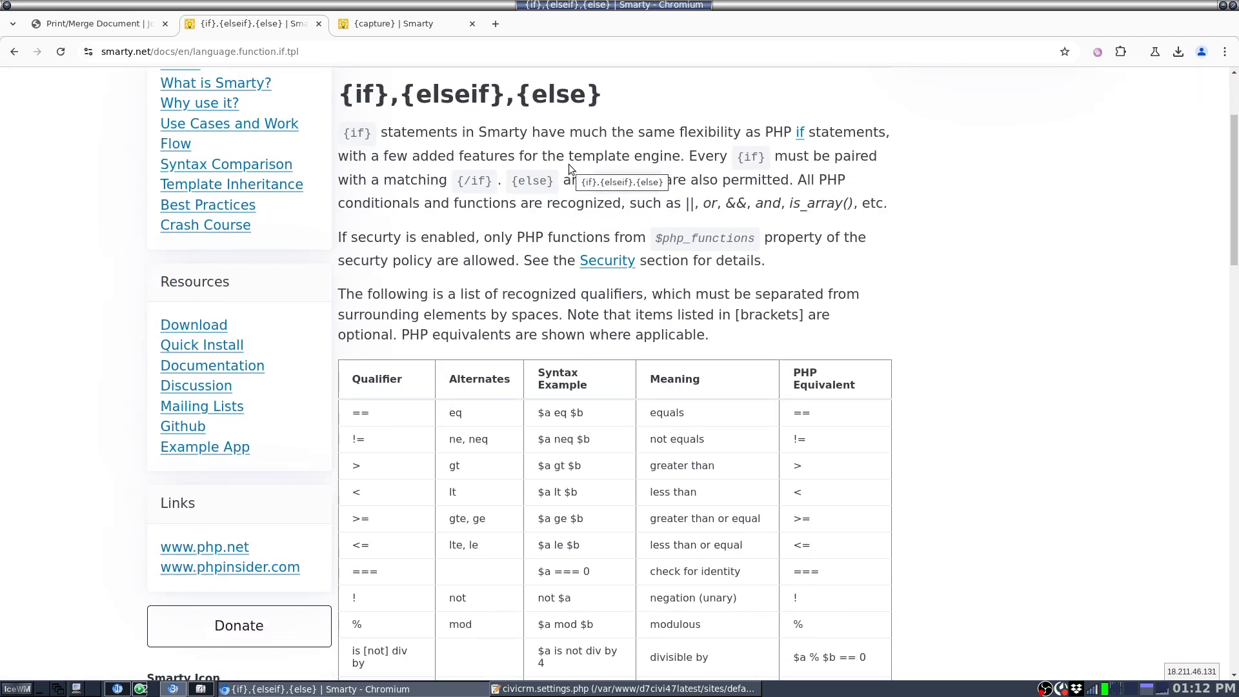
pyautogui.scroll(-3, 569, 170)
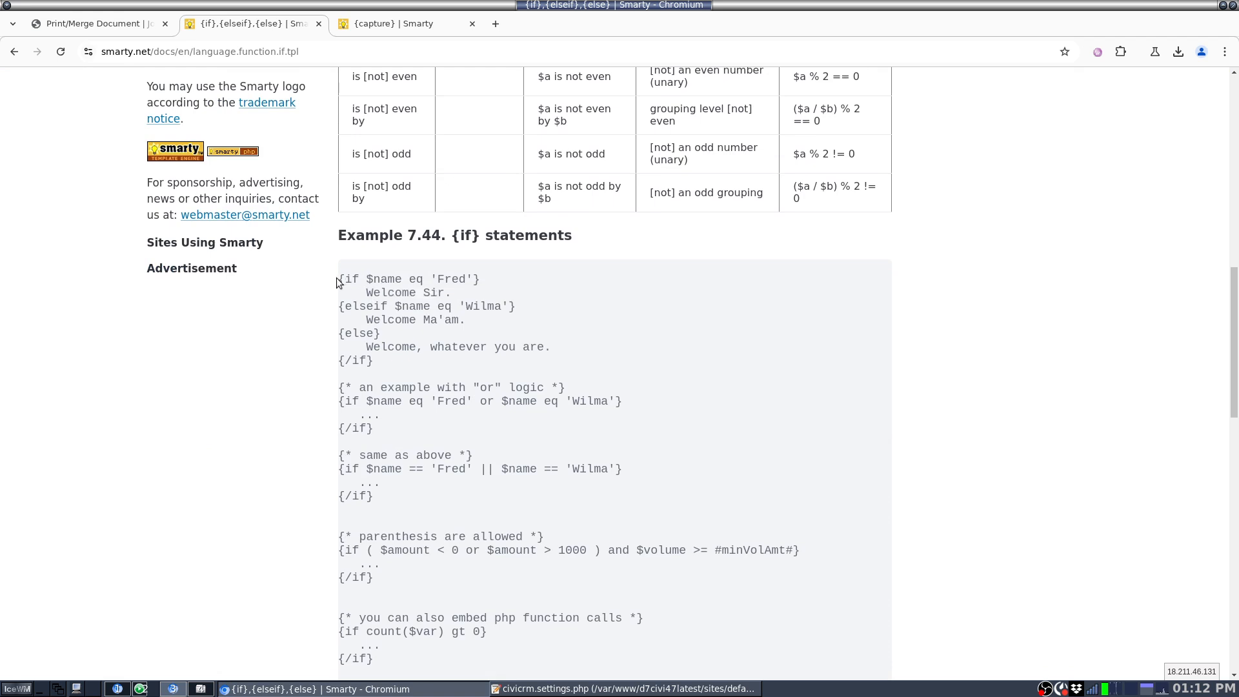
pyautogui.moveTo(340, 279); pyautogui.dragTo(418, 278)
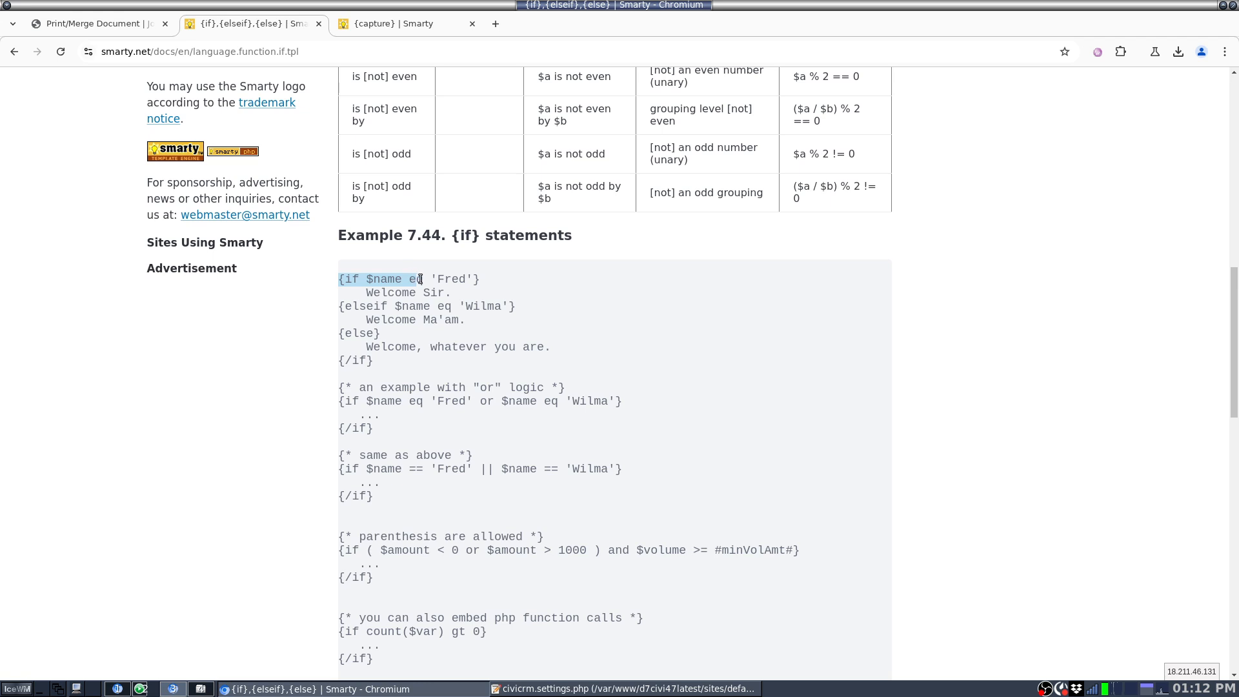
pyautogui.click(418, 278)
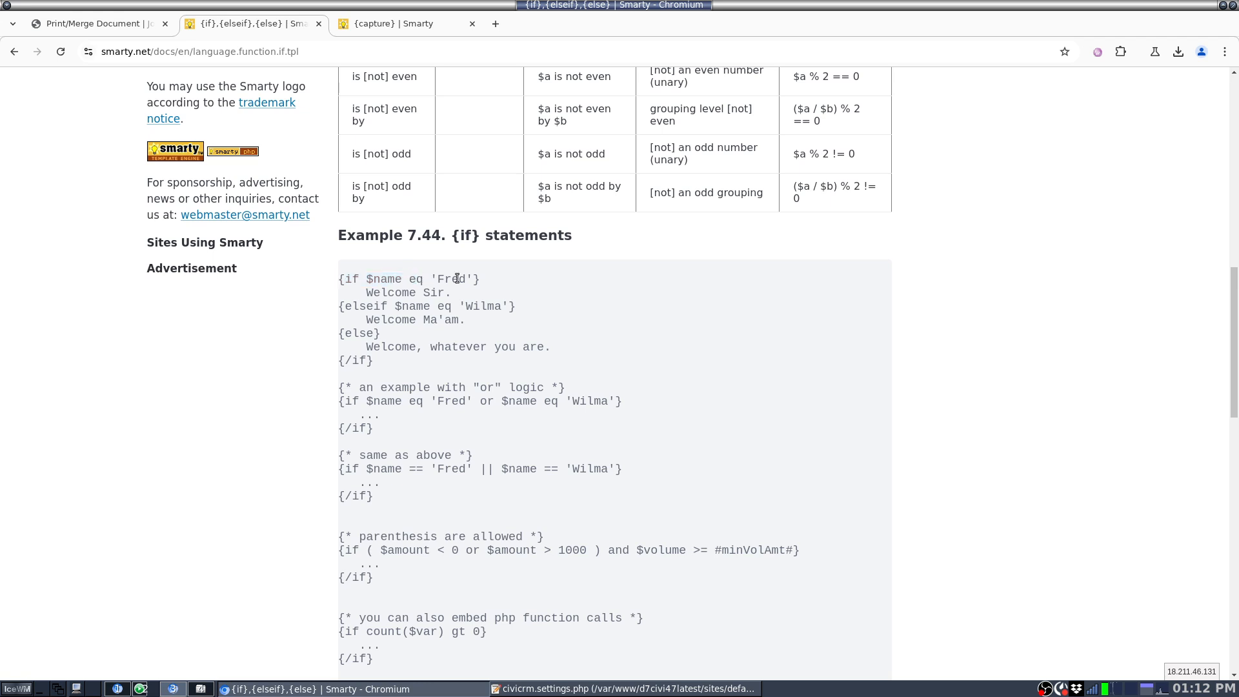
pyautogui.doubleClick(417, 279)
# Highlight the eq alternate, the == qualifier and the equals meaning in the first row of the qualifiers table
pyautogui.scroll(4, 514, 257)
pyautogui.scroll(12, 514, 257)
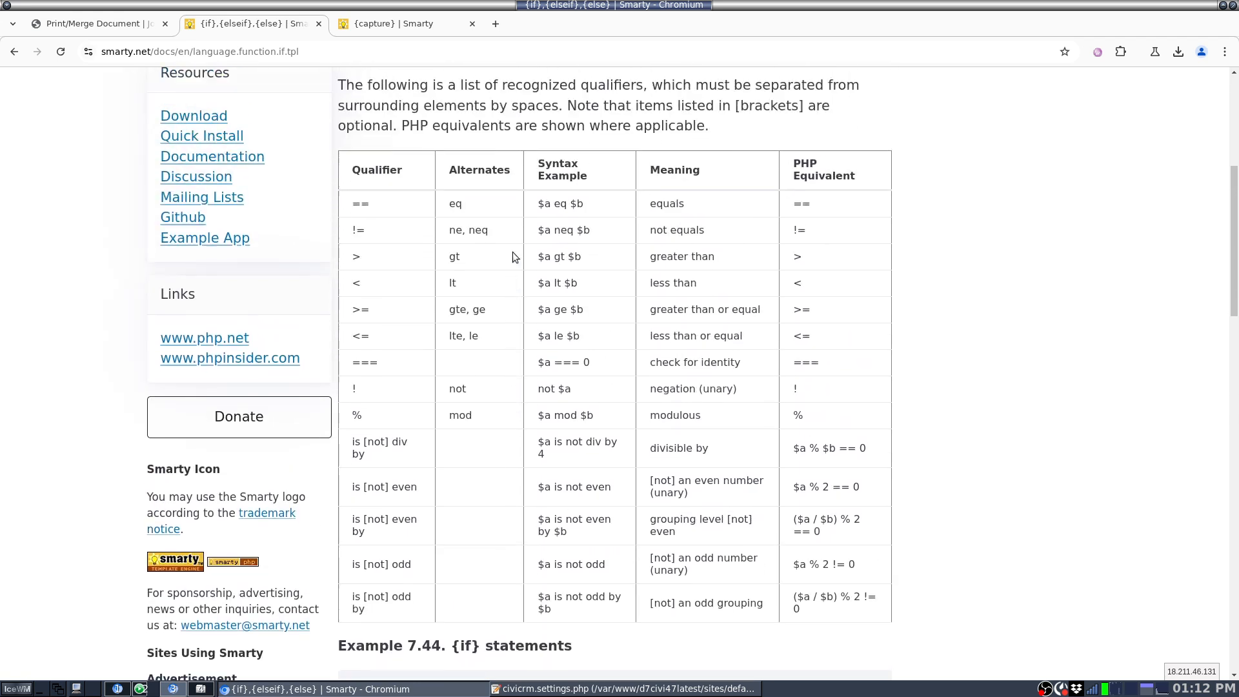
pyautogui.doubleClick(455, 335)
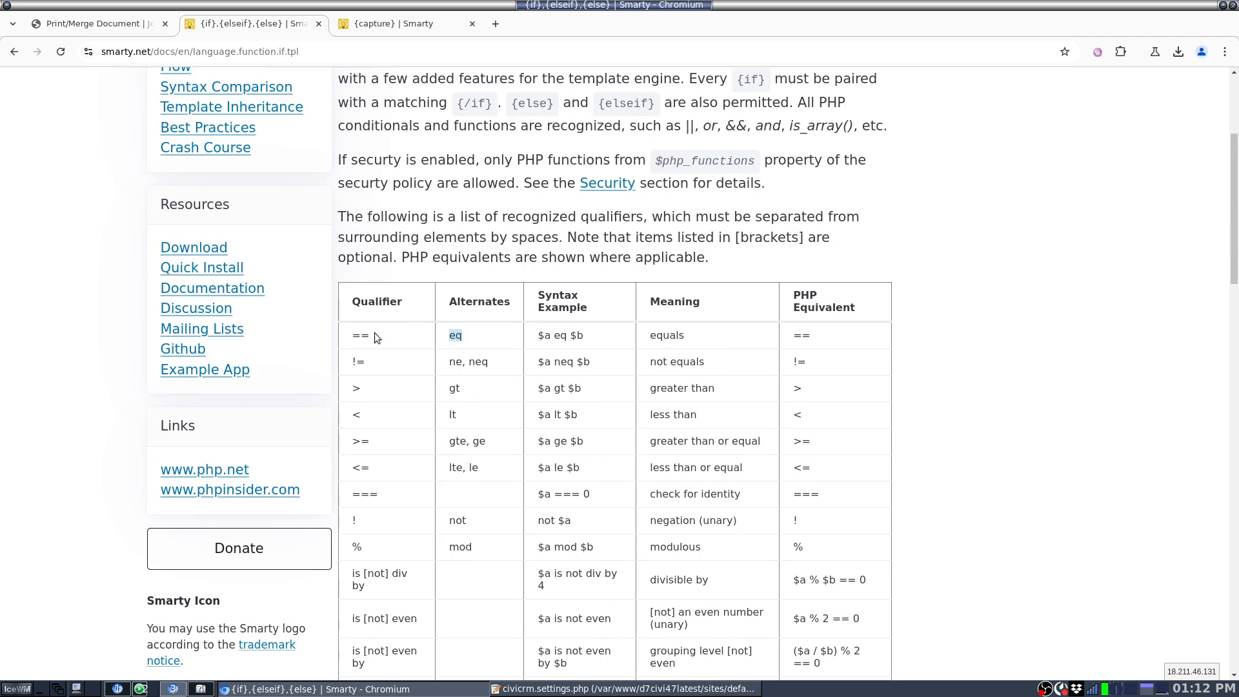
pyautogui.moveTo(359, 336); pyautogui.dragTo(352, 336)
pyautogui.moveTo(701, 334); pyautogui.dragTo(648, 335)
# Examine the first block of Example 7.44, highlighting its compared value, {elseif} branch, {else} text and closing {/if}
pyautogui.scroll(-11, 621, 332)
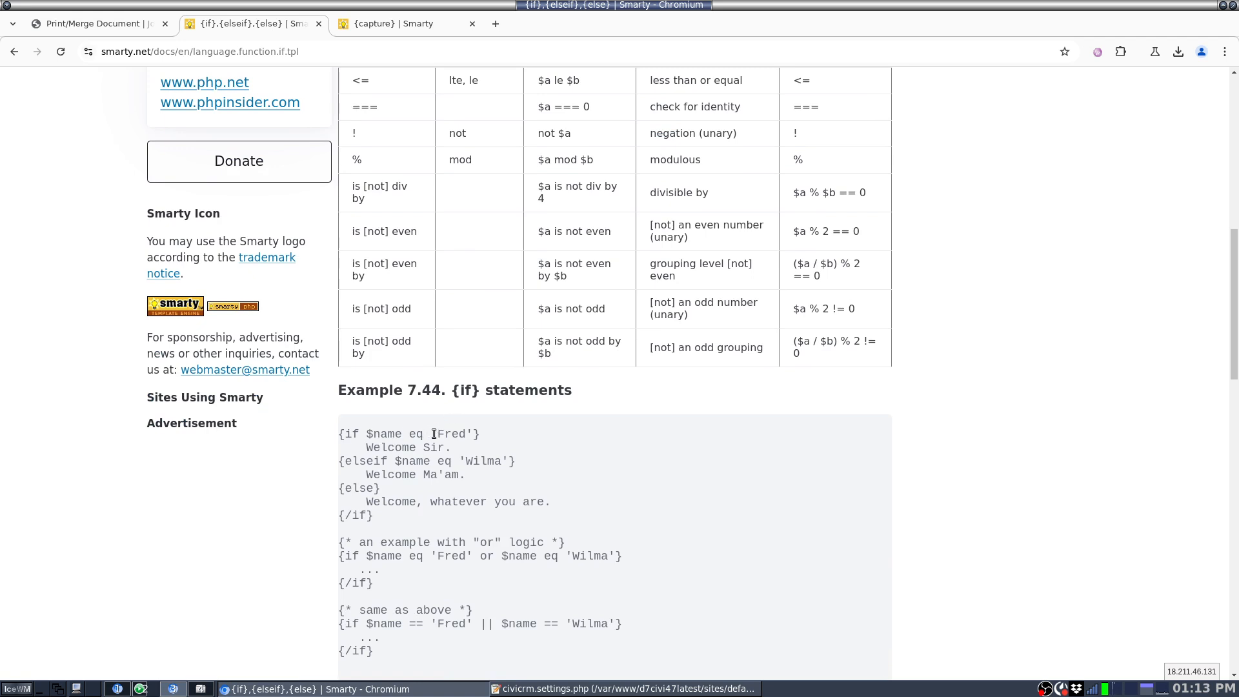
pyautogui.moveTo(431, 435); pyautogui.dragTo(538, 472)
pyautogui.click(452, 461)
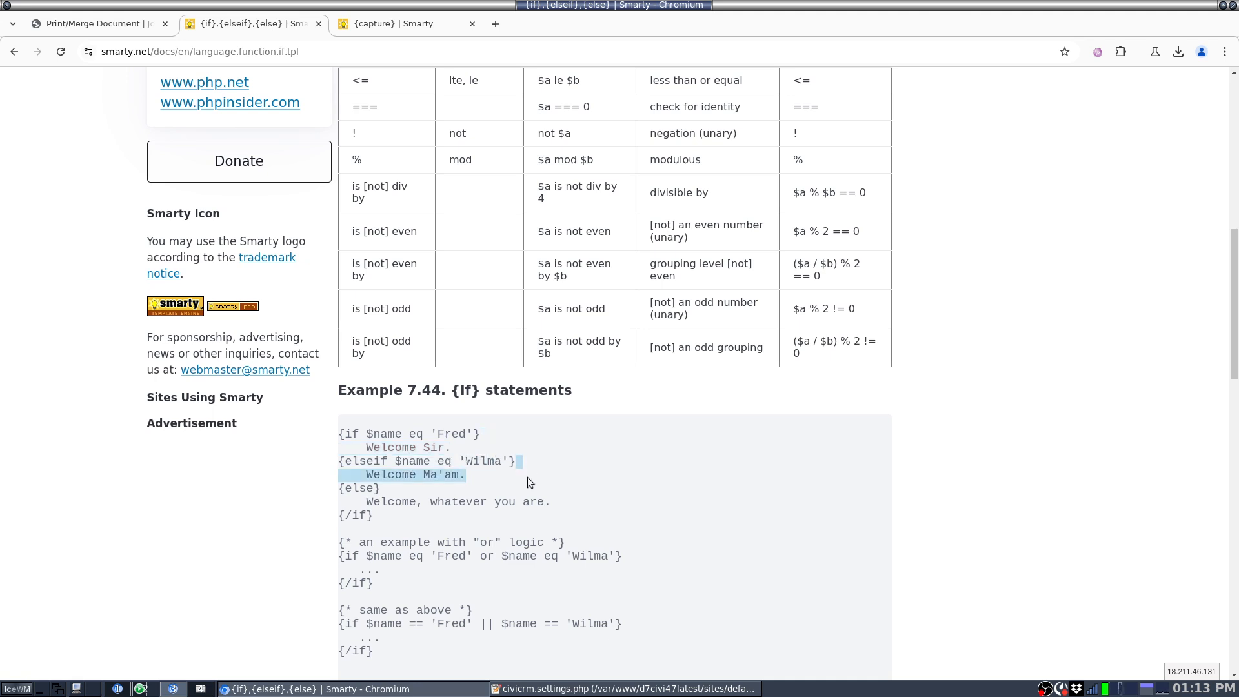
pyautogui.click(464, 486)
pyautogui.moveTo(365, 500); pyautogui.dragTo(592, 499)
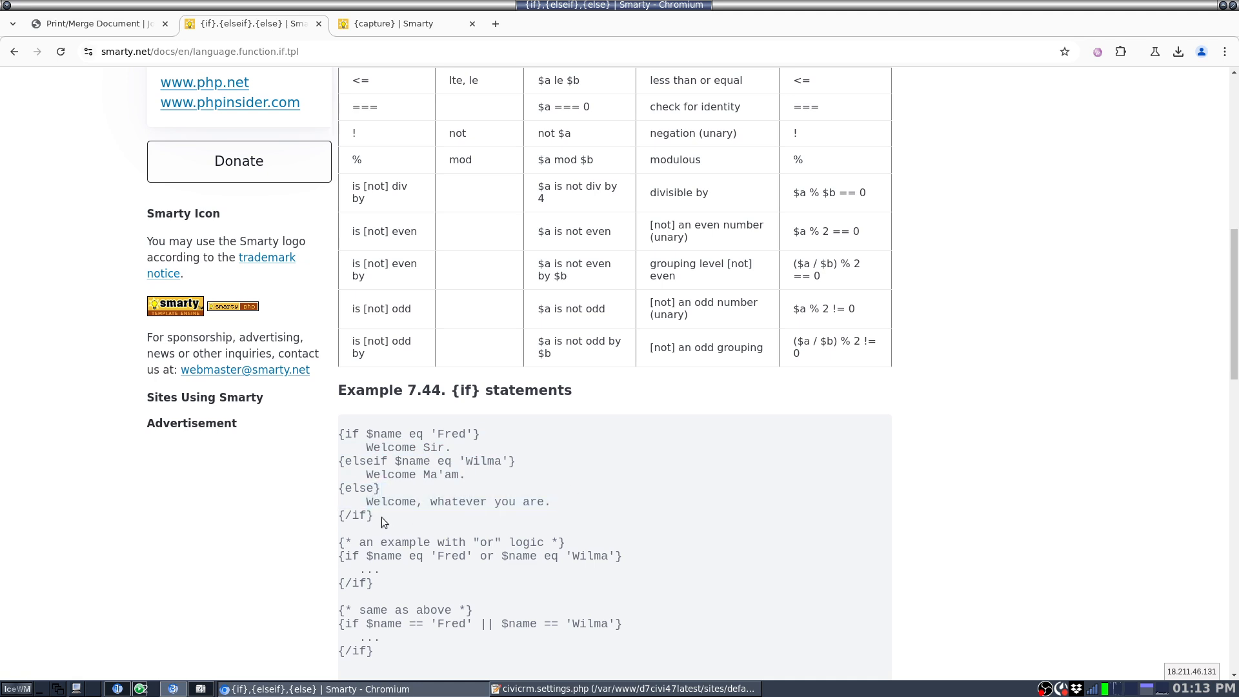
pyautogui.moveTo(381, 517); pyautogui.dragTo(341, 520)
# Compare the example's first eq condition with the == version under the "same as above" comment
pyautogui.tripleClick(413, 434)
pyautogui.click(414, 435)
pyautogui.moveTo(418, 629); pyautogui.dragTo(447, 611)
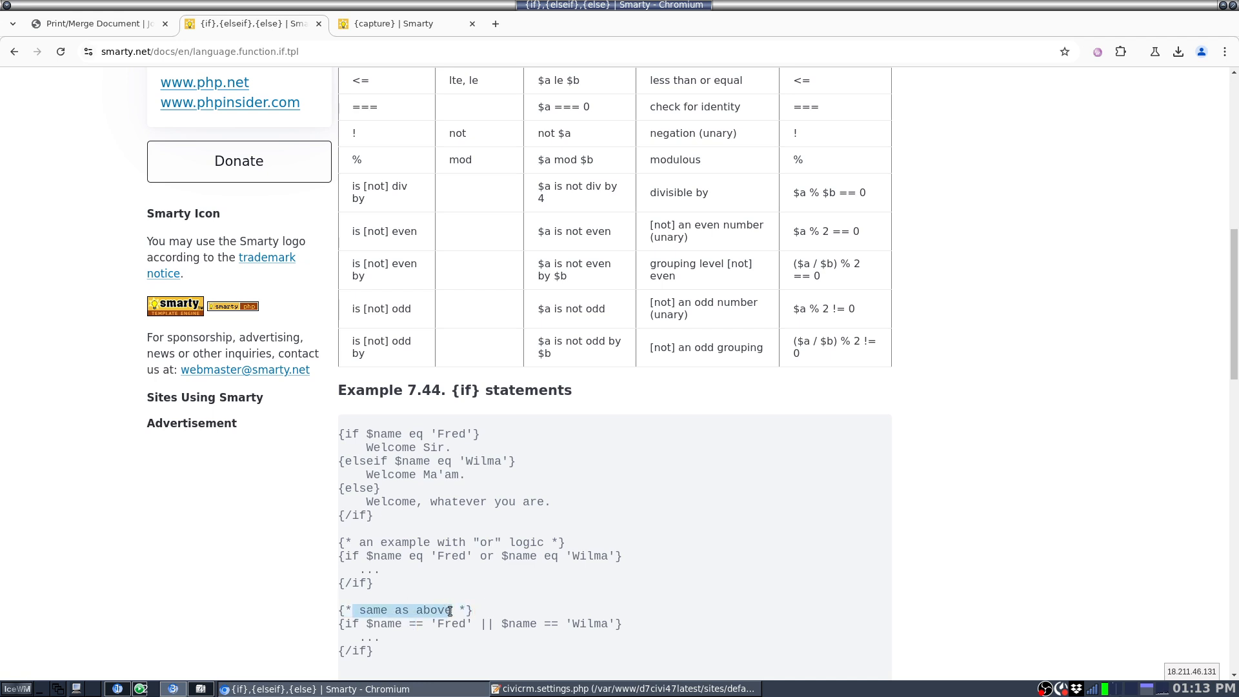
pyautogui.click(444, 610)
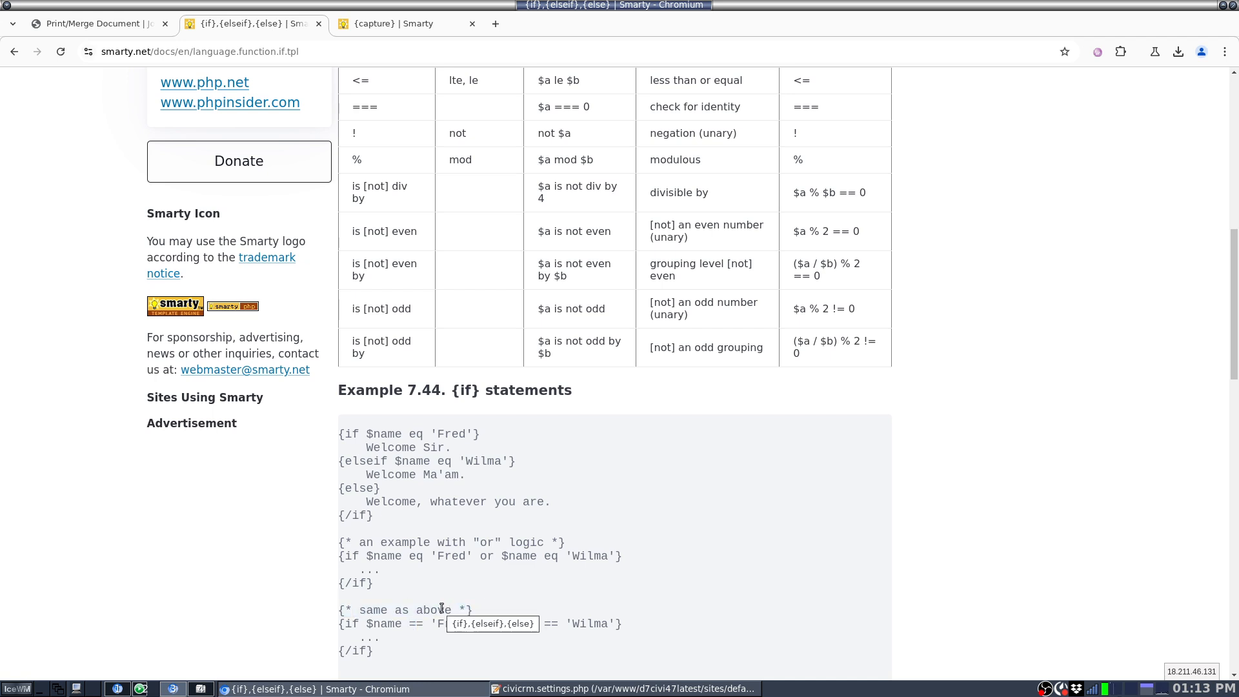
# Return to the Print/Merge Document letter and highlight the "is empty" part of its {if} condition
pyautogui.click(102, 23)
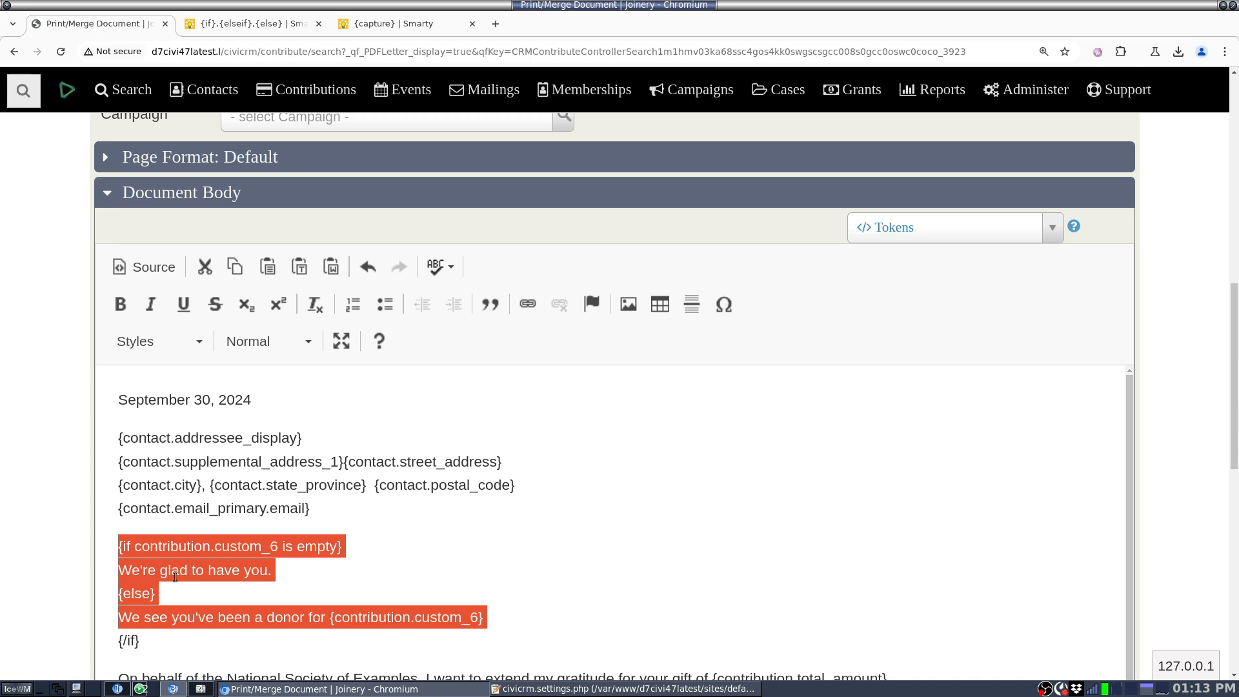
pyautogui.press('Right')
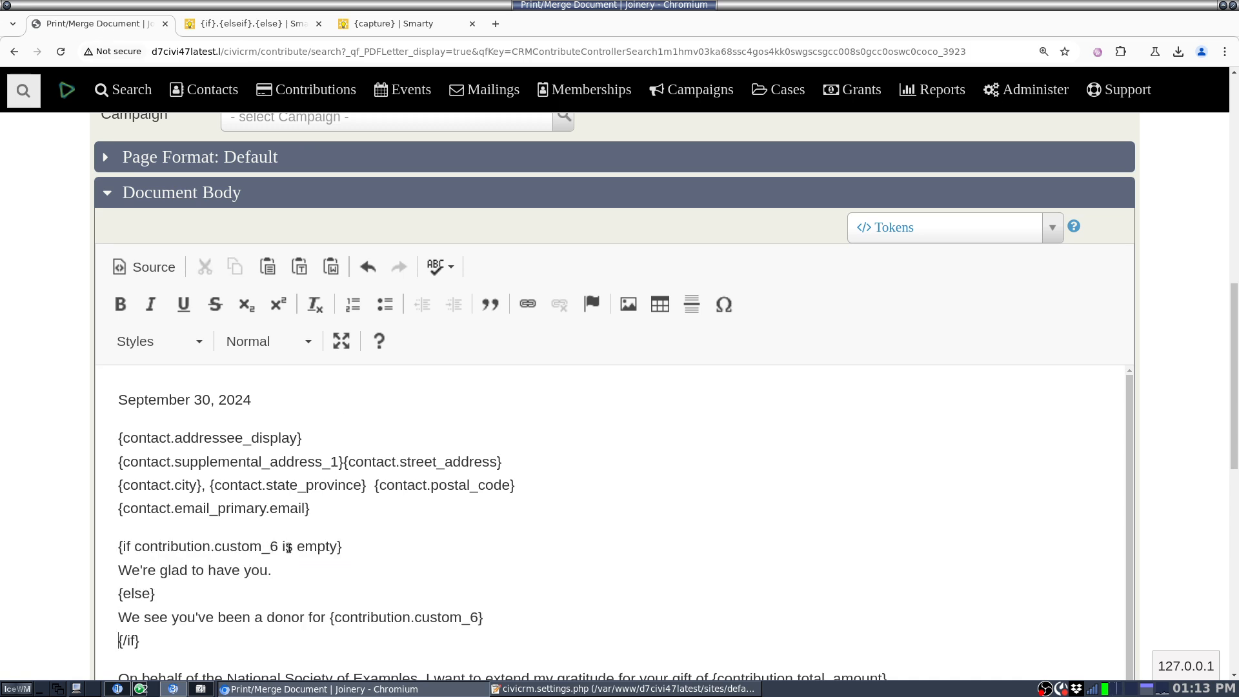
pyautogui.moveTo(285, 547); pyautogui.dragTo(337, 548)
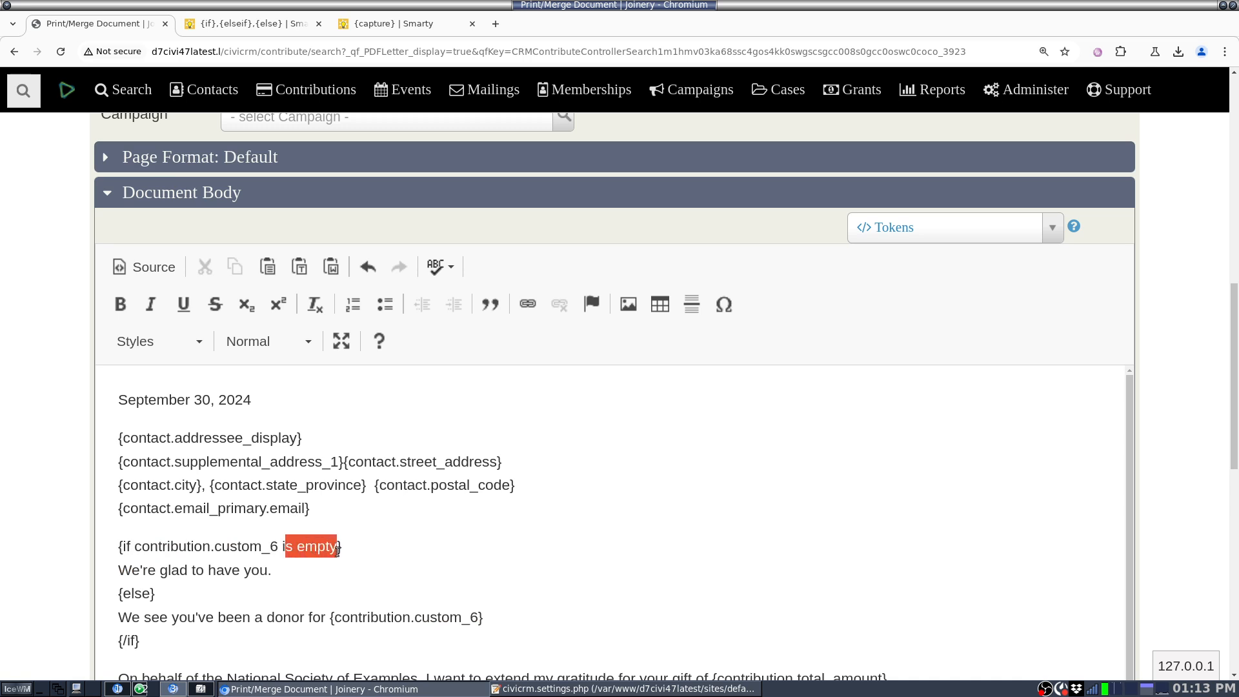
# Switch back to the Smarty {if} documentation and highlight the == qualifier and the quoted value in the example's first condition
pyautogui.click(256, 17)
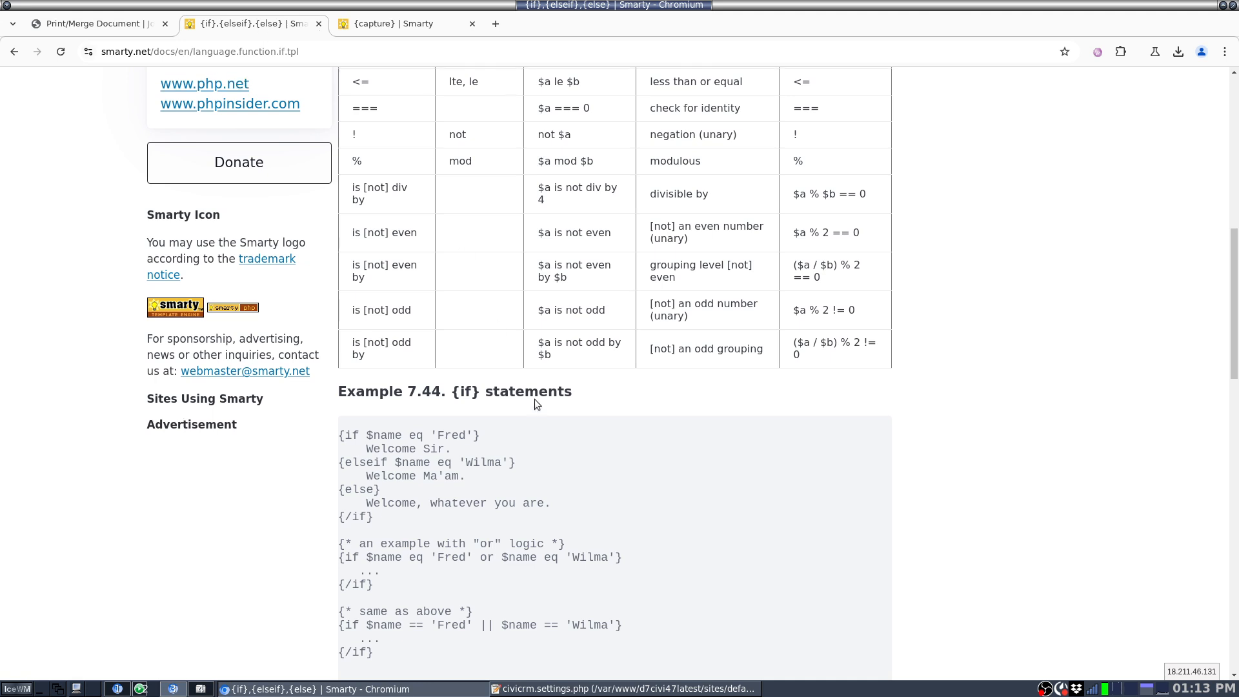
pyautogui.scroll(5, 534, 399)
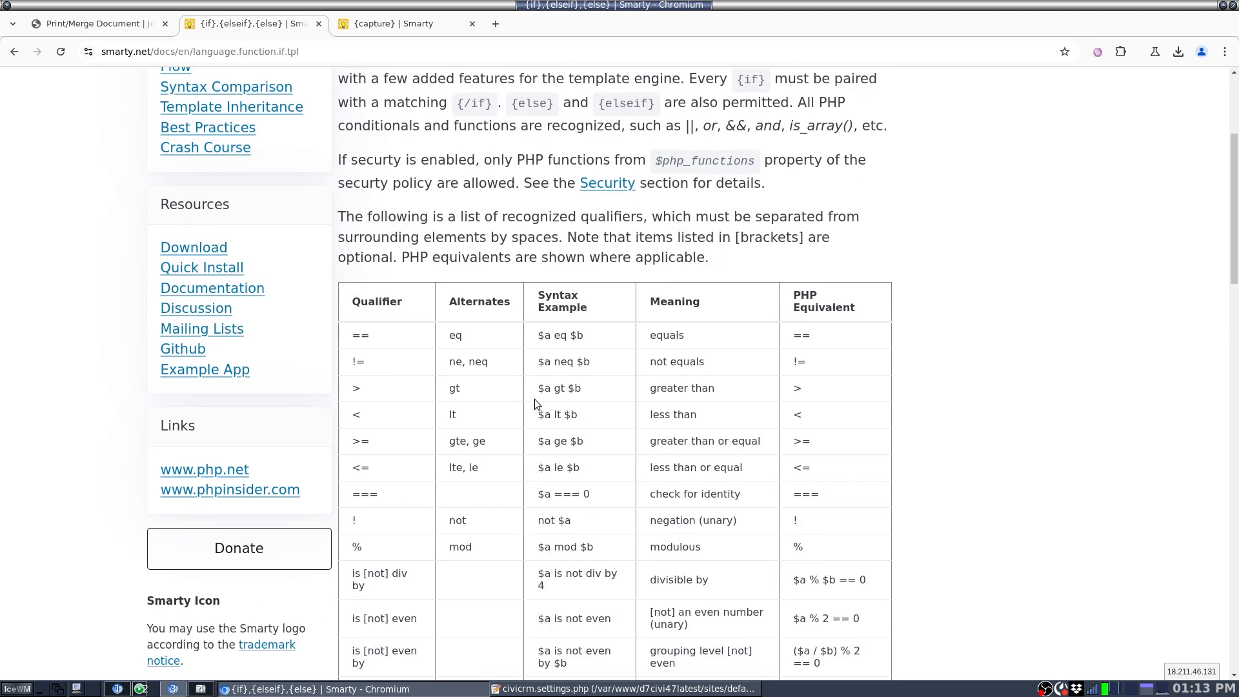
pyautogui.doubleClick(359, 336)
pyautogui.scroll(-3, 518, 374)
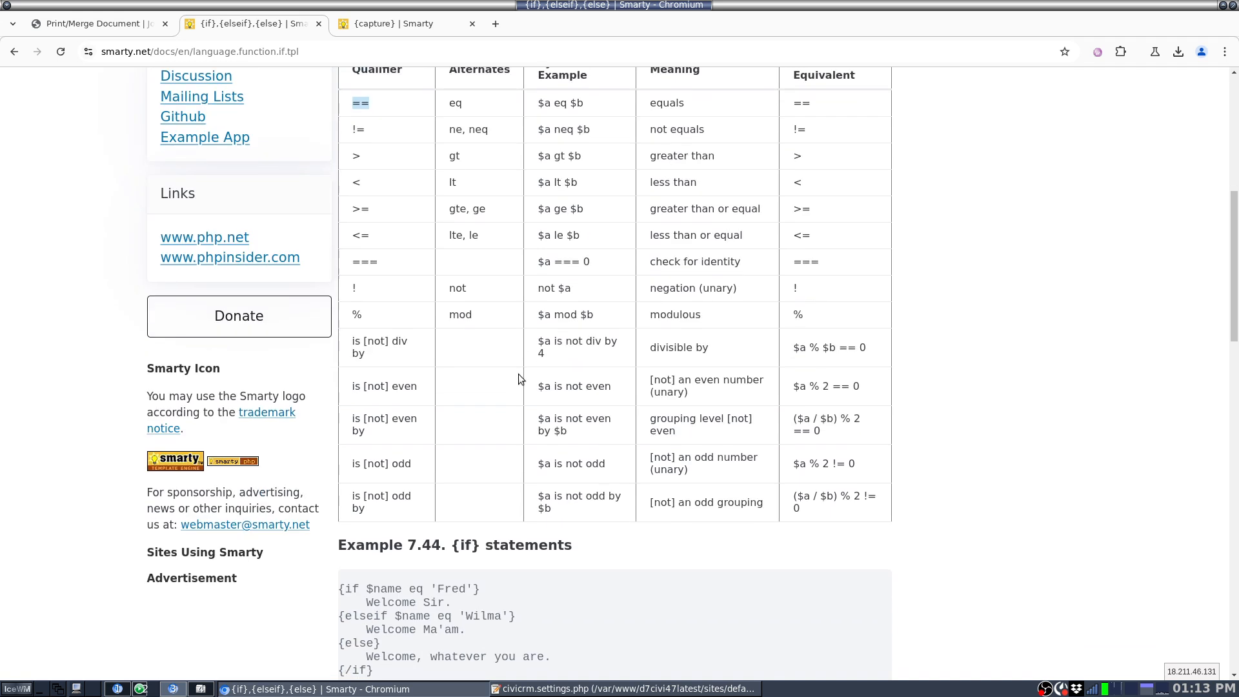
pyautogui.scroll(-1, 518, 375)
pyautogui.moveTo(431, 511); pyautogui.dragTo(465, 511)
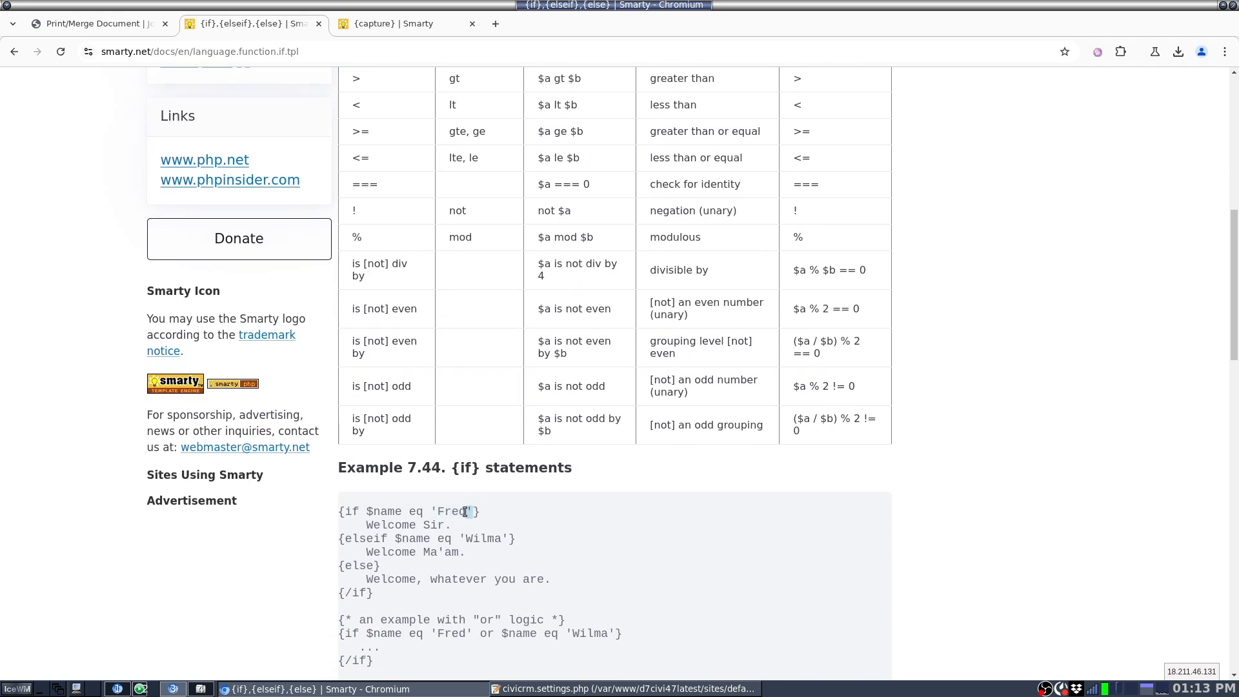
# In the letter, replace "is empty" in the {if} line with == "", making it {if contribution.custom_6 == ""}
pyautogui.click(78, 24)
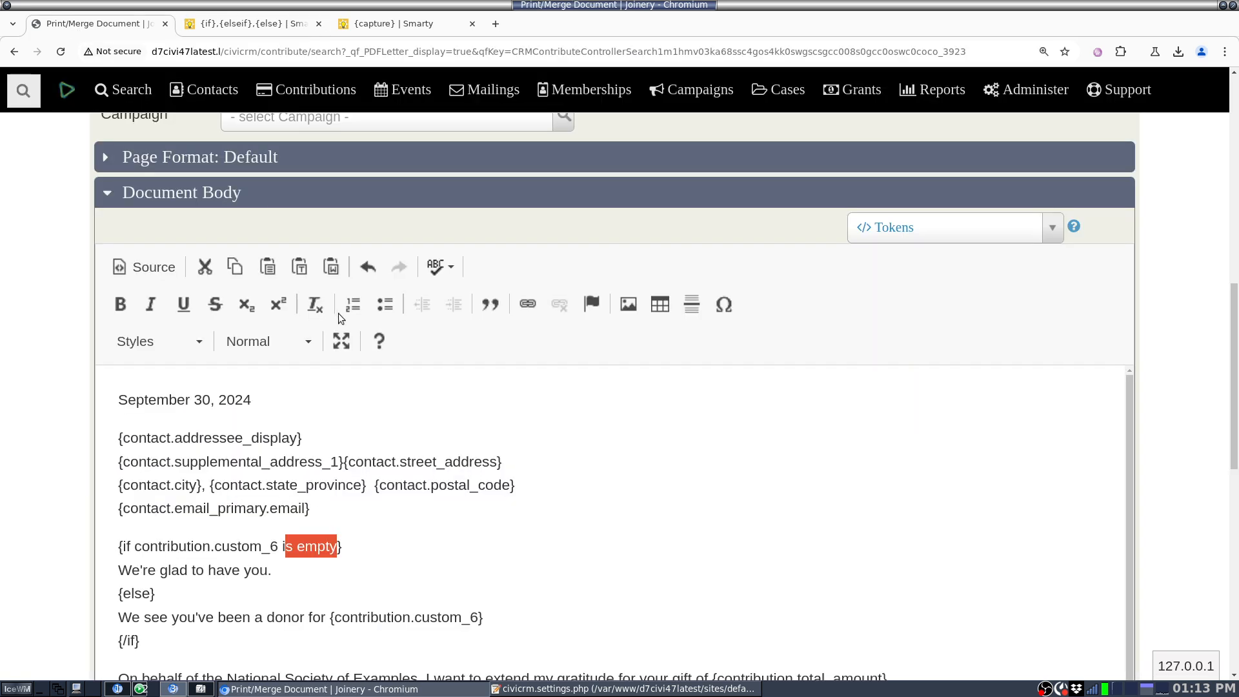
pyautogui.click(279, 546)
pyautogui.press('Delete')
pyautogui.press('Delete')
pyautogui.press('Delete')
pyautogui.press('Delete')
pyautogui.press('Delete')
pyautogui.press('Delete')
pyautogui.press('Delete')
pyautogui.press('Delete')
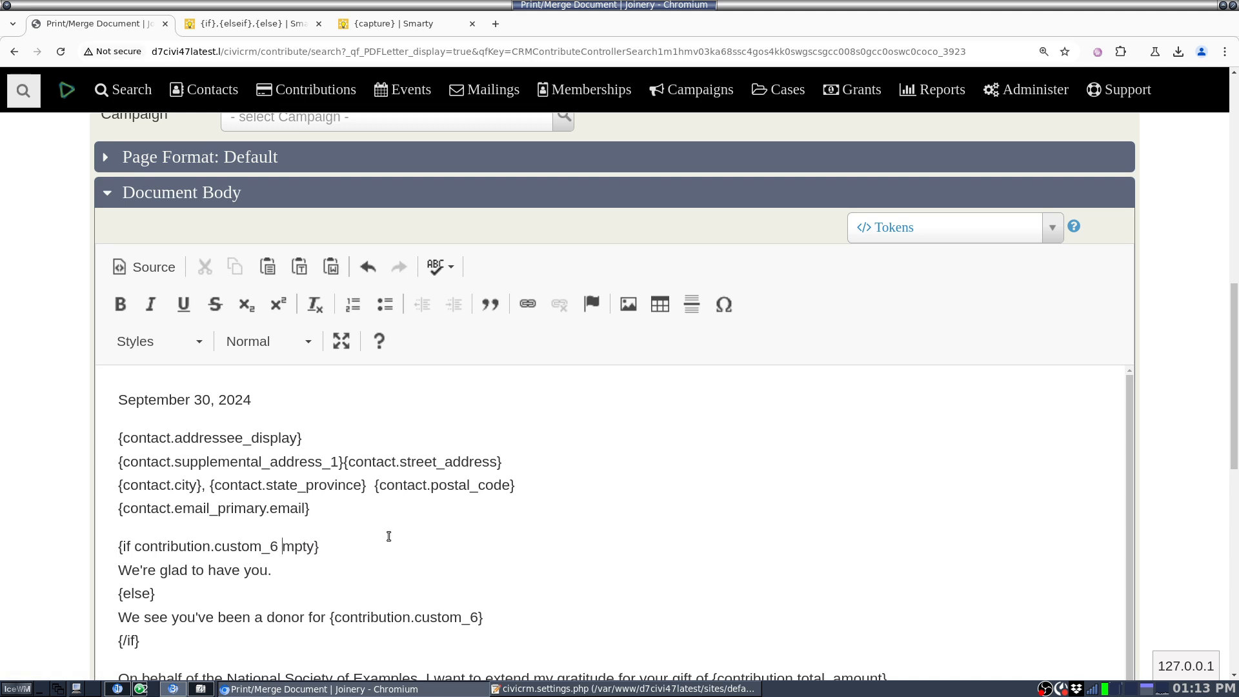
pyautogui.write("== '")
pyautogui.write("'")
pyautogui.hotkey('shift', 'Left')
pyautogui.hotkey('shift', 'Left')
pyautogui.write('""')
pyautogui.hotkey('shift', 'Left')
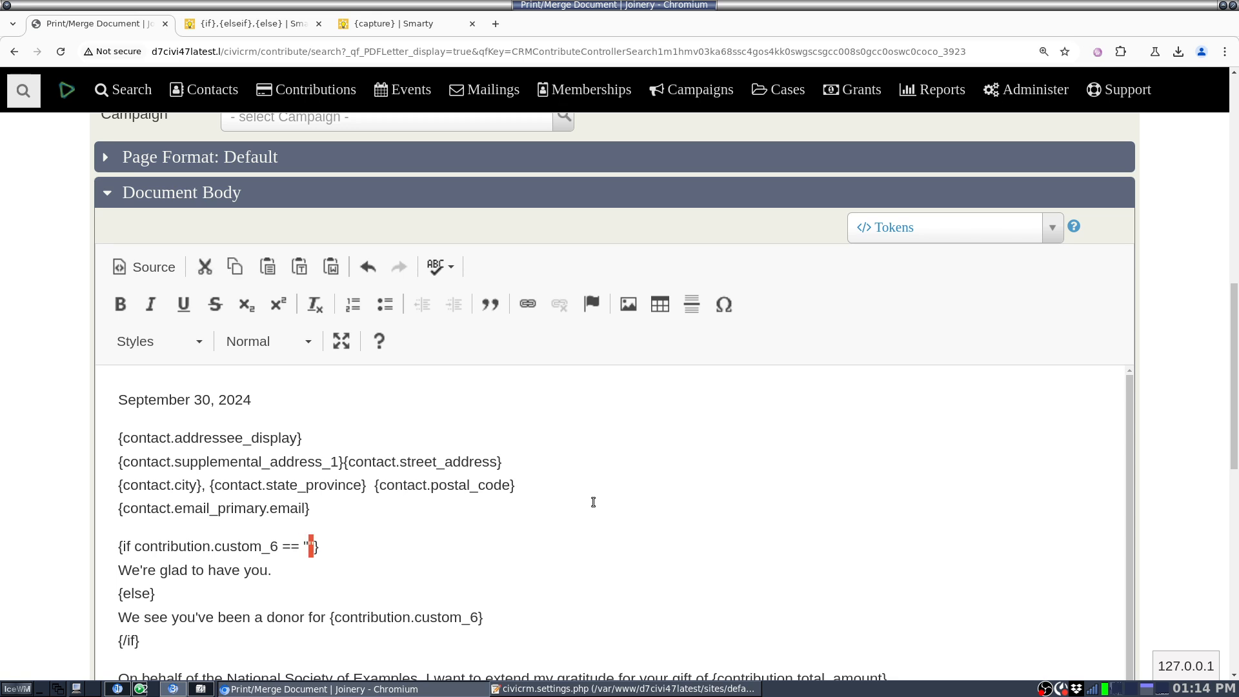
pyautogui.press('Left')
# Highlight the whole {if contribution.custom_6 == ""} line from its opening to its closing brace
pyautogui.press('Home')
pyautogui.hotkey('ctrl', 'shift', 'Right')
pyautogui.hotkey('ctrl', 'shift', 'Right')
pyautogui.hotkey('ctrl', 'shift', 'Right')
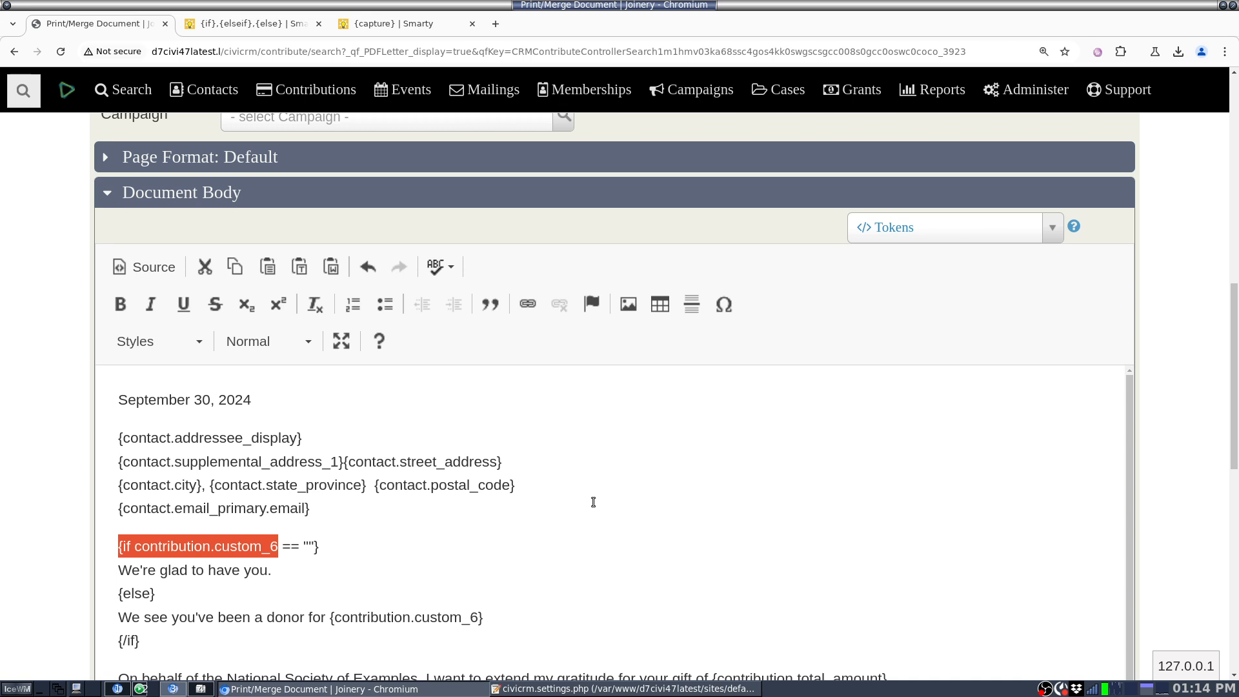
pyautogui.hotkey('shift', 'Right')
pyautogui.hotkey('shift', 'Right')
pyautogui.hotkey('shift', 'Right')
pyautogui.hotkey('shift', 'Right')
pyautogui.hotkey('shift', 'Right')
pyautogui.hotkey('shift', 'Right')
pyautogui.hotkey('shift', 'Right')
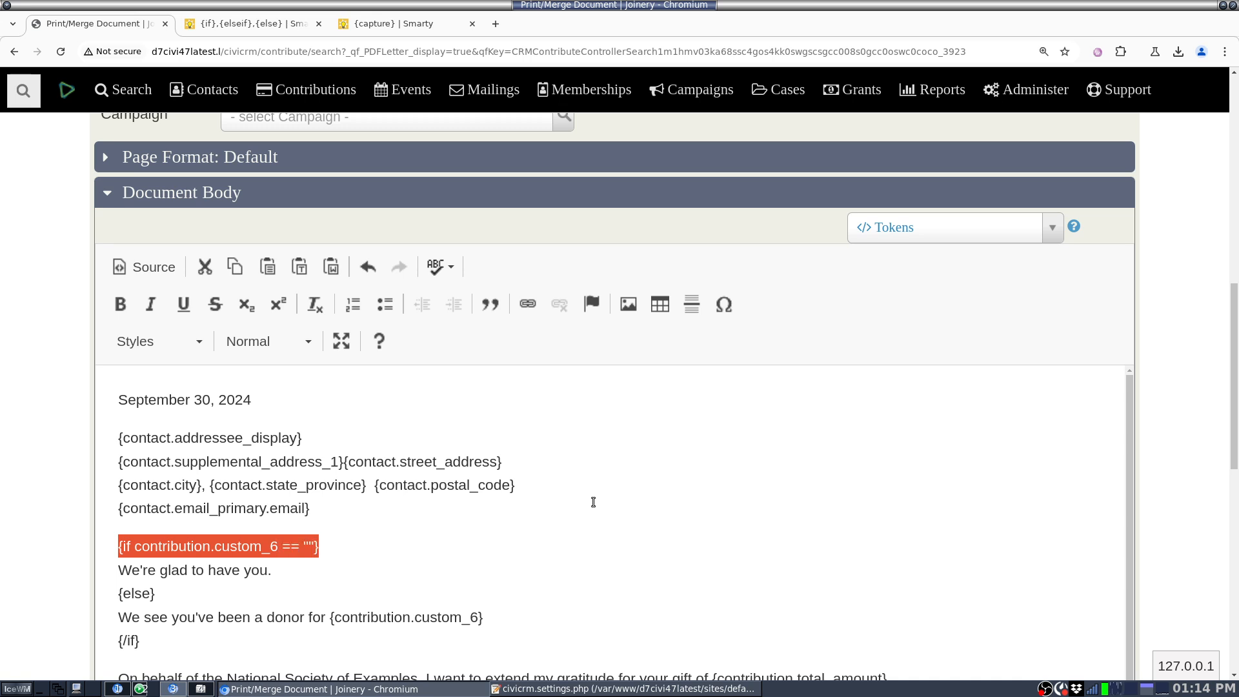
# Highlight the rest of the conditional block, from "We're glad to have you." through the closing {/if}
pyautogui.press('Right')
pyautogui.hotkey('shift', 'Down')
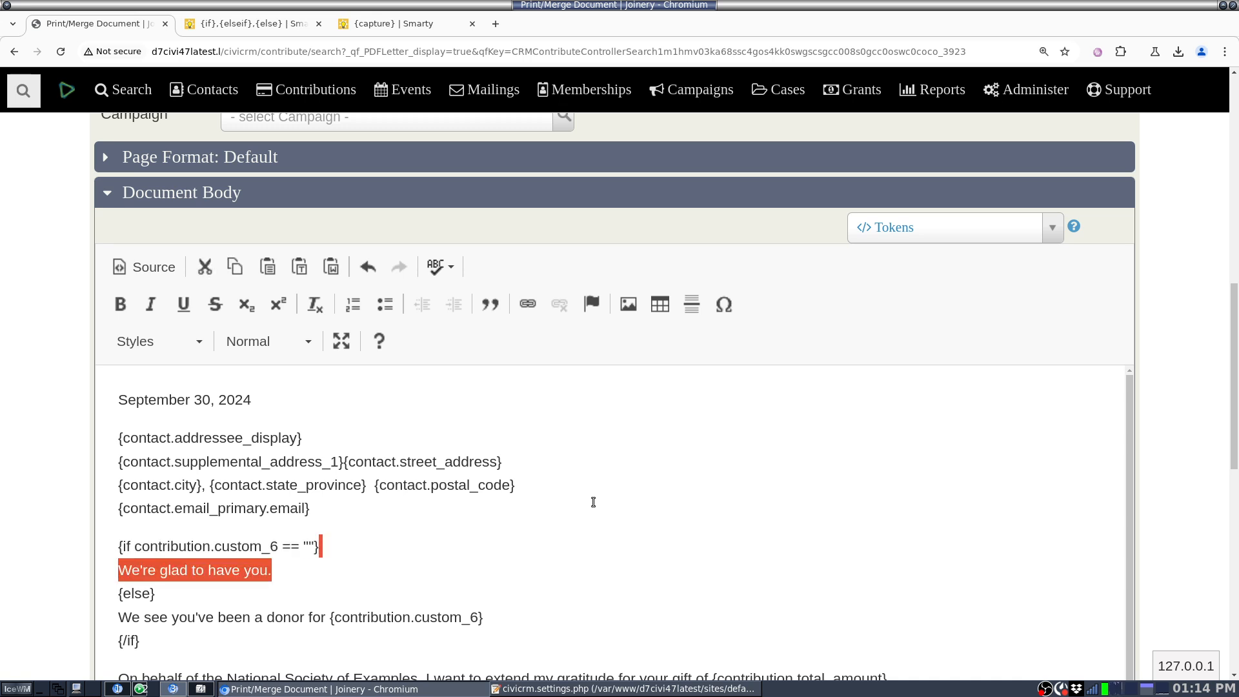
pyautogui.hotkey('shift', 'Down')
pyautogui.hotkey('shift', 'Down')
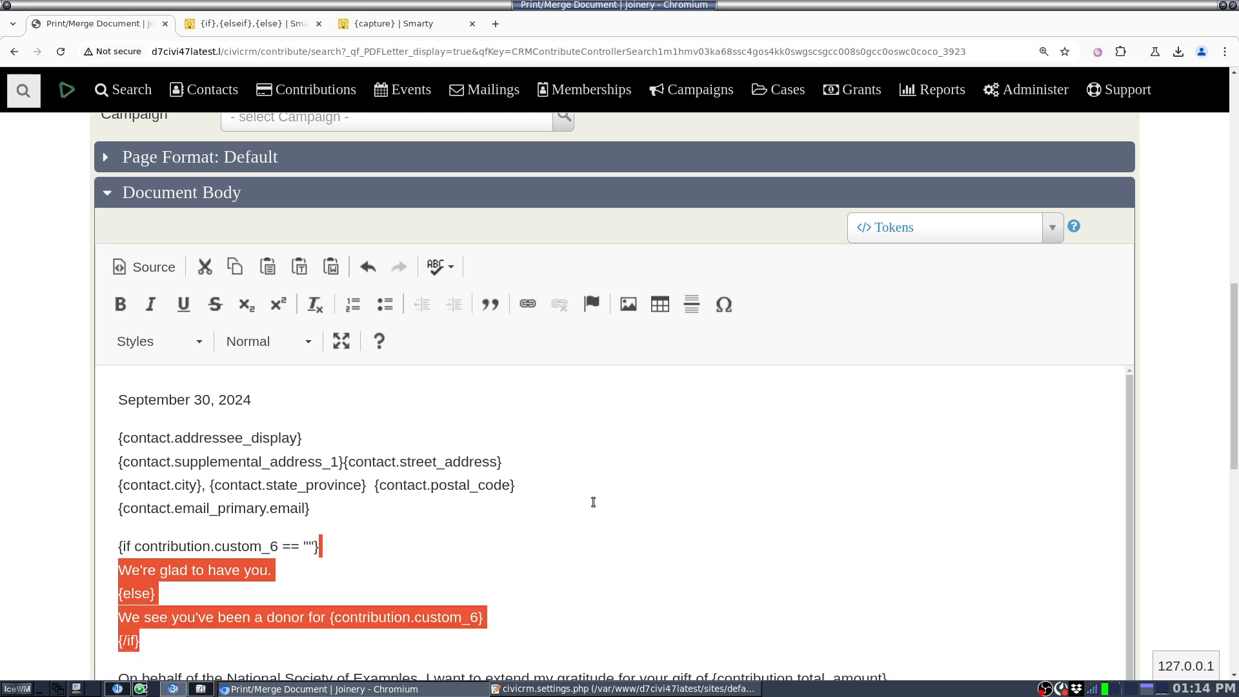
# Highlight the closing {/if} line and the contribution.custom_6 text in the letter's {if} condition
pyautogui.hotkey('shift', 'Up')
pyautogui.hotkey('shift', 'End')
pyautogui.hotkey('shift', 'Down')
pyautogui.press('Right')
pyautogui.hotkey('shift', 'Home')
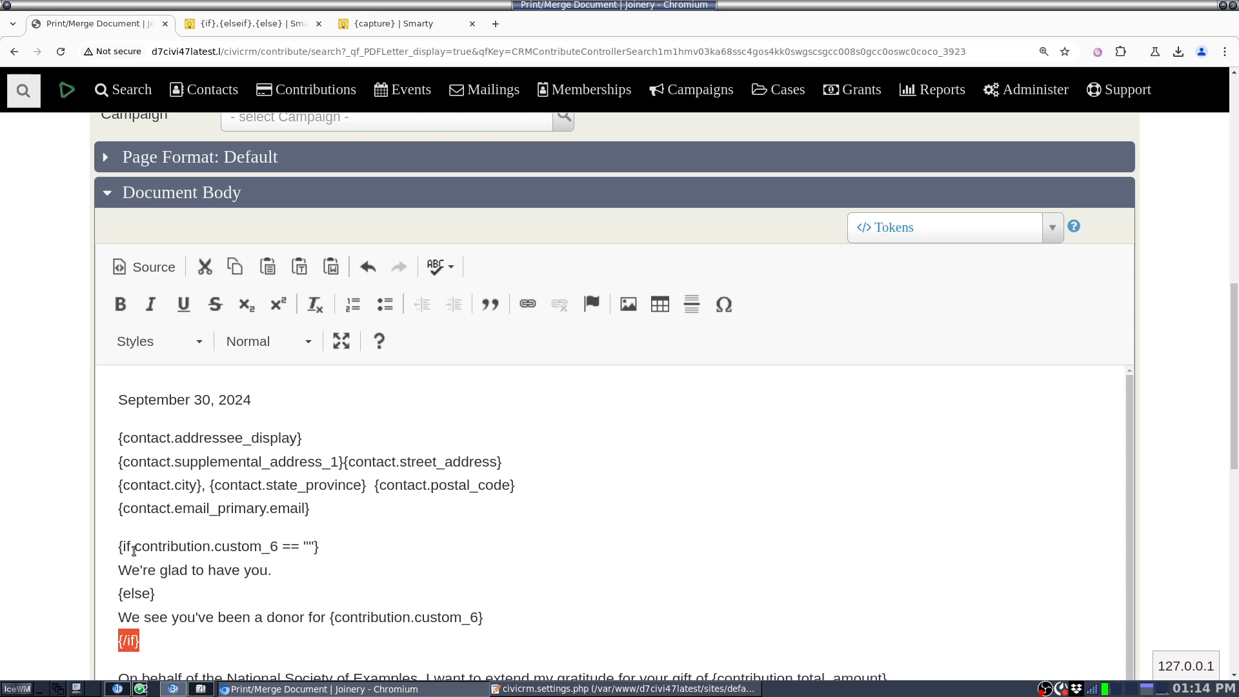
pyautogui.moveTo(134, 546); pyautogui.dragTo(280, 547)
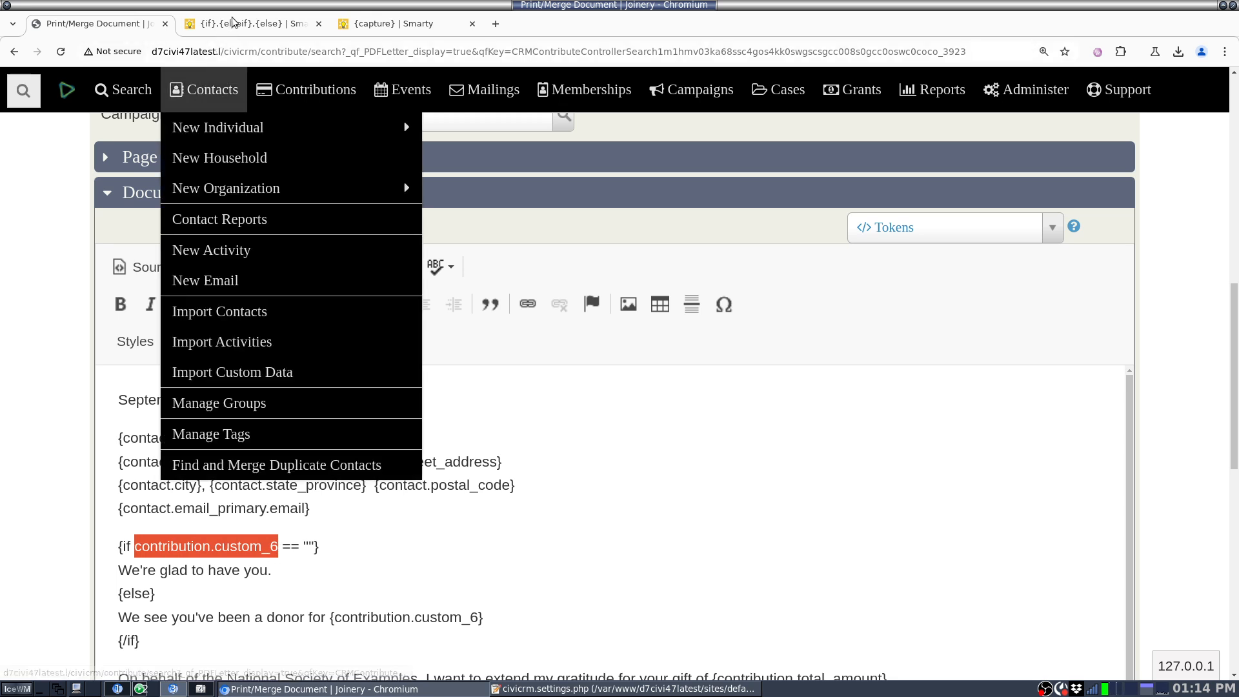
# Switch to the Smarty {if} documentation and highlight the $name and $amount variables in the Example 7.44 conditions
pyautogui.hotkey('ctrl', 'Tab')
pyautogui.moveTo(403, 513); pyautogui.dragTo(374, 513)
pyautogui.tripleClick(374, 513)
pyautogui.click(362, 512)
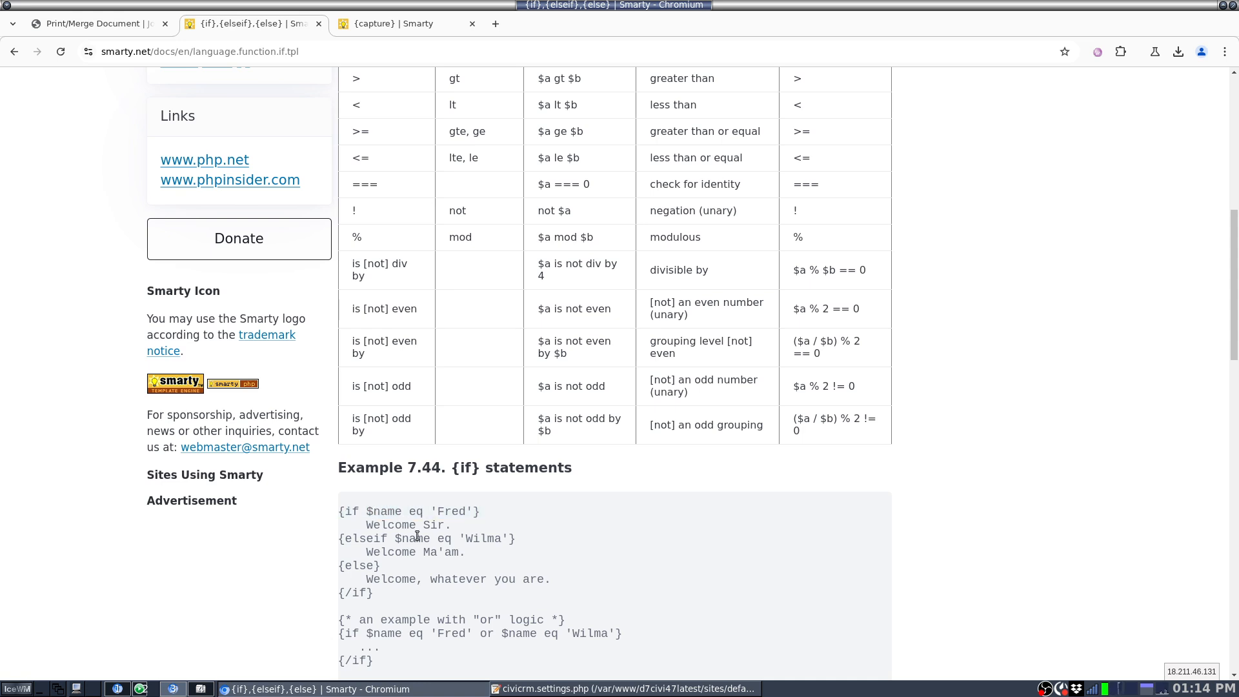
pyautogui.scroll(-3, 416, 537)
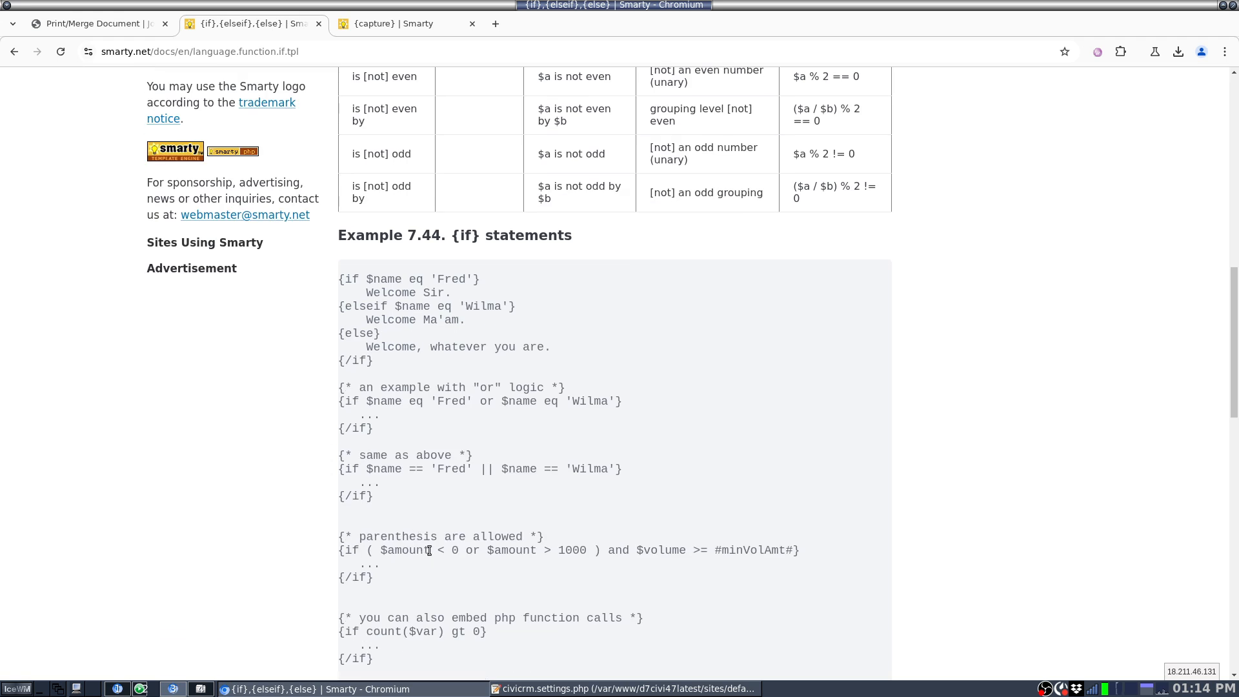
pyautogui.moveTo(431, 550); pyautogui.dragTo(382, 548)
pyautogui.moveTo(366, 279); pyautogui.dragTo(405, 278)
pyautogui.click(406, 278)
pyautogui.moveTo(402, 469); pyautogui.dragTo(368, 470)
# Back in the letter, replace contribution.custom_6 in the {if} condition with $value and select the new variable
pyautogui.click(113, 27)
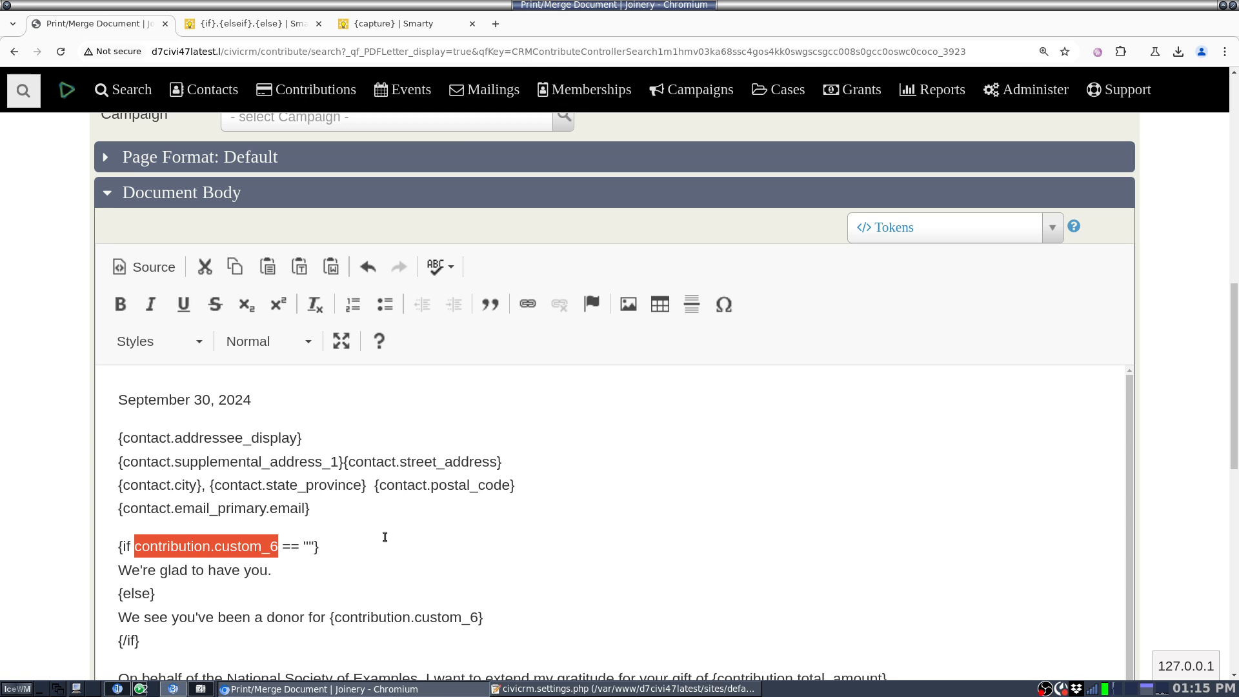
pyautogui.write('$')
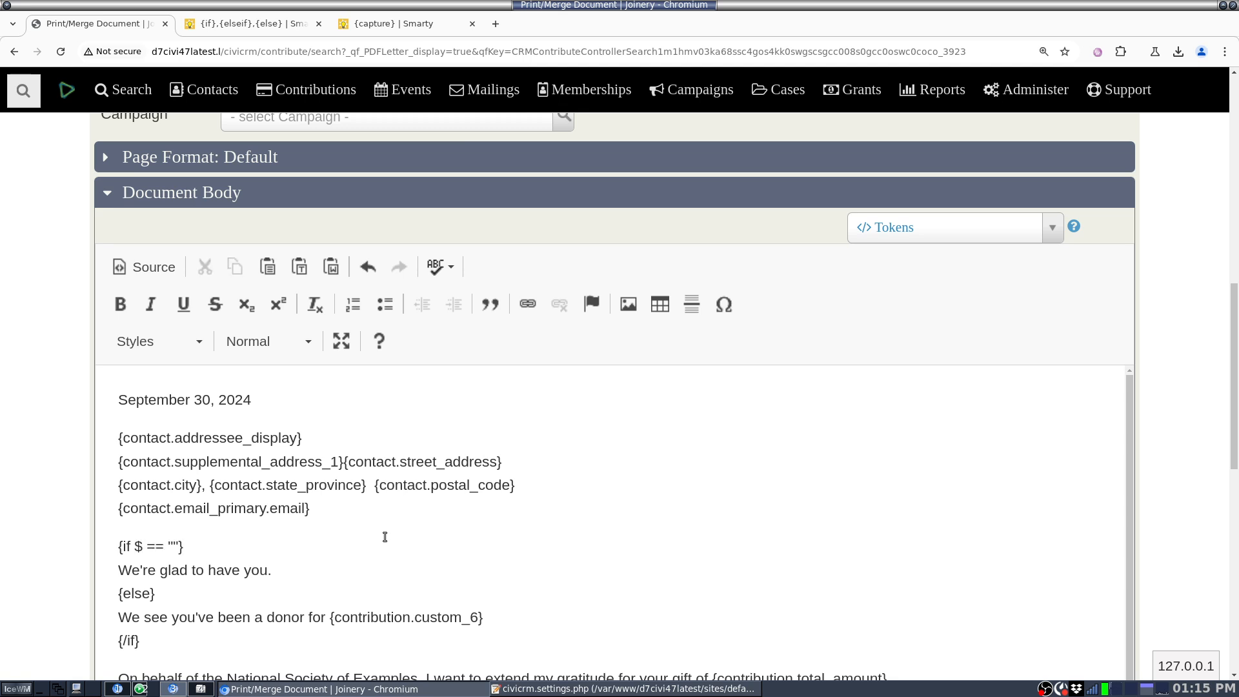
pyautogui.write('value')
pyautogui.hotkey('shift', 'Left')
pyautogui.hotkey('shift', 'Left')
pyautogui.hotkey('shift', 'Left')
pyautogui.hotkey('shift', 'Left')
pyautogui.hotkey('shift', 'Left')
pyautogui.hotkey('shift', 'Left')
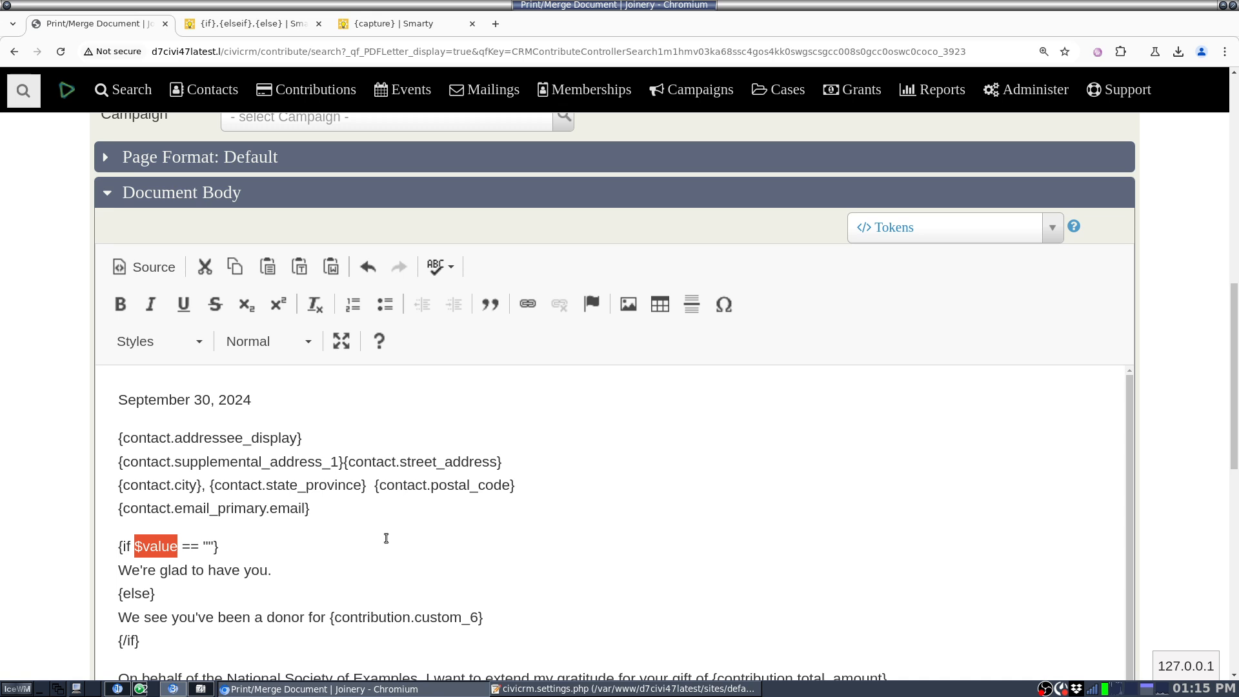
# Highlight the {if $value == ""} line from its opening brace onward
pyautogui.click(200, 547)
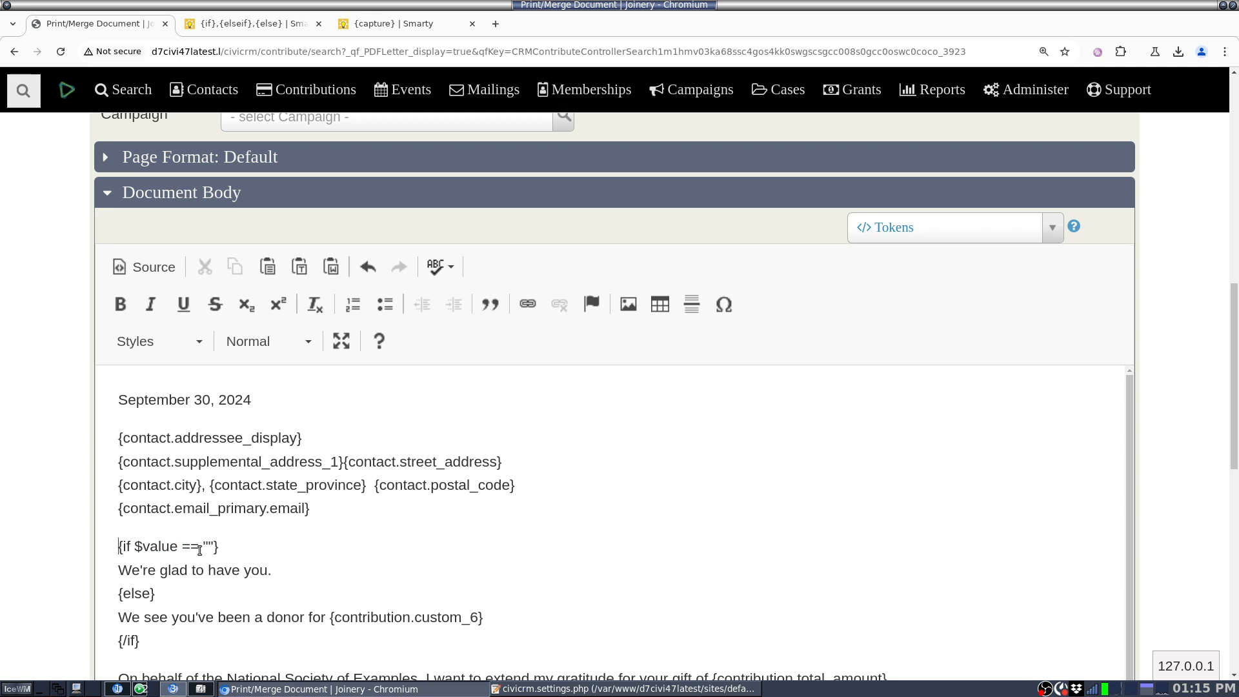
pyautogui.press('Home')
pyautogui.hotkey('shift', 'Right')
pyautogui.hotkey('shift', 'Right')
pyautogui.hotkey('shift', 'Right')
pyautogui.hotkey('shift', 'Right')
pyautogui.hotkey('shift', 'Right')
pyautogui.hotkey('shift', 'Right')
pyautogui.hotkey('shift', 'Right')
pyautogui.hotkey('shift', 'Right')
pyautogui.hotkey('shift', 'Right')
pyautogui.hotkey('shift', 'Right')
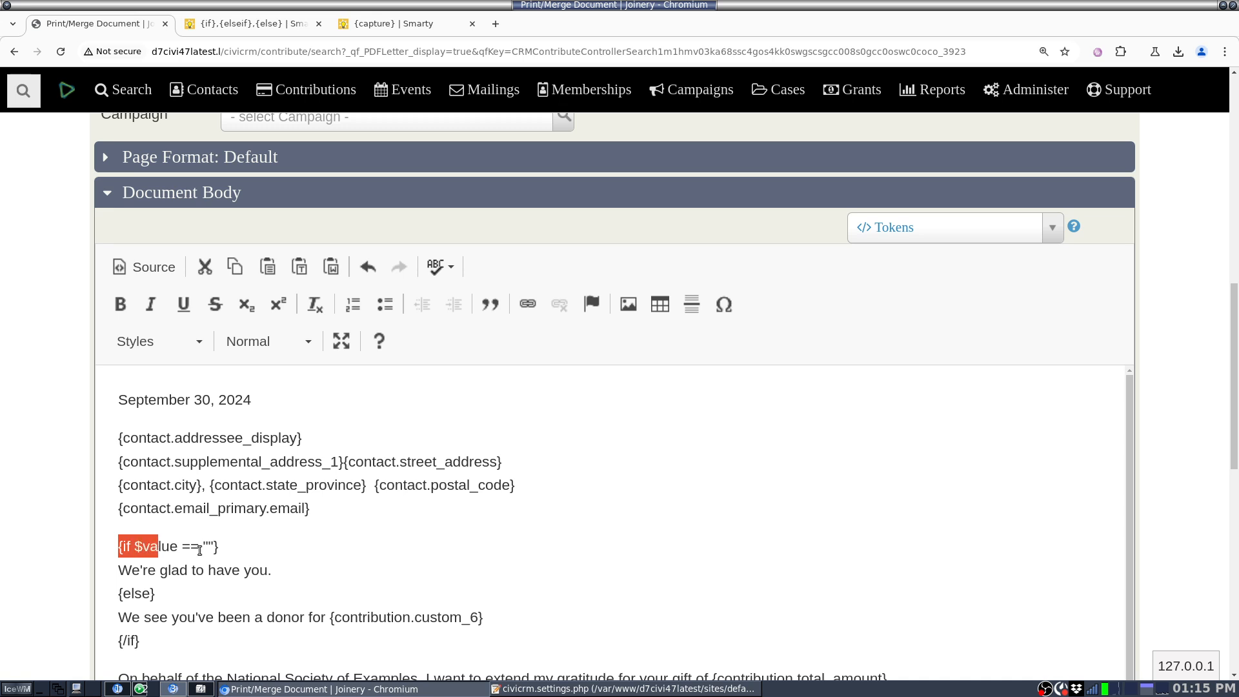
pyautogui.hotkey('shift', 'Right')
pyautogui.hotkey('shift', 'Right')
pyautogui.hotkey('shift', 'Right')
pyautogui.hotkey('shift', 'Right')
pyautogui.hotkey('shift', 'Right')
pyautogui.hotkey('shift', 'Right')
# Extend the highlight line by line from the {if} condition through the closing {/if}
pyautogui.hotkey('shift', 'Down')
pyautogui.hotkey('shift', 'End')
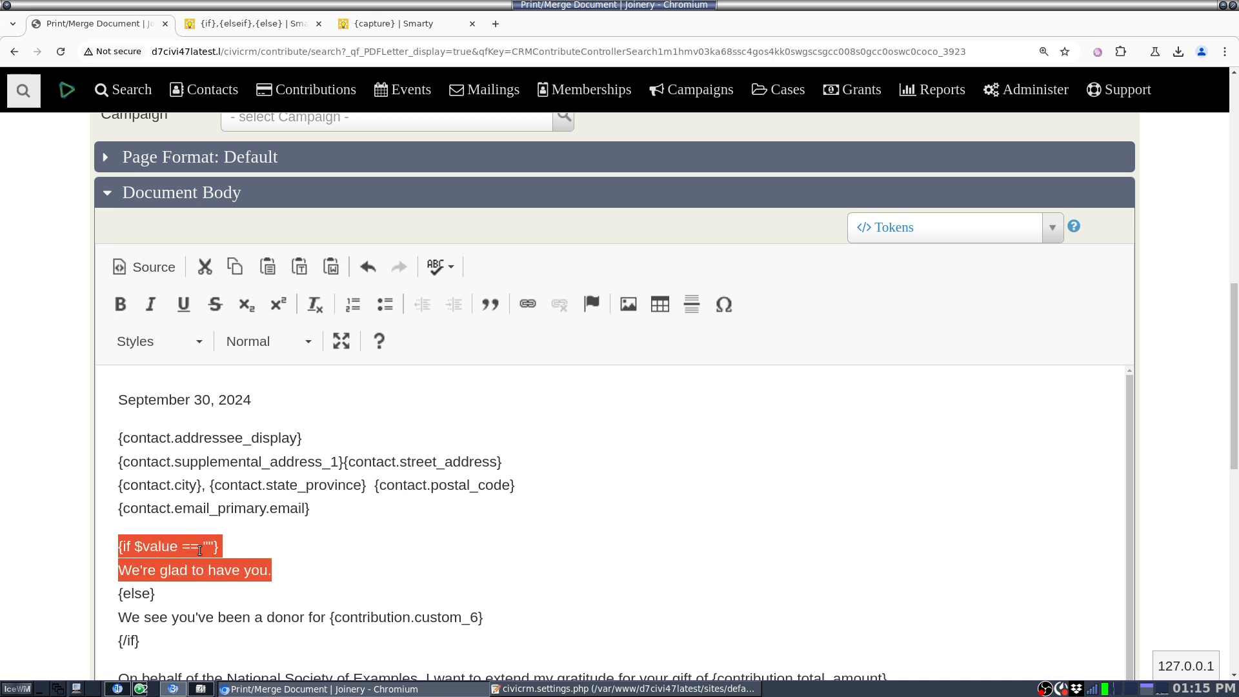
pyautogui.hotkey('shift', 'Right')
pyautogui.hotkey('shift', 'Right')
pyautogui.hotkey('shift', 'End')
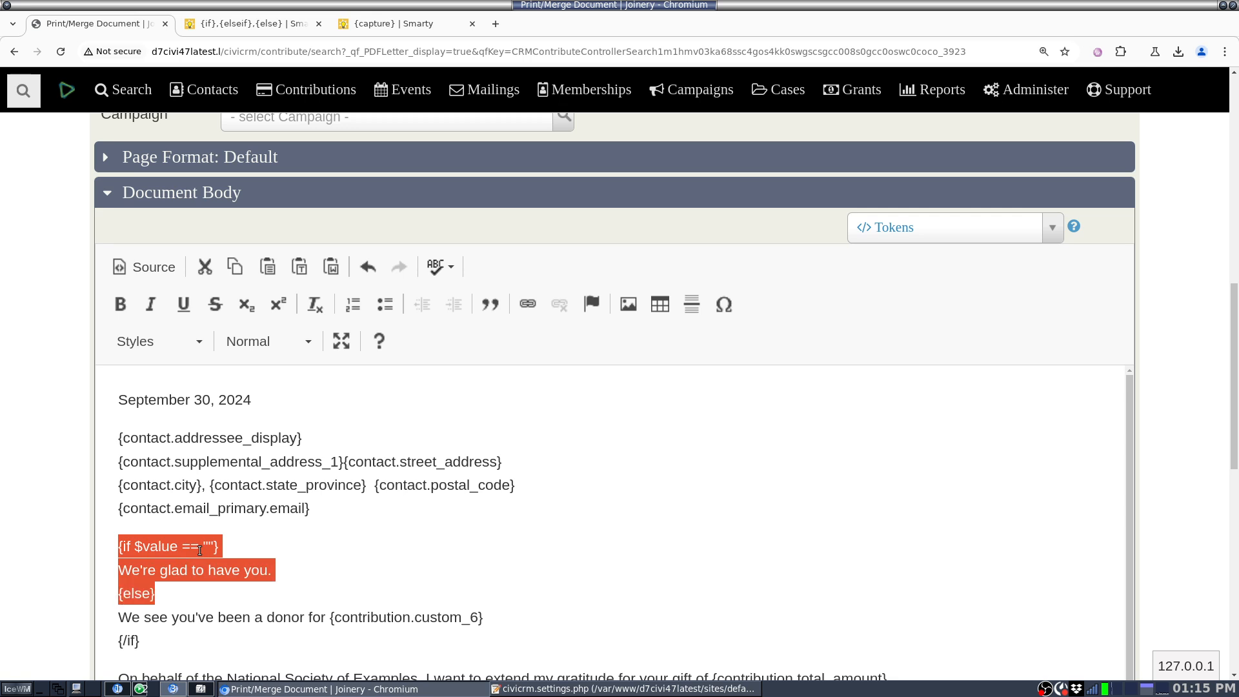
pyautogui.hotkey('shift', 'Right')
pyautogui.hotkey('shift', 'End')
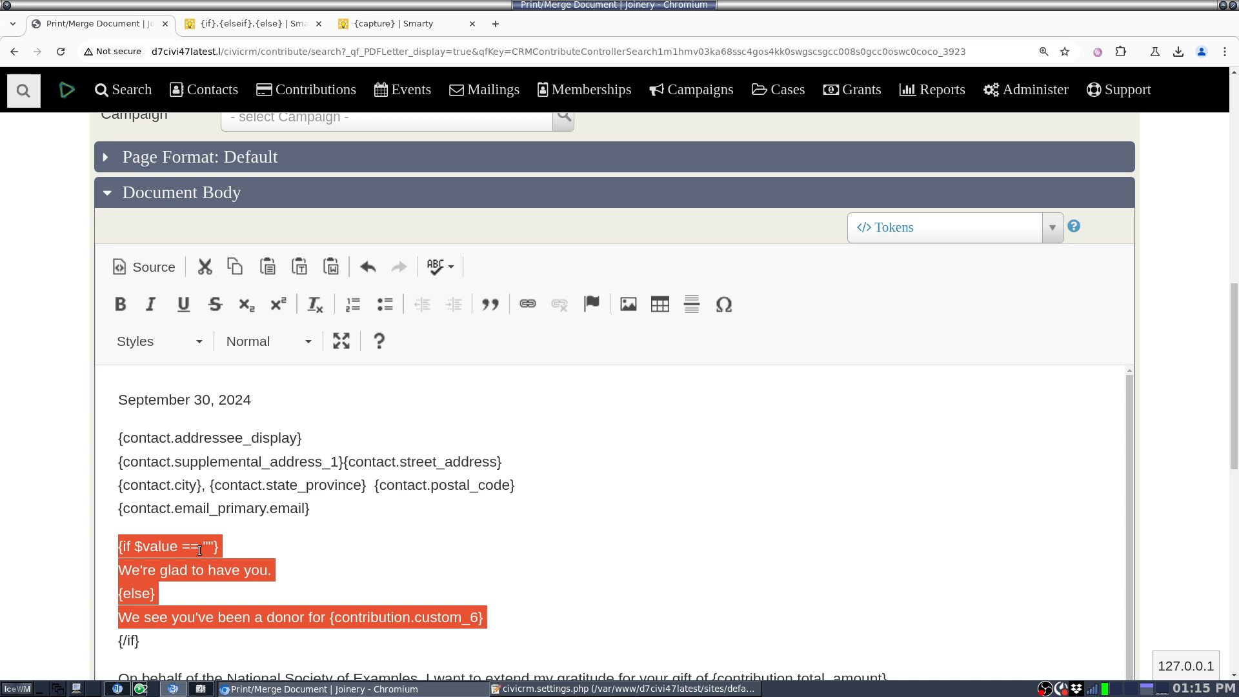
pyautogui.hotkey('shift', 'Right')
pyautogui.hotkey('shift', 'End')
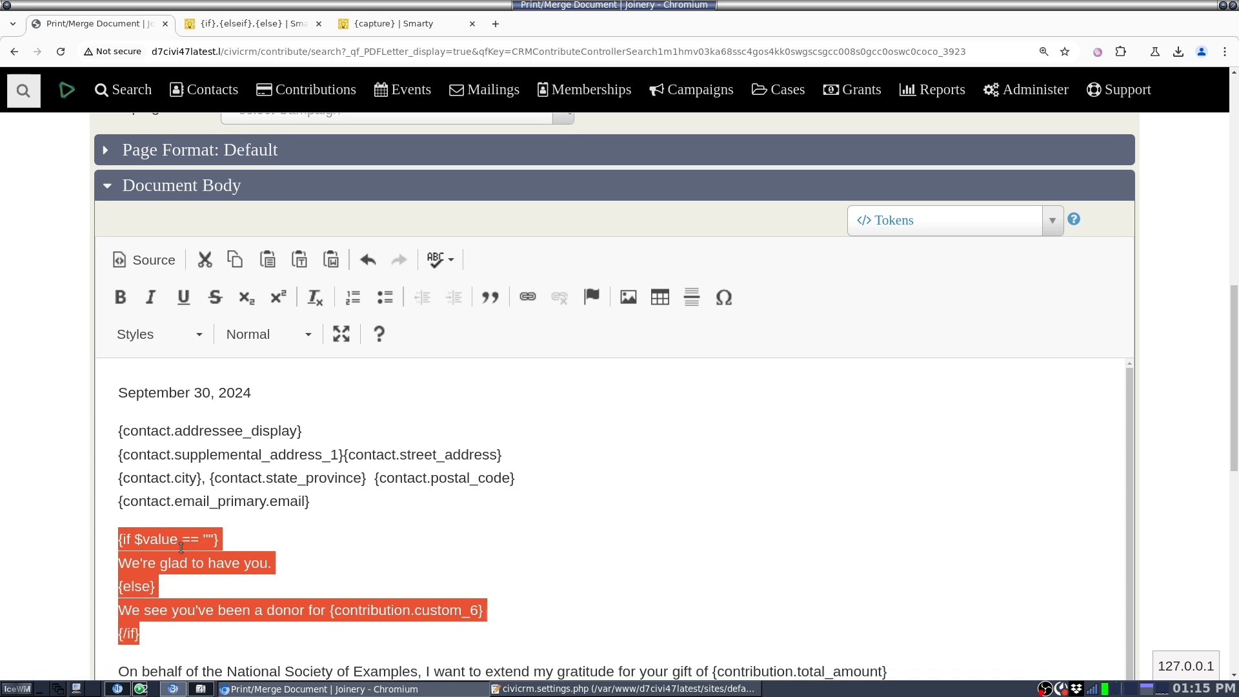
# Highlight the whole conditional block again and compare it with the Smarty {if} documentation before returning to the letter
pyautogui.click(240, 558)
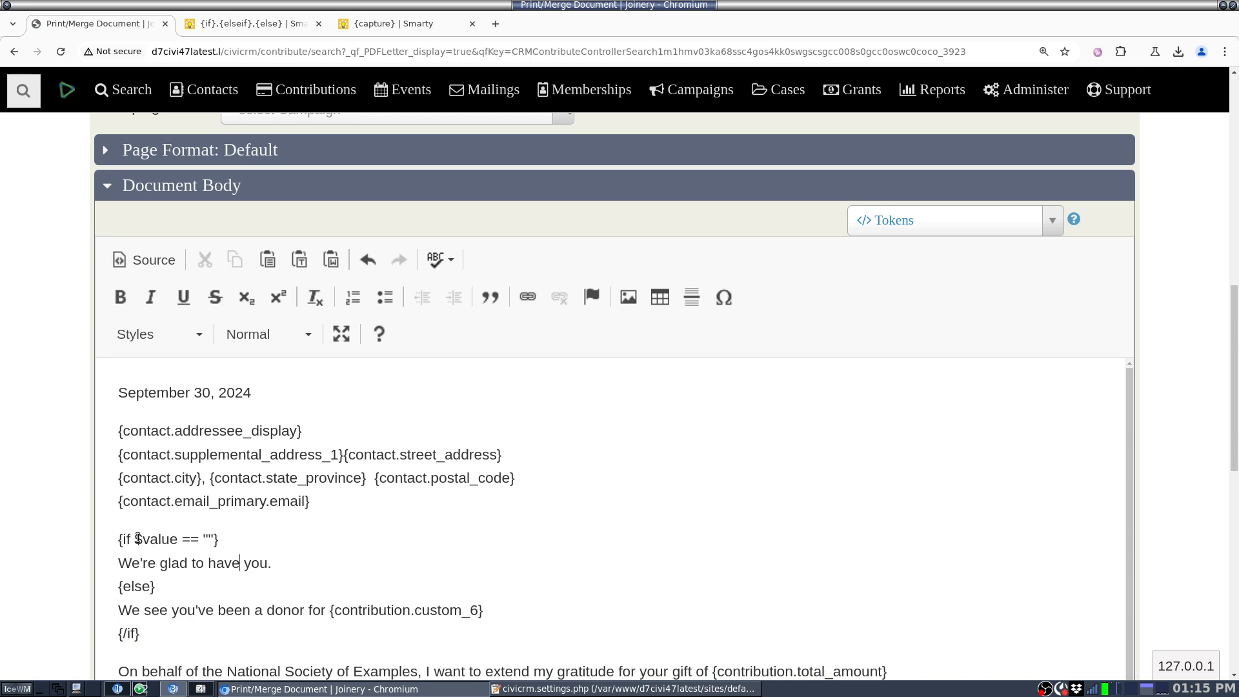
pyautogui.moveTo(120, 538); pyautogui.dragTo(177, 636)
pyautogui.click(216, 25)
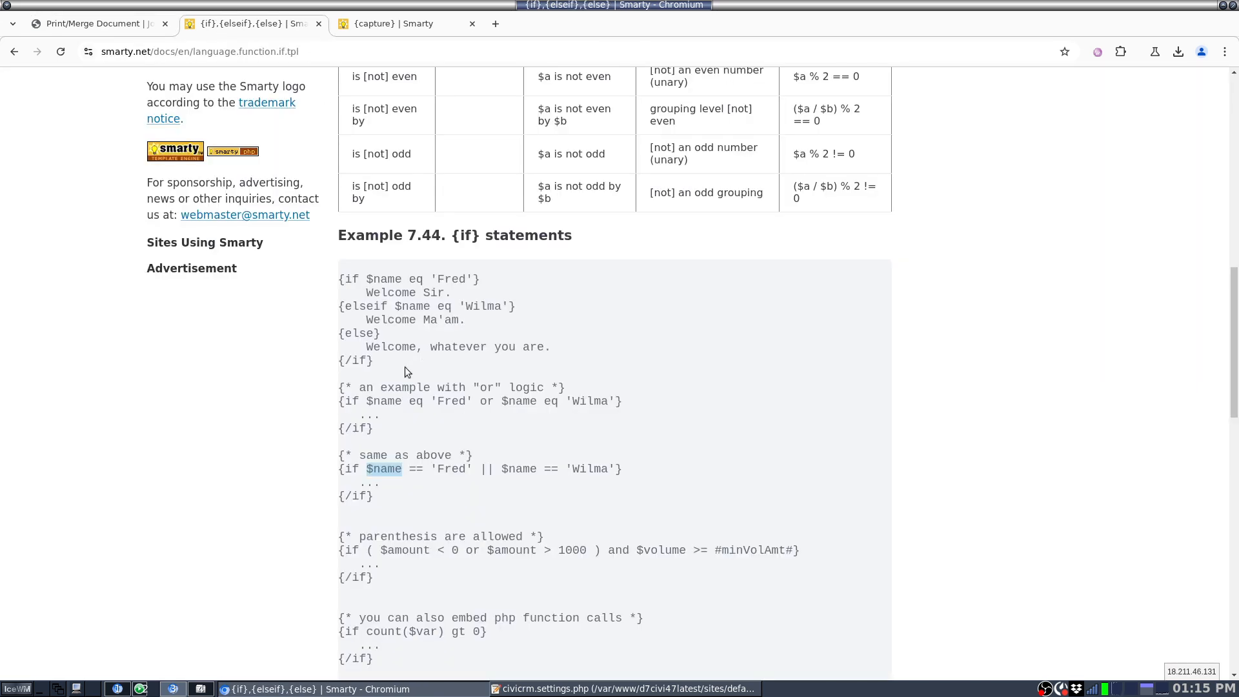
pyautogui.scroll(5, 404, 366)
pyautogui.click(107, 24)
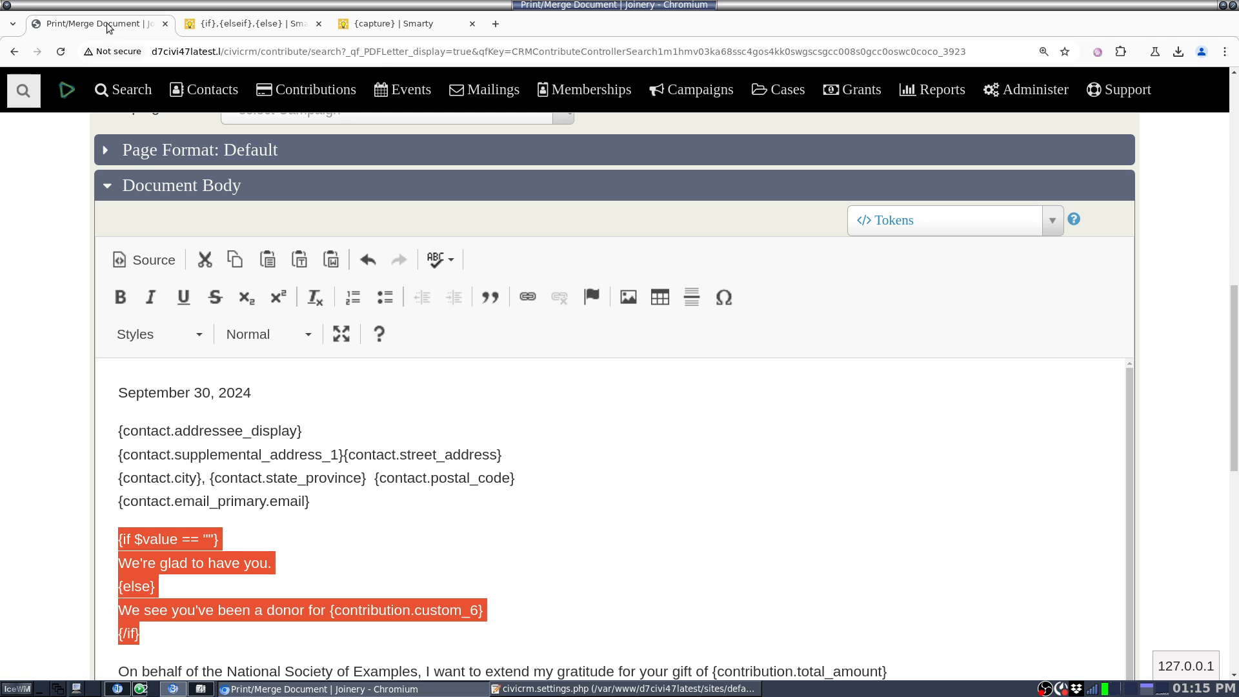
pyautogui.click(318, 538)
pyautogui.moveTo(288, 525); pyautogui.dragTo(317, 640)
pyautogui.click(317, 640)
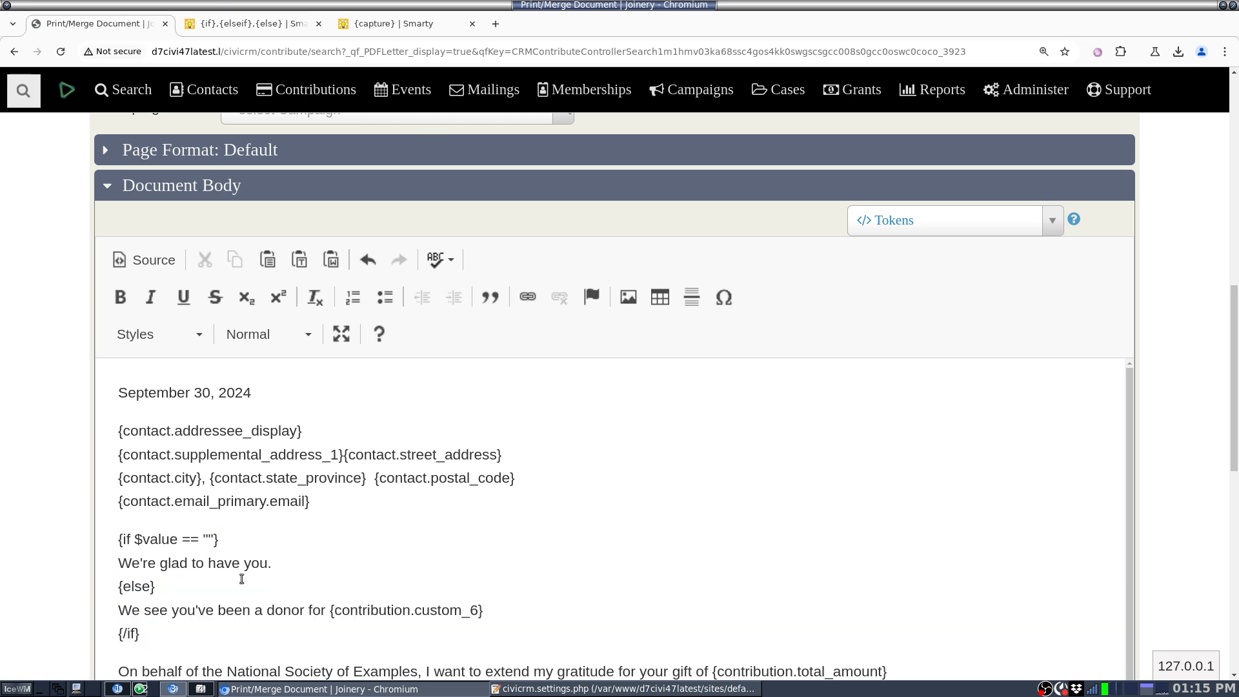
# Highlight $value in the condition and the {contribution.custom_6} token in the donor sentence to compare them
pyautogui.moveTo(178, 542); pyautogui.dragTo(134, 544)
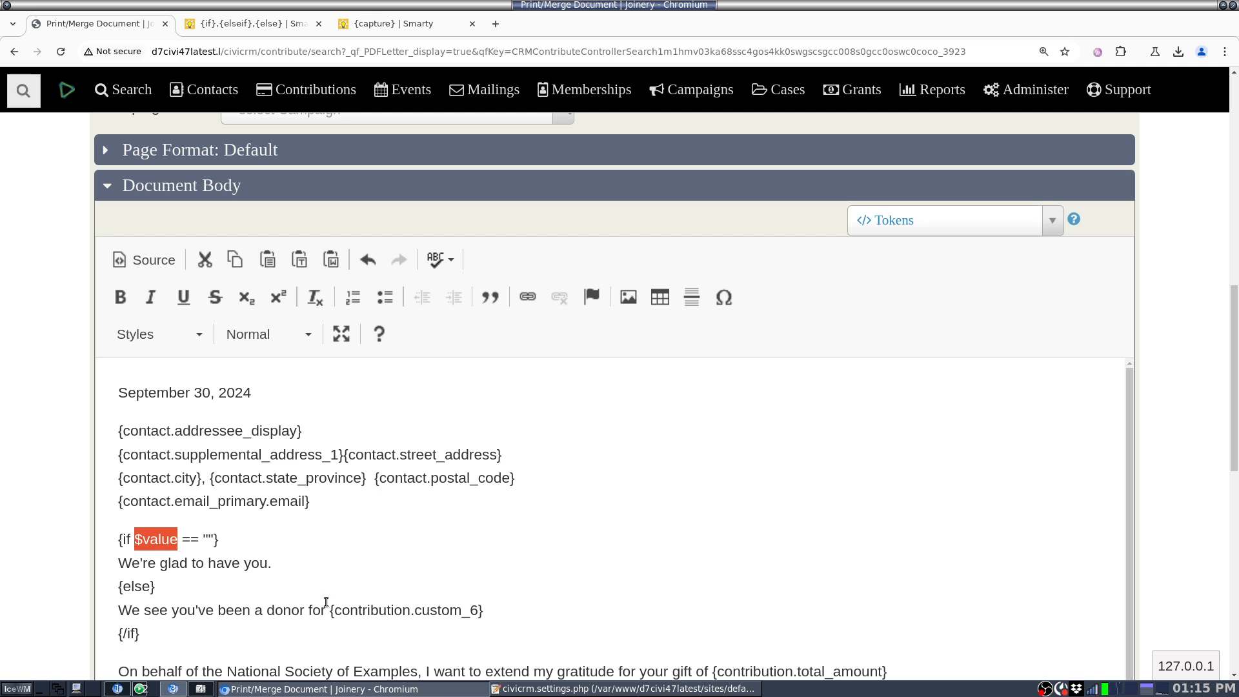
pyautogui.moveTo(329, 610); pyautogui.dragTo(485, 611)
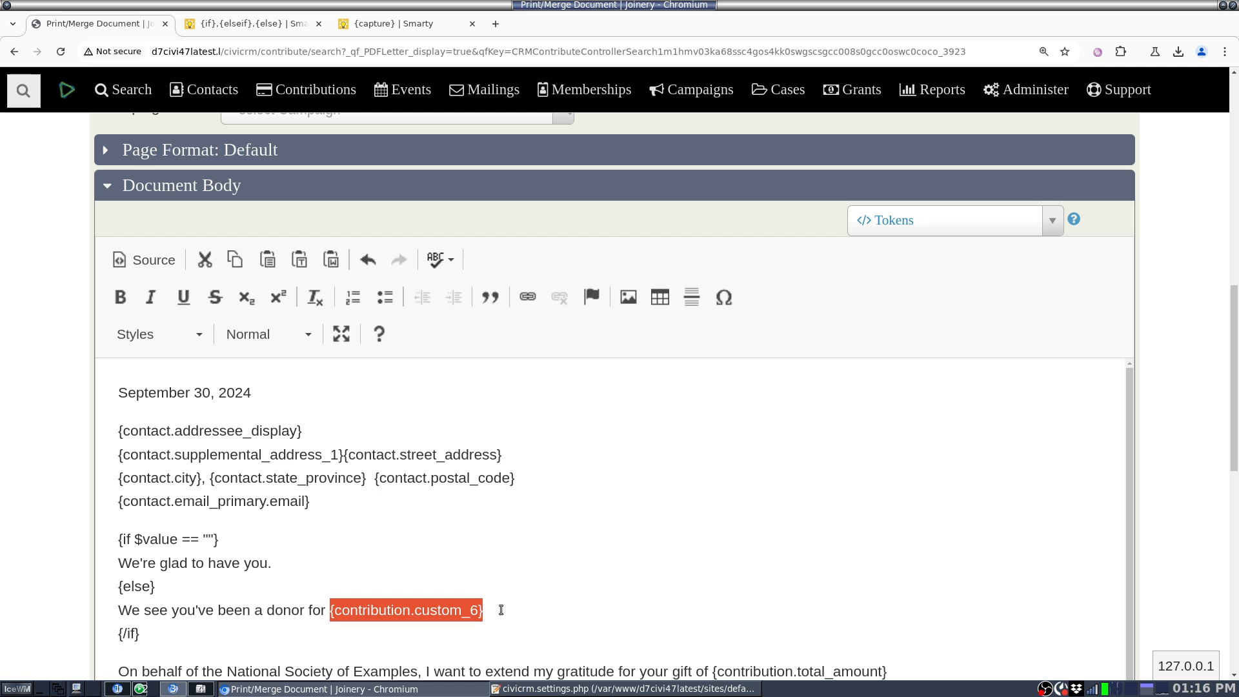
pyautogui.click(501, 609)
pyautogui.hotkey('ctrl', 'shift', 'Left')
pyautogui.hotkey('ctrl', 'shift', 'Left')
pyautogui.press('Up')
pyautogui.press('Up')
pyautogui.press('Up')
pyautogui.press('Left')
pyautogui.press('Left')
pyautogui.press('Left')
pyautogui.press('Left')
pyautogui.press('Left')
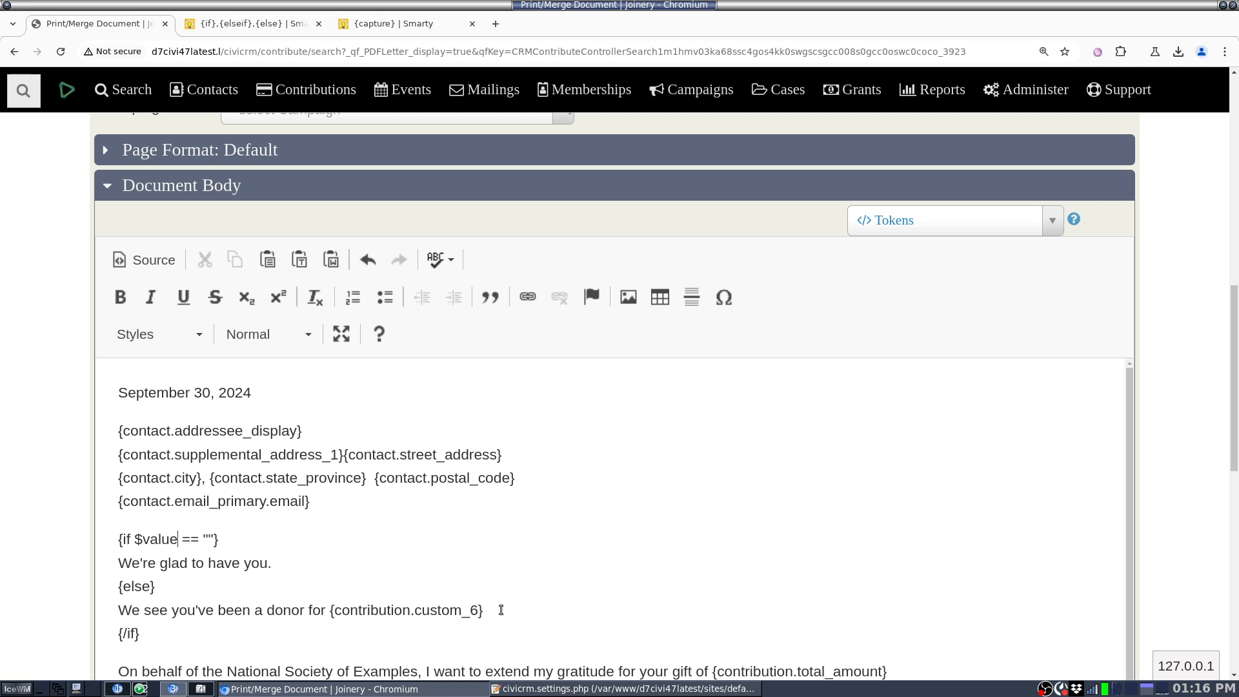
pyautogui.hotkey('ctrl', 'shift', 'Left')
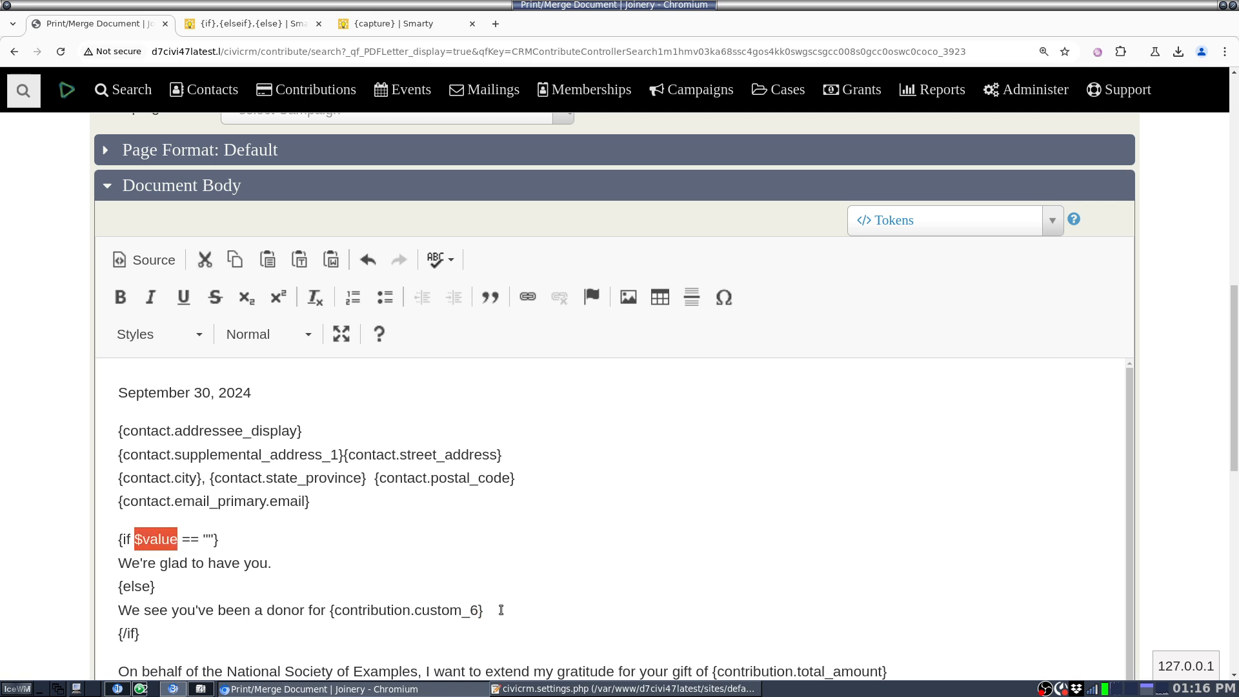
# Add a new line above the {if} condition and paste a copy of the donor sentence's {contribution.custom_6} token there
pyautogui.press('Up')
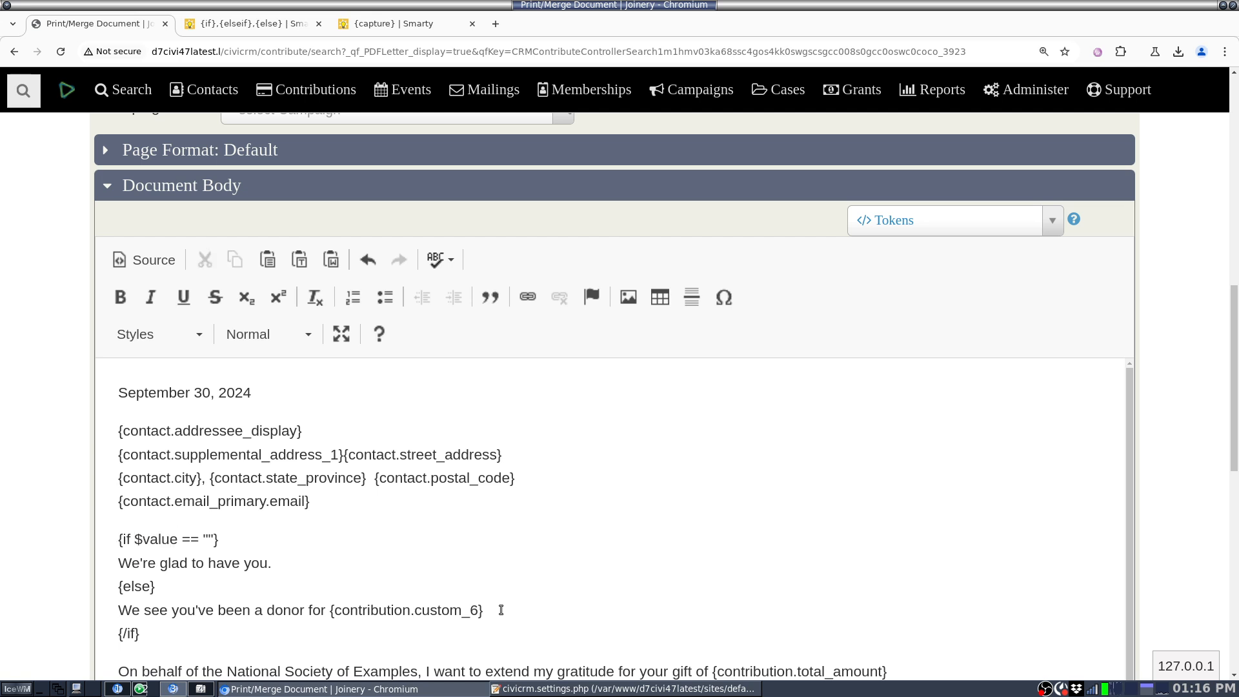
pyautogui.press('Return')
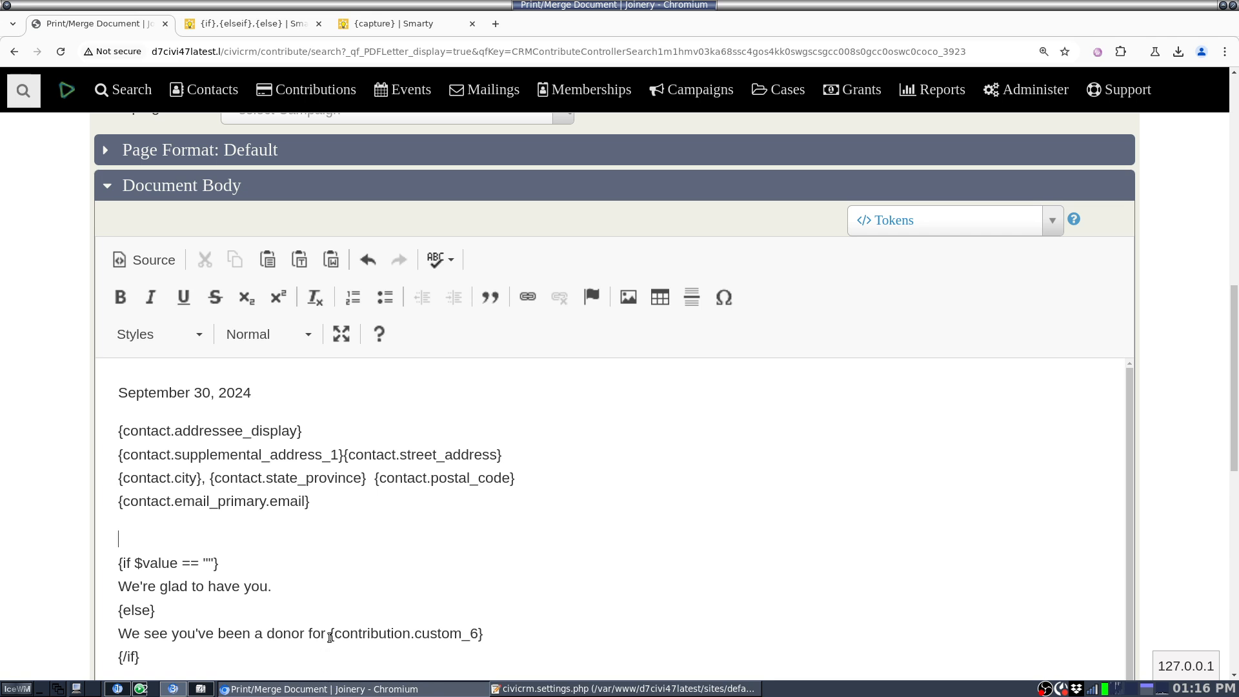
pyautogui.moveTo(330, 637); pyautogui.dragTo(493, 630)
pyautogui.hotkey('ctrl', 'c')
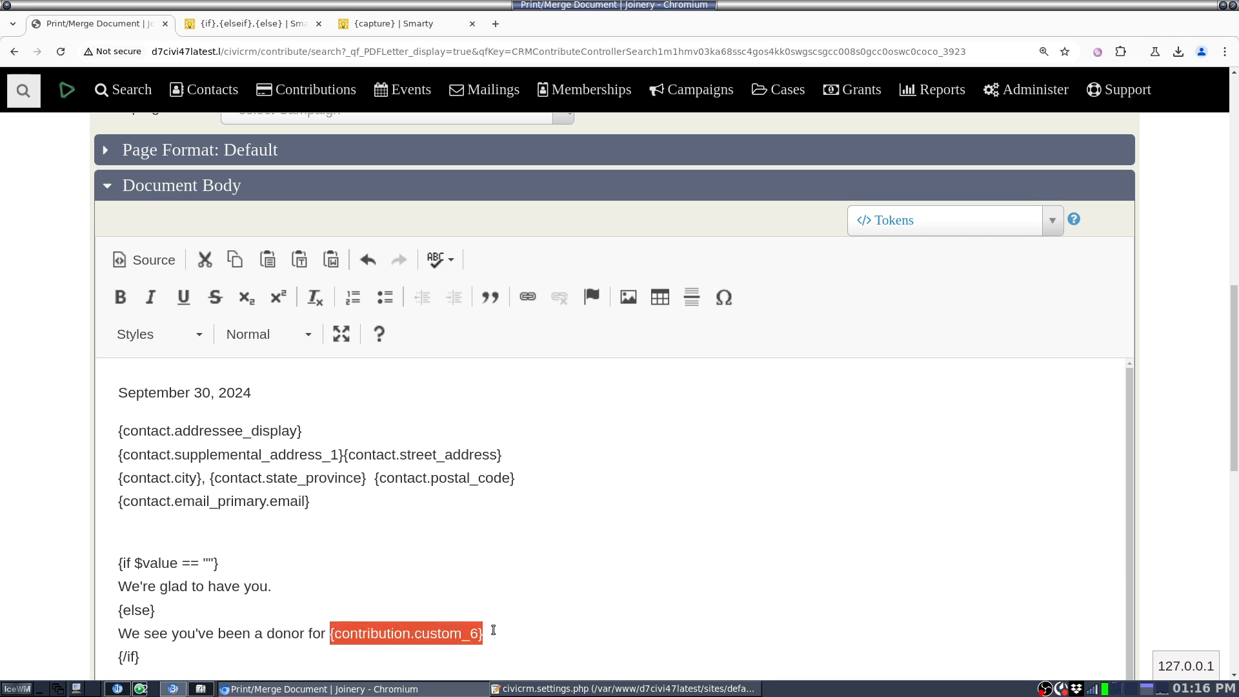
pyautogui.hotkey('ctrl', 'z')
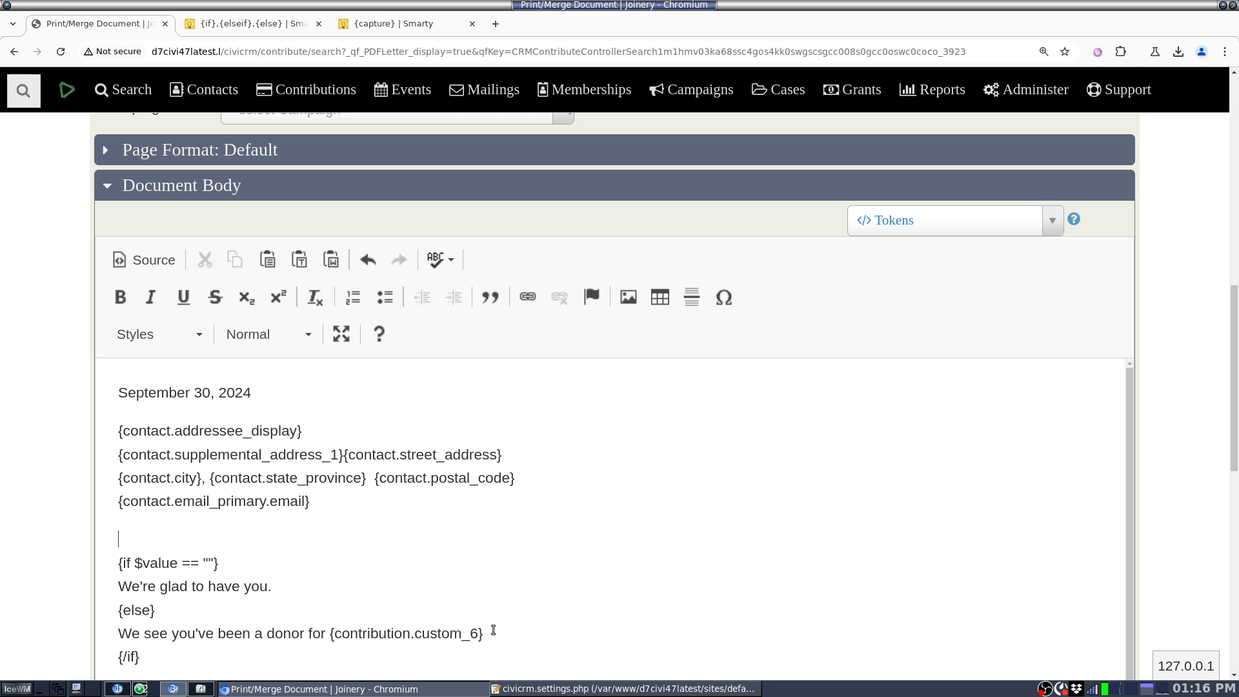
pyautogui.hotkey('ctrl', 'v')
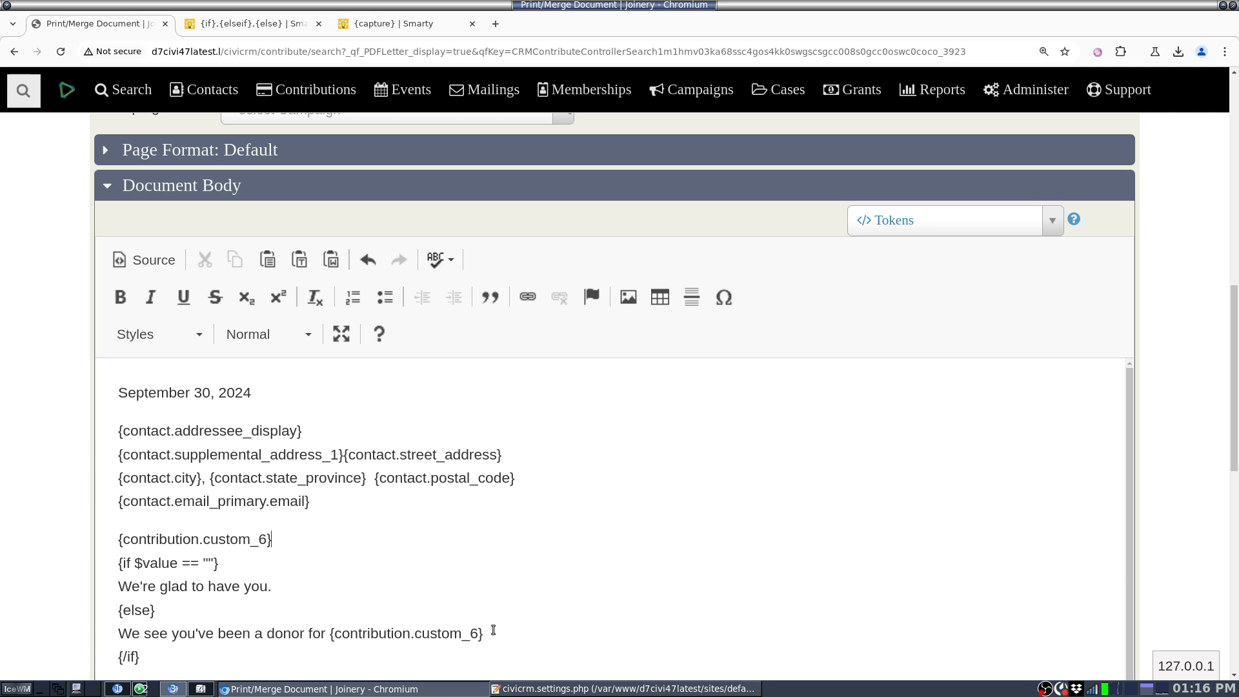
# Highlight the pasted {contribution.custom_6} line and the $value variable in the condition beneath it
pyautogui.hotkey('shift', 'Home')
pyautogui.press('Left')
pyautogui.hotkey('ctrl', 'shift', 'Right')
pyautogui.hotkey('ctrl', 'shift', 'Right')
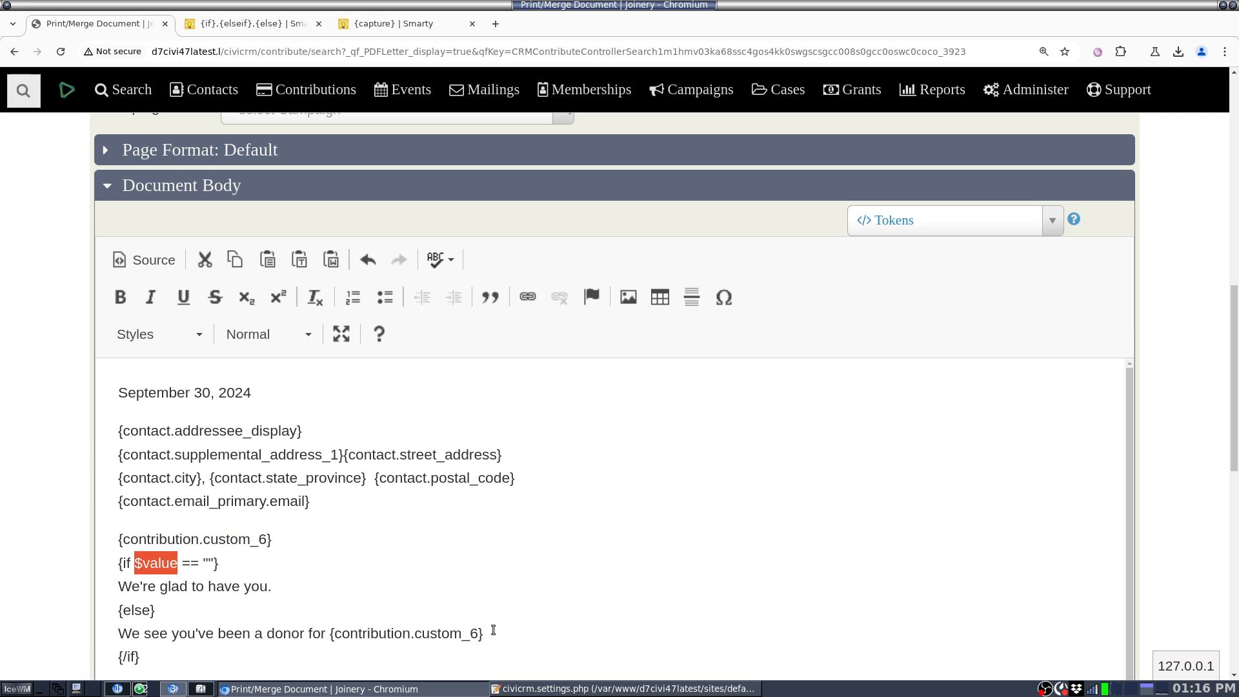
# Wrap the token above the condition in capture tags, making the line {capture}{contribution.custom_6}{/capture}
pyautogui.press('Up')
pyautogui.write('{')
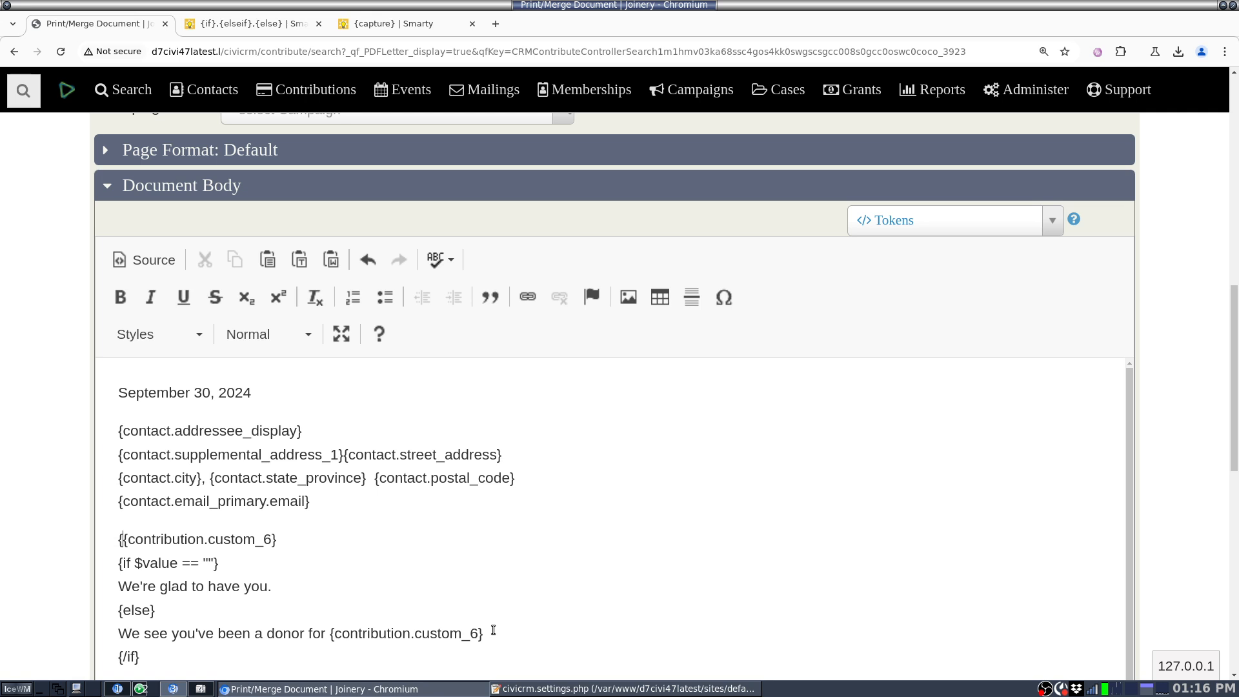
pyautogui.write('capture')
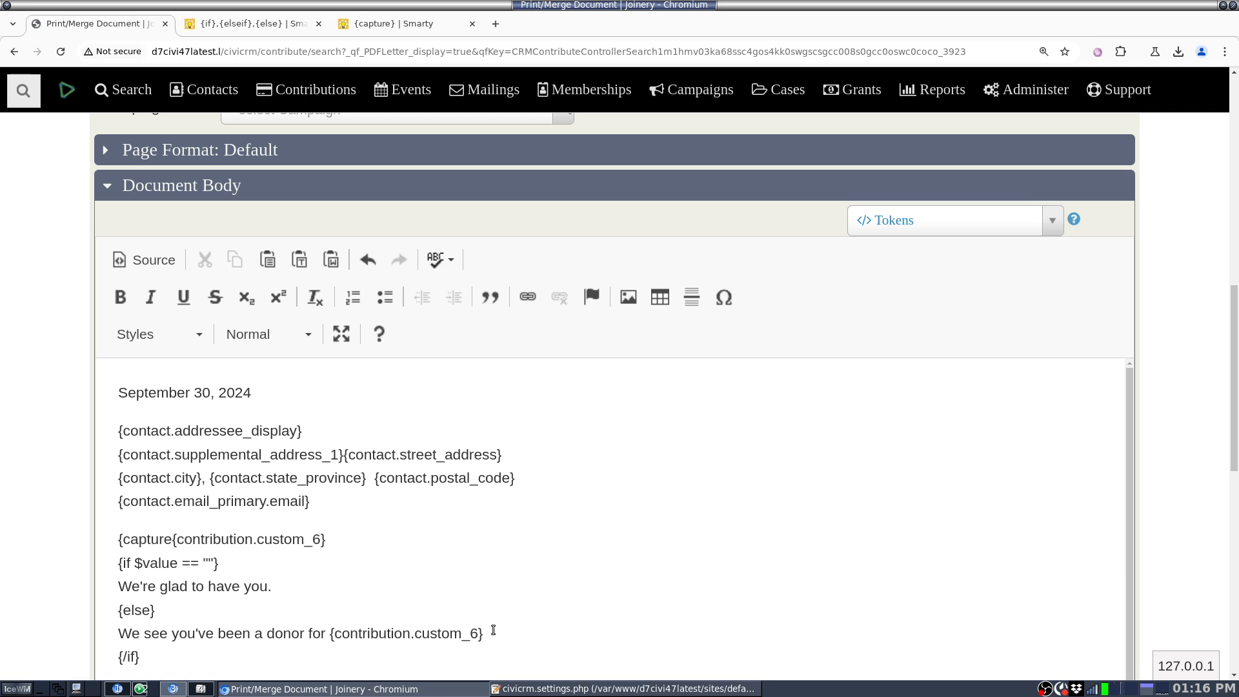
pyautogui.write('}')
pyautogui.press('End')
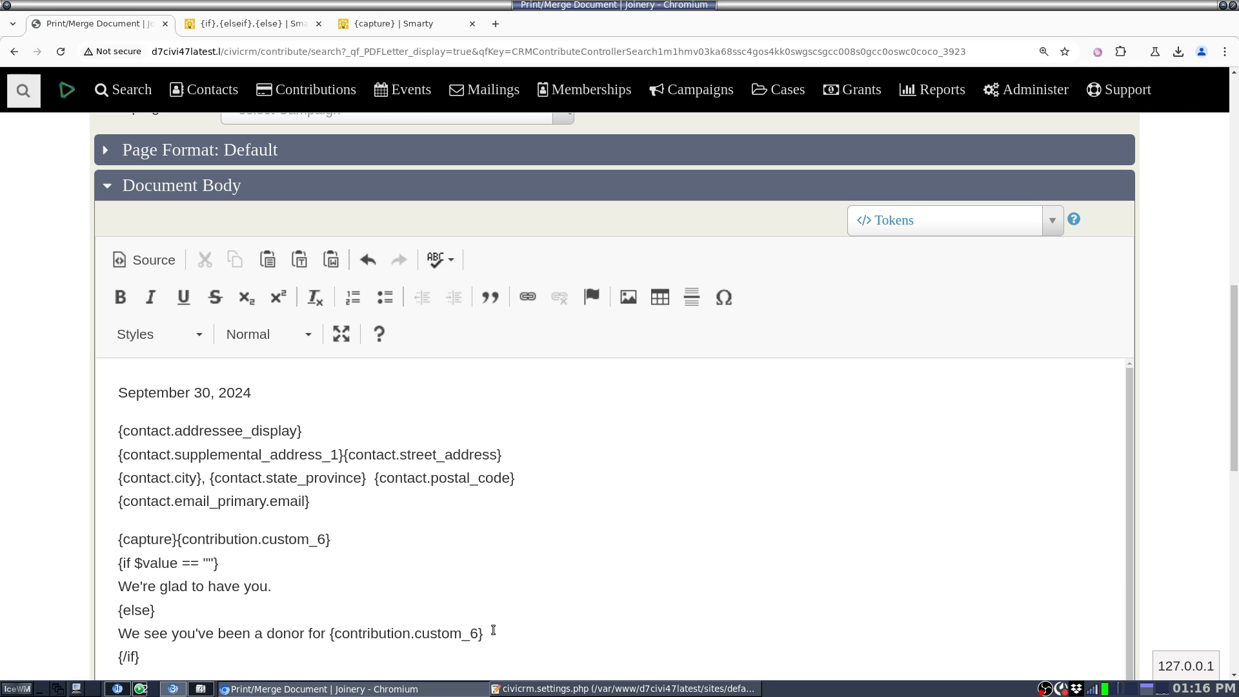
pyautogui.write('{/capture')
pyautogui.press('BackSpace')
pyautogui.press('BackSpace')
pyautogui.write('re}')
# Switch to the Smarty {capture} documentation and highlight the assign attribute and its description
pyautogui.click(391, 26)
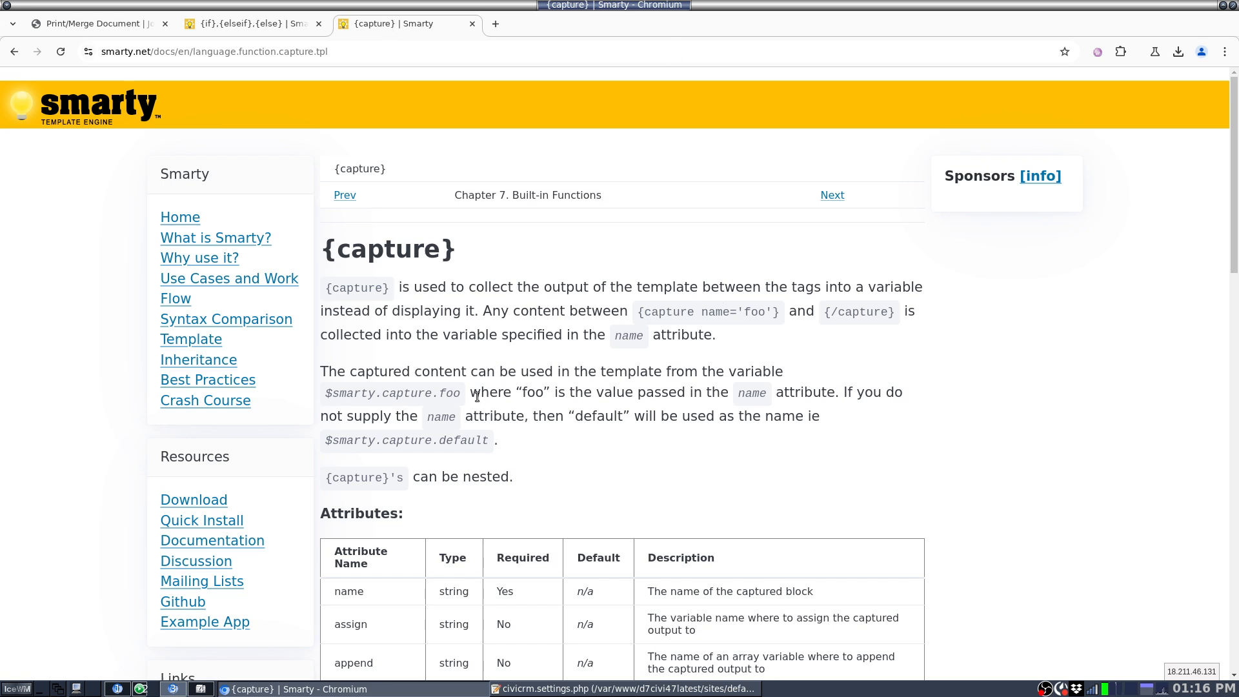
pyautogui.scroll(-2, 543, 390)
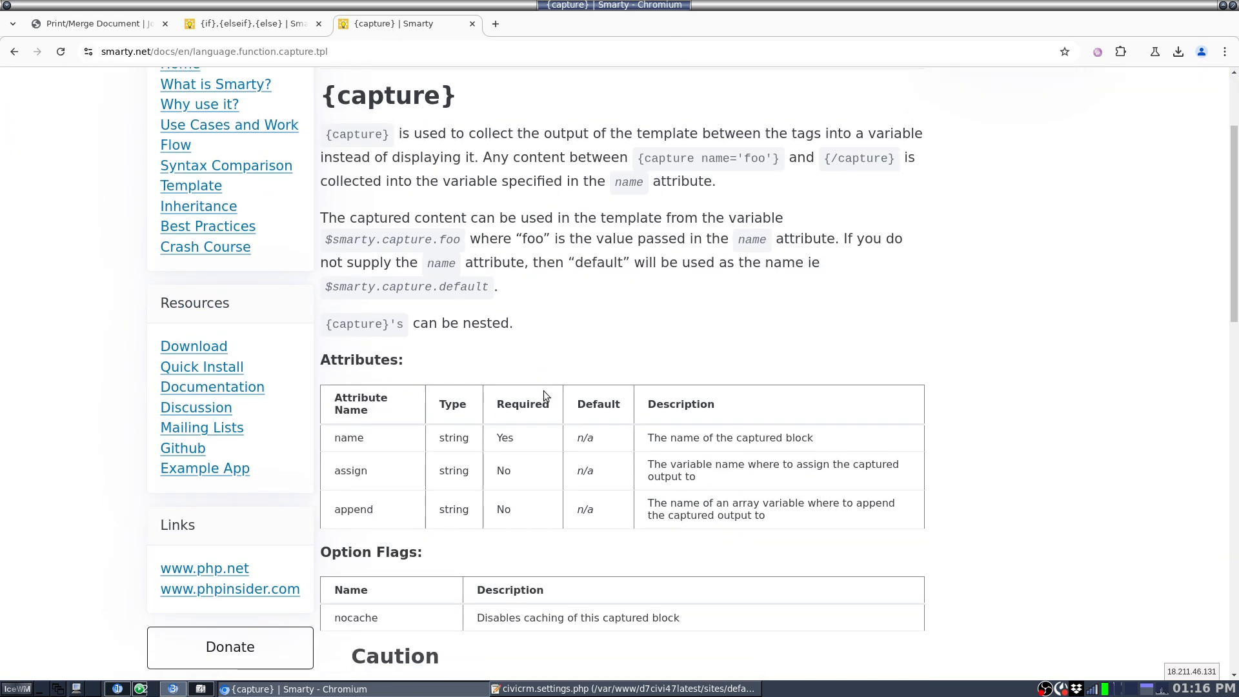
pyautogui.doubleClick(358, 466)
pyautogui.moveTo(661, 463); pyautogui.dragTo(731, 474)
pyautogui.click(731, 474)
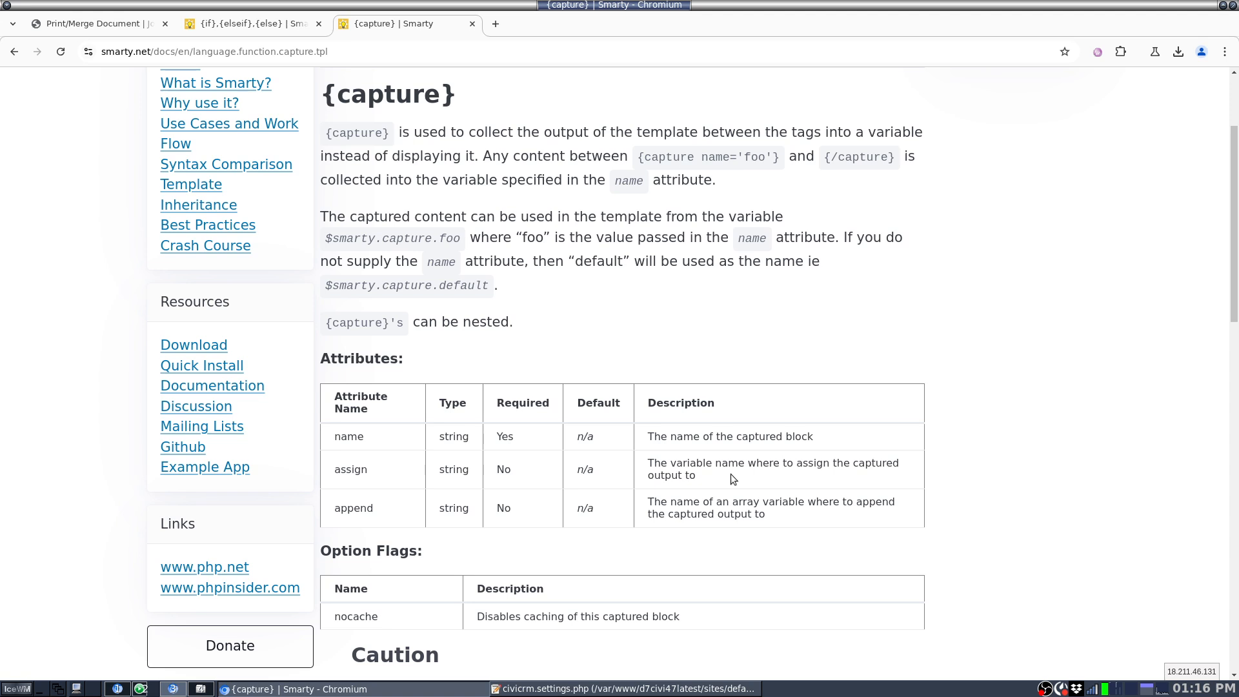
# Back in the letter editor, add assign=value to the opening tag so it reads {capture assign=value}
pyautogui.click(90, 24)
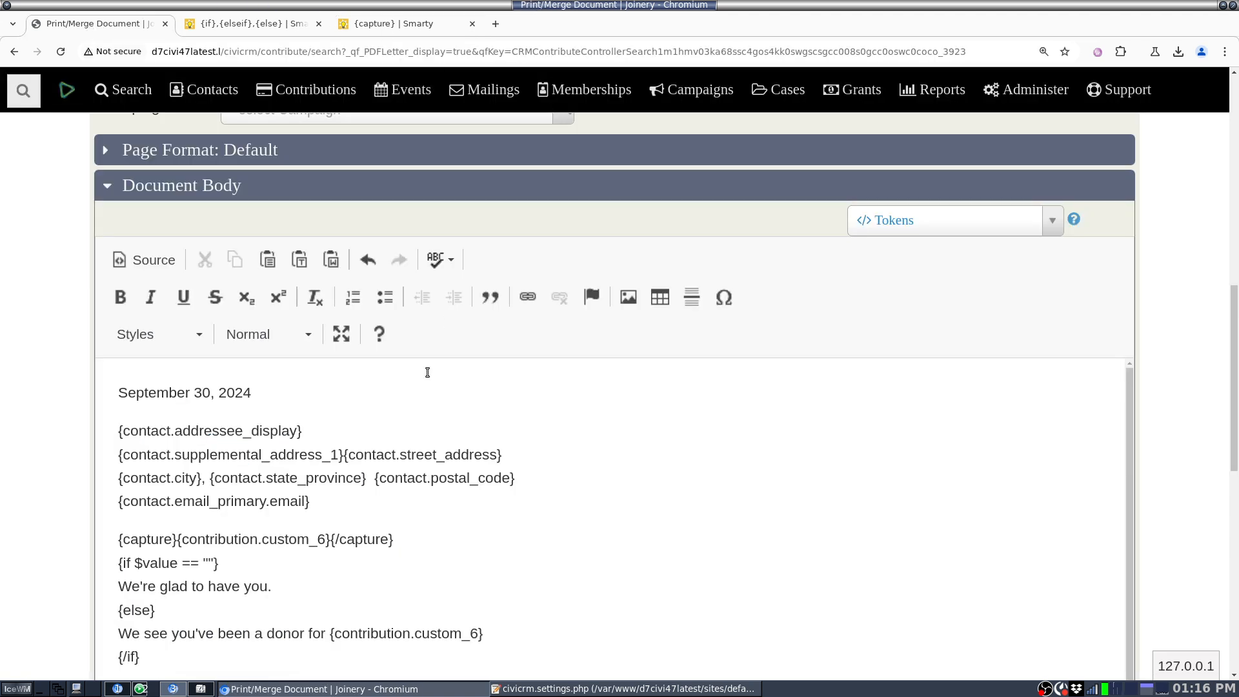
pyautogui.click(180, 539)
pyautogui.write('a')
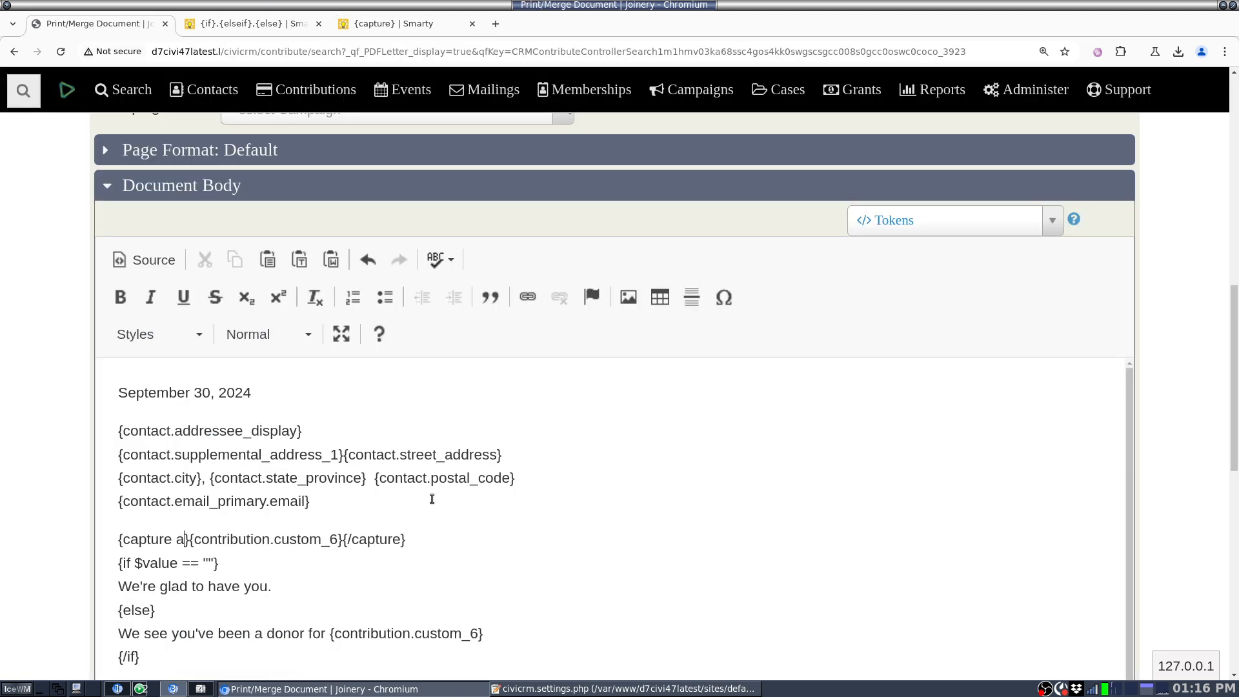
pyautogui.write('ssign=val')
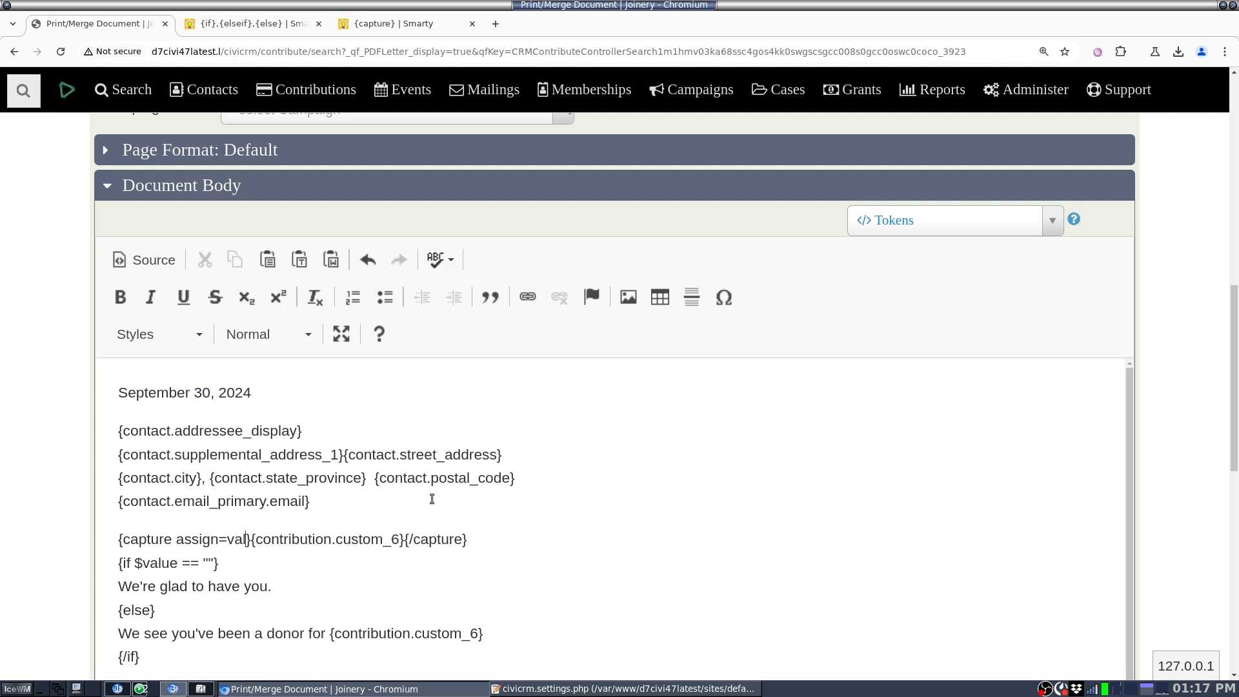
pyautogui.write('ue')
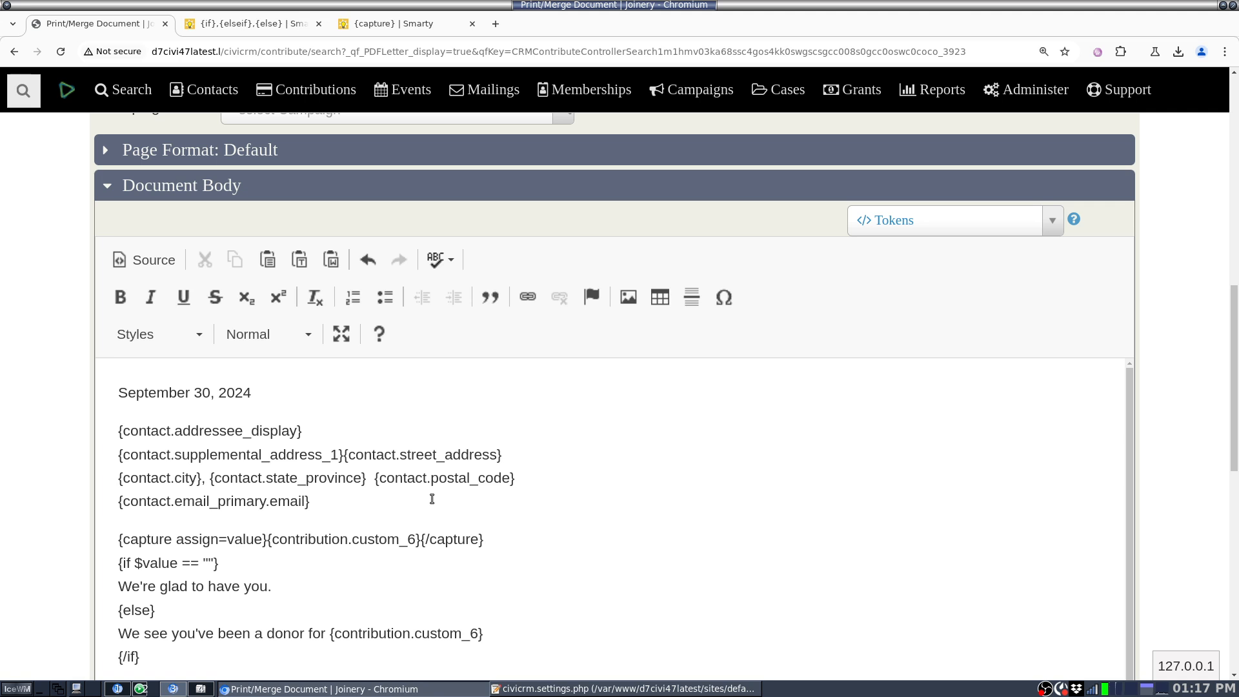
# Highlight the opening {capture assign=value} tag, its assigned variable name, and the $value variable in the {if} condition beneath it
pyautogui.hotkey('shift', 'Home')
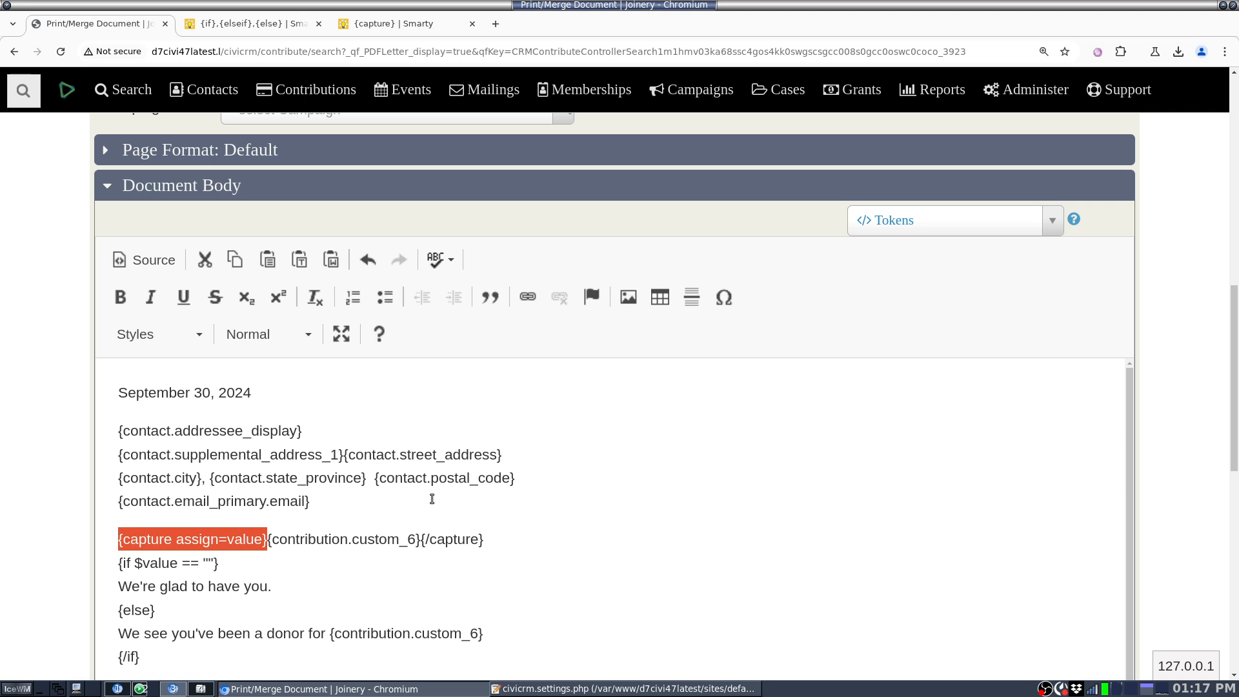
pyautogui.press('Right')
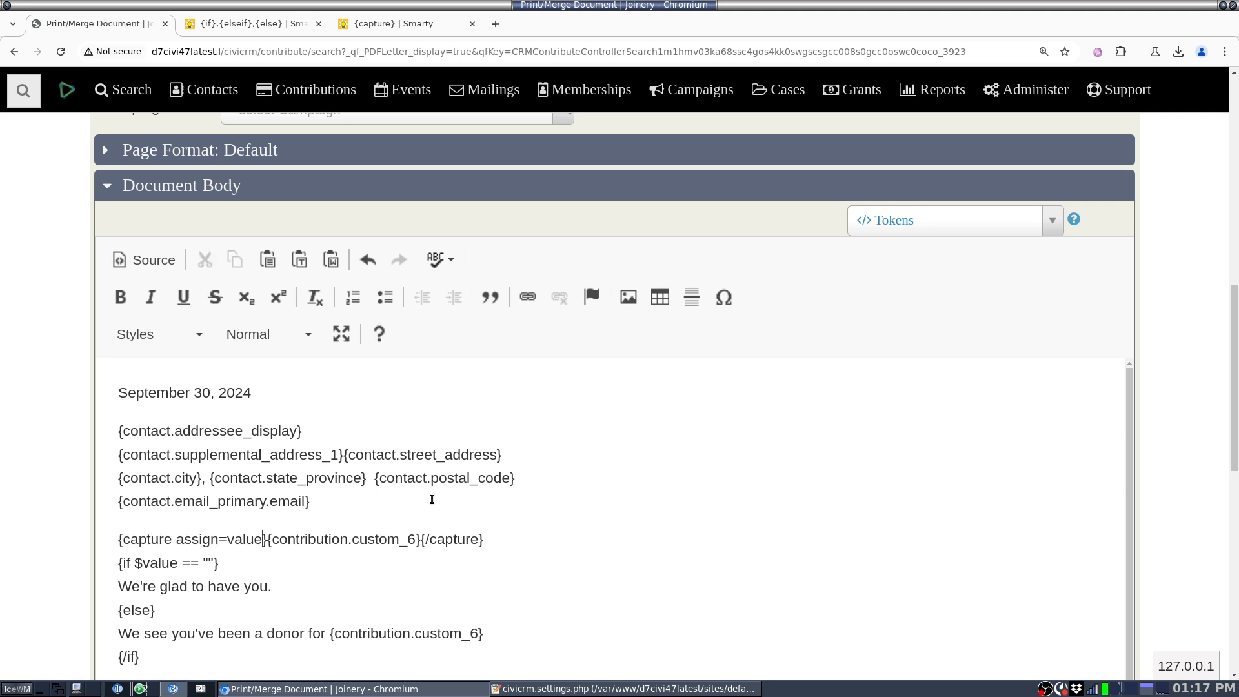
pyautogui.hotkey('shift', 'Left')
pyautogui.hotkey('shift', 'Left')
pyautogui.hotkey('shift', 'Left')
pyautogui.hotkey('shift', 'Left')
pyautogui.hotkey('shift', 'Left')
pyautogui.hotkey('shift', 'Left')
pyautogui.hotkey('shift', 'Right')
pyautogui.press('Down')
pyautogui.press('Left')
pyautogui.press('Left')
pyautogui.press('Left')
pyautogui.press('Left')
pyautogui.press('Left')
pyautogui.press('Left')
pyautogui.hotkey('shift', 'Left')
pyautogui.hotkey('shift', 'Left')
pyautogui.hotkey('shift', 'Left')
pyautogui.hotkey('shift', 'Left')
pyautogui.hotkey('shift', 'Left')
pyautogui.hotkey('shift', 'Left')
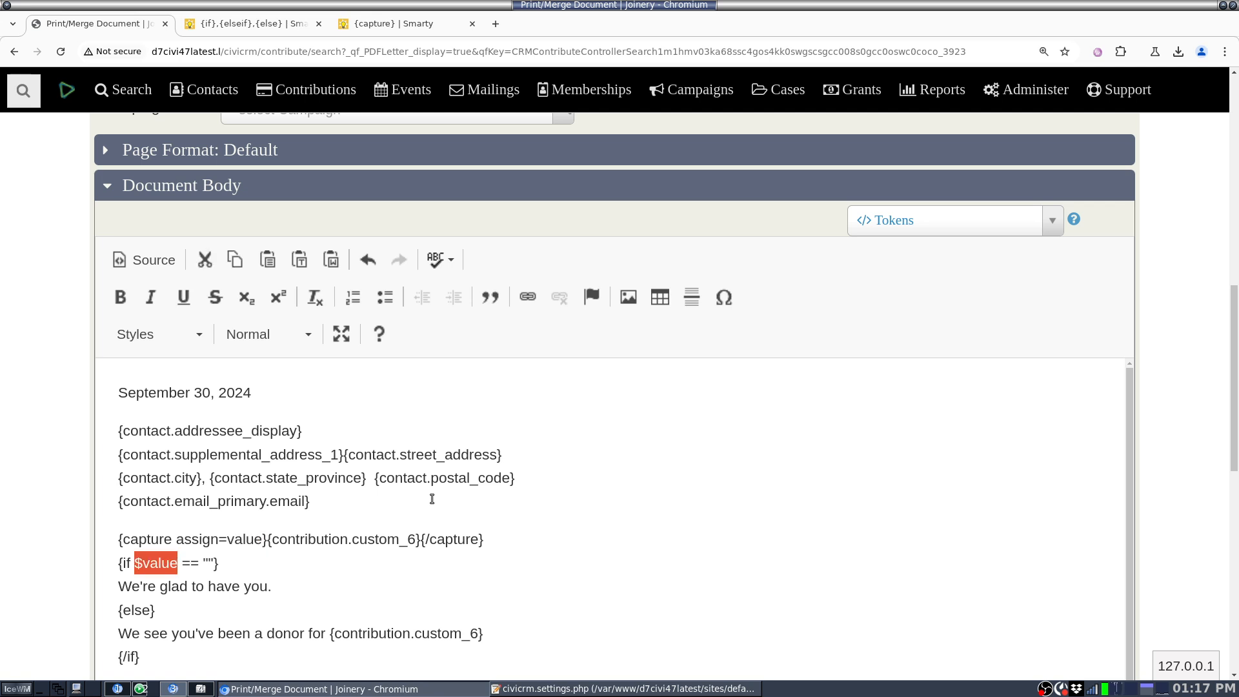
# Highlight the opening {capture assign=value} tag again at the start of the capture line
pyautogui.press('Up')
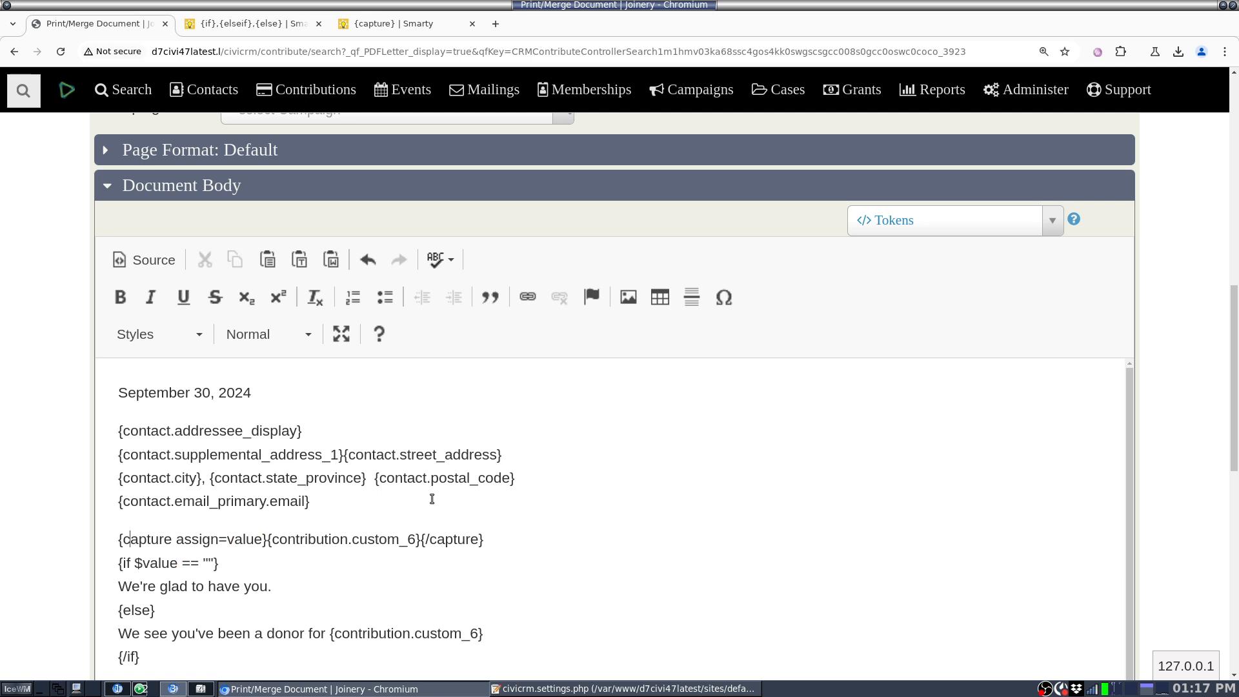
pyautogui.press('Right')
pyautogui.press('Right')
pyautogui.press('Right')
pyautogui.press('Right')
pyautogui.press('Right')
pyautogui.press('Right')
pyautogui.press('Right')
pyautogui.press('Right')
pyautogui.press('Right')
pyautogui.press('Right')
pyautogui.press('Right')
pyautogui.press('Right')
pyautogui.press('Right')
pyautogui.press('Right')
pyautogui.hotkey('shift', 'Home')
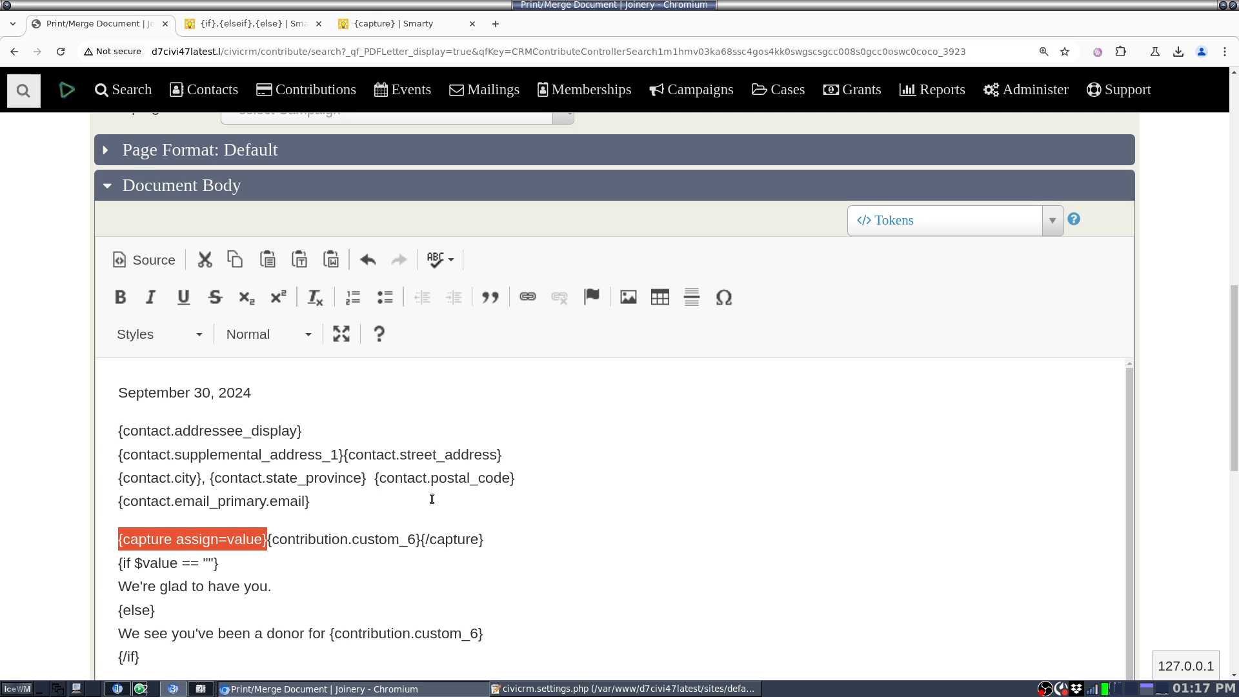
# Highlight the closing {/capture} tag and its leading brace and slash
pyautogui.press('End')
pyautogui.hotkey('shift', 'Left')
pyautogui.hotkey('shift', 'Left')
pyautogui.hotkey('shift', 'Left')
pyautogui.hotkey('shift', 'Left')
pyautogui.hotkey('shift', 'Left')
pyautogui.hotkey('shift', 'Left')
pyautogui.hotkey('shift', 'Left')
pyautogui.hotkey('shift', 'Left')
pyautogui.hotkey('shift', 'Left')
pyautogui.hotkey('shift', 'Left')
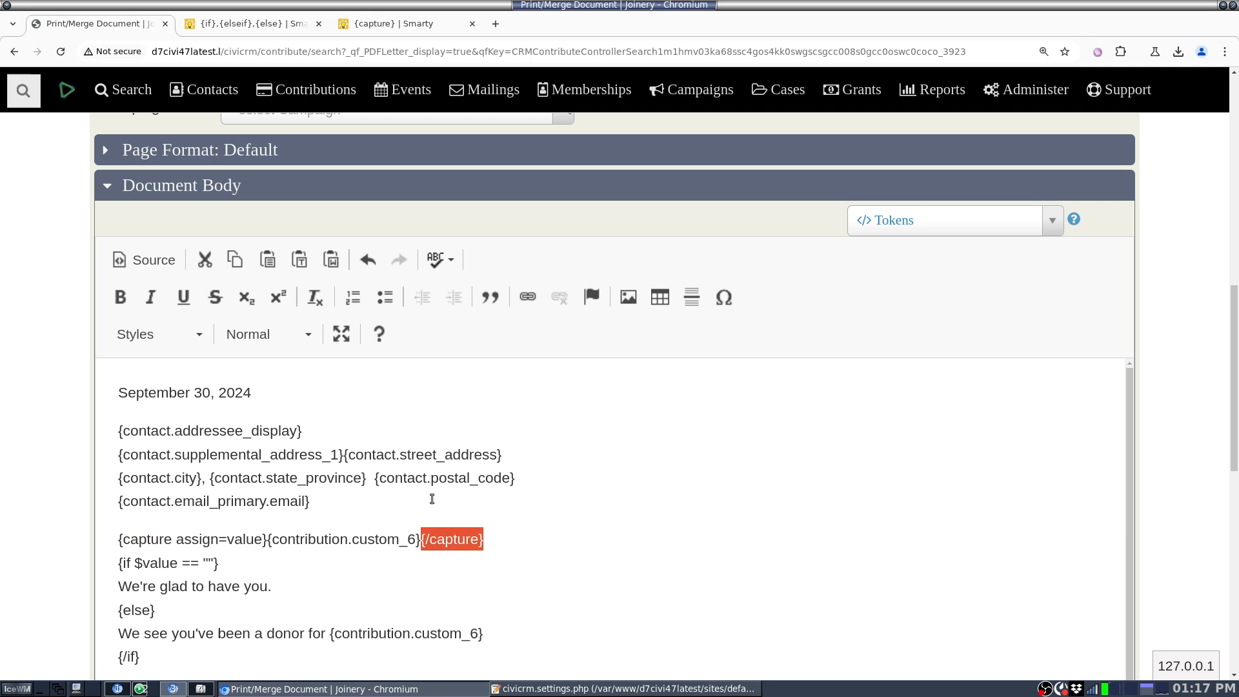
pyautogui.press('Left')
pyautogui.hotkey('shift', 'Right')
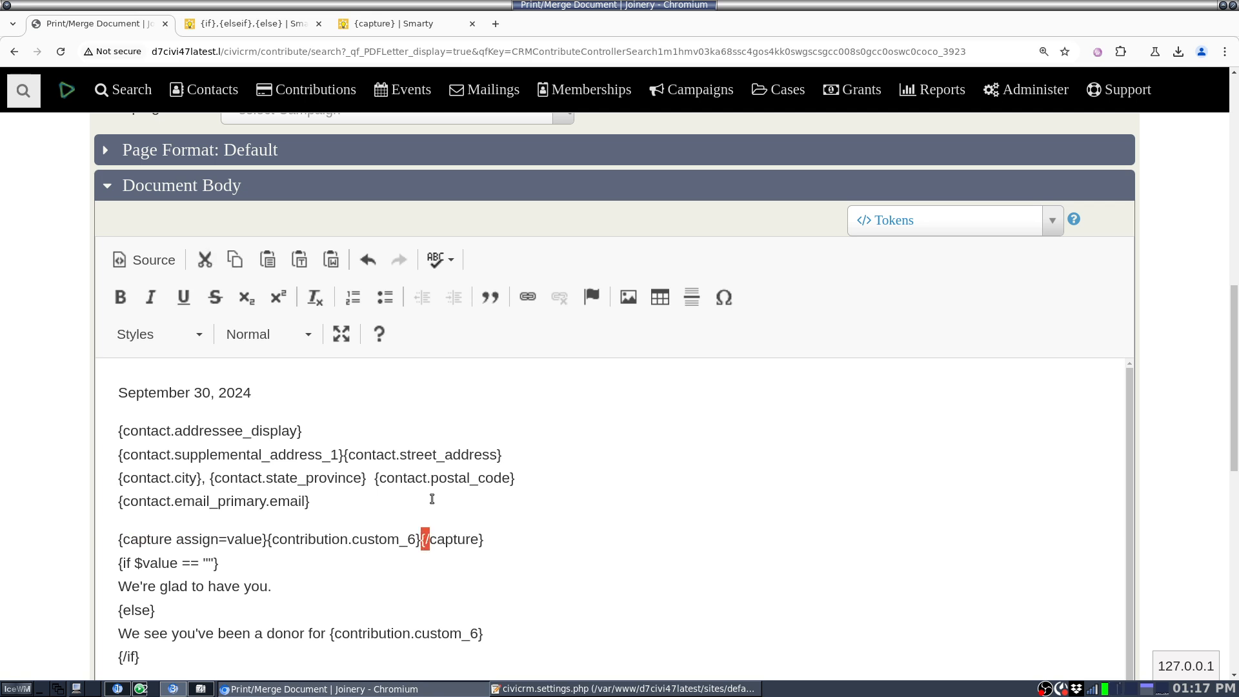
pyautogui.press('Right')
pyautogui.press('Right')
pyautogui.hotkey('shift', 'Left')
pyautogui.press('Left')
pyautogui.press('Left')
pyautogui.hotkey('shift', 'End')
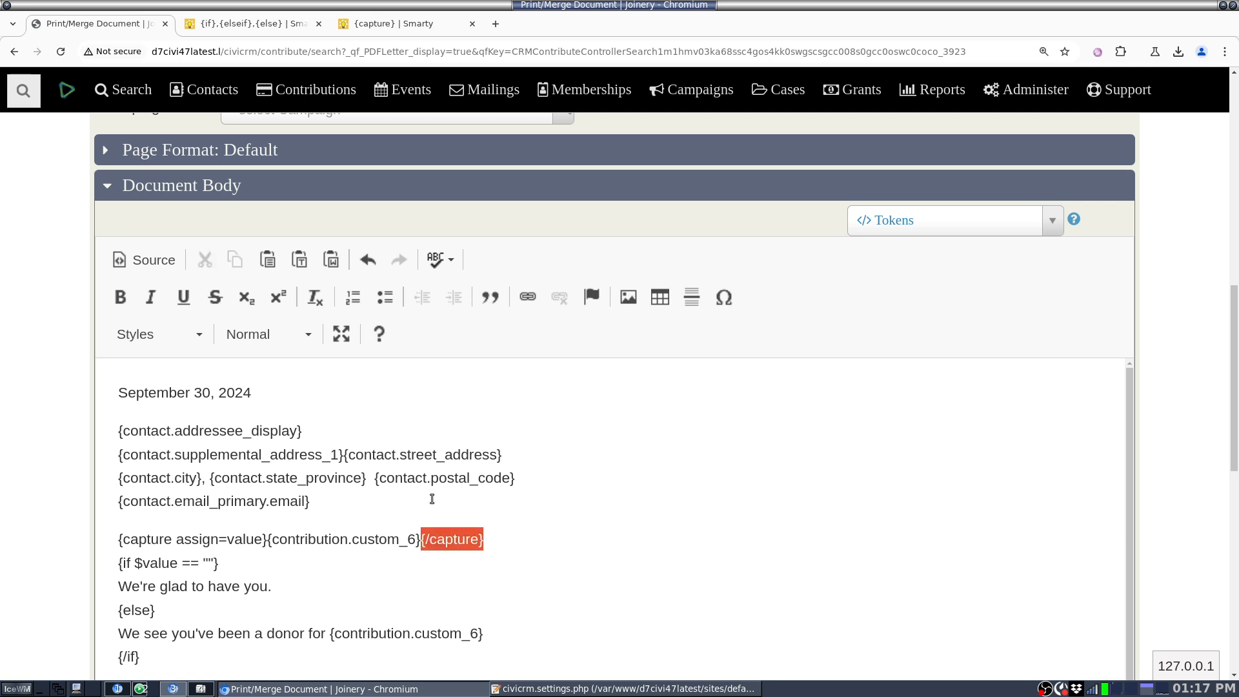
# Highlight in turn the opening capture tag, the closing capture tag and the {contribution.custom_6} token between them
pyautogui.press('Home')
pyautogui.hotkey('ctrl', 'shift', 'Right')
pyautogui.hotkey('ctrl', 'shift', 'Right')
pyautogui.hotkey('ctrl', 'shift', 'Right')
pyautogui.hotkey('ctrl', 'shift', 'Right')
pyautogui.hotkey('ctrl', 'shift', 'Right')
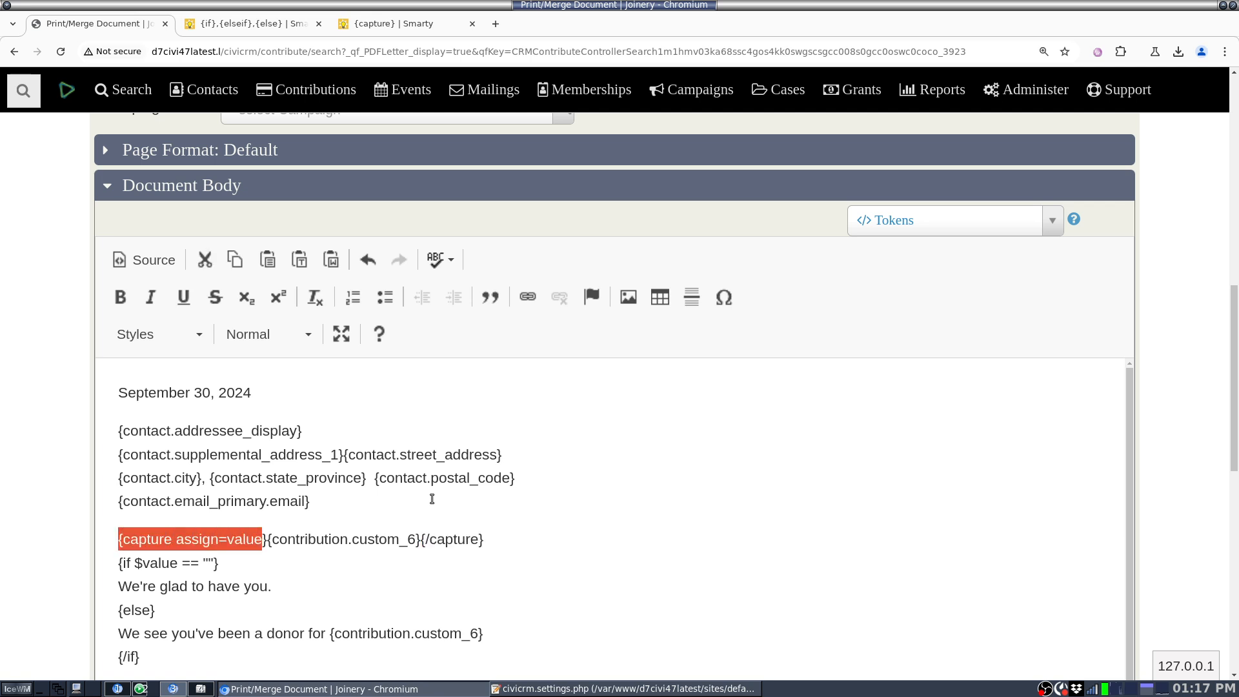
pyautogui.press('End')
pyautogui.hotkey('ctrl', 'shift', 'Left')
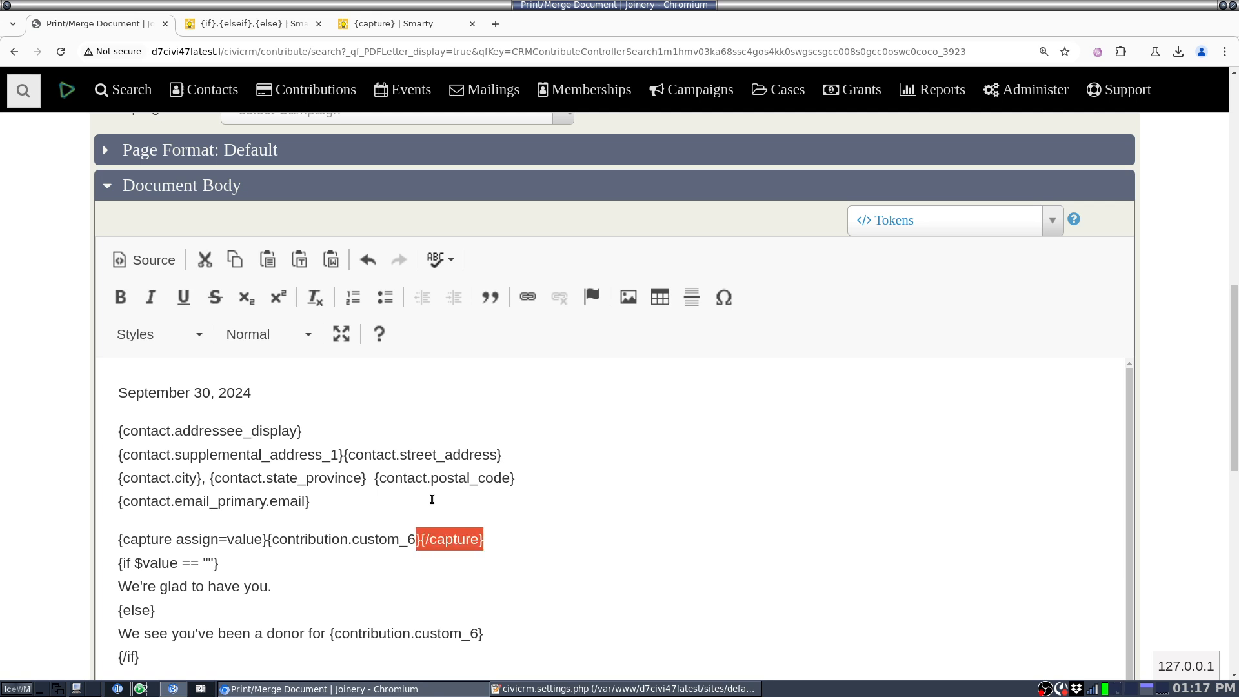
pyautogui.hotkey('shift', 'Right')
pyautogui.press('Left')
pyautogui.hotkey('ctrl', 'shift', 'Left')
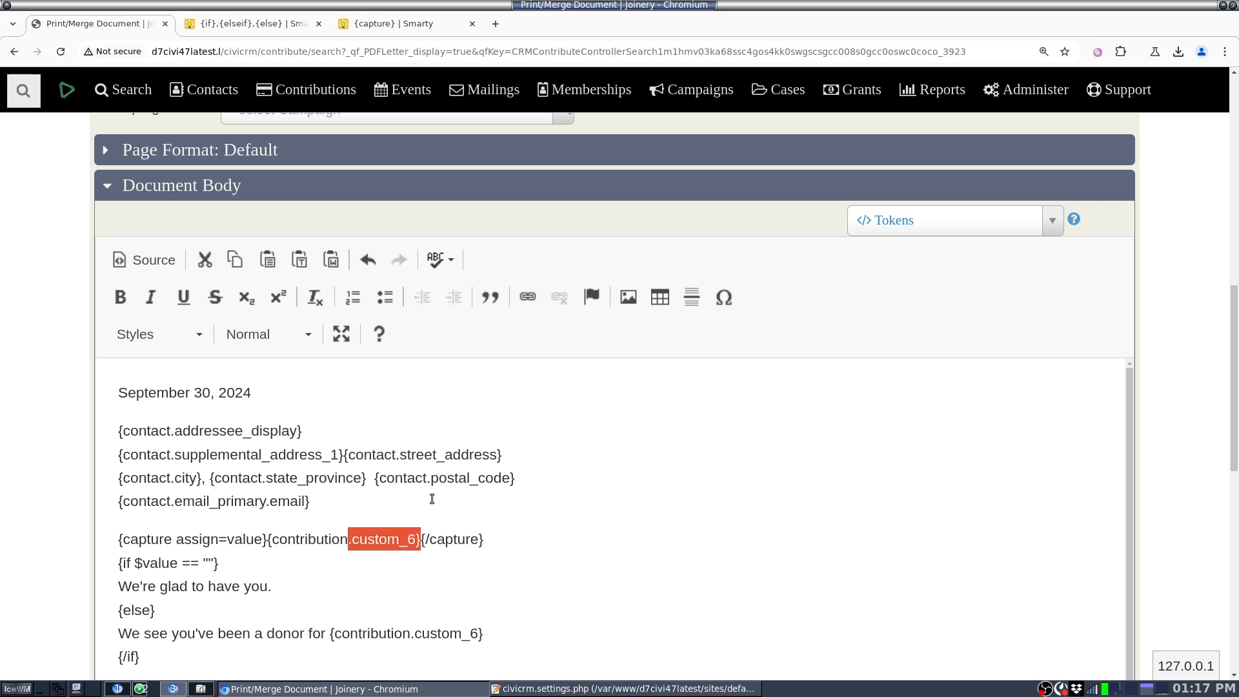
pyautogui.hotkey('ctrl', 'shift', 'Left')
pyautogui.hotkey('shift', 'Right')
pyautogui.hotkey('shift', 'Left')
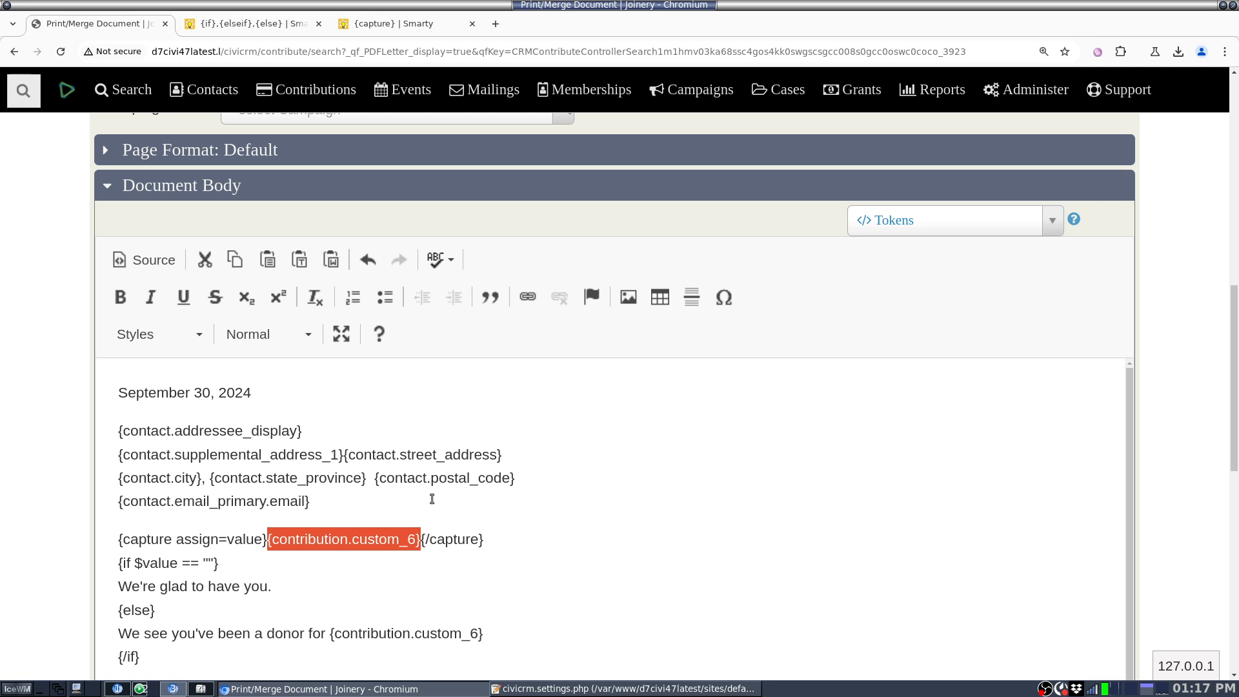
# Highlight the capture line's parts from its start through the enclosed {contribution.custom_6} token
pyautogui.click(435, 502)
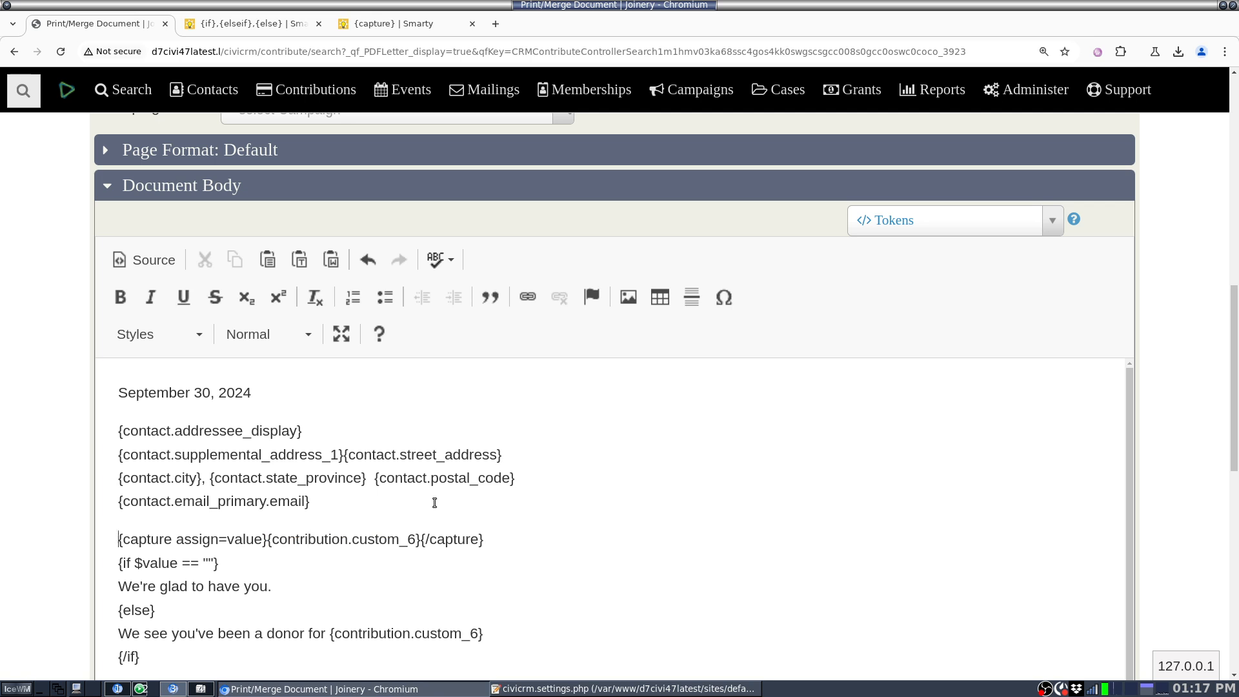
pyautogui.hotkey('shift', 'Right')
pyautogui.hotkey('shift', 'Right')
pyautogui.hotkey('shift', 'Right')
pyautogui.hotkey('shift', 'Right')
pyautogui.hotkey('shift', 'Right')
pyautogui.hotkey('shift', 'Right')
pyautogui.hotkey('shift', 'Right')
pyautogui.hotkey('shift', 'Right')
pyautogui.hotkey('shift', 'Right')
pyautogui.hotkey('shift', 'Right')
pyautogui.hotkey('shift', 'Right')
pyautogui.hotkey('shift', 'Right')
pyautogui.hotkey('shift', 'Right')
pyautogui.hotkey('shift', 'Right')
pyautogui.hotkey('shift', 'Right')
pyautogui.hotkey('shift', 'Right')
pyautogui.hotkey('shift', 'Right')
pyautogui.hotkey('shift', 'Right')
pyautogui.hotkey('shift', 'Right')
pyautogui.hotkey('shift', 'Right')
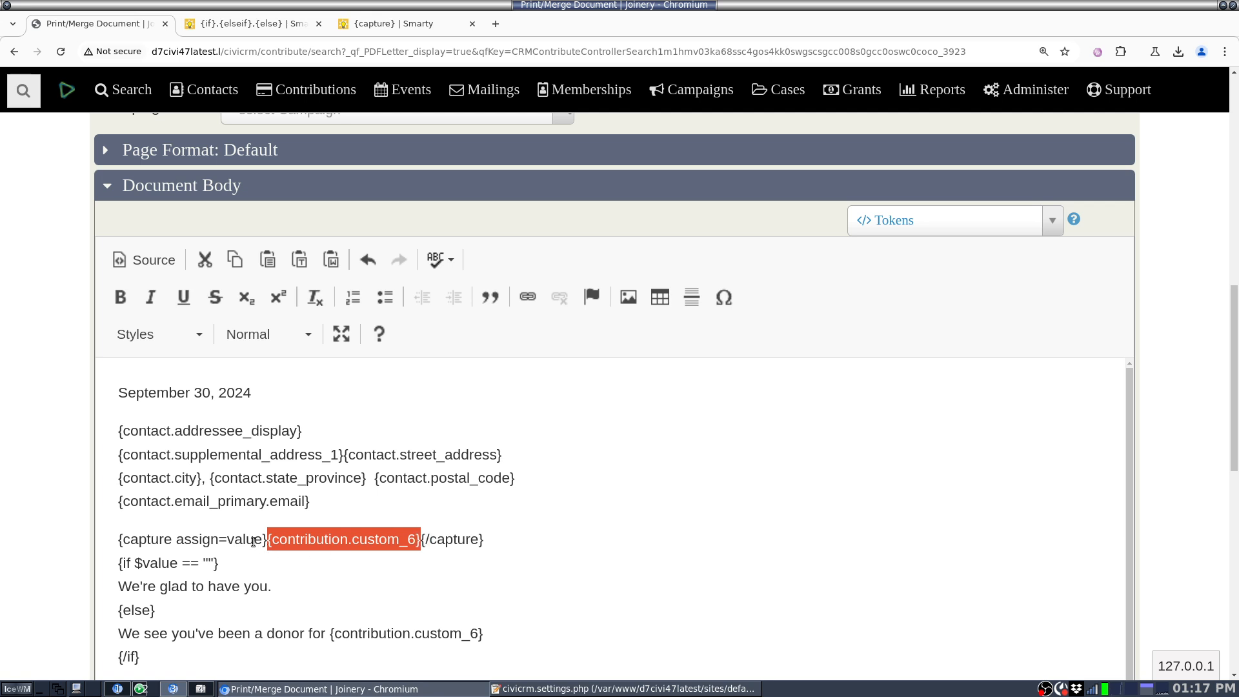
# Highlight the assigned name value, the $value variable in the condition, and both text branches around {else}
pyautogui.doubleClick(242, 538)
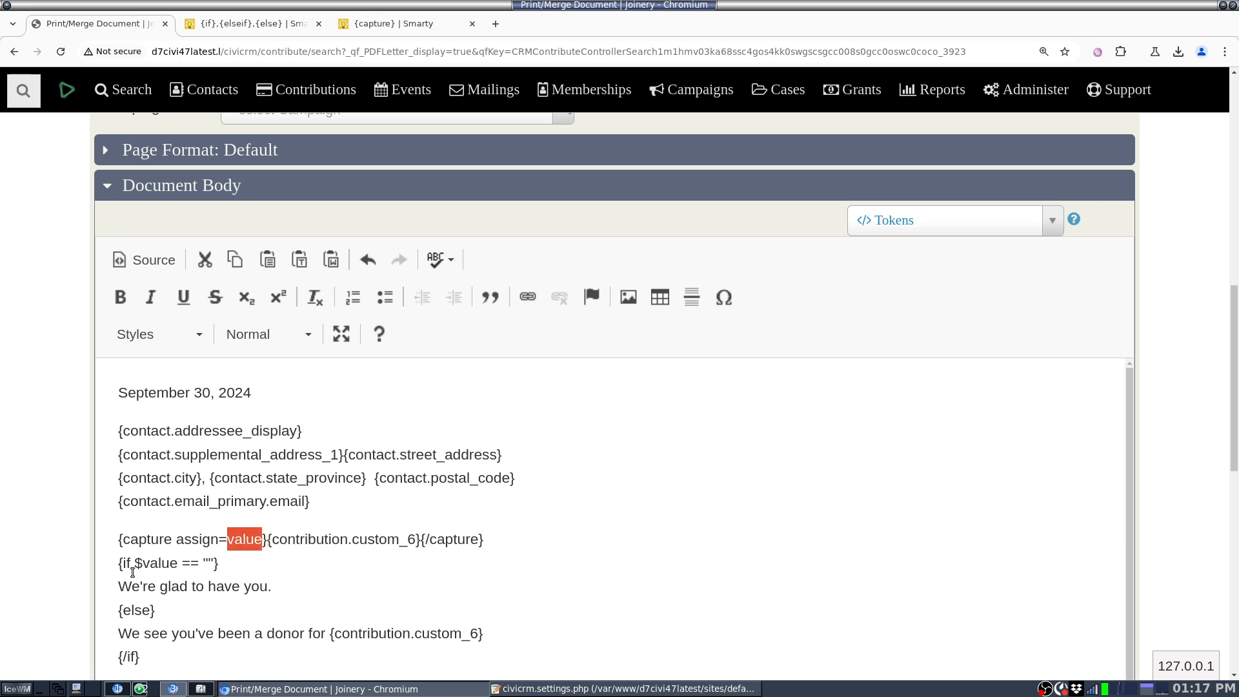
pyautogui.moveTo(134, 563); pyautogui.dragTo(177, 564)
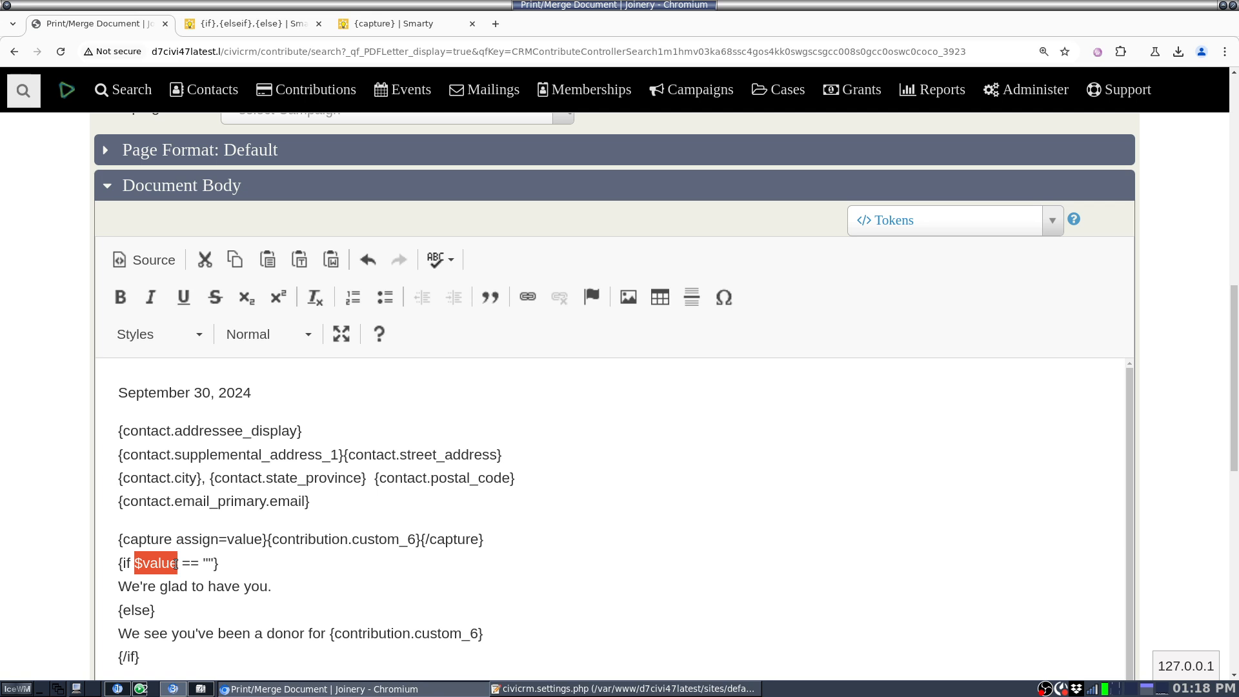
pyautogui.press('End')
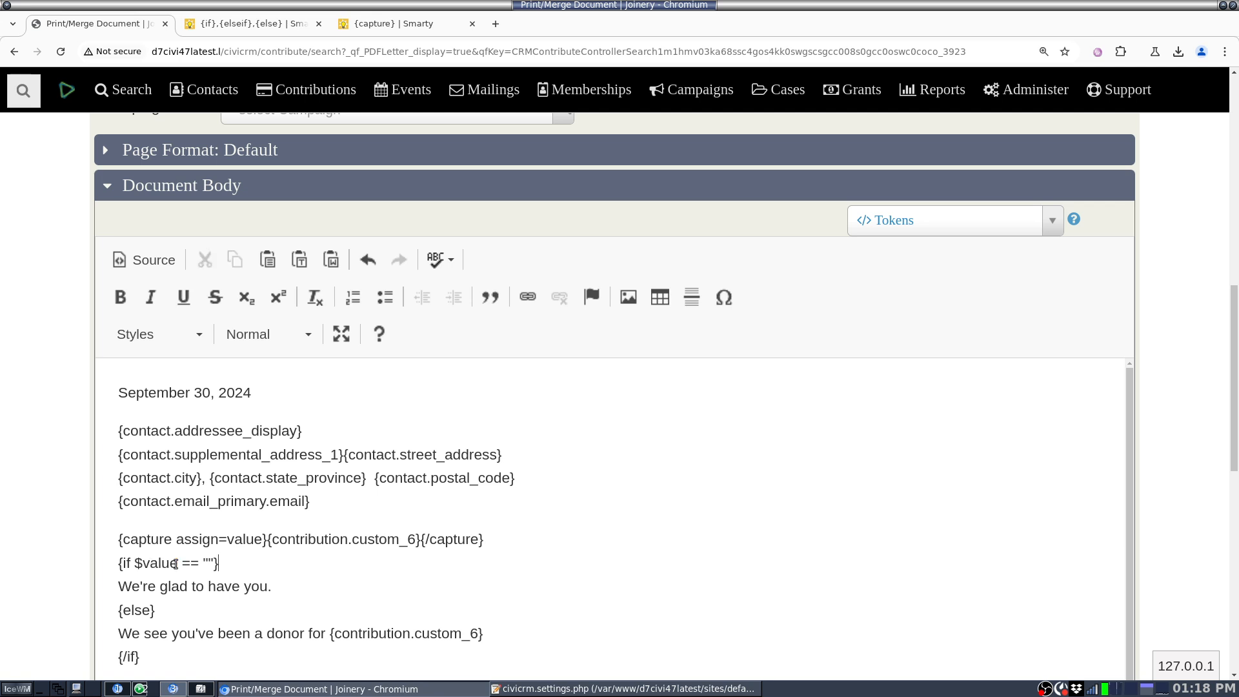
pyautogui.hotkey('shift', 'Down')
pyautogui.hotkey('shift', 'End')
pyautogui.hotkey('shift', 'Down')
pyautogui.hotkey('shift', 'Down')
pyautogui.hotkey('shift', 'End')
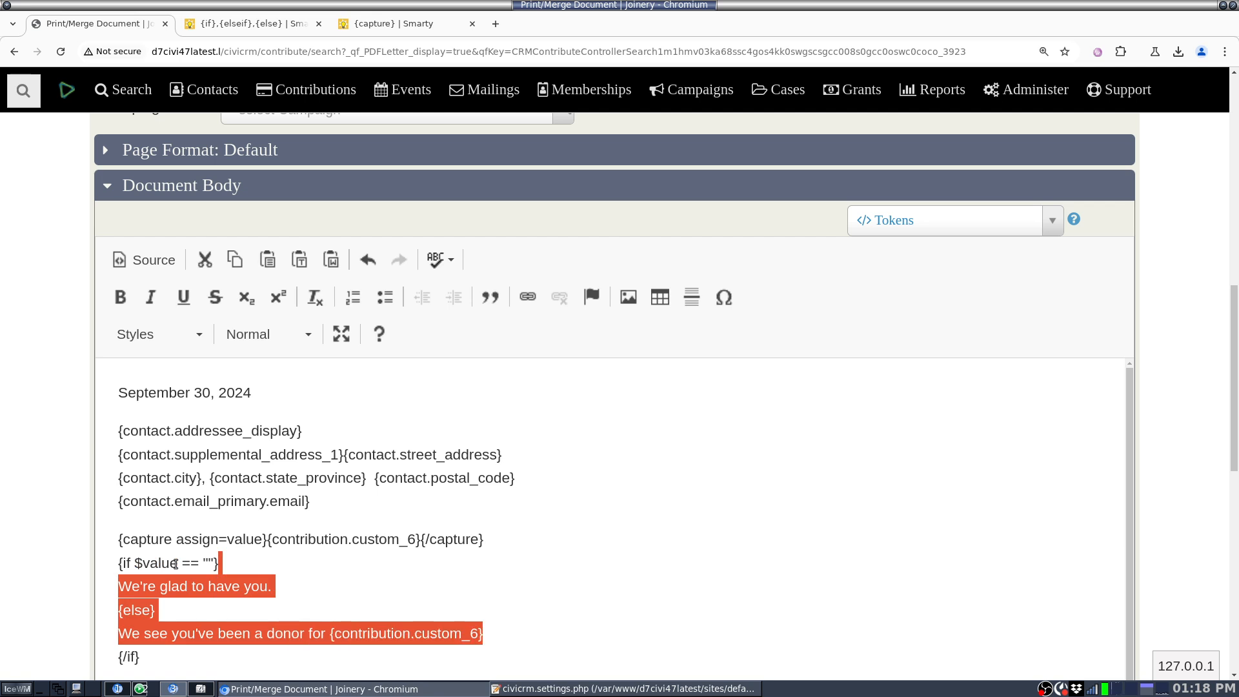
pyautogui.press('Down')
pyautogui.press('Down')
pyautogui.press('Down')
pyautogui.press('Down')
pyautogui.press('Down')
pyautogui.press('Down')
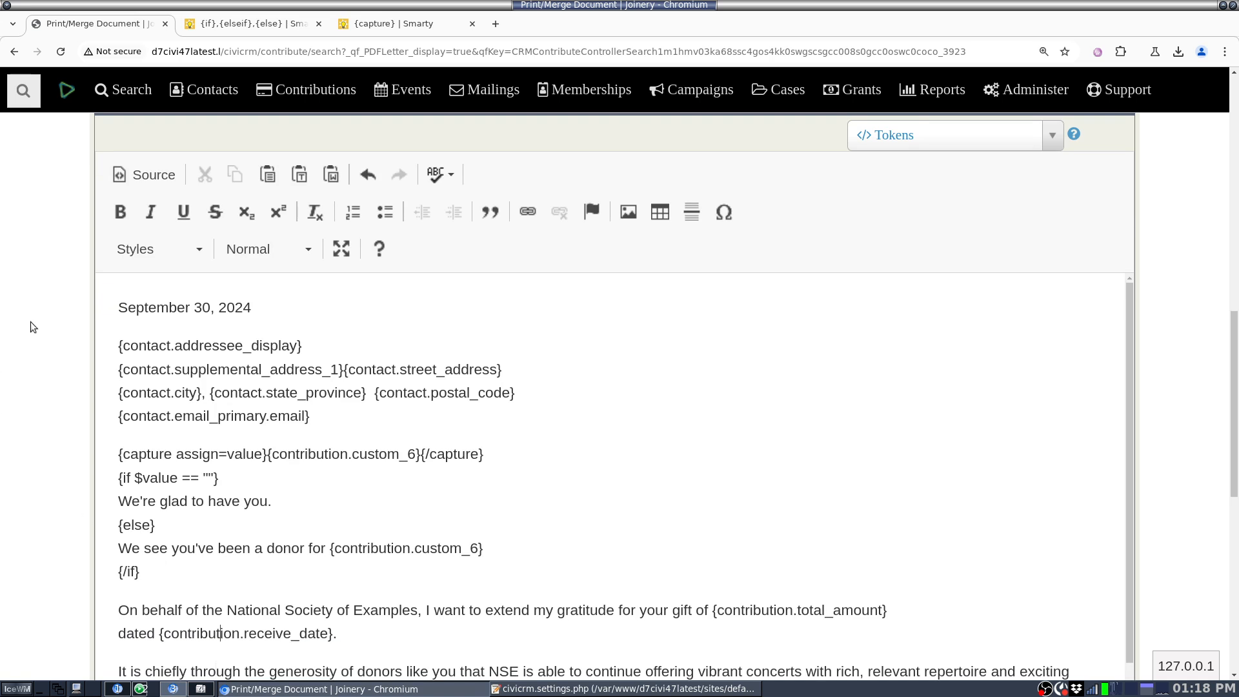
# Generate a PDF preview of the thank-you letters, keep the blocked download and open the file
pyautogui.scroll(-3, 29, 321)
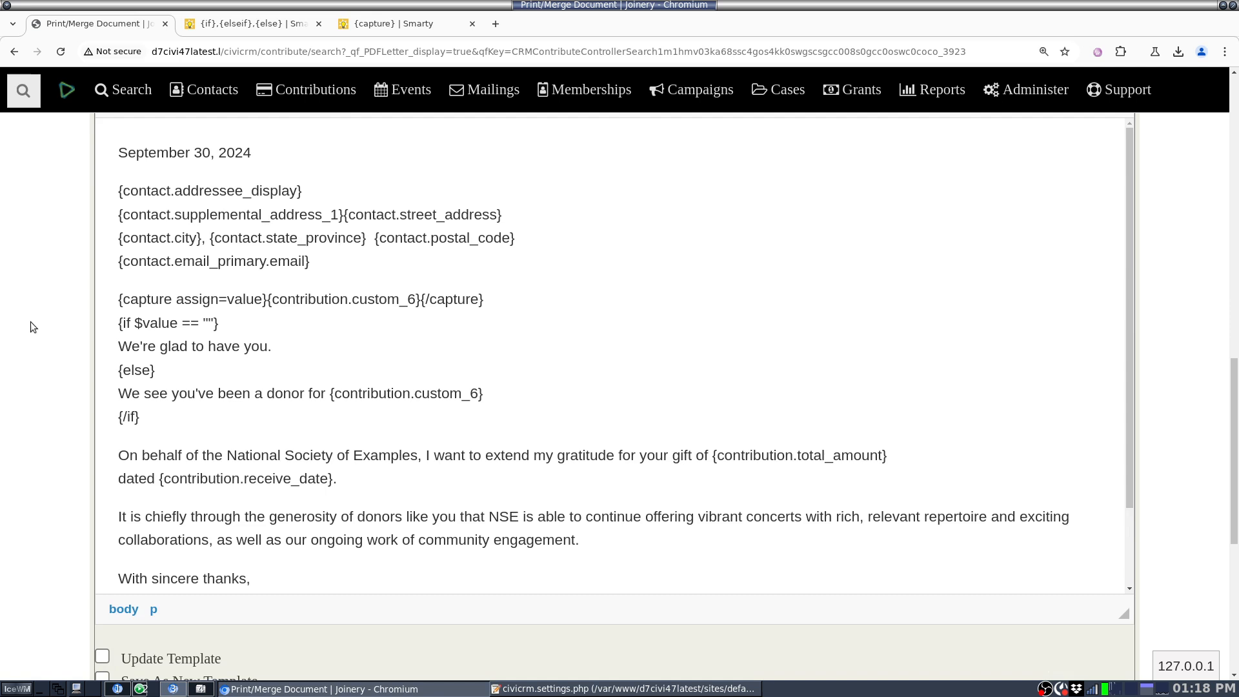
pyautogui.scroll(-1, 31, 323)
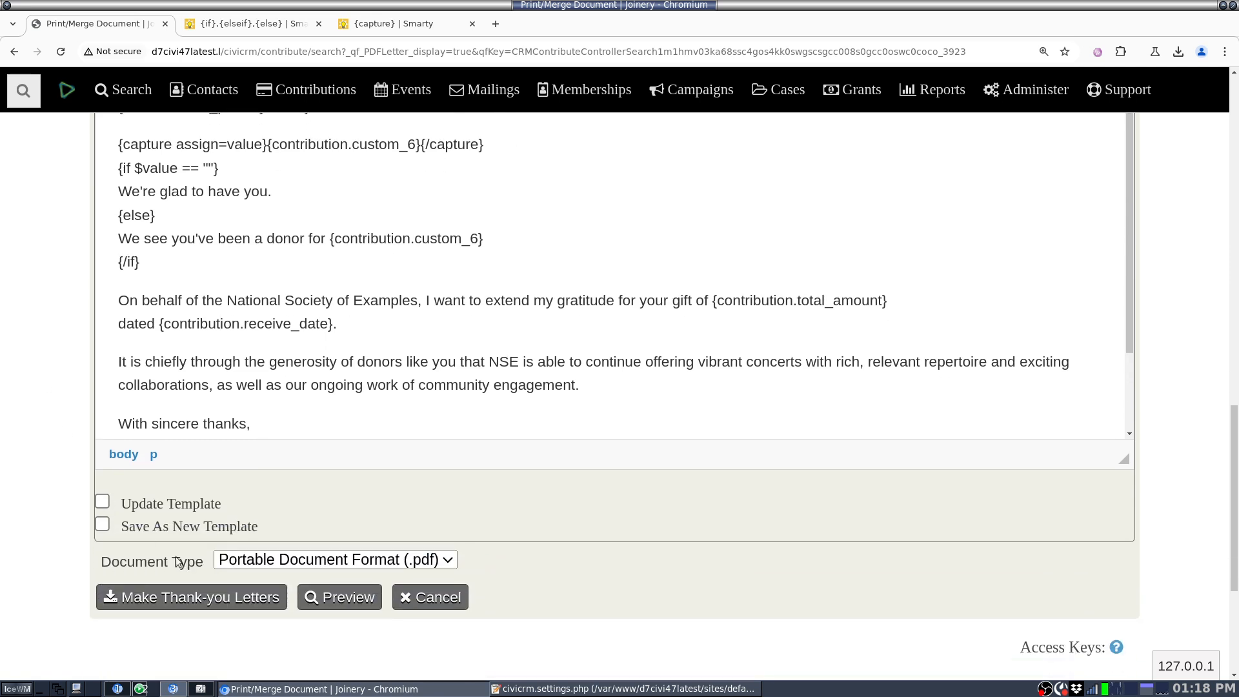
pyautogui.click(370, 610)
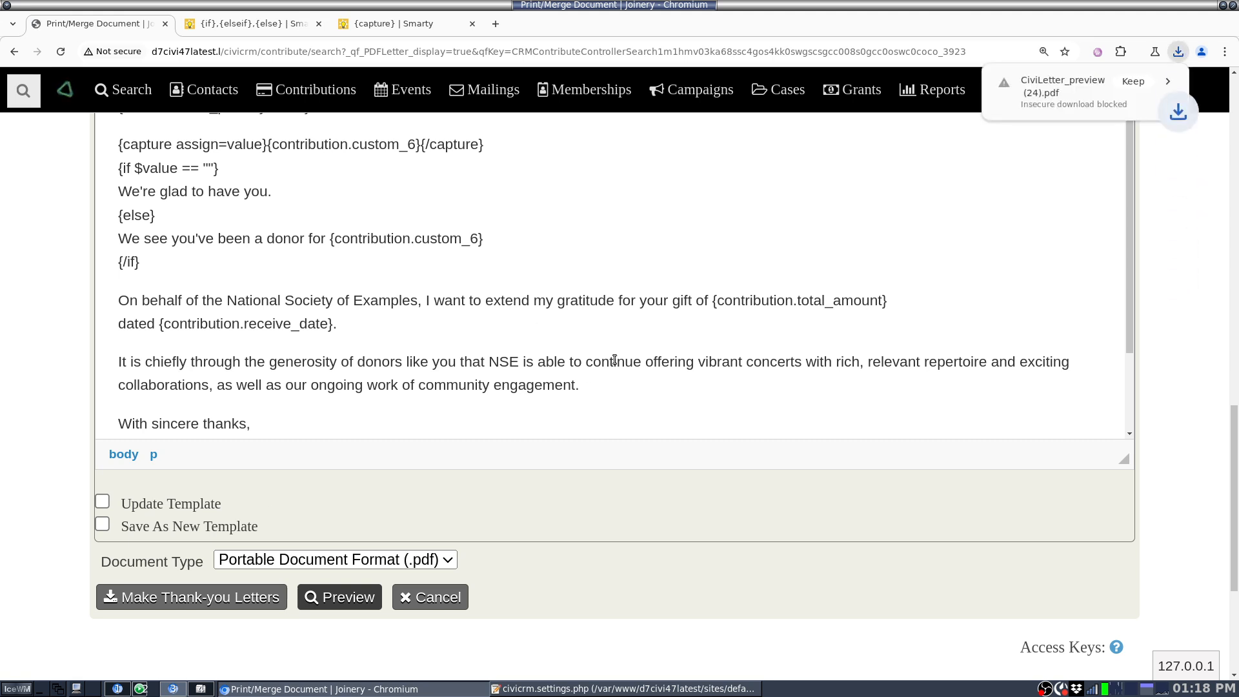
pyautogui.click(1137, 85)
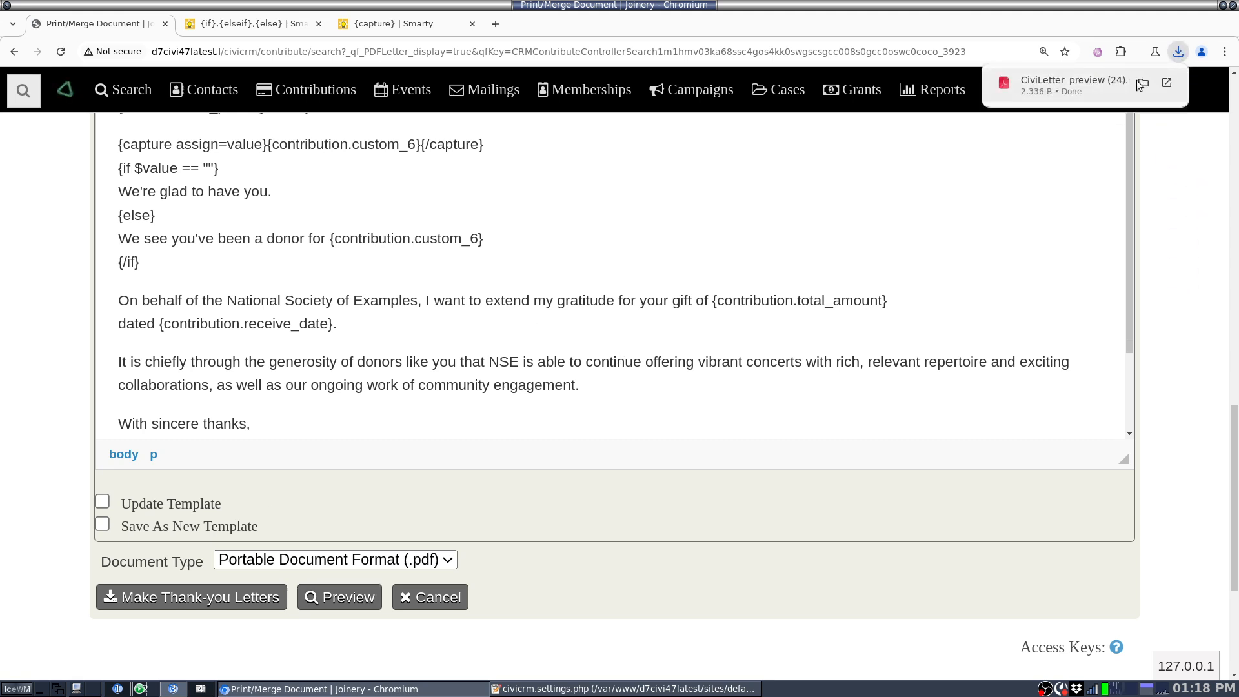
pyautogui.click(1039, 89)
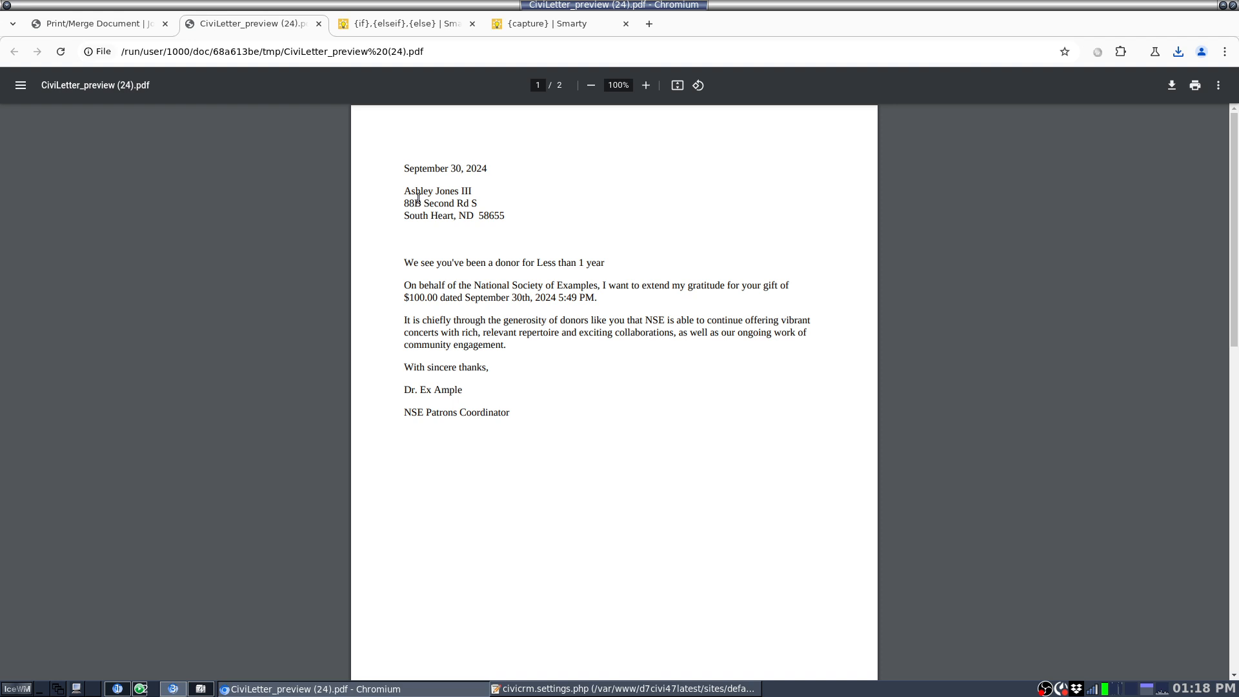
# Check the conditional sentence in both letters of the preview PDF, highlighting the donor line on the first page
pyautogui.moveTo(436, 264); pyautogui.dragTo(630, 268)
pyautogui.click(631, 270)
pyautogui.scroll(-7, 631, 271)
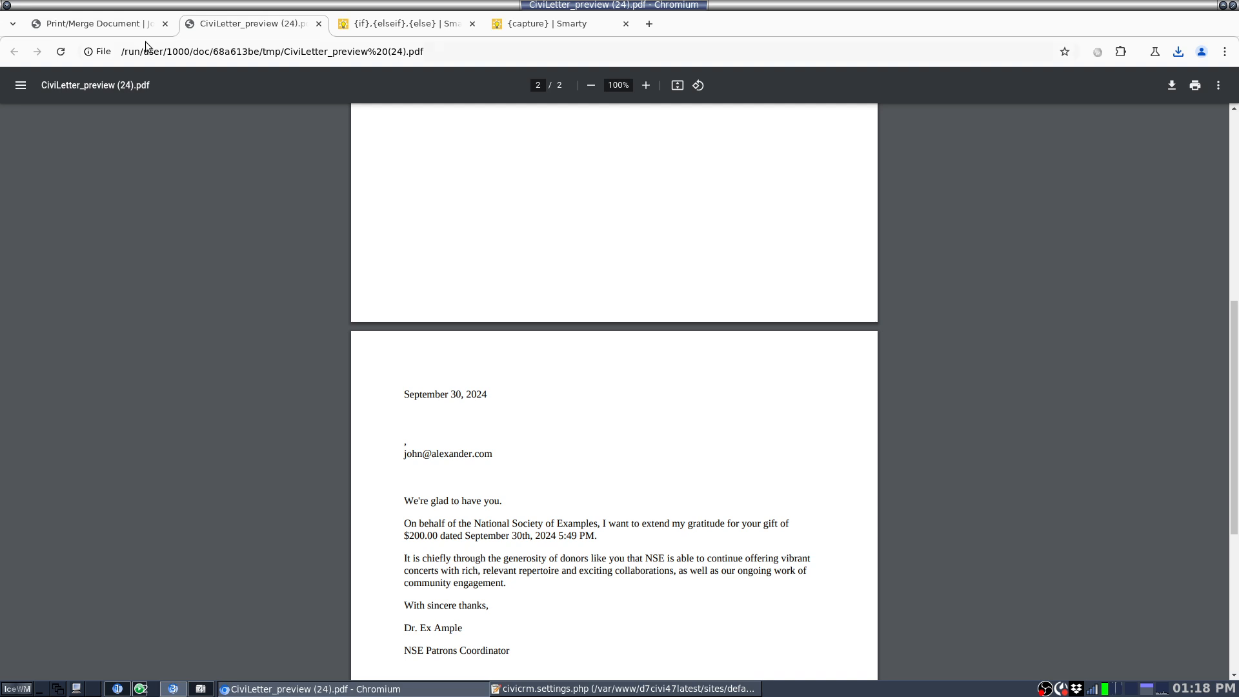
# Return to the letter editor and highlight the capture line, and the condition with its two text branches
pyautogui.click(129, 24)
pyautogui.scroll(3, 560, 381)
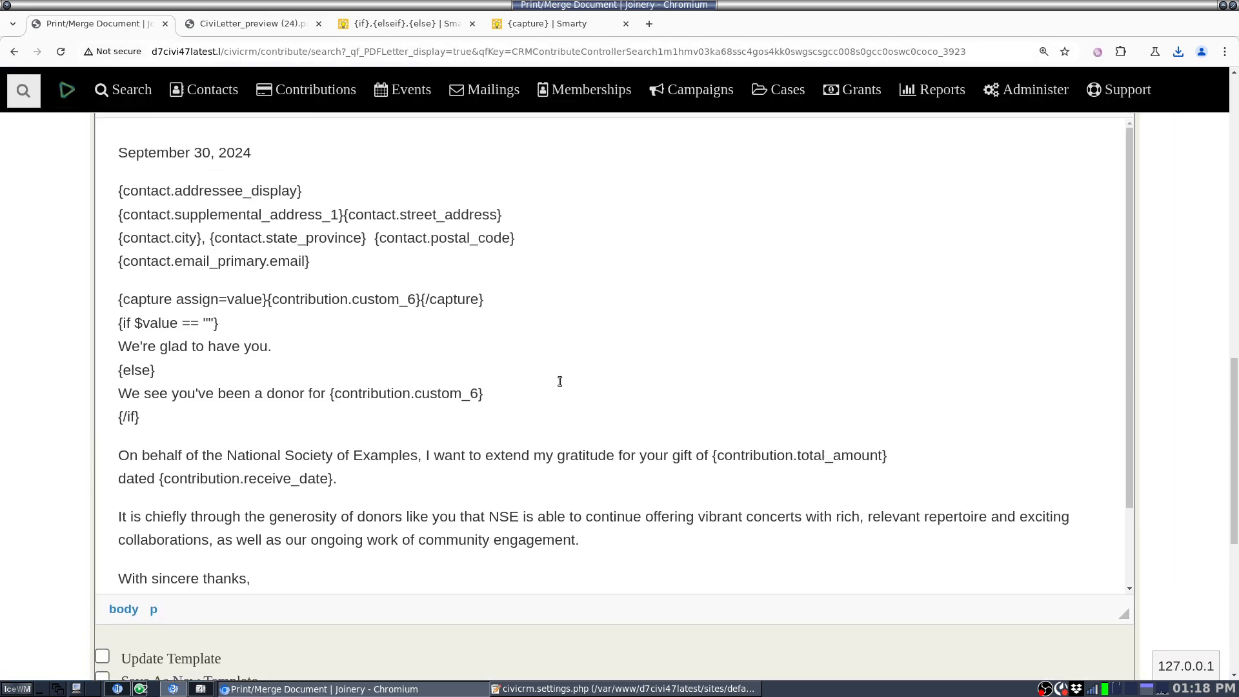
pyautogui.scroll(3, 559, 382)
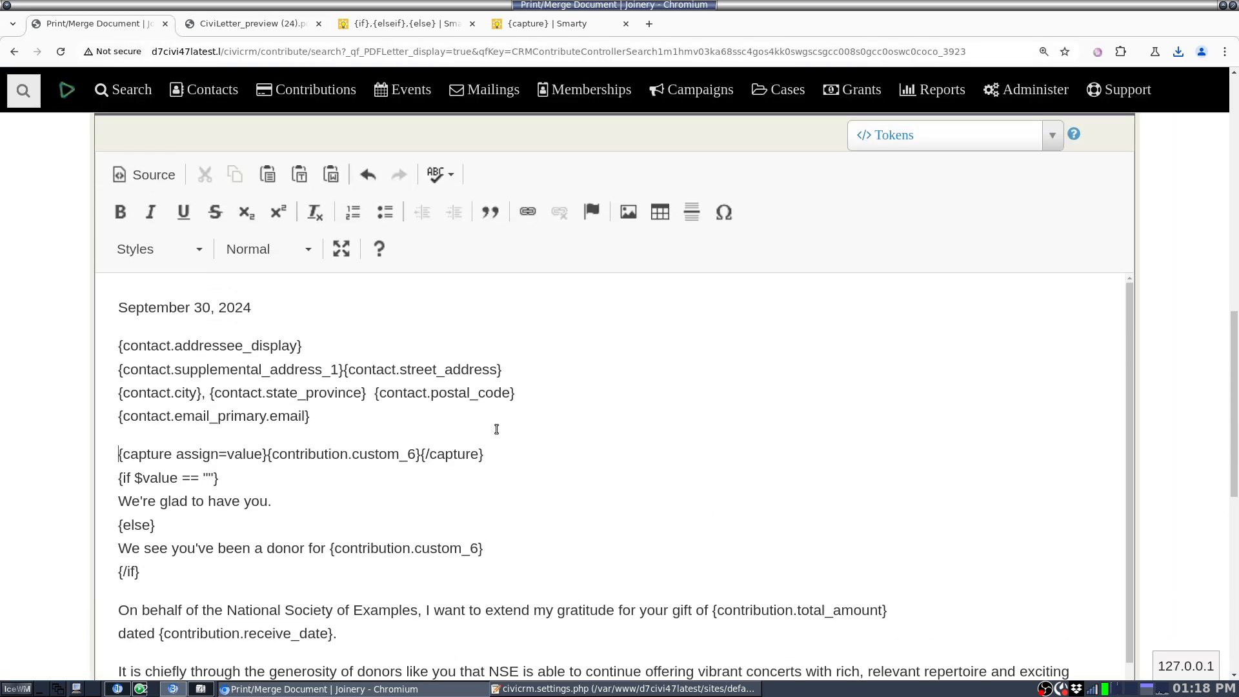
pyautogui.hotkey('shift', 'End')
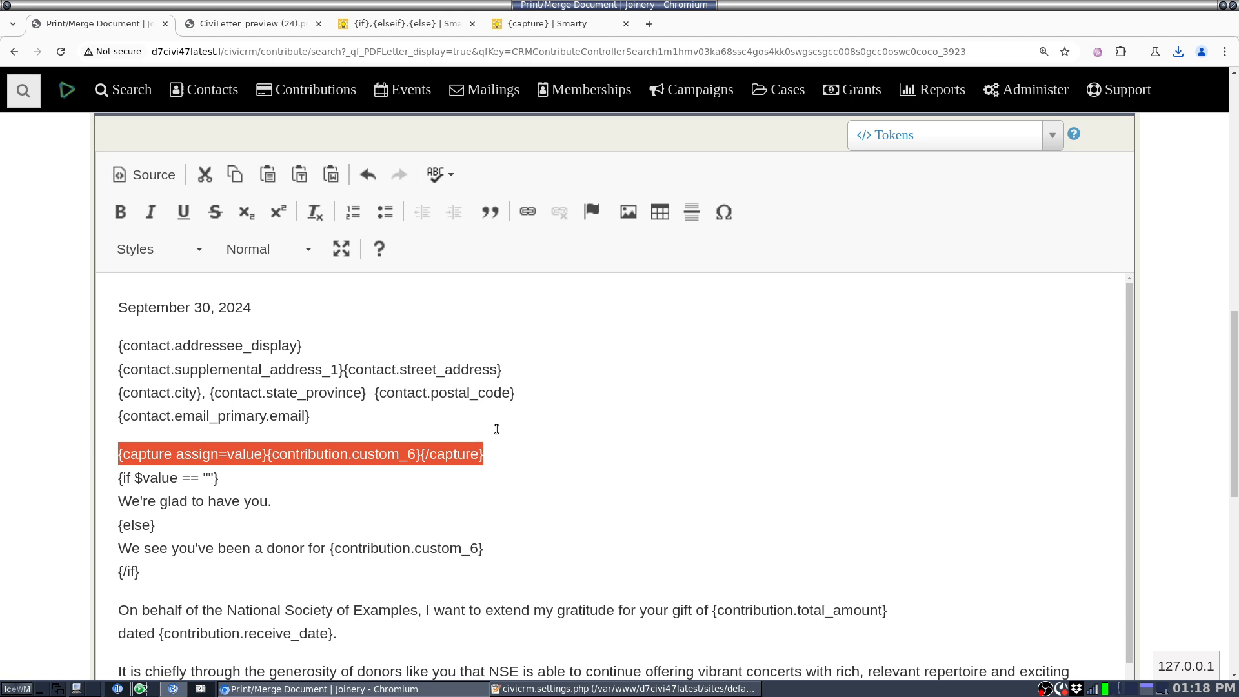
pyautogui.press('Down')
pyautogui.hotkey('shift', 'Home')
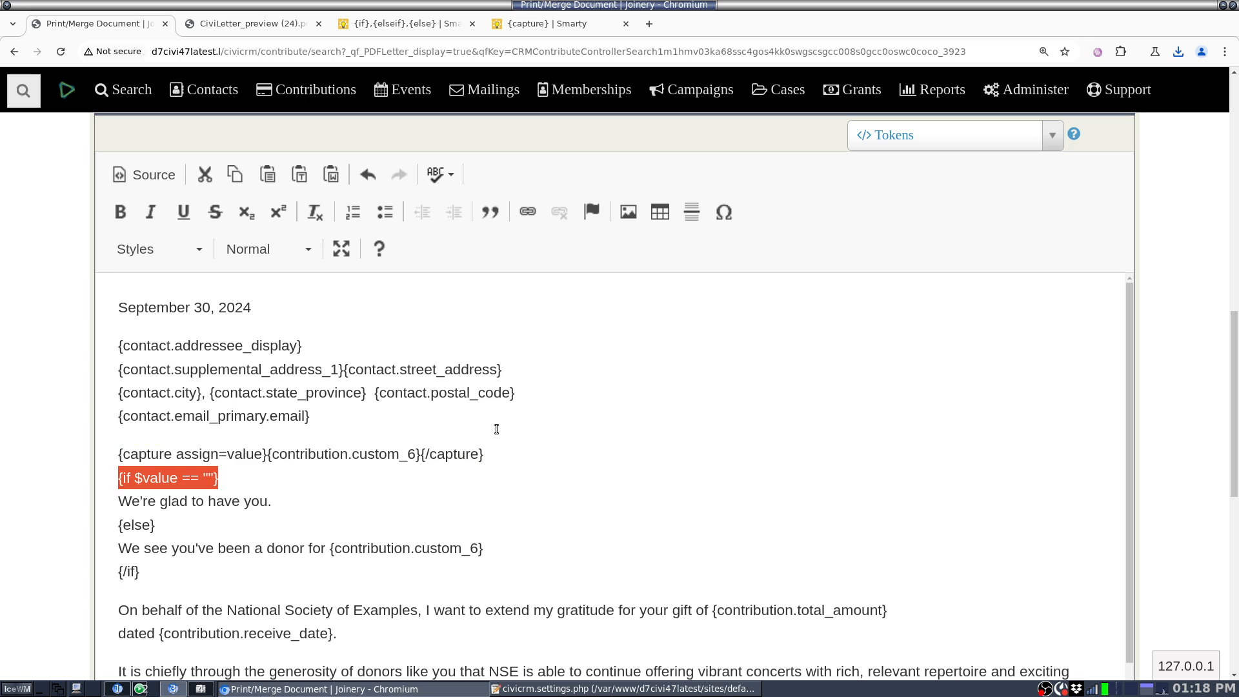
pyautogui.hotkey('shift', 'Down')
pyautogui.hotkey('shift', 'End')
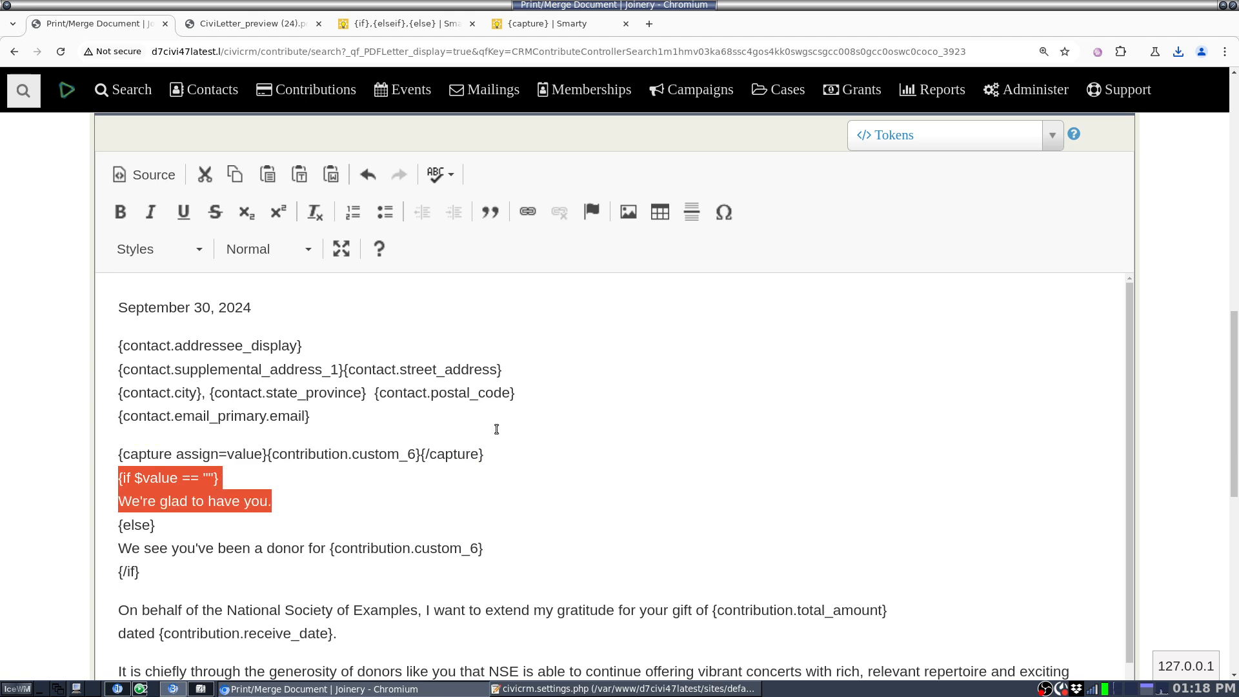
pyautogui.hotkey('shift', 'Down')
pyautogui.hotkey('shift', 'Down')
pyautogui.hotkey('shift', 'End')
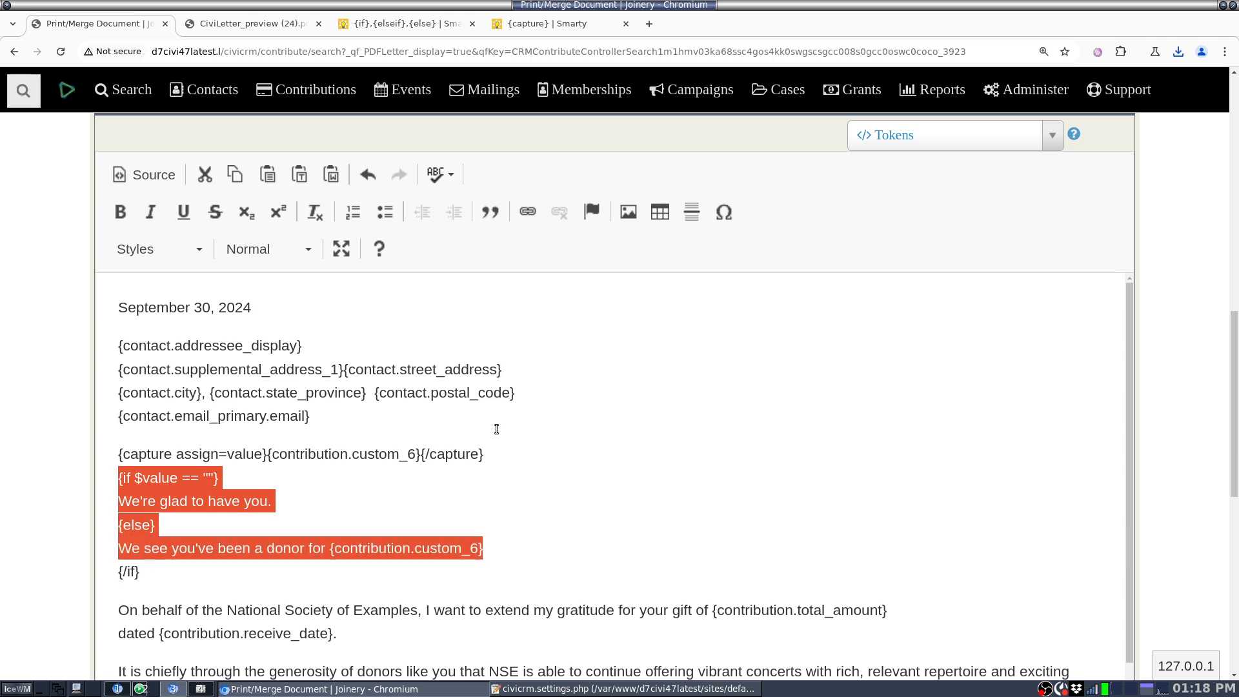
# Extend the highlight to the closing {/if}, enable updating the template, and generate a preview of the thank-you letters
pyautogui.hotkey('shift', 'Down')
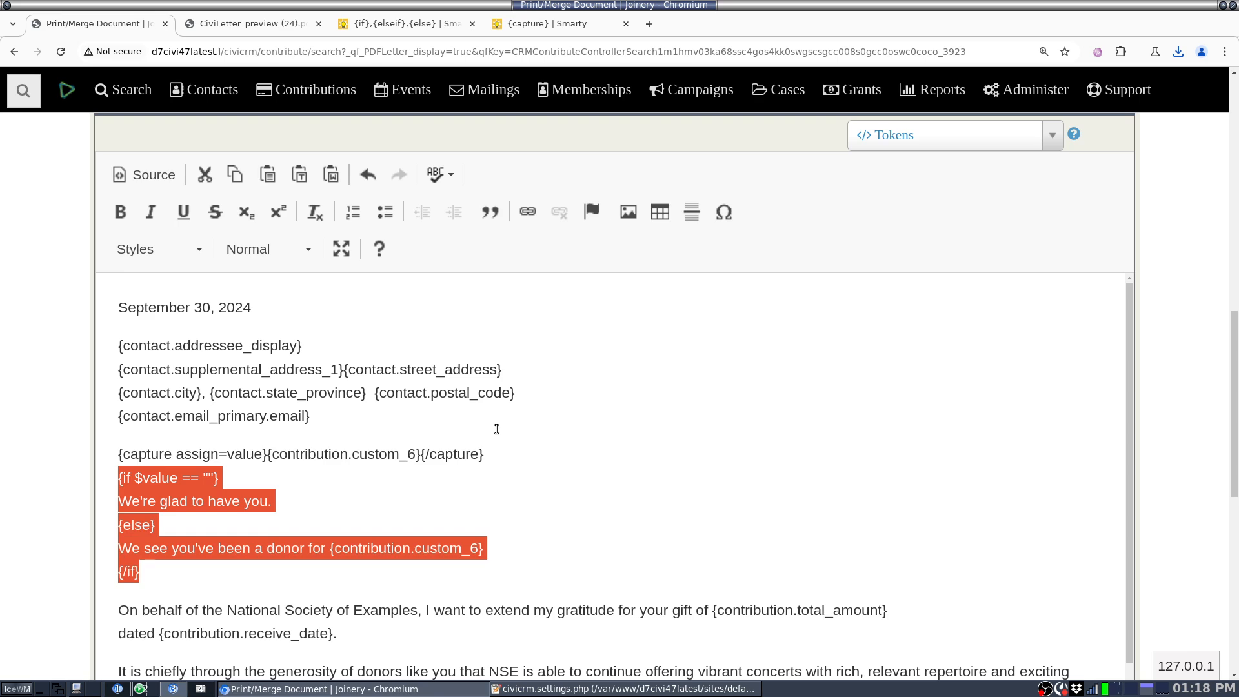
pyautogui.scroll(-5, 31, 356)
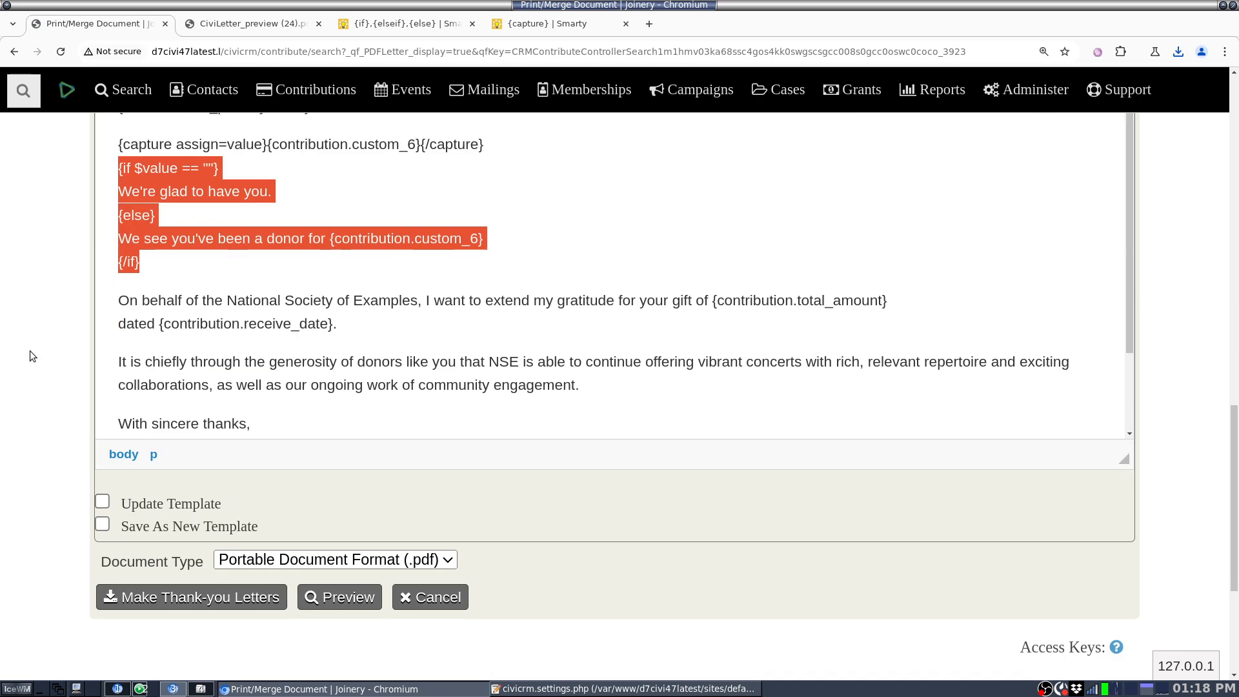
pyautogui.click(194, 503)
pyautogui.click(360, 610)
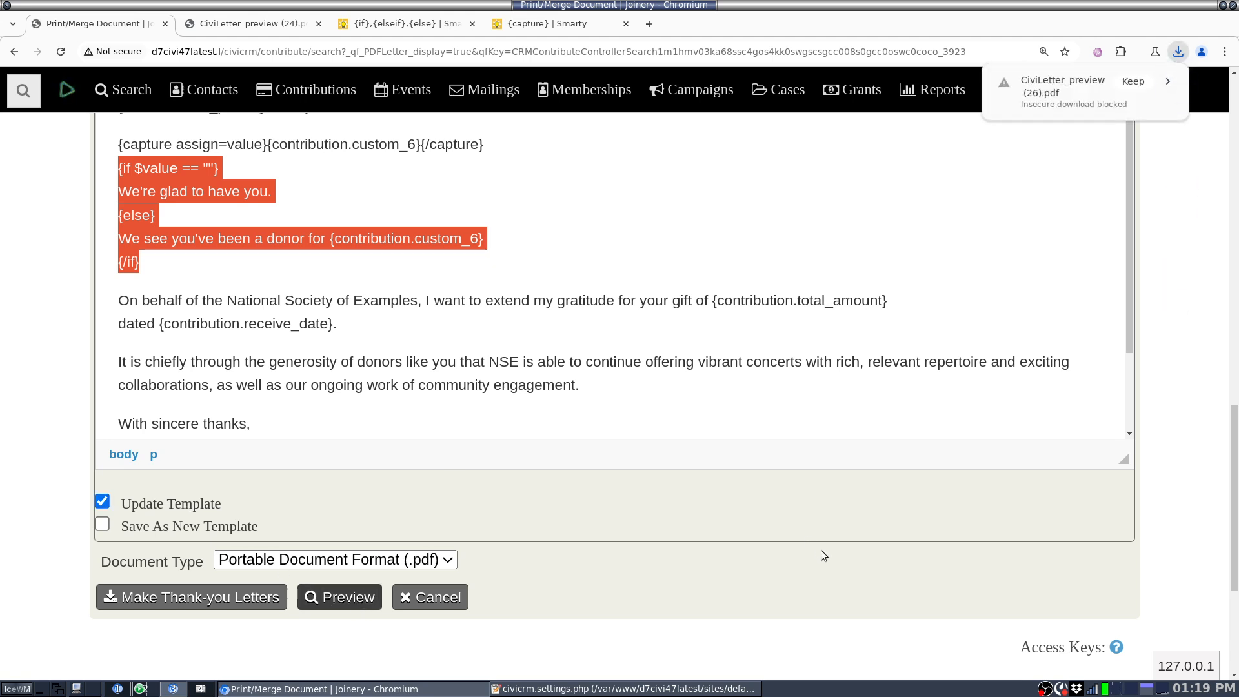
pyautogui.click(642, 366)
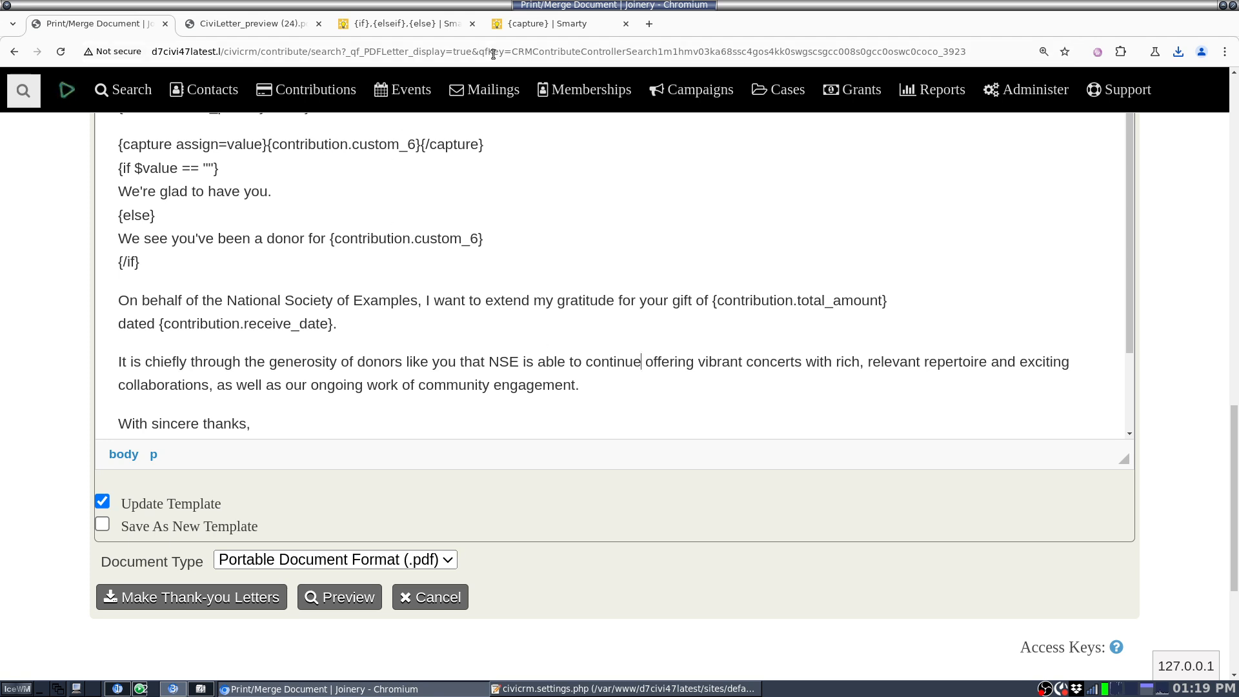
# Try to preview the letters with the dollar sign removed from $value in the if condition, and return to the editor
pyautogui.click(141, 168)
pyautogui.press('BackSpace')
pyautogui.click(322, 600)
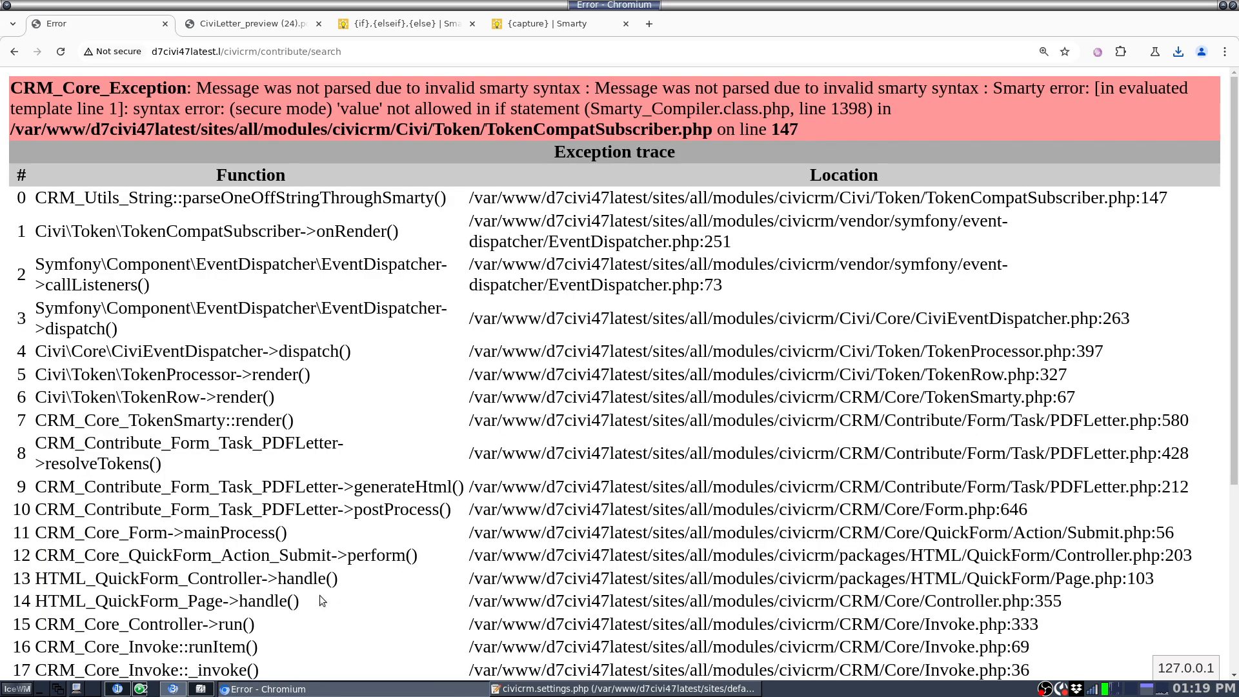
pyautogui.click(14, 51)
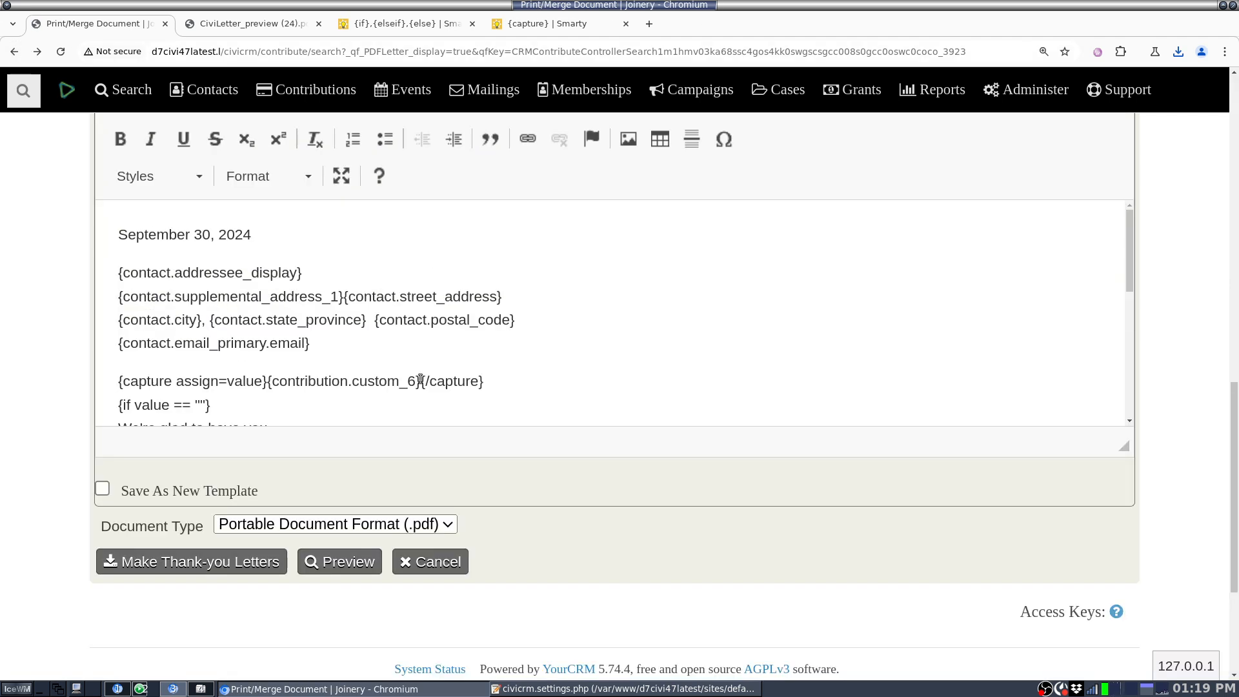
# Restore the dollar sign so the condition reads {if $value == ""}, and generate the preview again
pyautogui.click(138, 403)
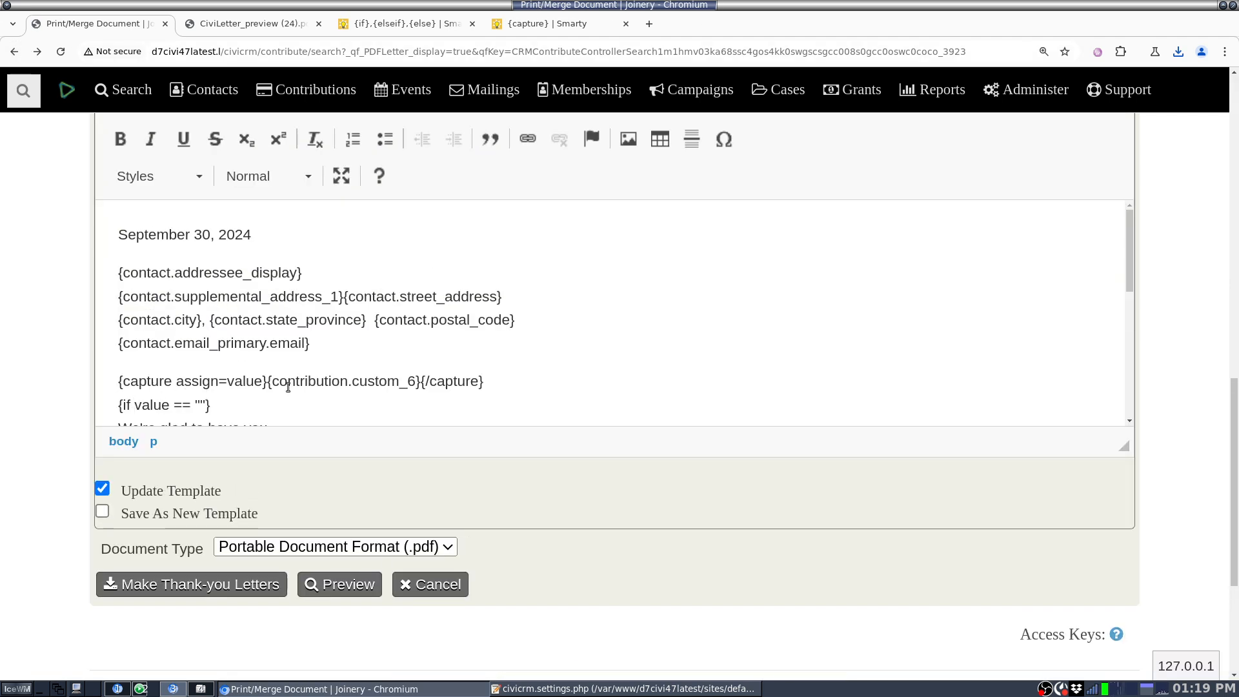
pyautogui.write('$')
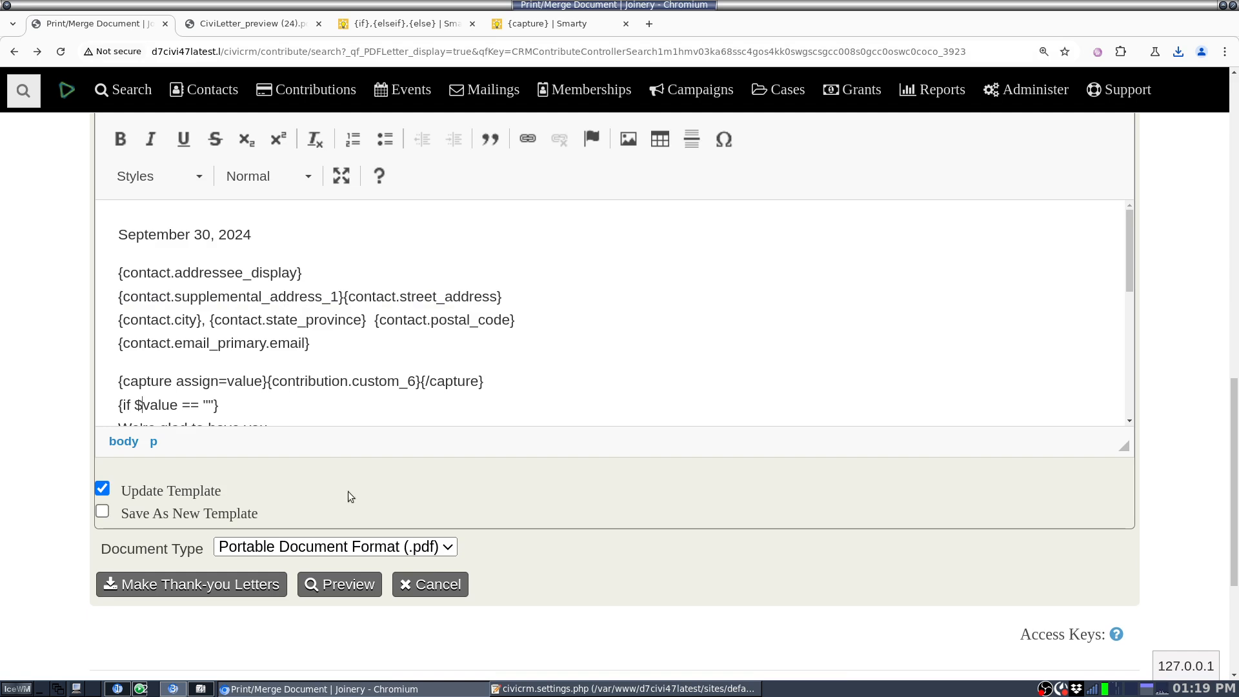
pyautogui.click(353, 588)
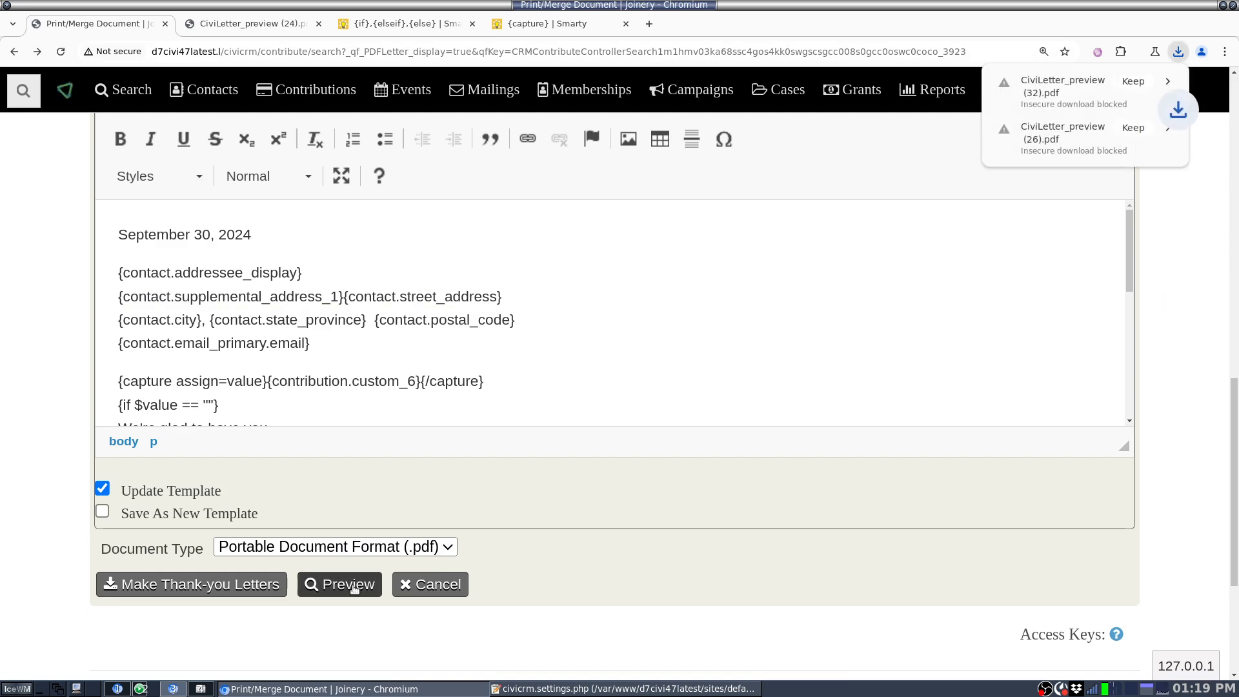
pyautogui.scroll(-1, 521, 329)
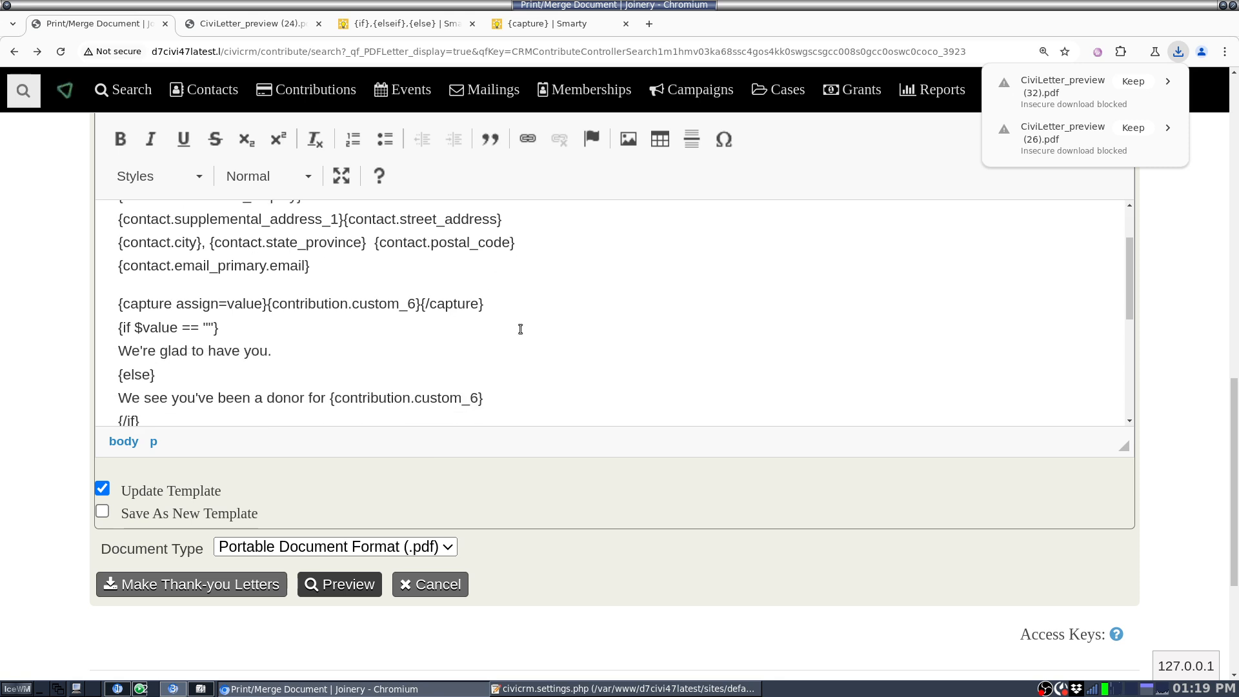
pyautogui.click(520, 329)
pyautogui.press('BackSpace')
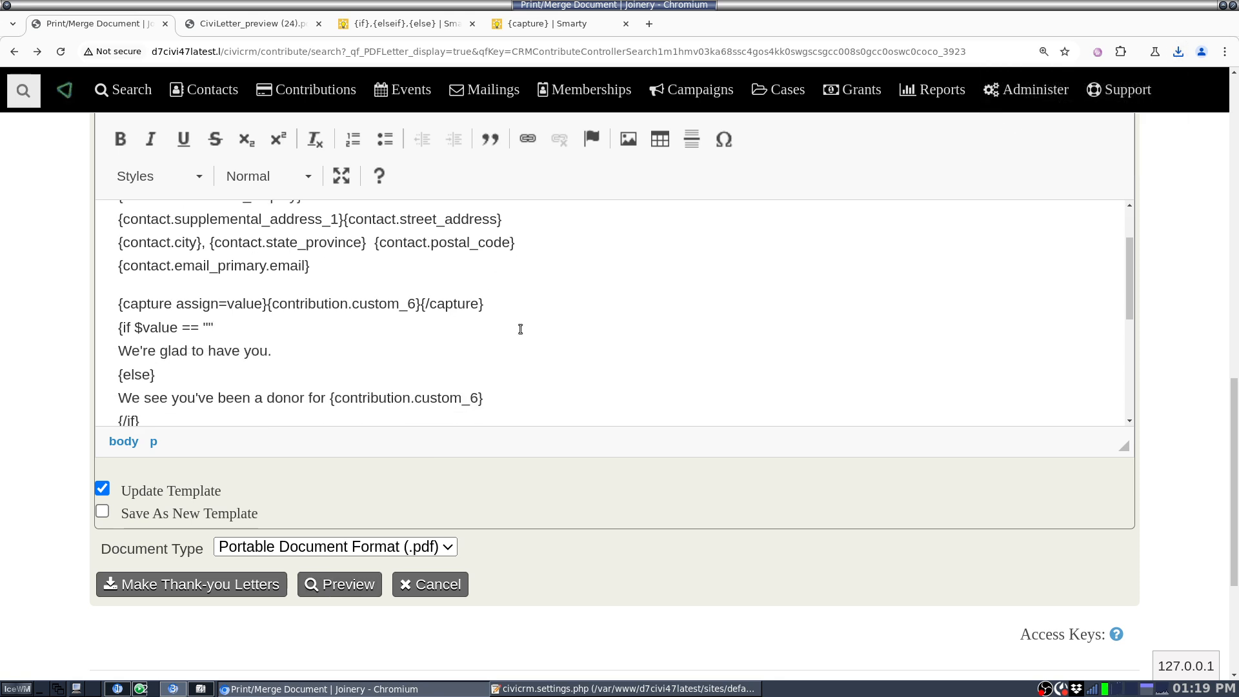
pyautogui.hotkey('ctrl', 'z')
# Try to preview the letters with a single = in the if condition, and restore the == operator in the editor
pyautogui.press('Right')
pyautogui.press('Right')
pyautogui.press('Right')
pyautogui.press('Right')
pyautogui.press('Right')
pyautogui.press('Right')
pyautogui.press('Right')
pyautogui.press('Delete')
pyautogui.hotkey('shift', 'Right')
pyautogui.click(340, 584)
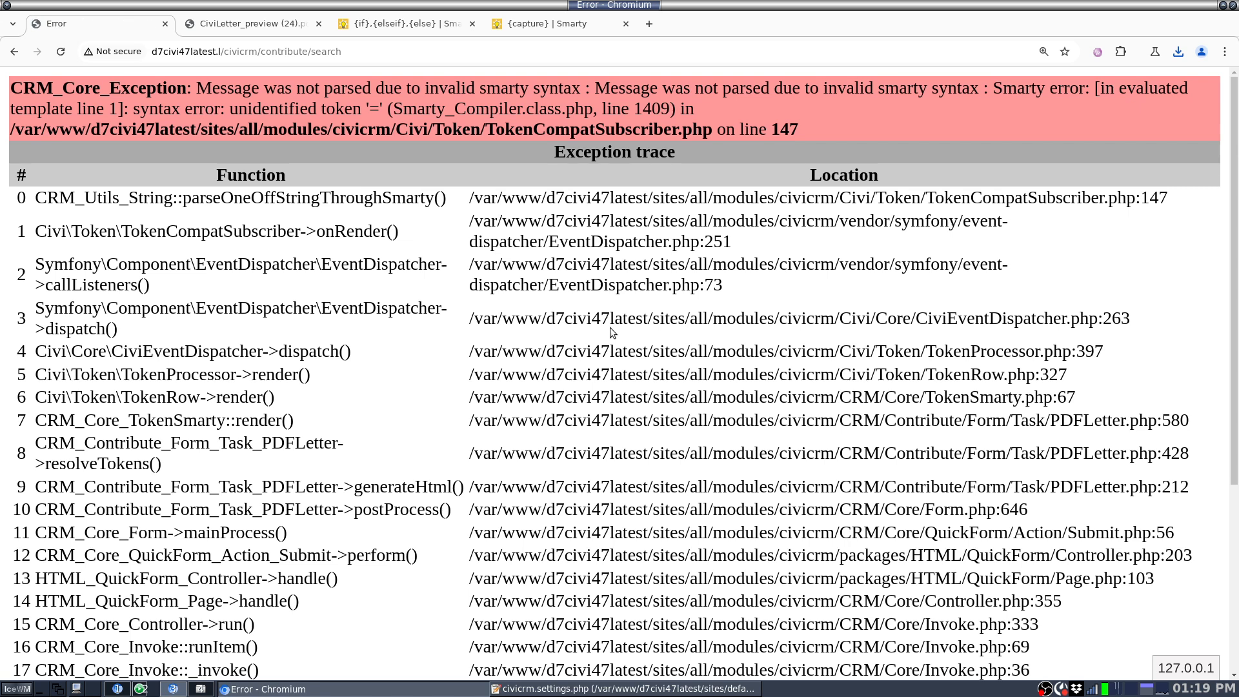
pyautogui.hotkey('alt', 'Left')
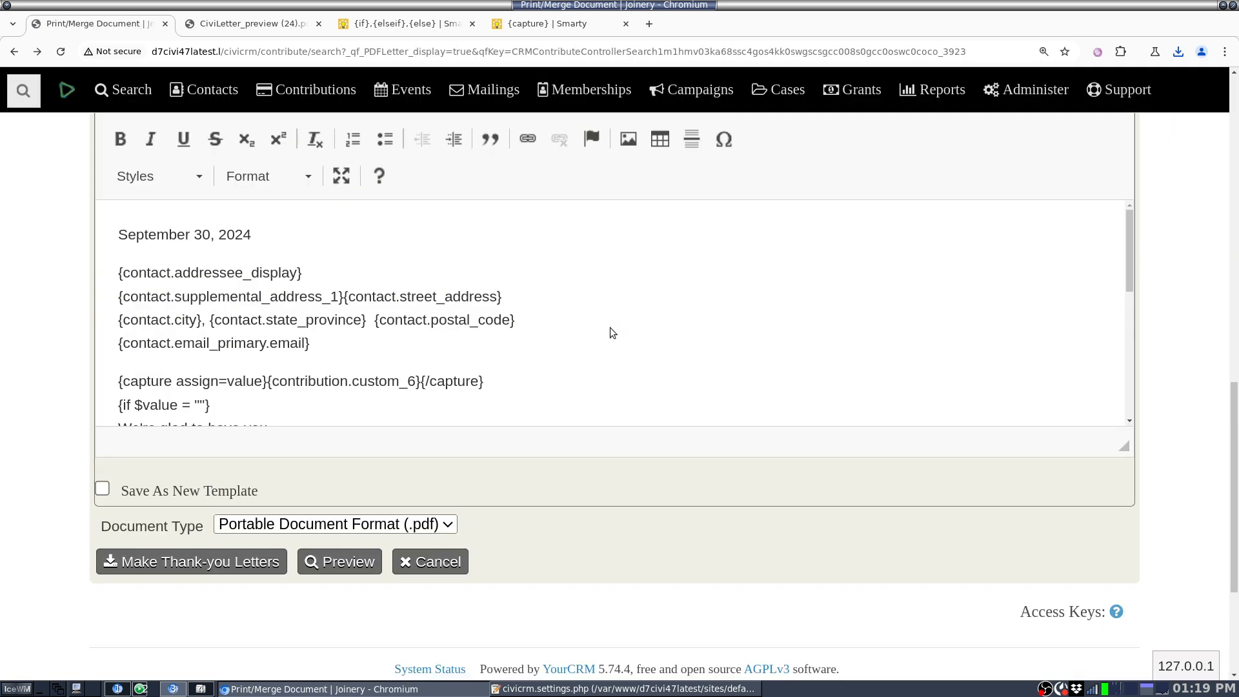
pyautogui.click(183, 399)
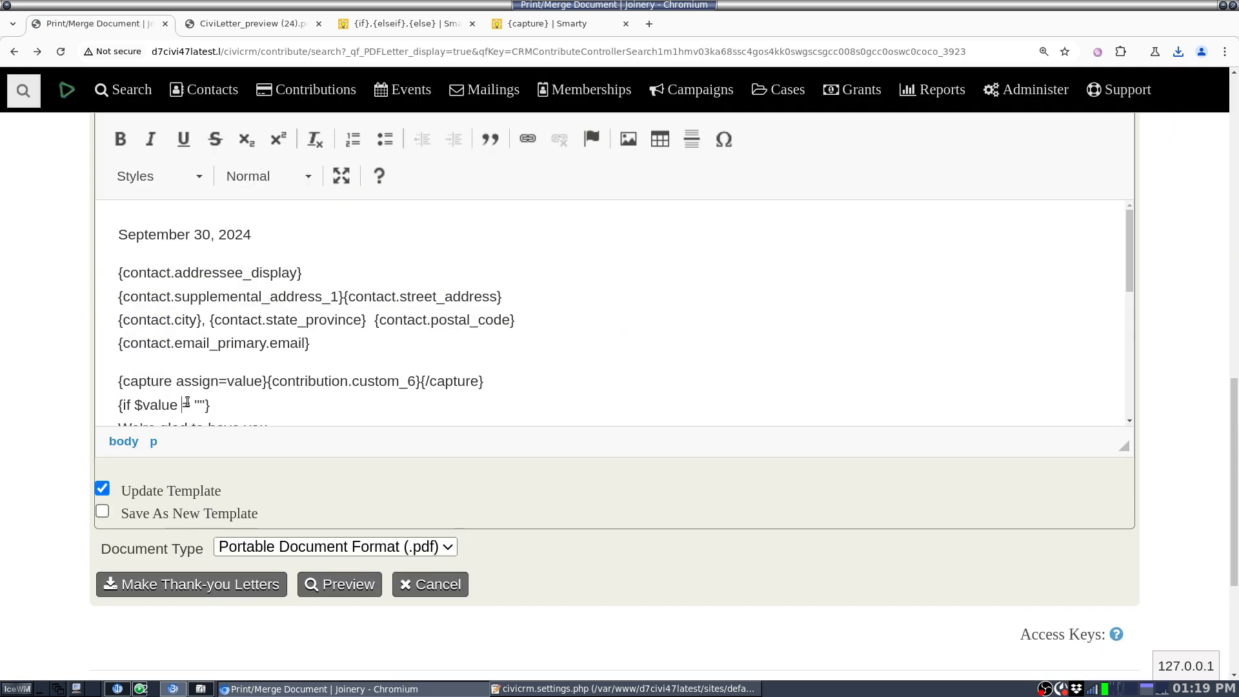
pyautogui.write('=')
# Look over the Smarty documentation pages for {capture} and {if}, and return to the letter editor
pyautogui.click(407, 22)
pyautogui.click(562, 23)
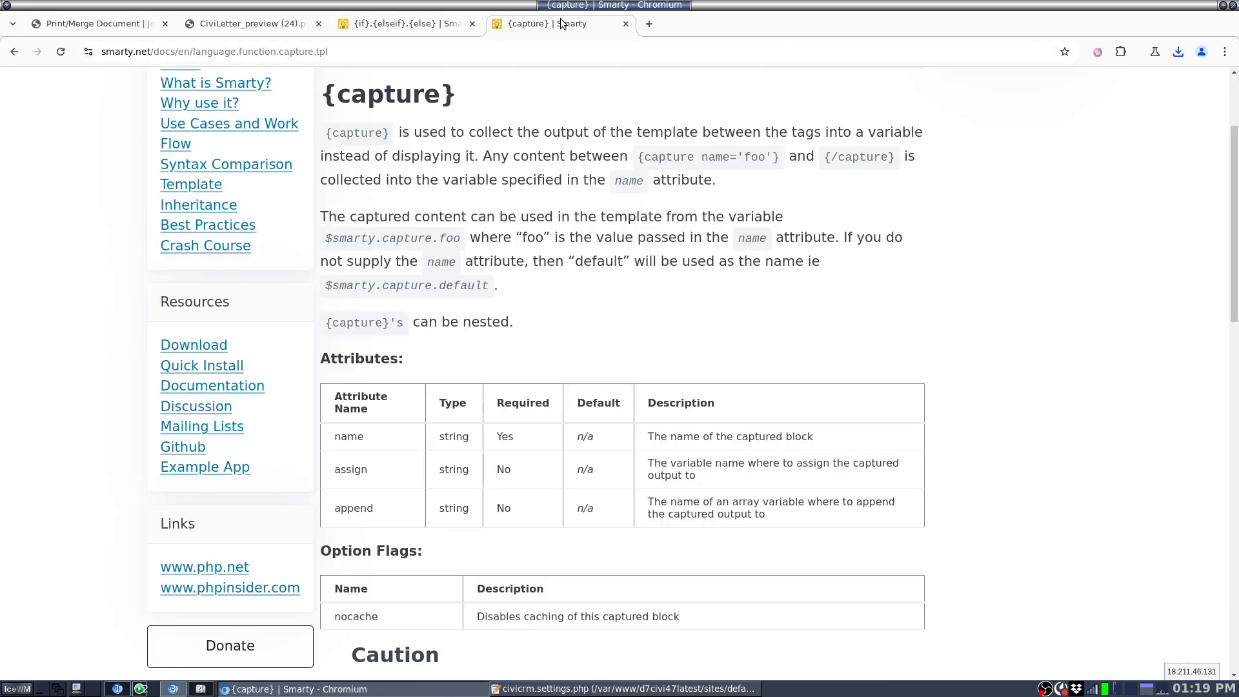
pyautogui.click(358, 29)
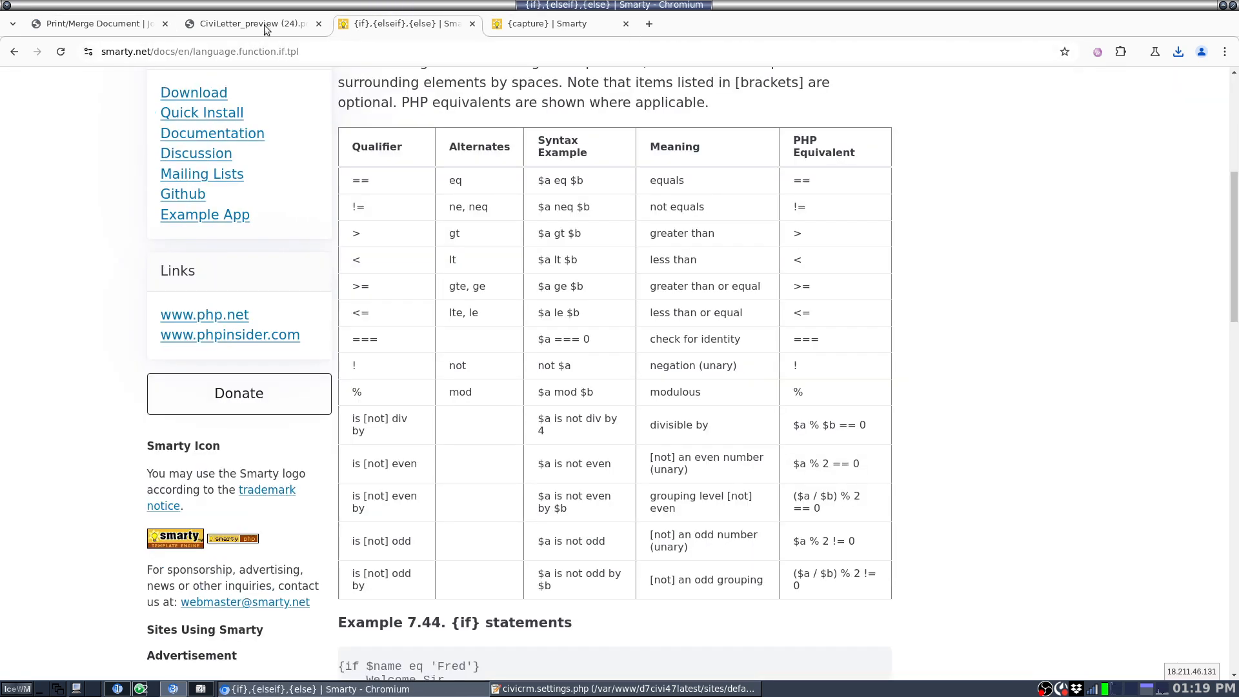
pyautogui.click(71, 28)
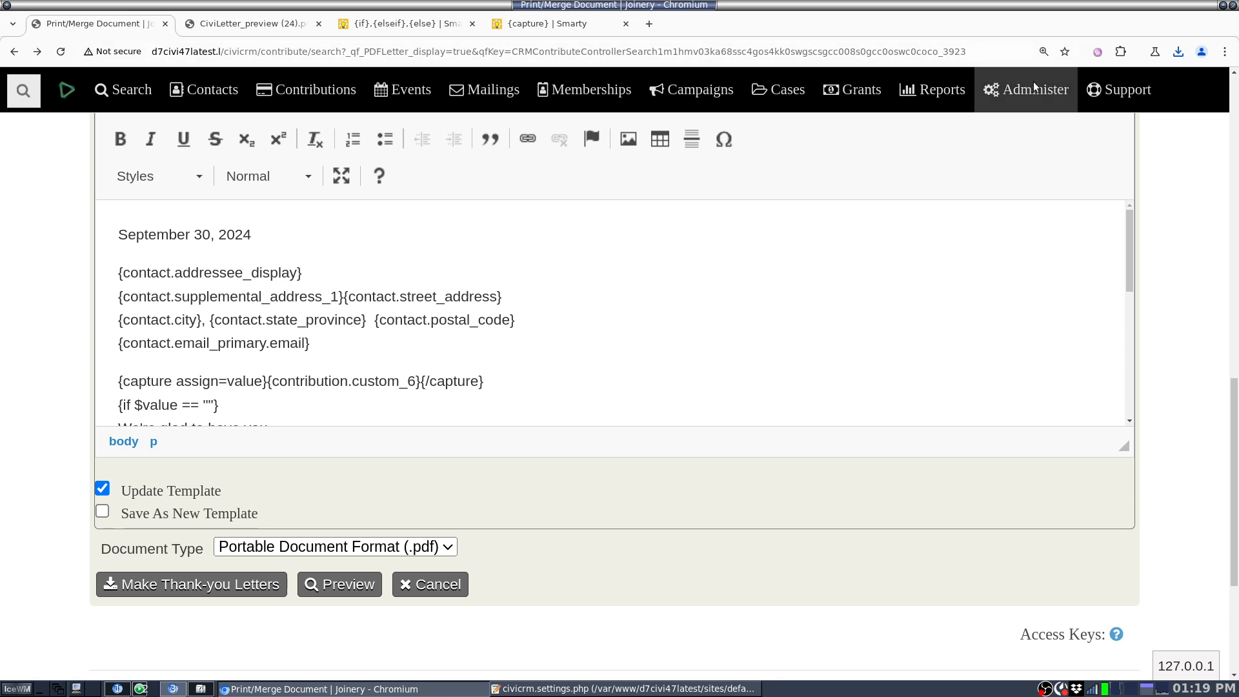
# Open Message Templates in a new tab, show the System Workflow Messages, and dismiss both error notices
pyautogui.moveTo(1031, 90)
pyautogui.moveTo(1057, 203)
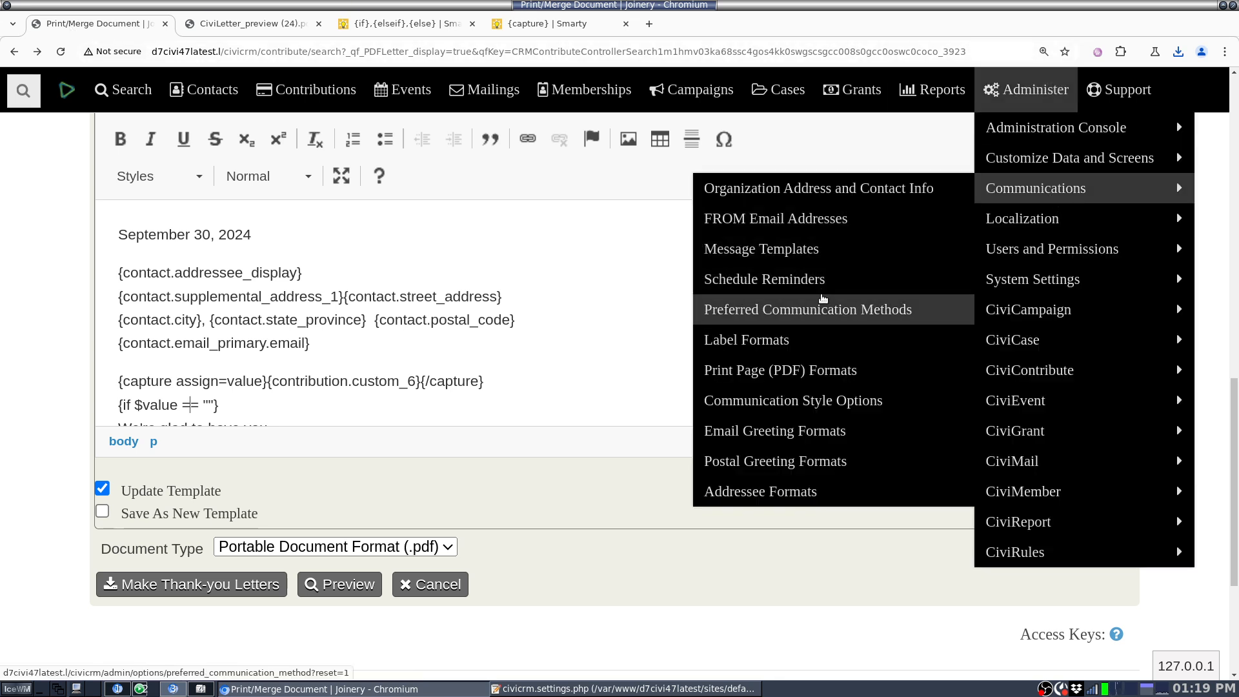
pyautogui.middleClick(815, 257)
pyautogui.hotkey('ctrl', 'Tab')
pyautogui.hotkey('ctrl', 'Tab')
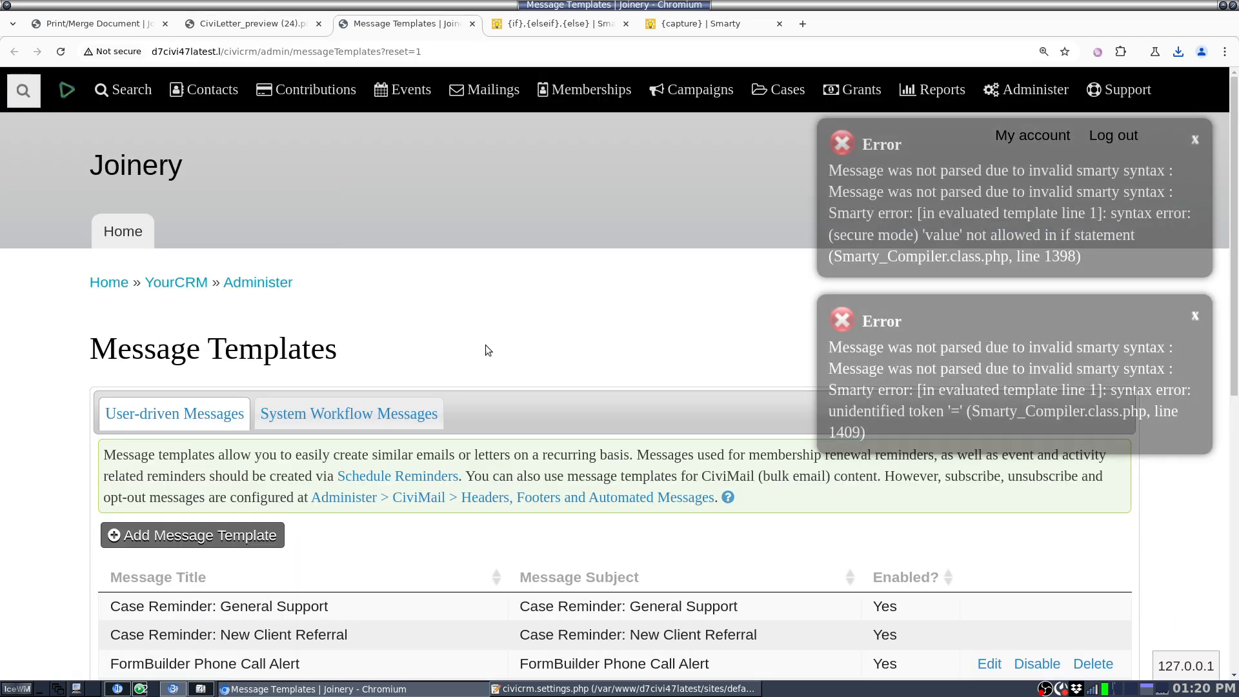
pyautogui.click(390, 419)
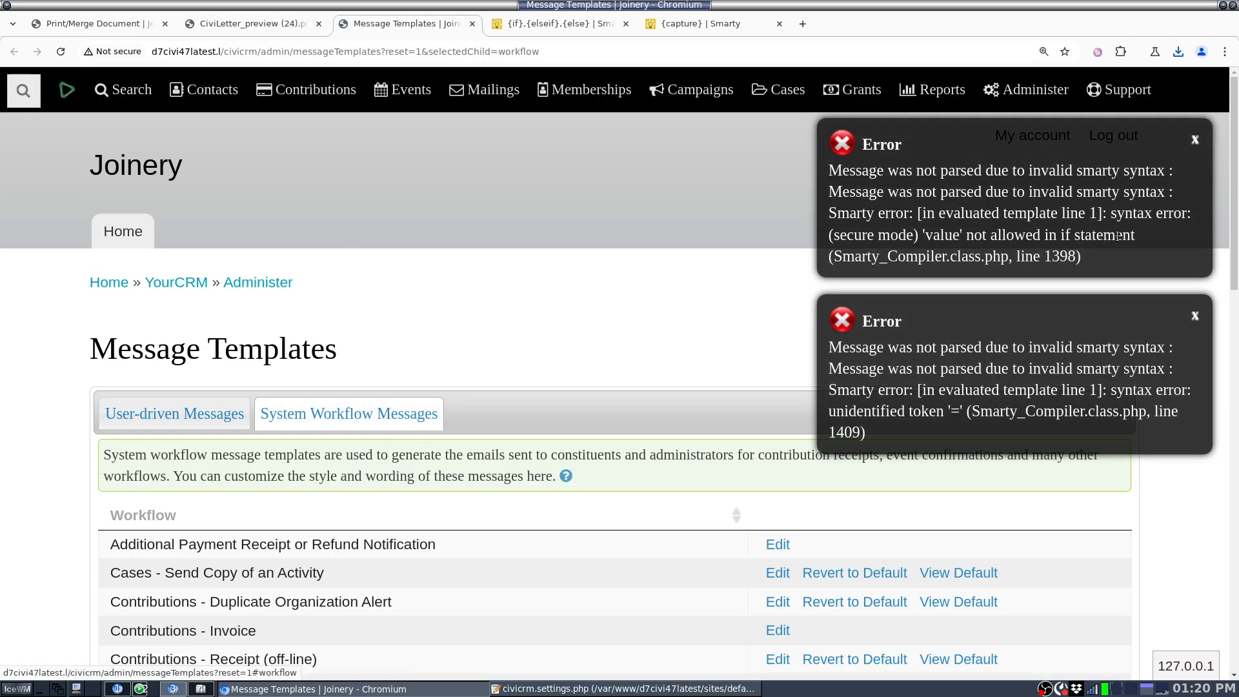
pyautogui.click(1195, 141)
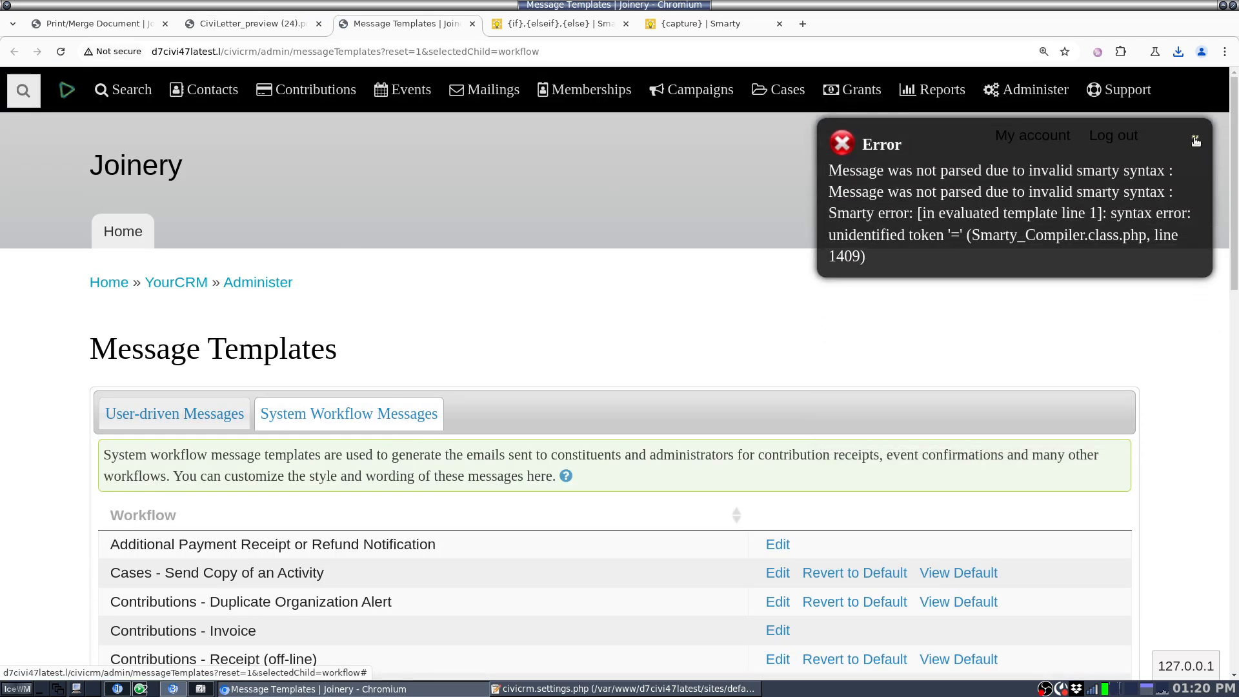
pyautogui.click(1195, 140)
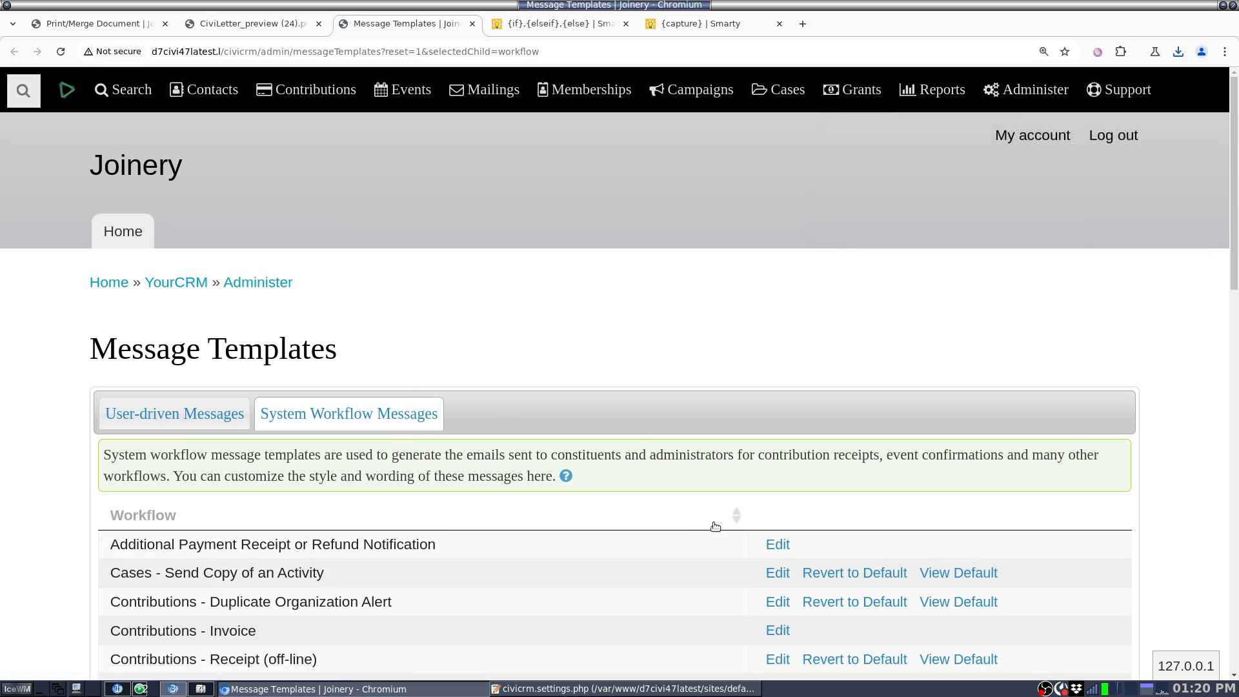
# Open the Contributions - Invoice template for editing and examine the Smarty code in its HTML format
pyautogui.click(778, 631)
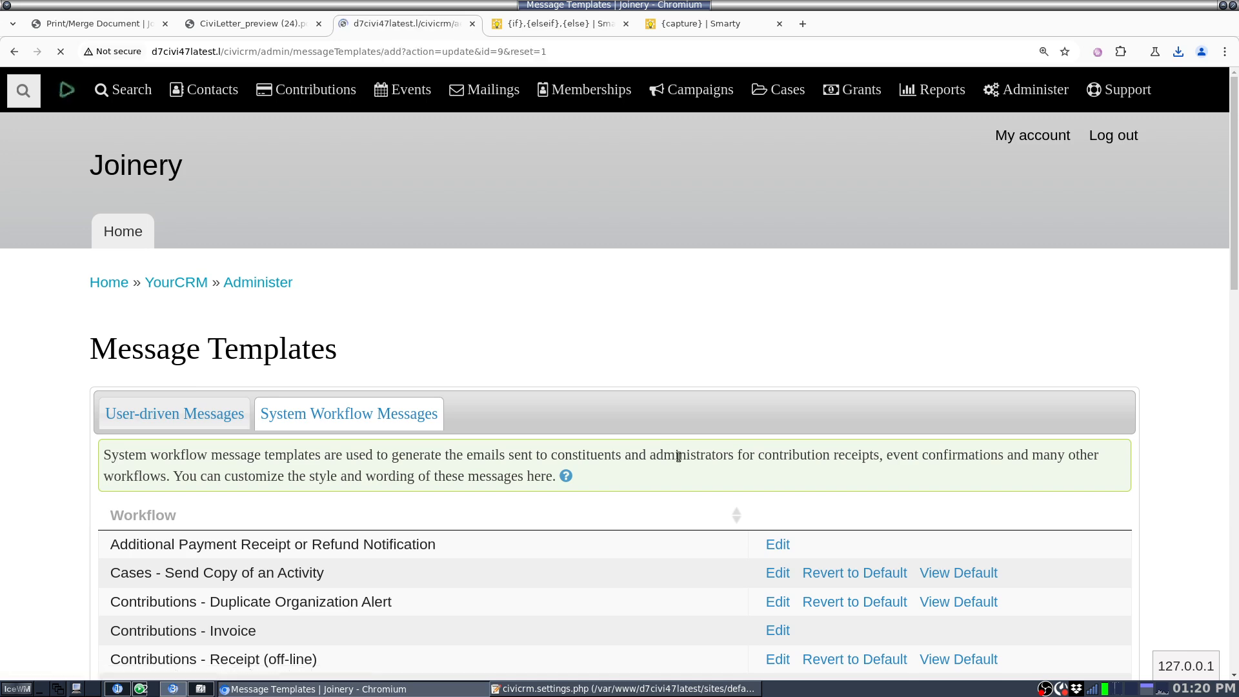
pyautogui.scroll(-6, 685, 462)
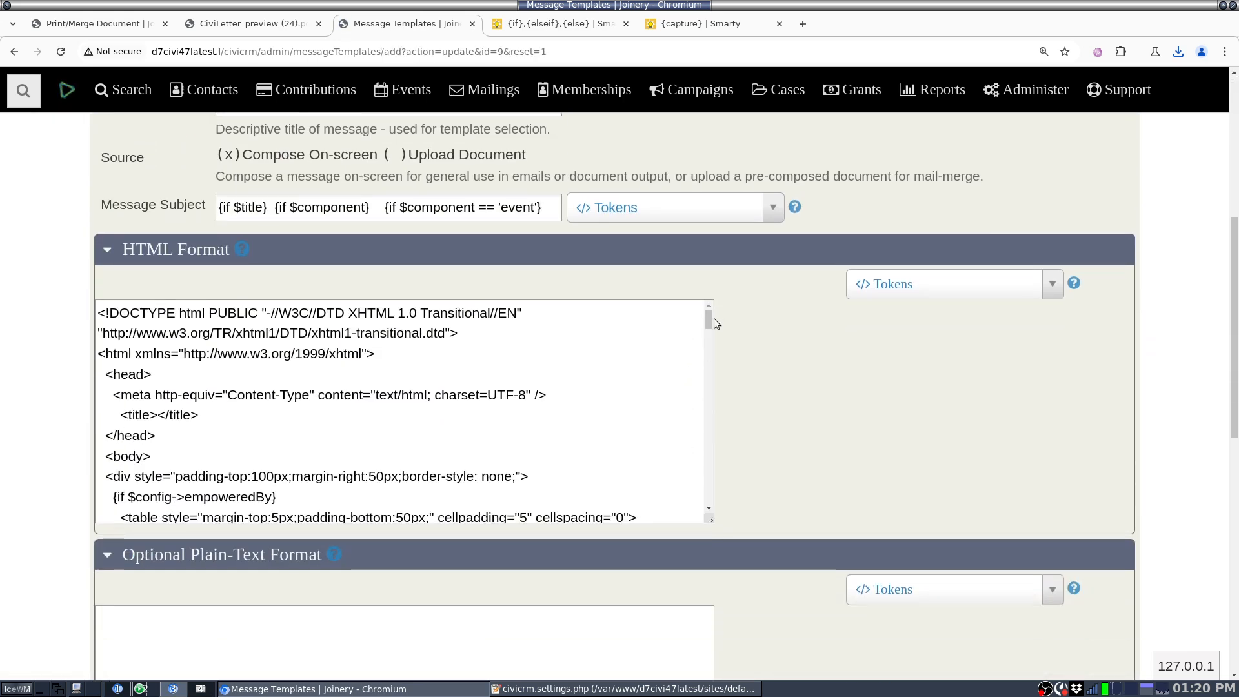
pyautogui.moveTo(707, 322); pyautogui.dragTo(715, 357)
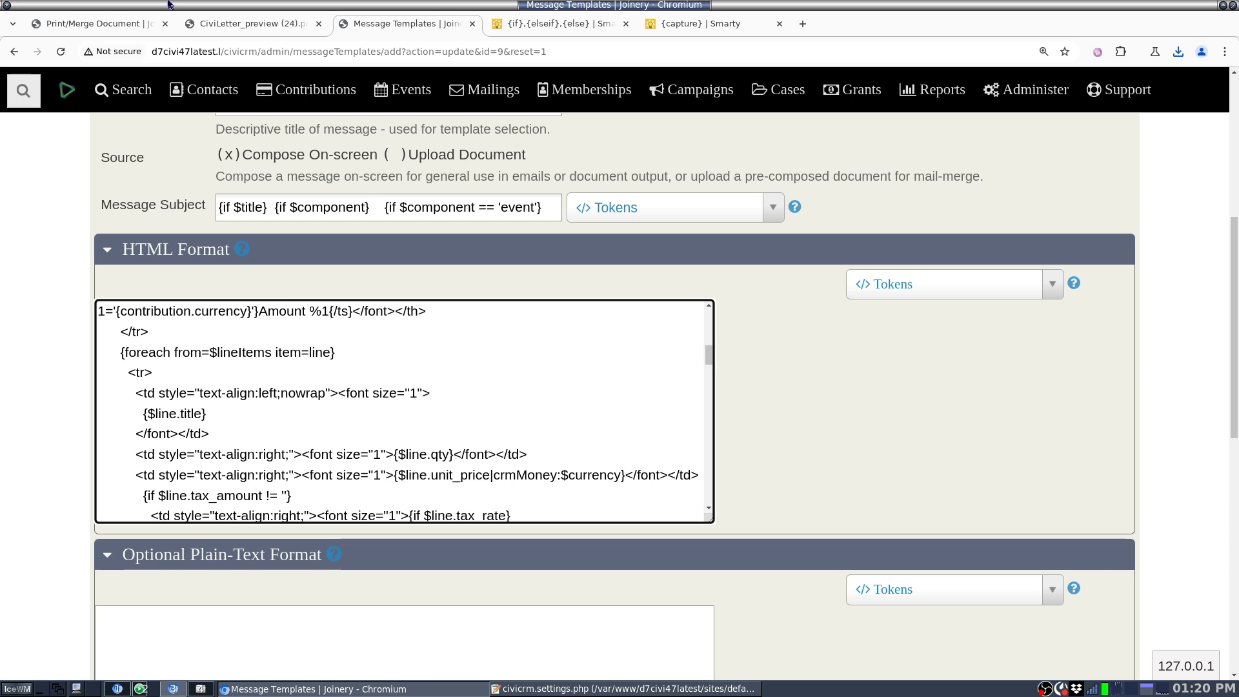
# Switch to civicrm.settings.php in Pluma and highlight the line defining CIVICRM_MAIL_SMARTY as 1
pyautogui.click(129, 23)
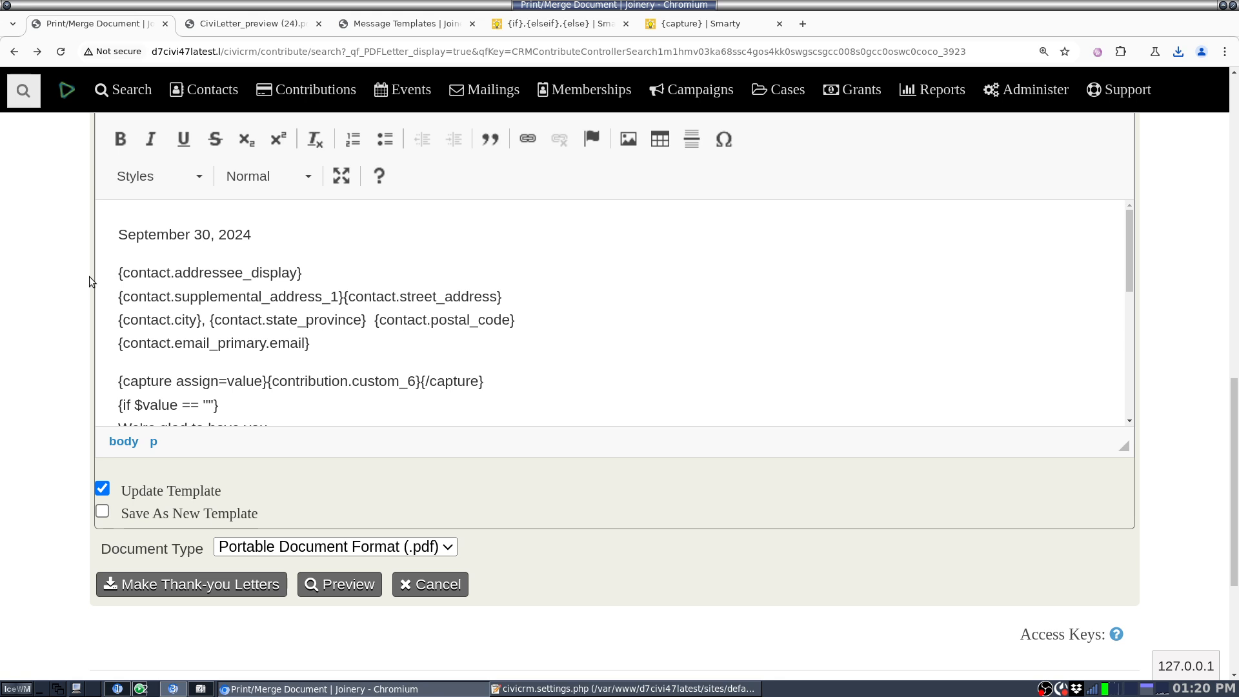
pyautogui.hotkey('alt', 'Tab')
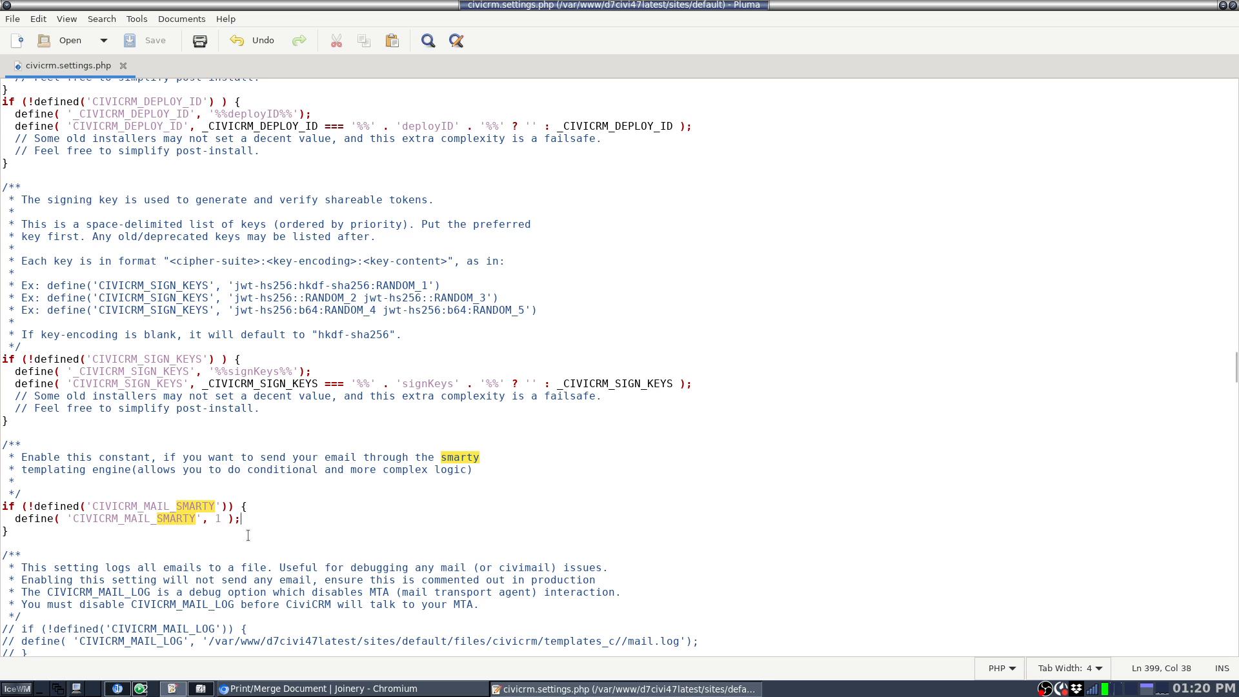
pyautogui.hotkey('shift', 'Home')
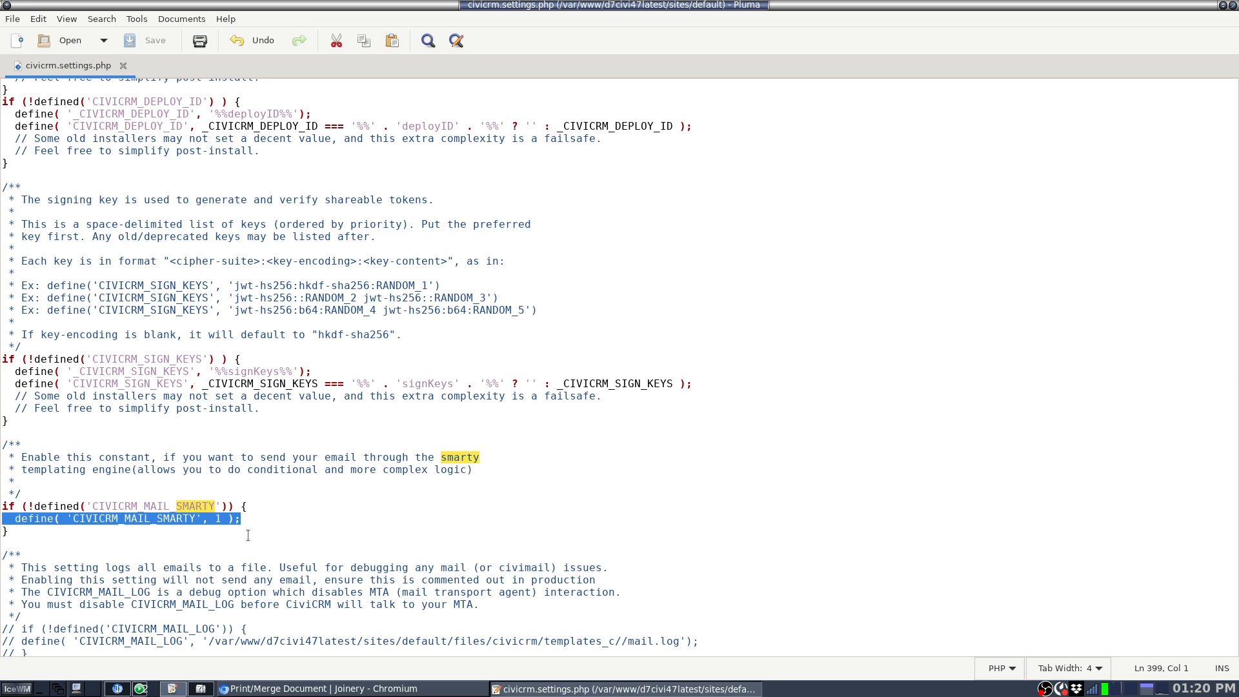
# Return to the letter editor in Chromium and highlight the whole Smarty block from the capture line through {/if}
pyautogui.hotkey('alt', 'Tab')
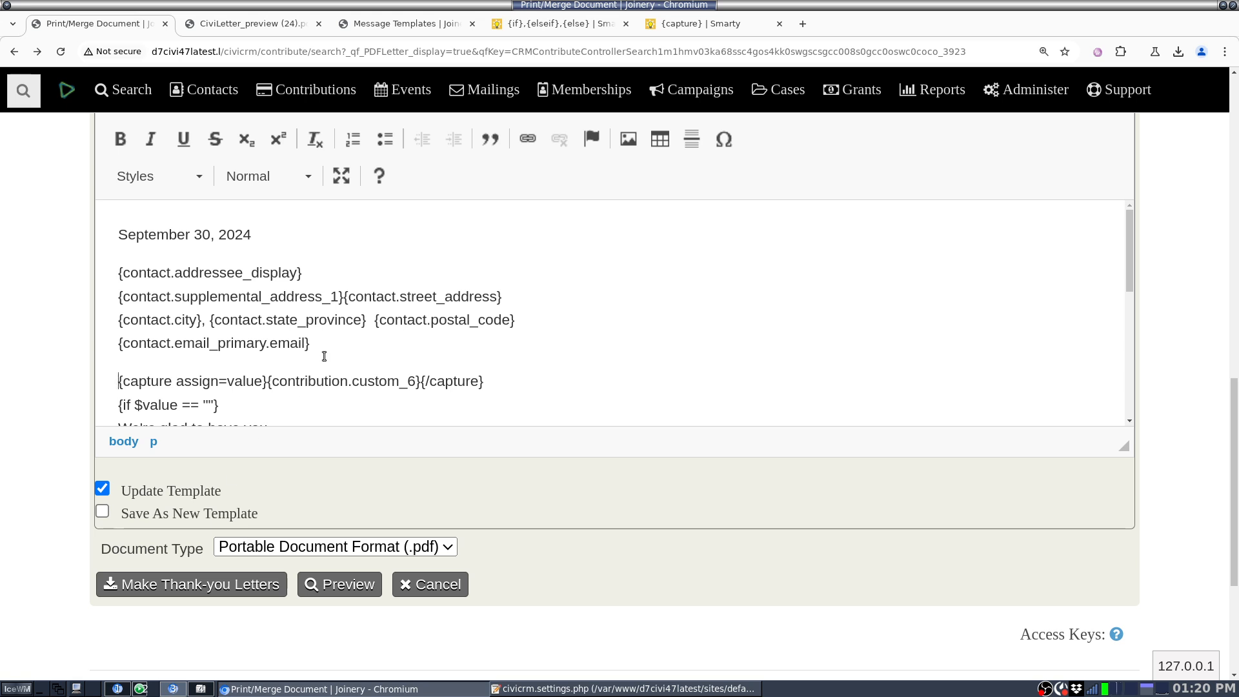
pyautogui.keyDown('shift'); pyautogui.click(324, 396); pyautogui.keyUp('shift')
pyautogui.hotkey('shift', 'Down')
pyautogui.hotkey('shift', 'Down')
pyautogui.hotkey('shift', 'Down')
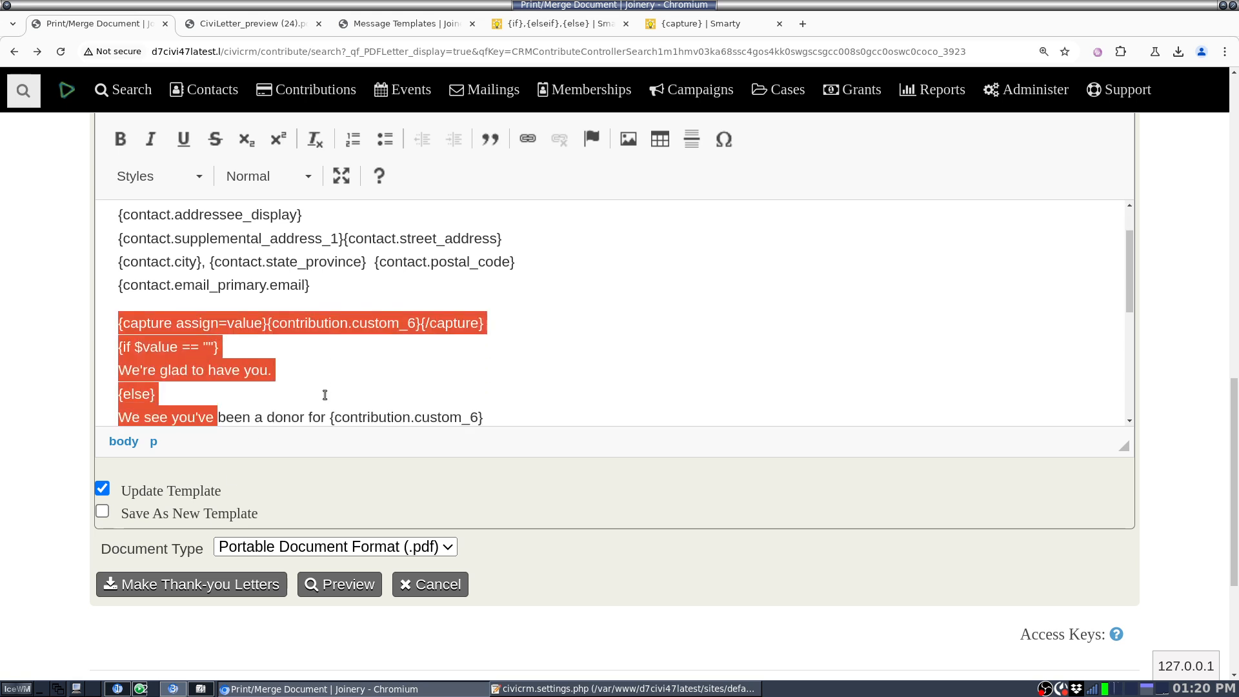
pyautogui.hotkey('shift', 'Down')
pyautogui.hotkey('shift', 'Down')
pyautogui.hotkey('shift', 'Up')
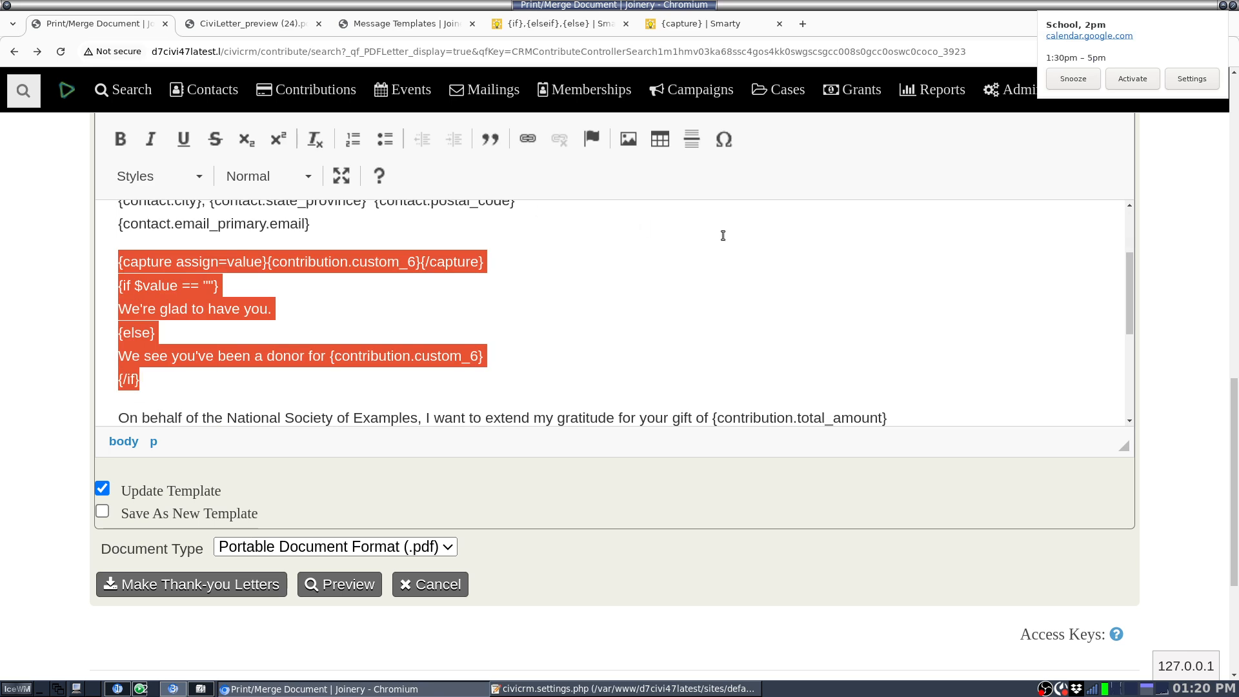
# Open the English Smarty 3 manual's table of contents from the Smarty documentation, then return to the letter editor and clear the highlight
pyautogui.click(552, 21)
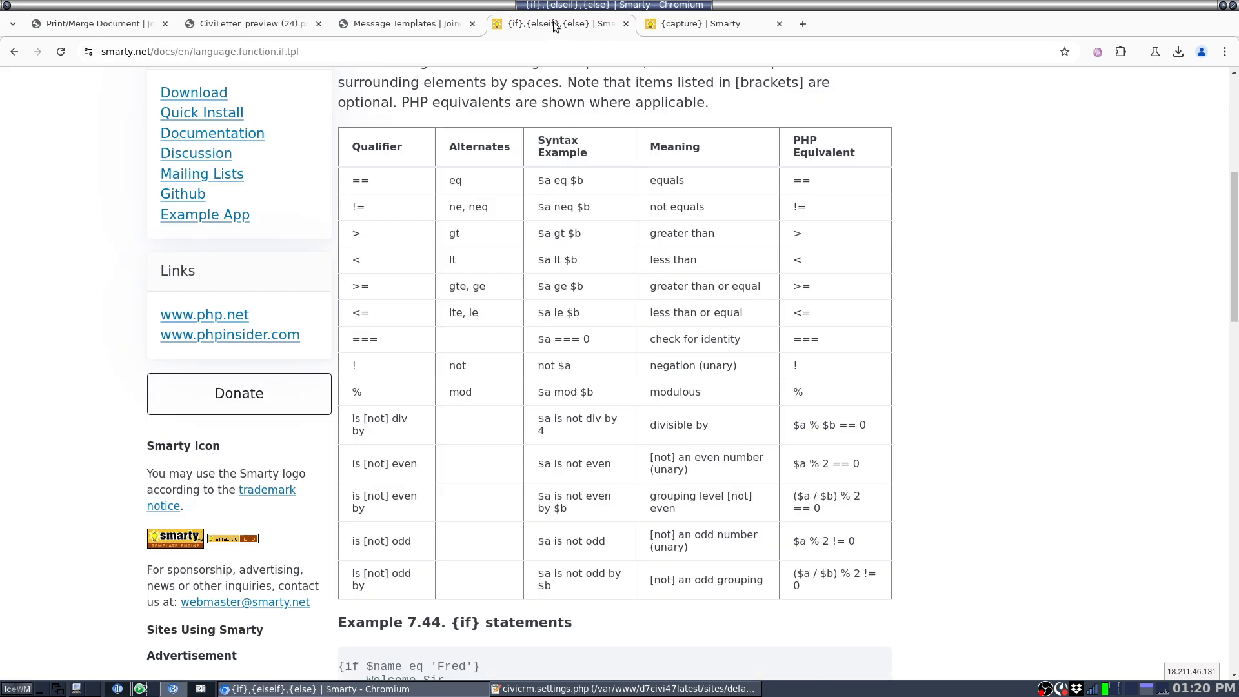
pyautogui.scroll(6, 162, 313)
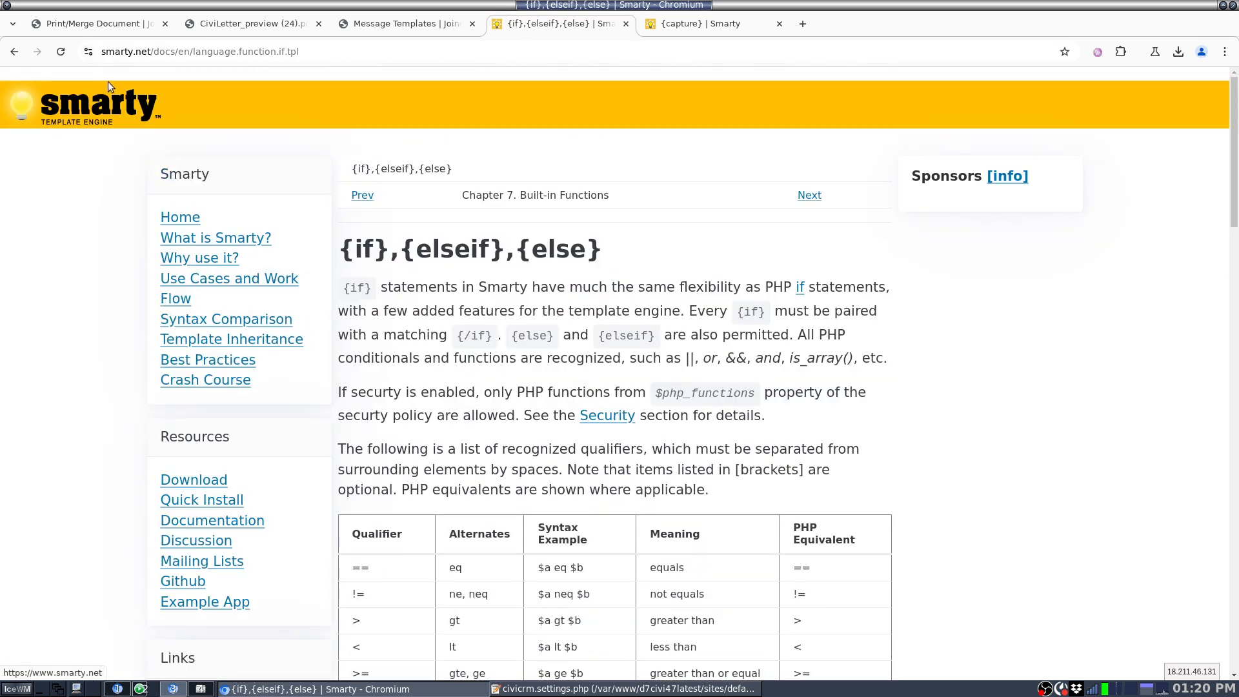
pyautogui.click(197, 524)
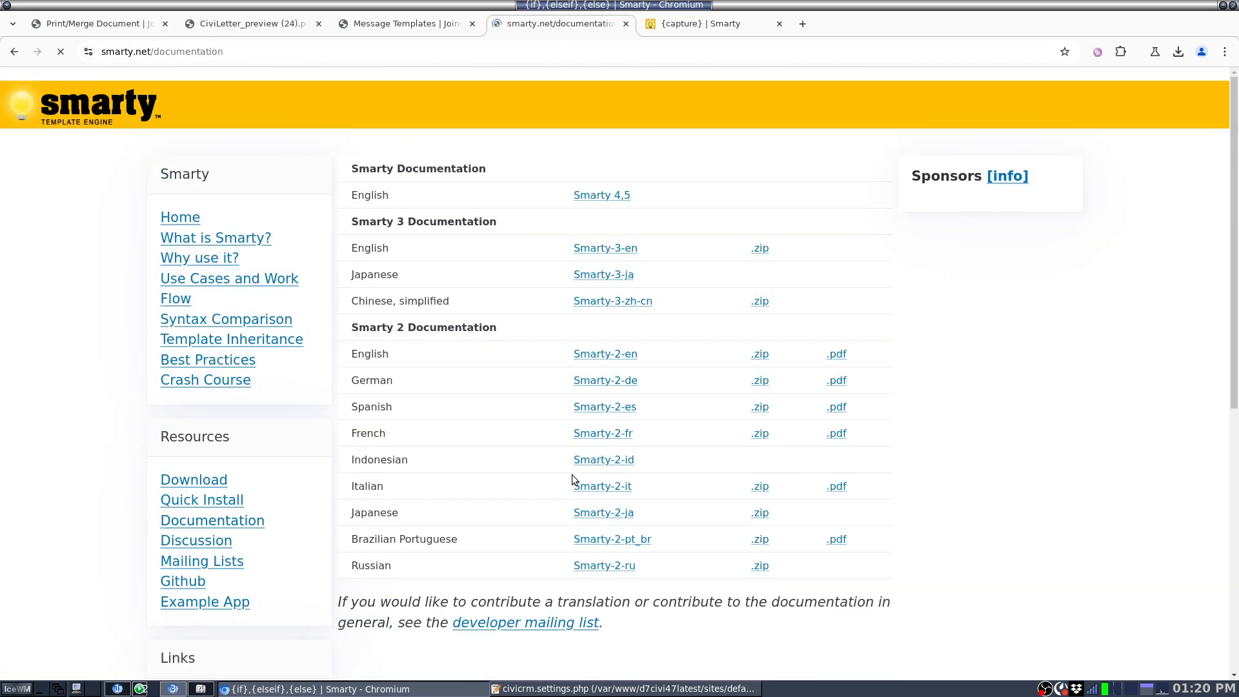
pyautogui.click(617, 251)
pyautogui.scroll(-3, 616, 247)
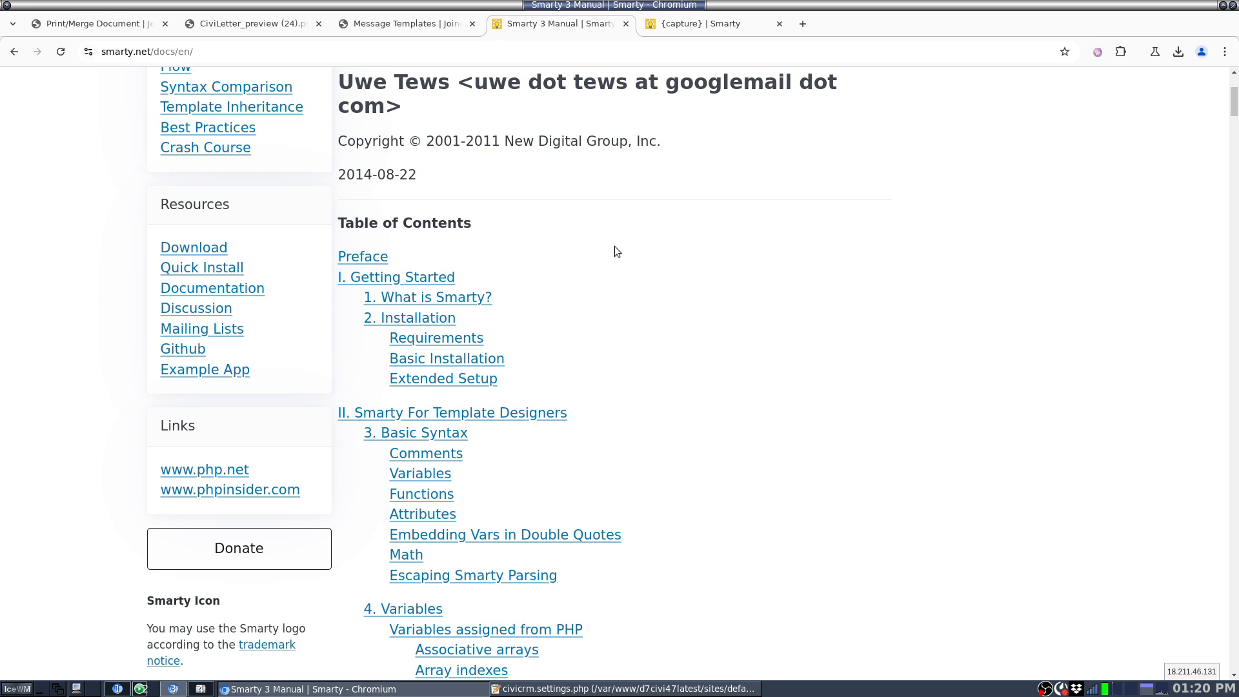
pyautogui.click(78, 24)
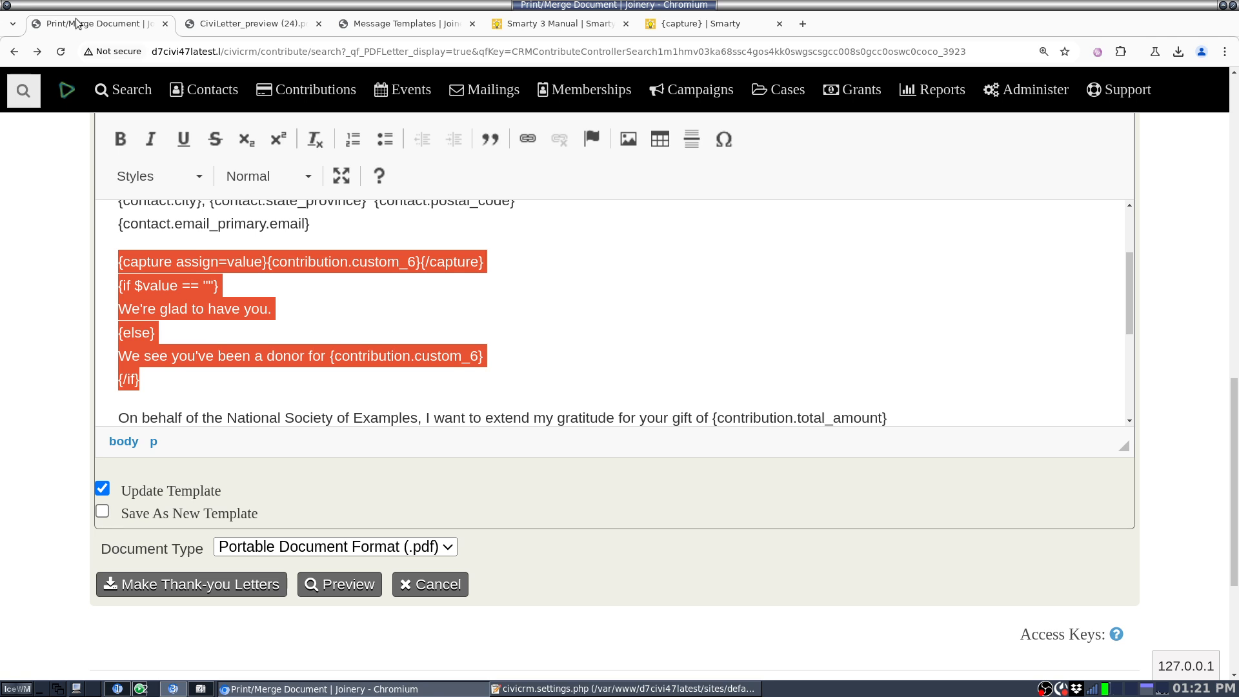
pyautogui.click(436, 371)
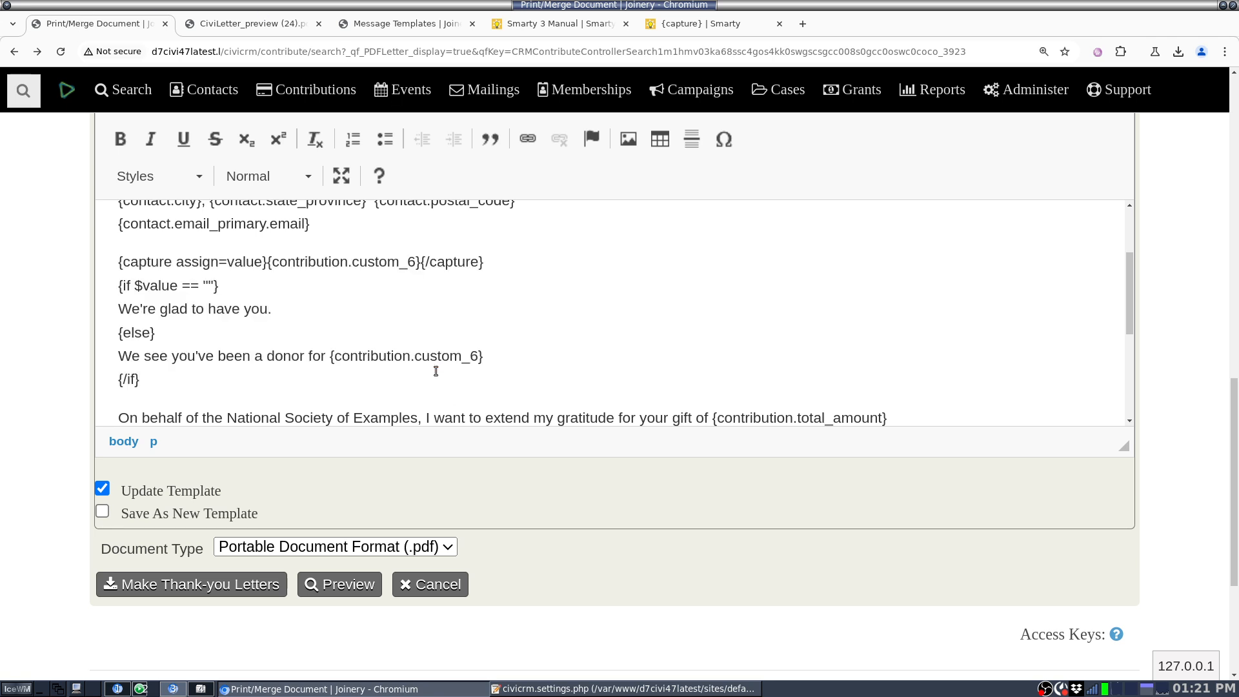